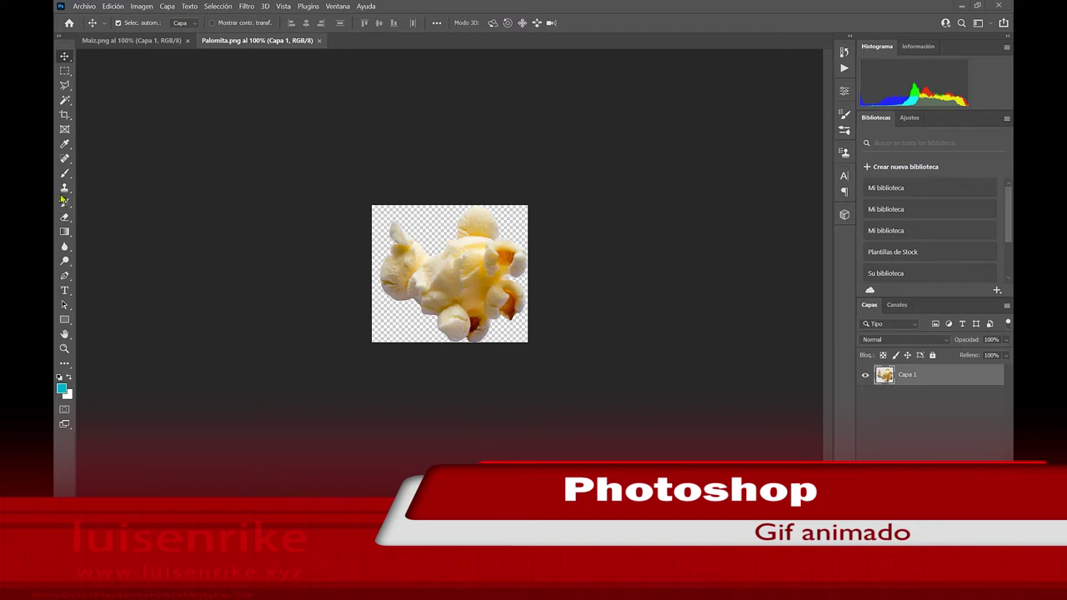
- Start a new document of 1024 × 768 pixels at 150 pixels/inch with a transparent background
left_click(122, 45)
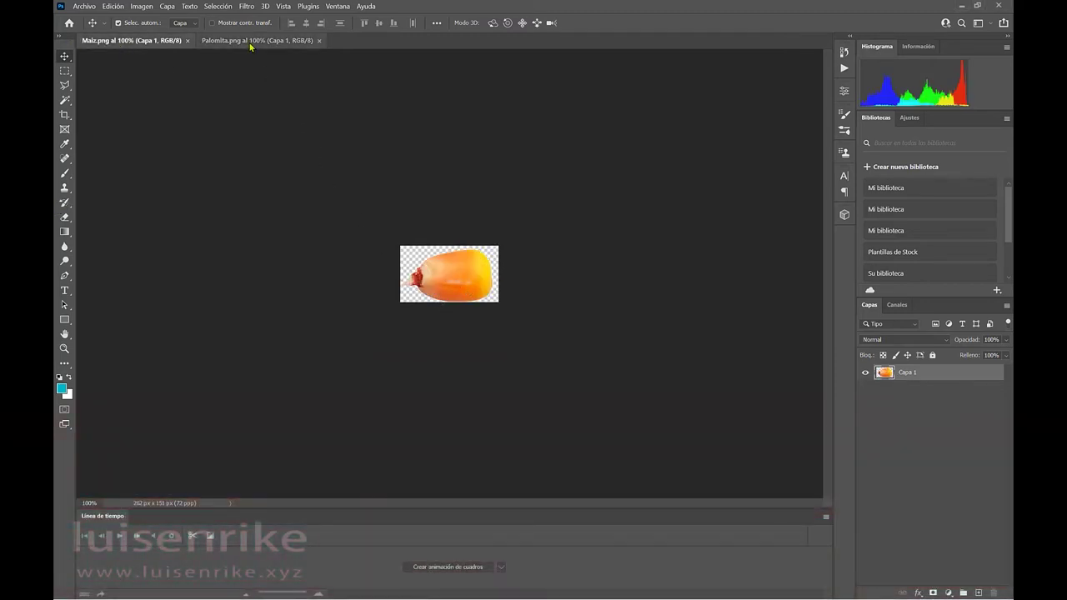
left_click(248, 43)
left_click(83, 6)
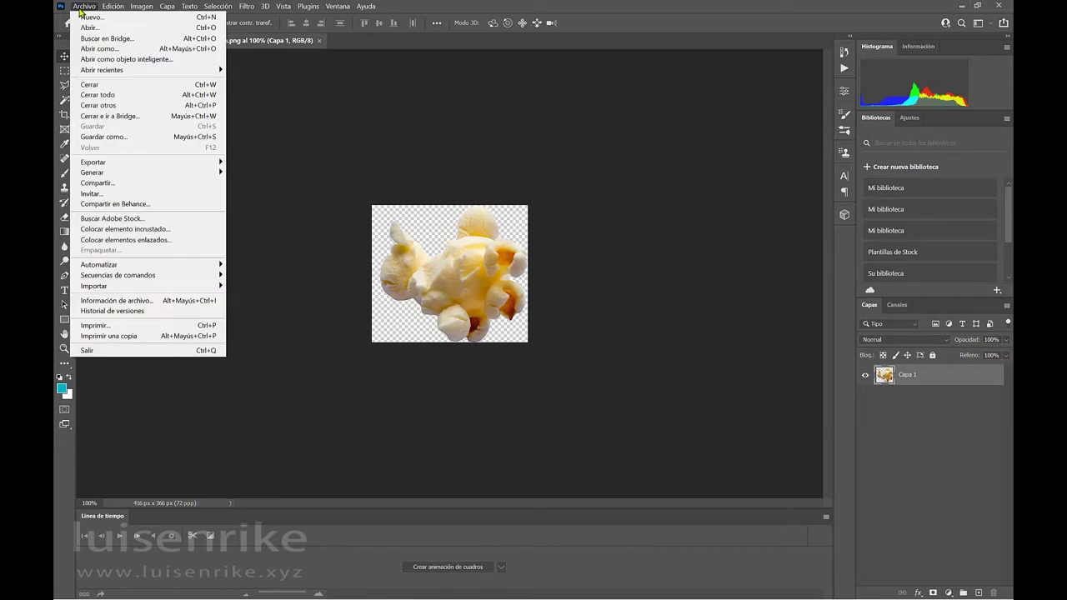
left_click(91, 18)
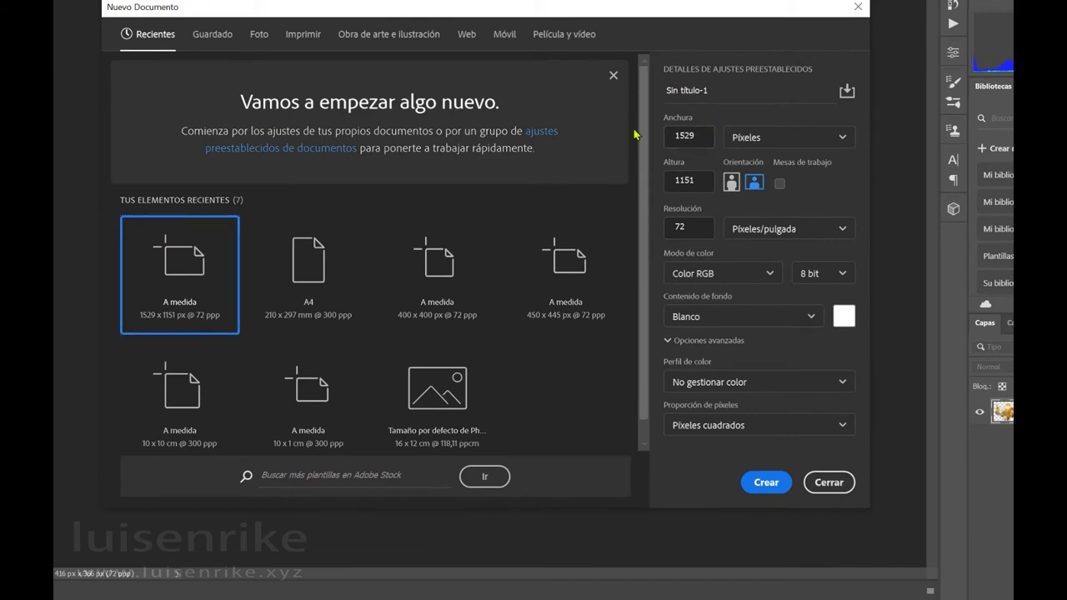
left_click(702, 136)
key("Tab")
type("7")
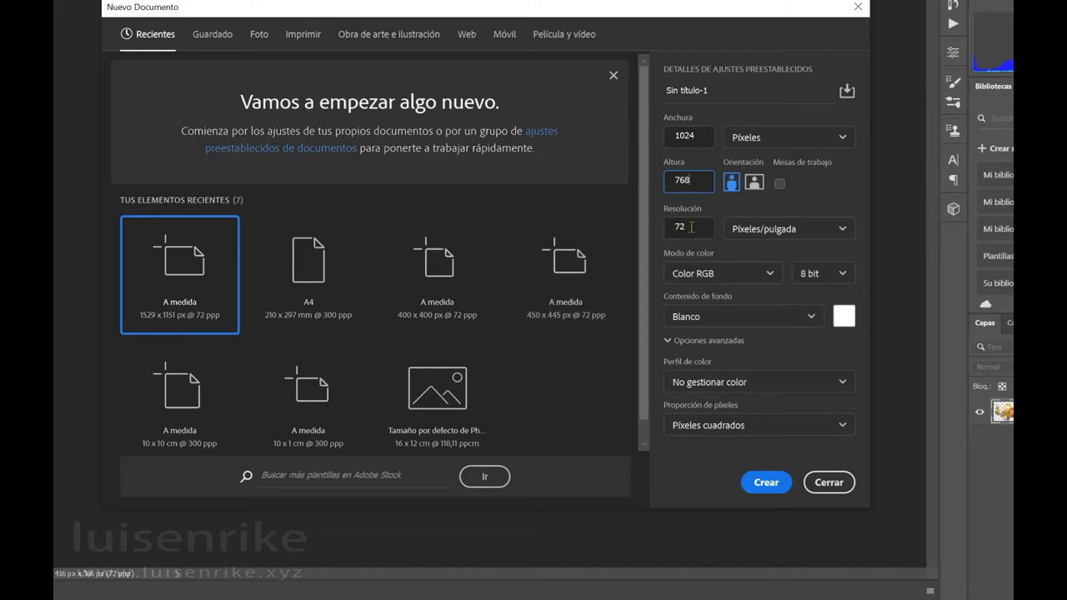
key("Tab")
type("15")
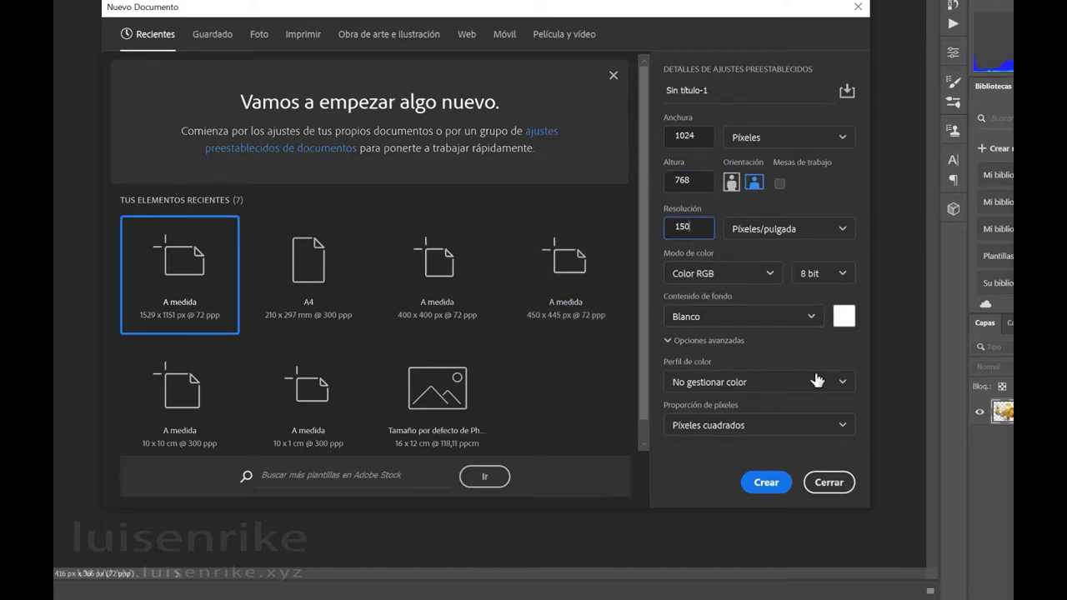
left_click(807, 323)
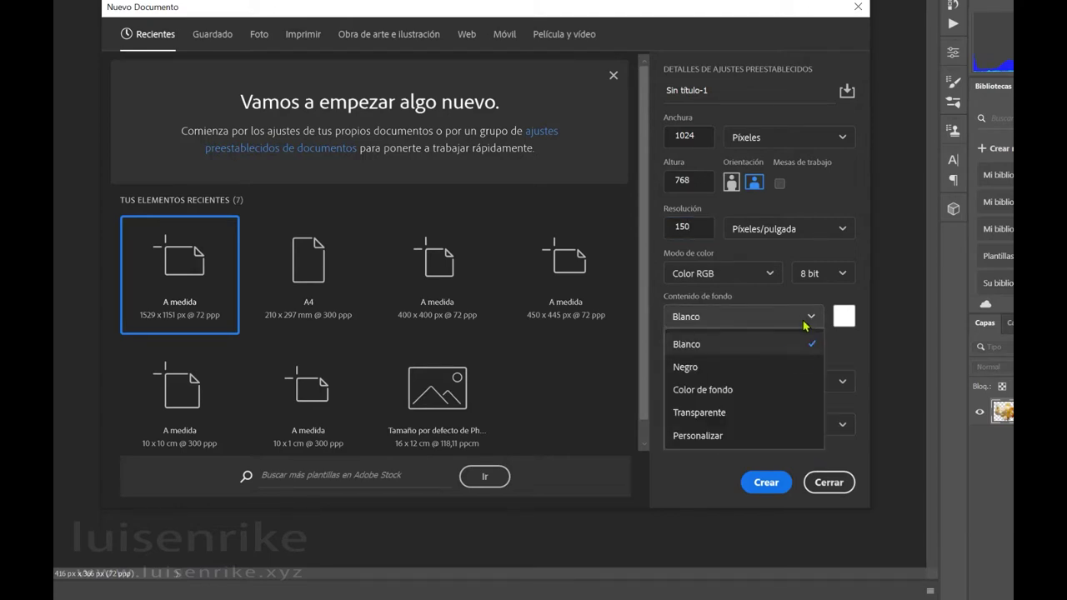
left_click(709, 414)
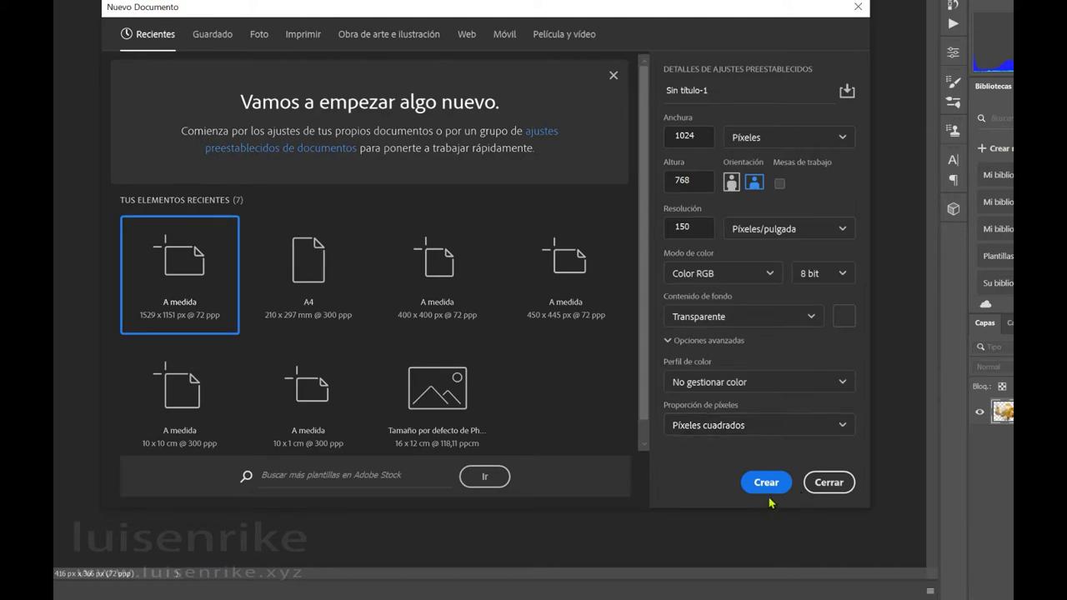
- Name the new document Palimitas_Gif, assign the Adobe RGB (1998) working space profile, and create it
left_click(723, 91)
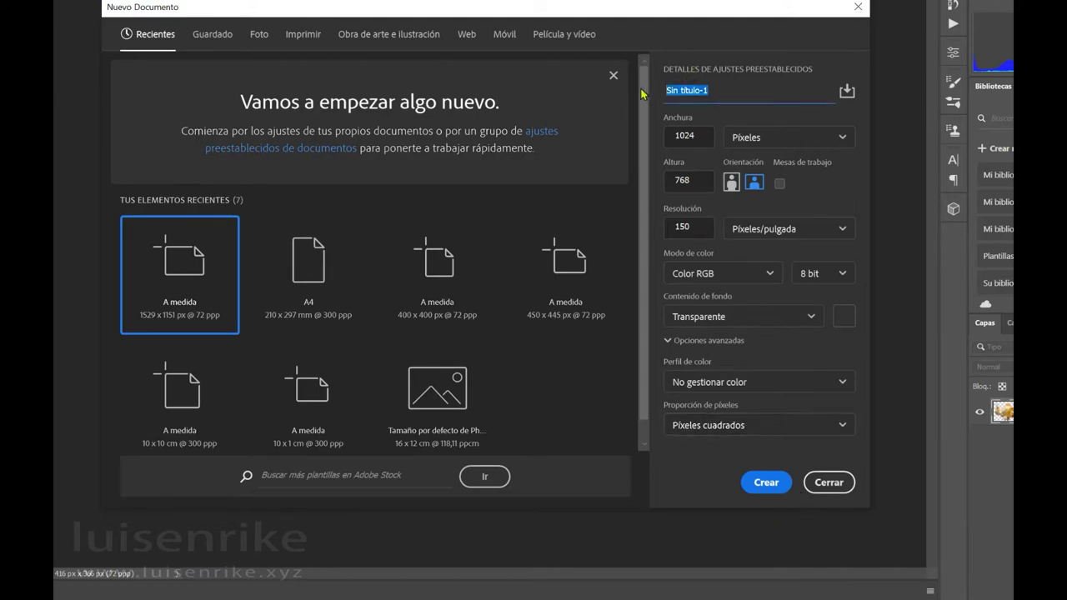
type("Palimi")
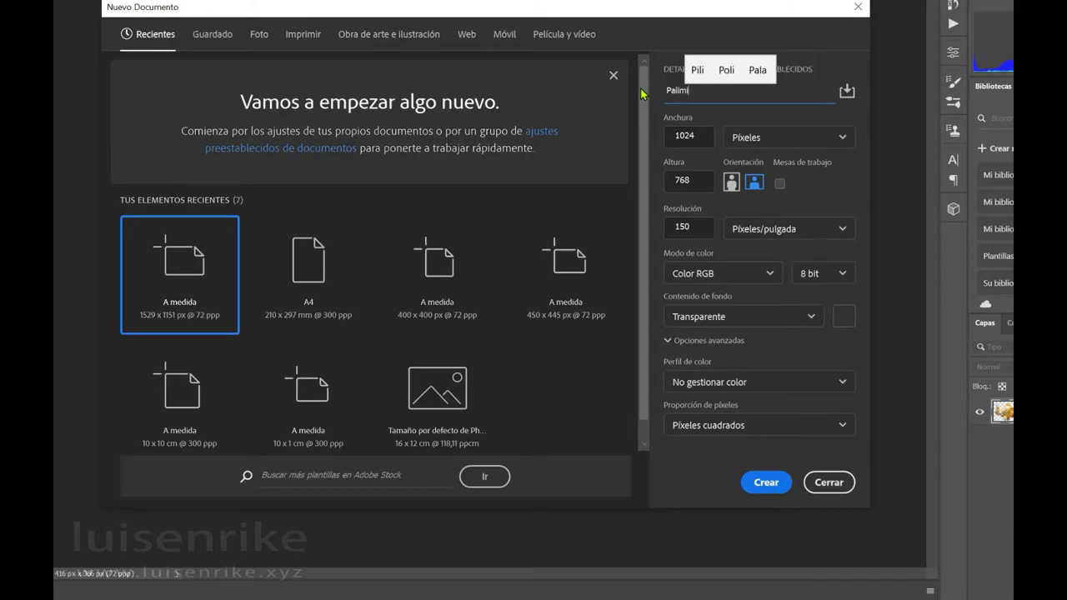
type("tas_Gif")
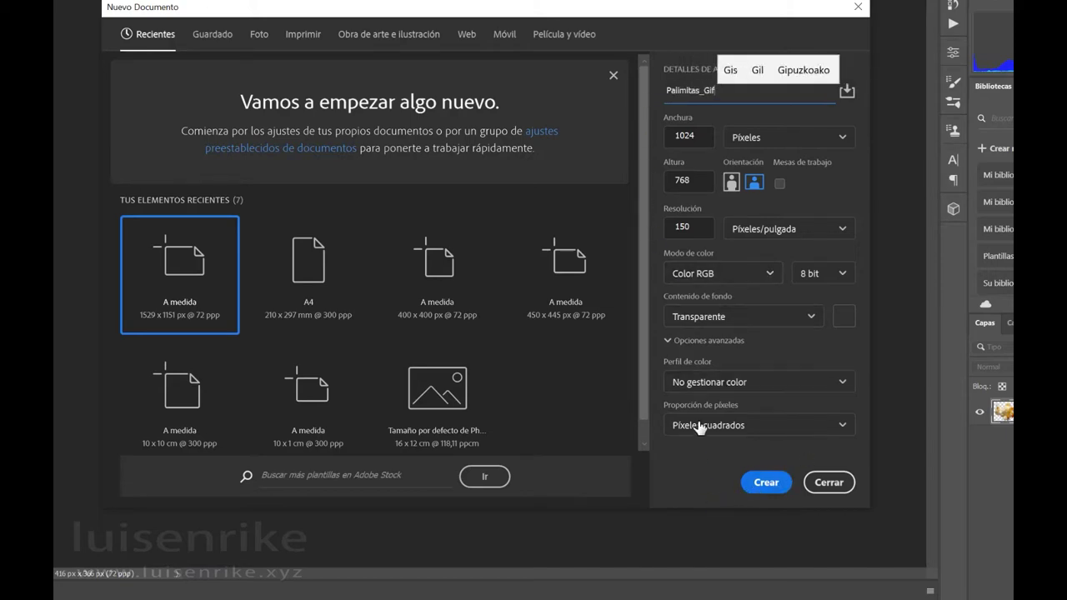
left_click(710, 381)
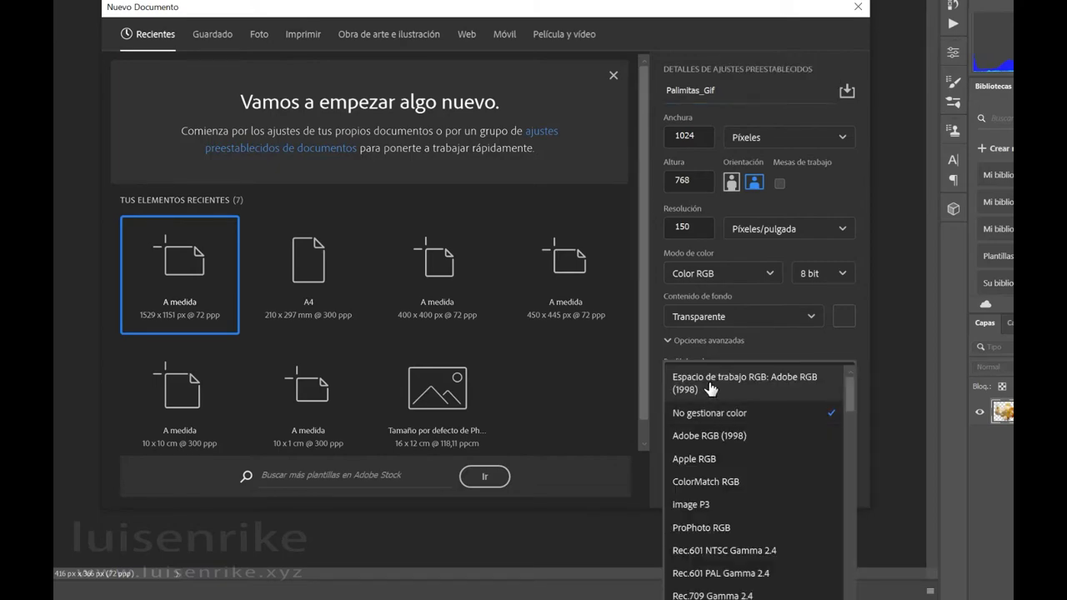
left_click(713, 386)
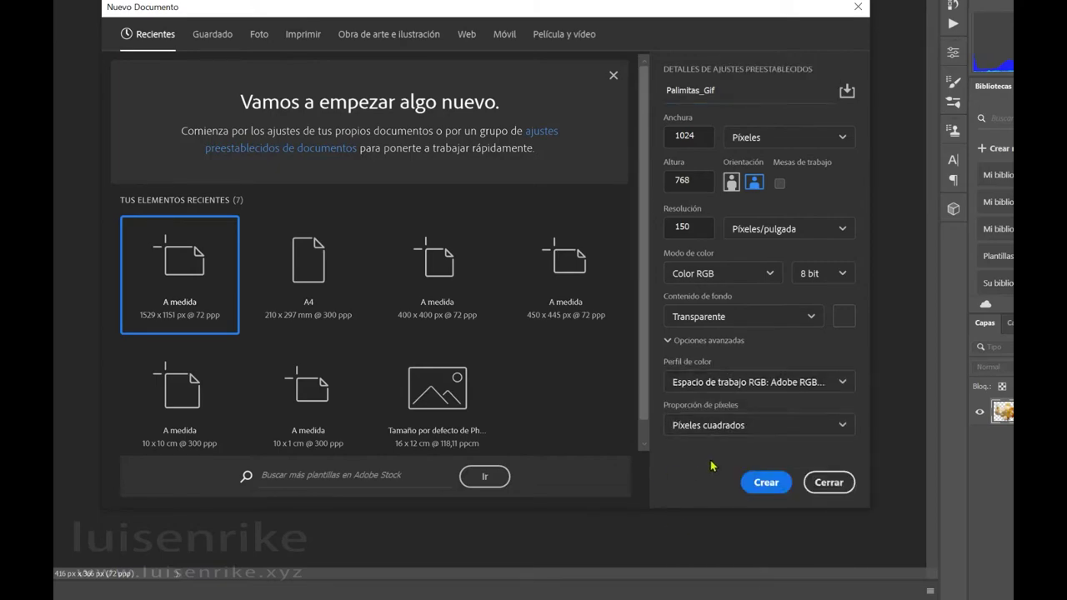
left_click(764, 482)
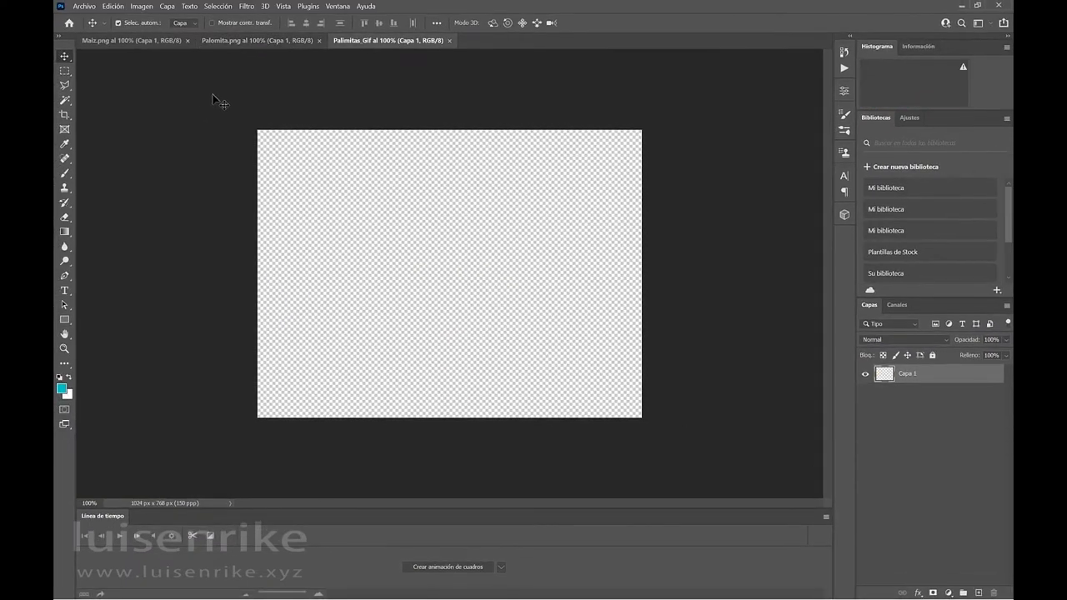
- Copy the popcorn from Palomita.png and the kernel from Maiz.png into the Palimitas_Gif document as separate layers
left_click(245, 40)
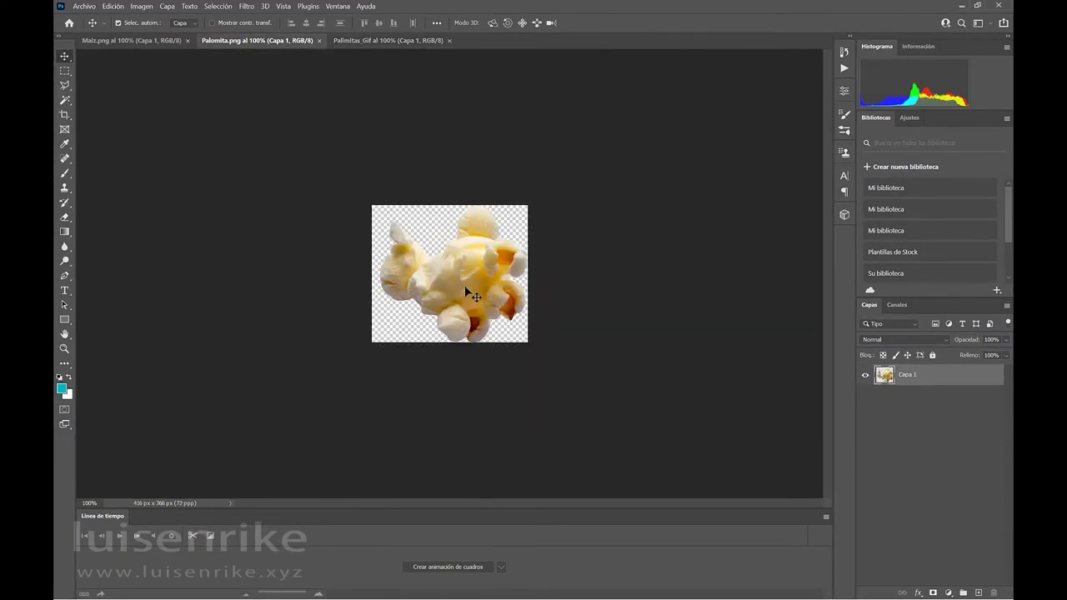
left_click_drag(465, 285, 367, 44)
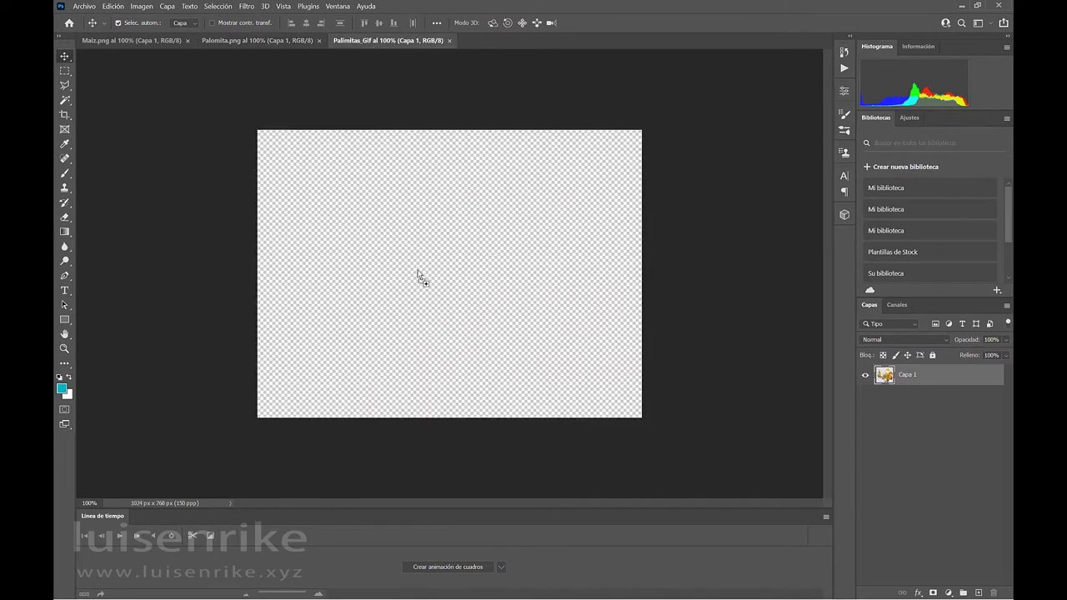
left_click_drag(419, 276, 503, 283)
left_click(121, 45)
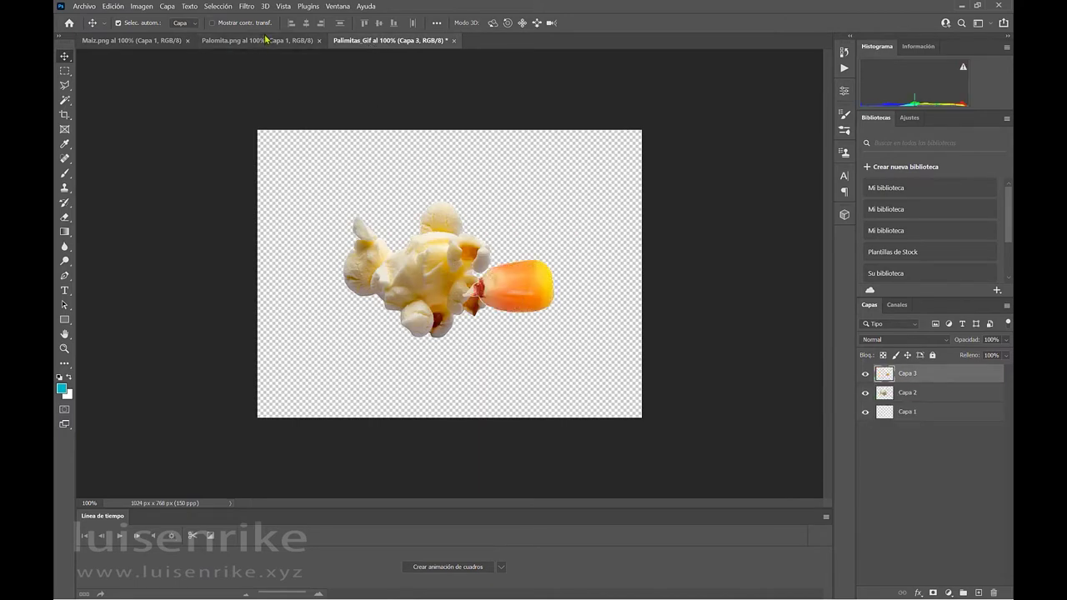
- Close the Palomita.png and Maiz.png source images, leaving only the Palimitas_Gif document open
left_click(265, 39)
left_click(320, 42)
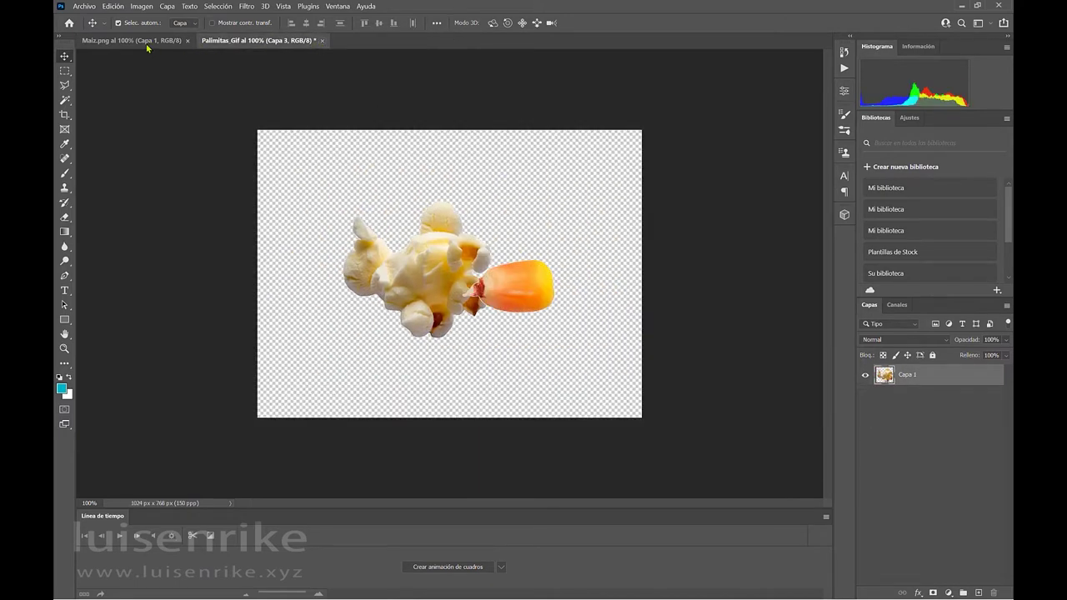
left_click(148, 45)
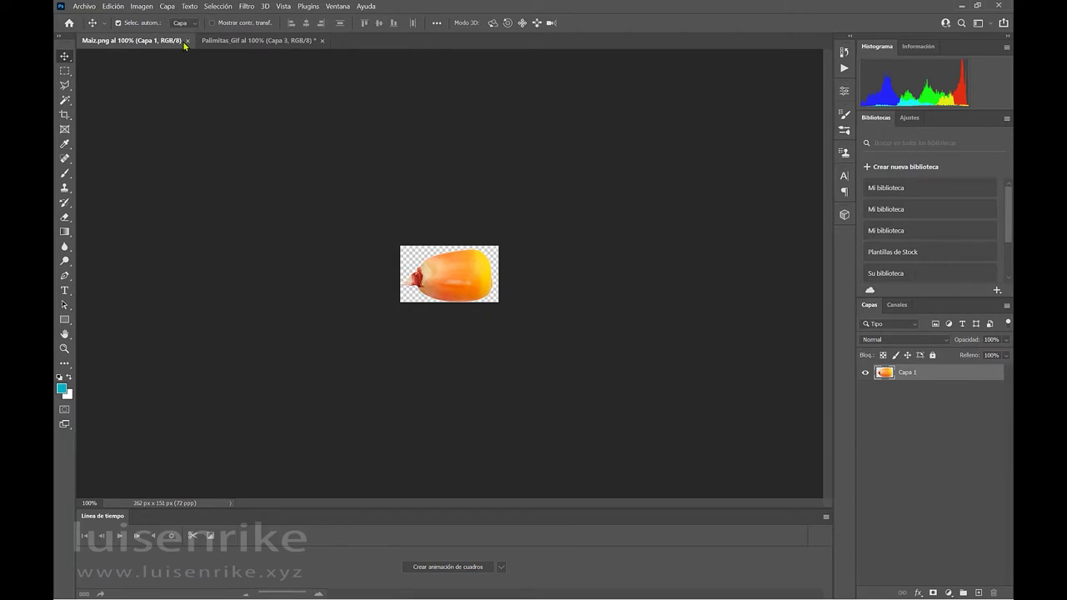
left_click(187, 41)
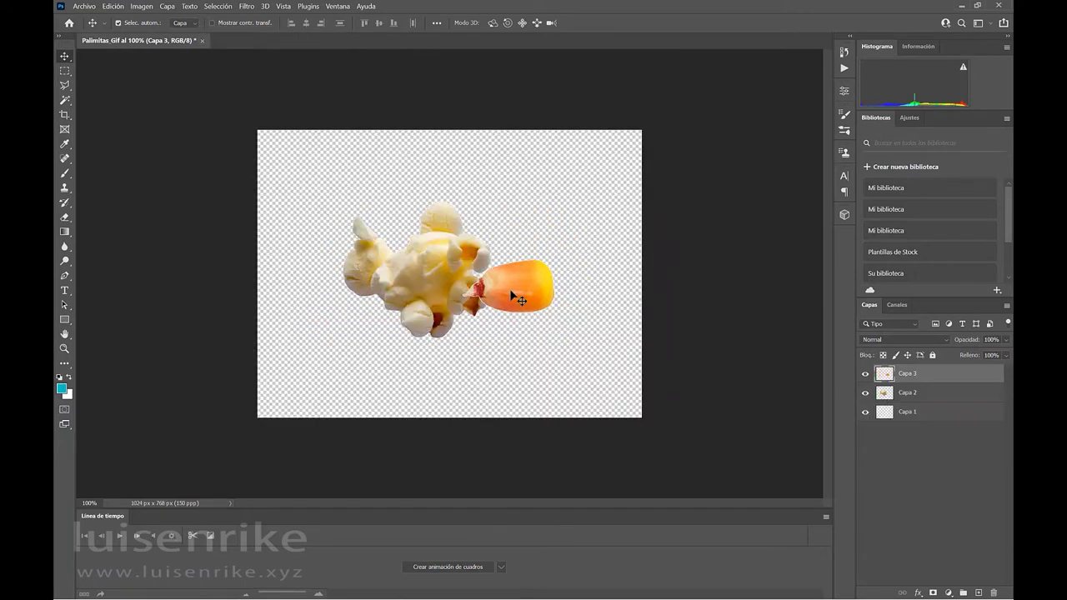
- Move the corn kernel to the upper-left area of the canvas and scale it down to about half size
left_click_drag(509, 289, 325, 181)
key("ctrl+t")
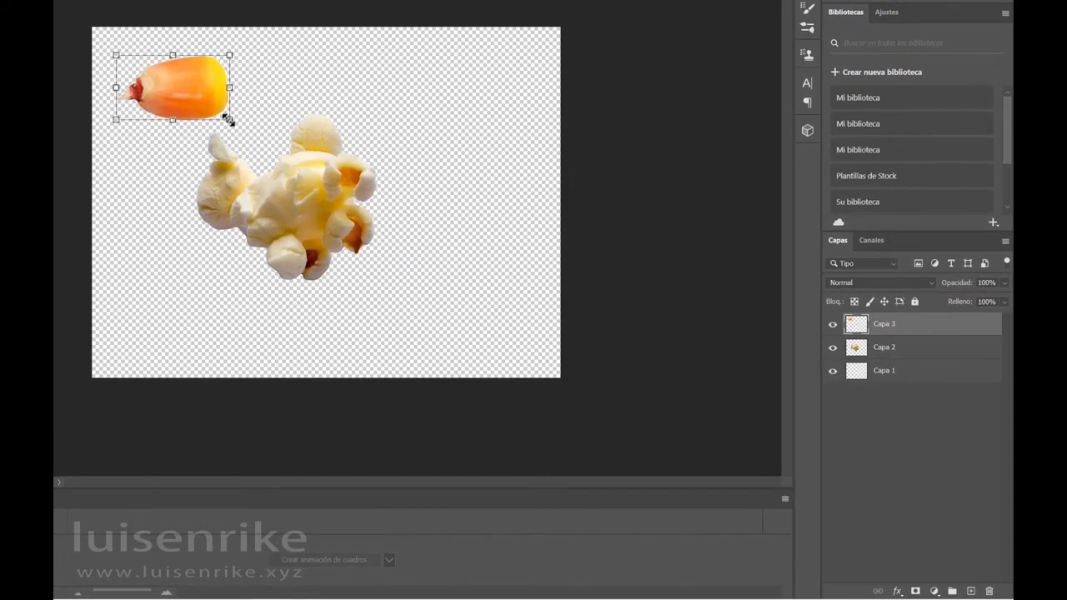
left_click_drag(228, 119, 175, 111)
key("Return")
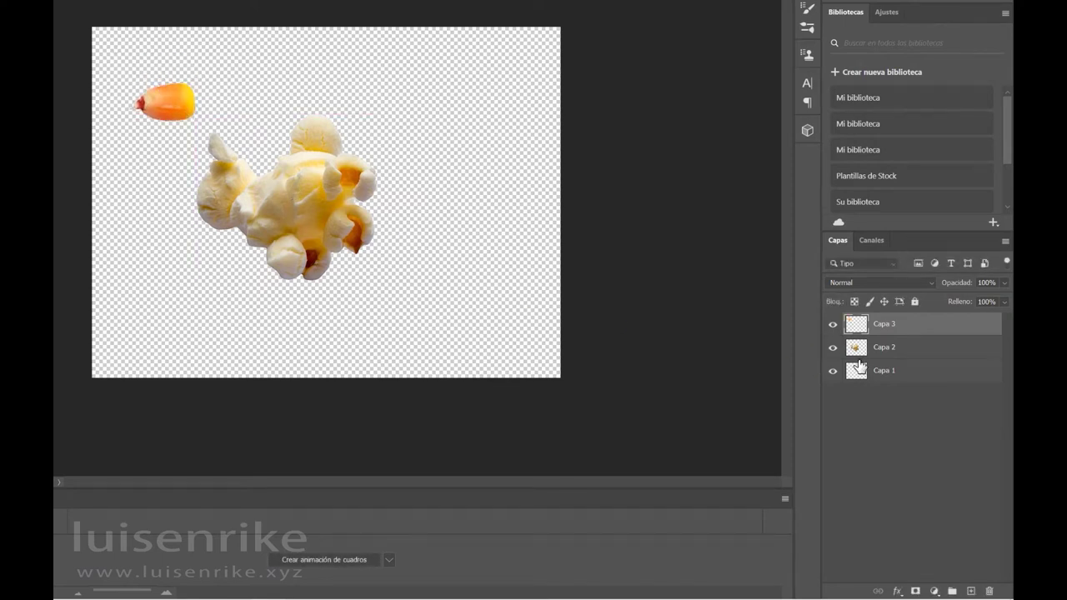
- Scale the popcorn on Capa 2 to slightly under half size and place it over the kernel, checking the overlap
left_click(859, 344)
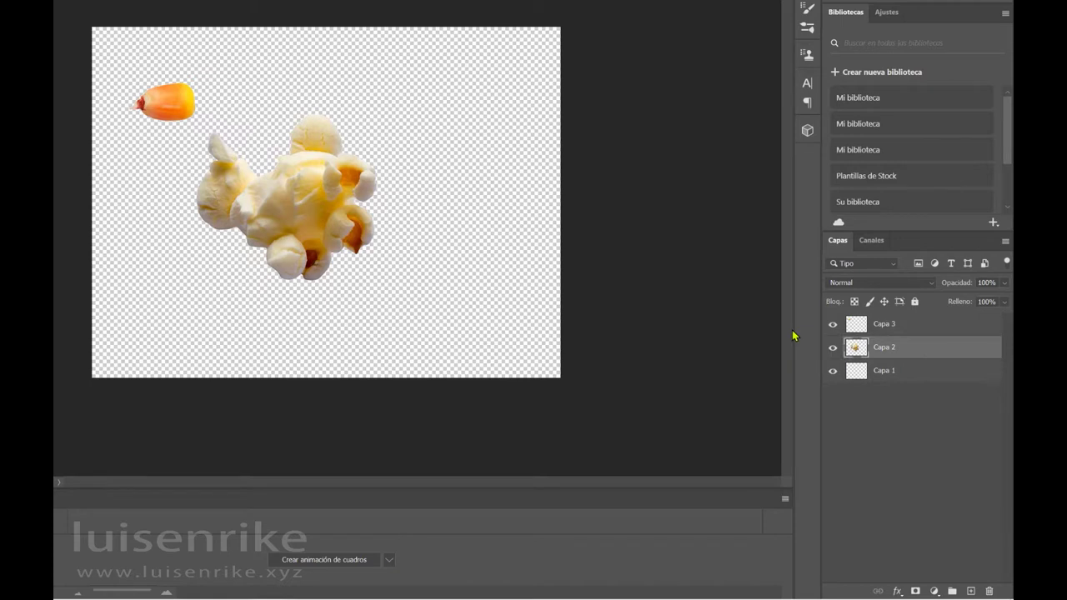
key("ctrl+t")
left_click_drag(196, 119, 297, 209)
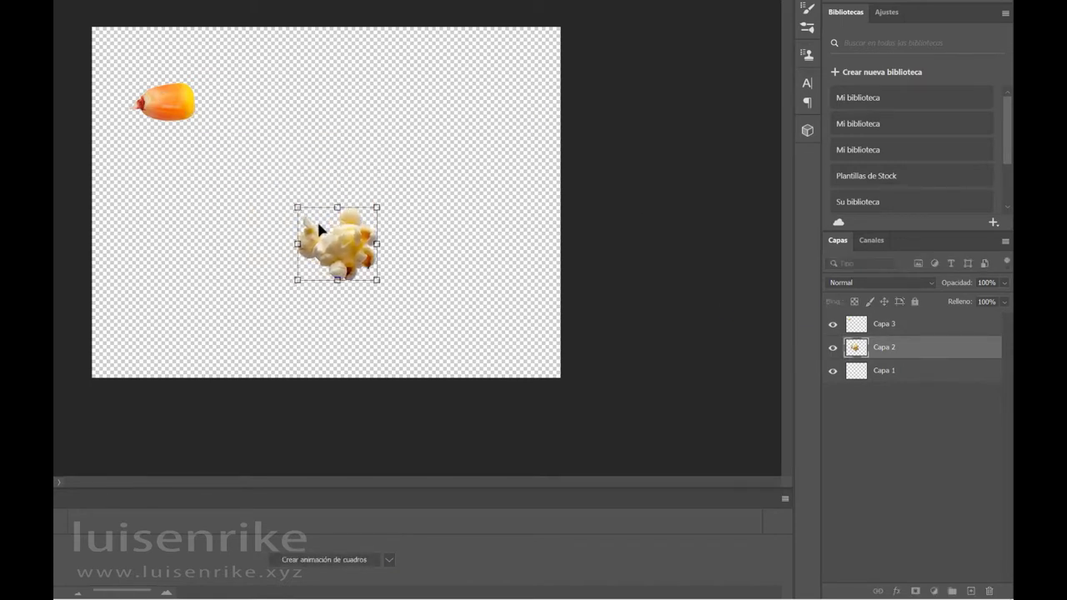
left_click_drag(332, 251, 165, 108)
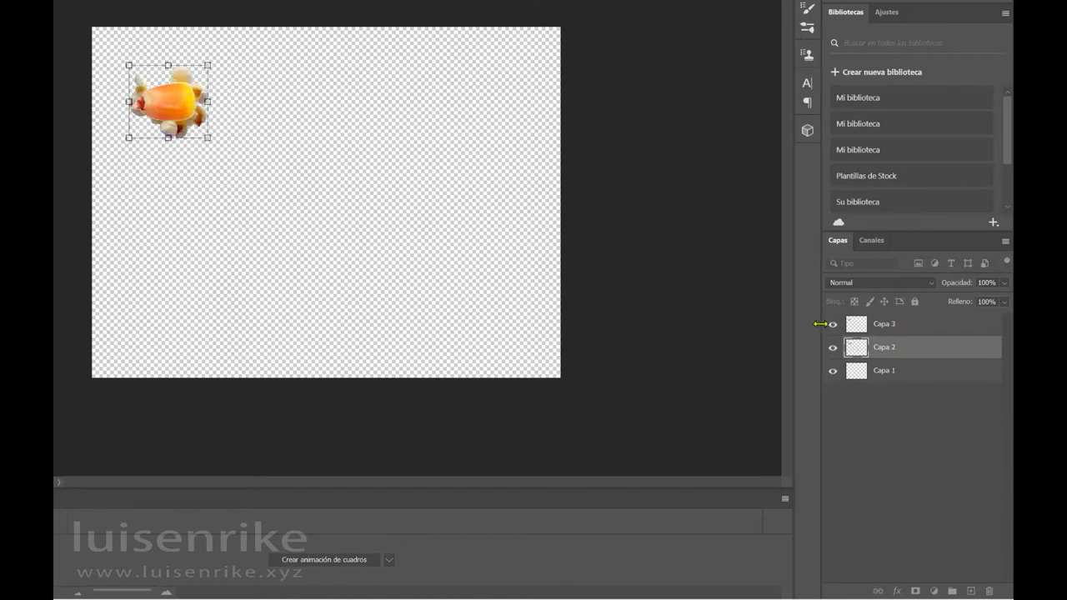
left_click(832, 325)
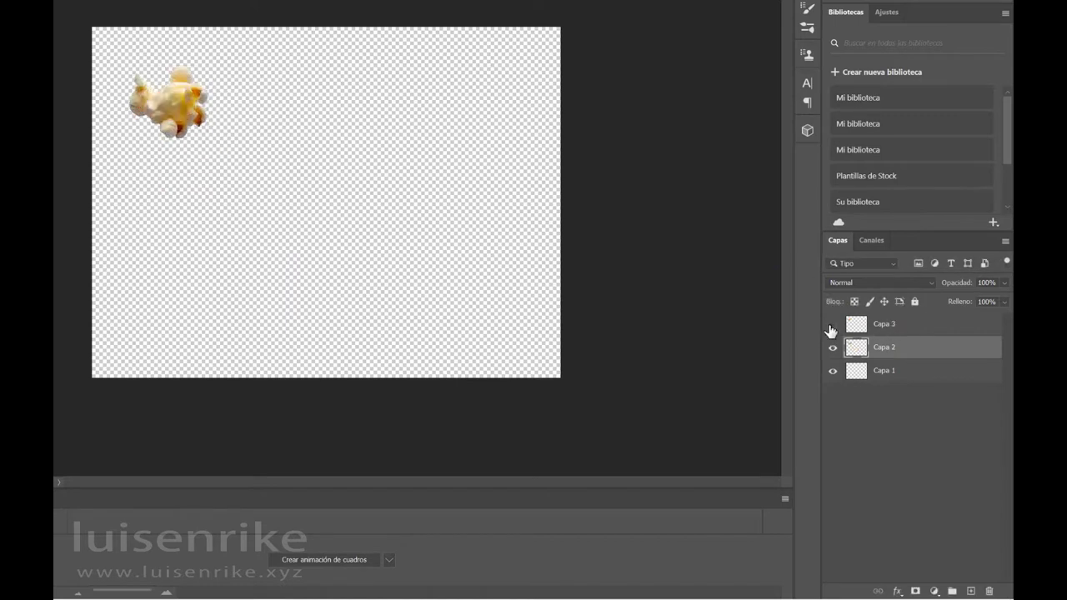
left_click(832, 325)
- Rename the kernel layer Capa 3 to Maiz and the popcorn layer Capa 2 to Palomita
double_click(896, 324)
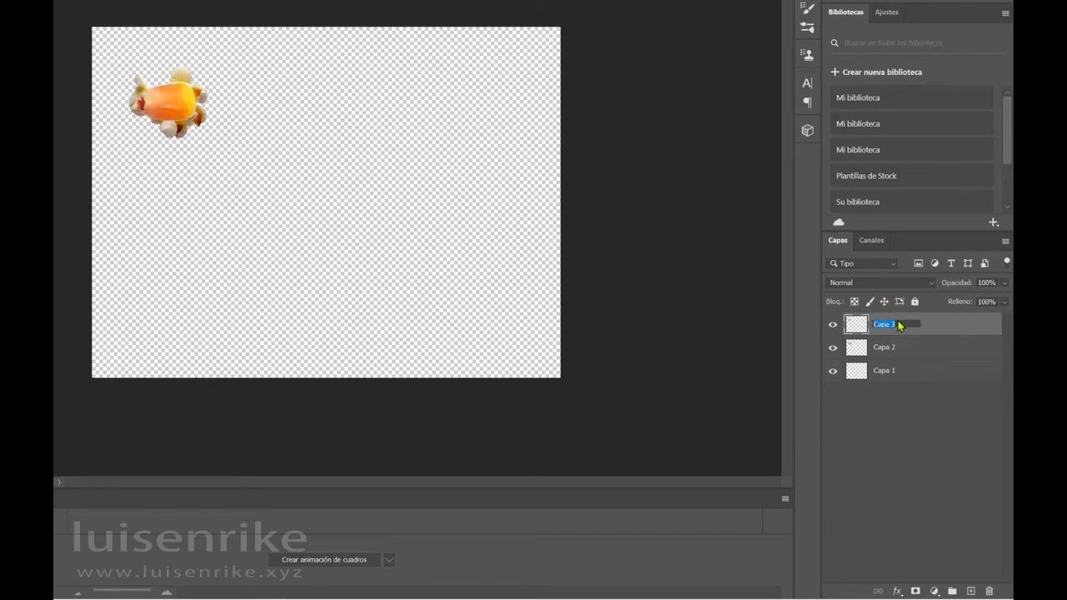
type("Maiz")
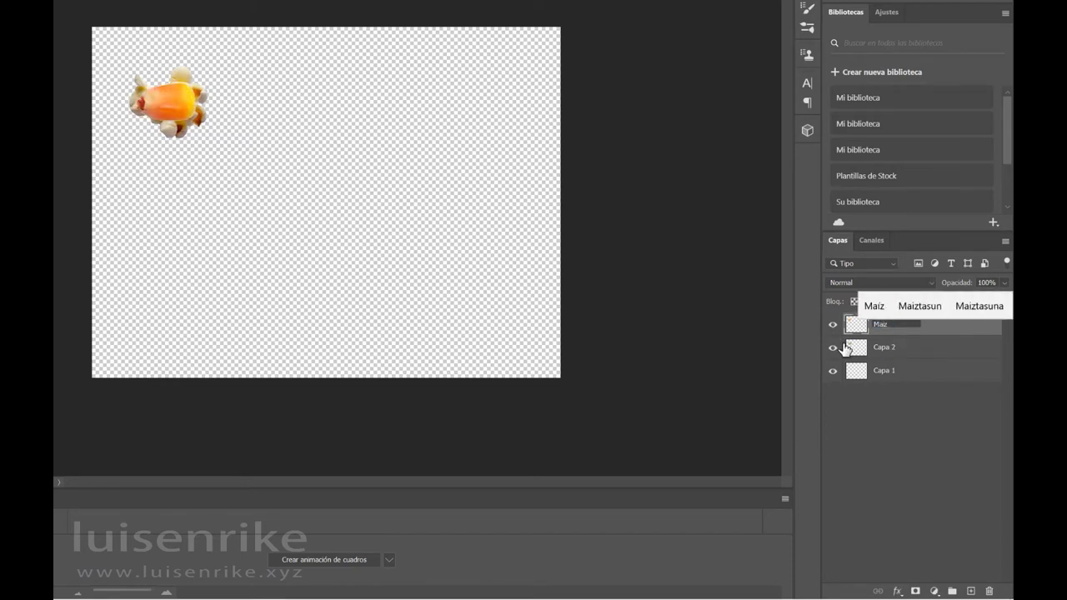
left_click(883, 351)
double_click(883, 350)
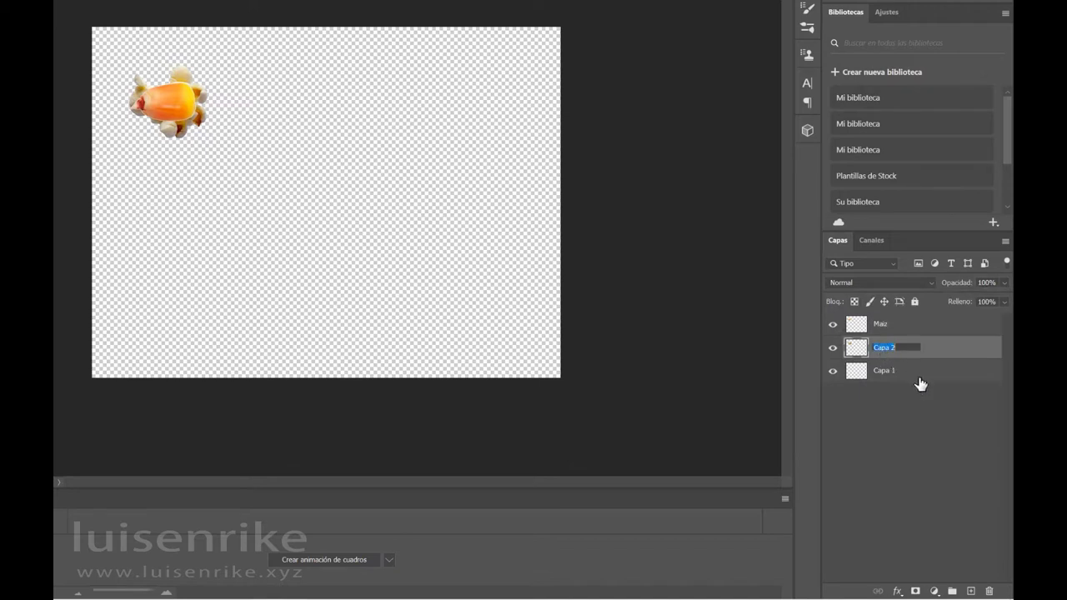
type("Palometa")
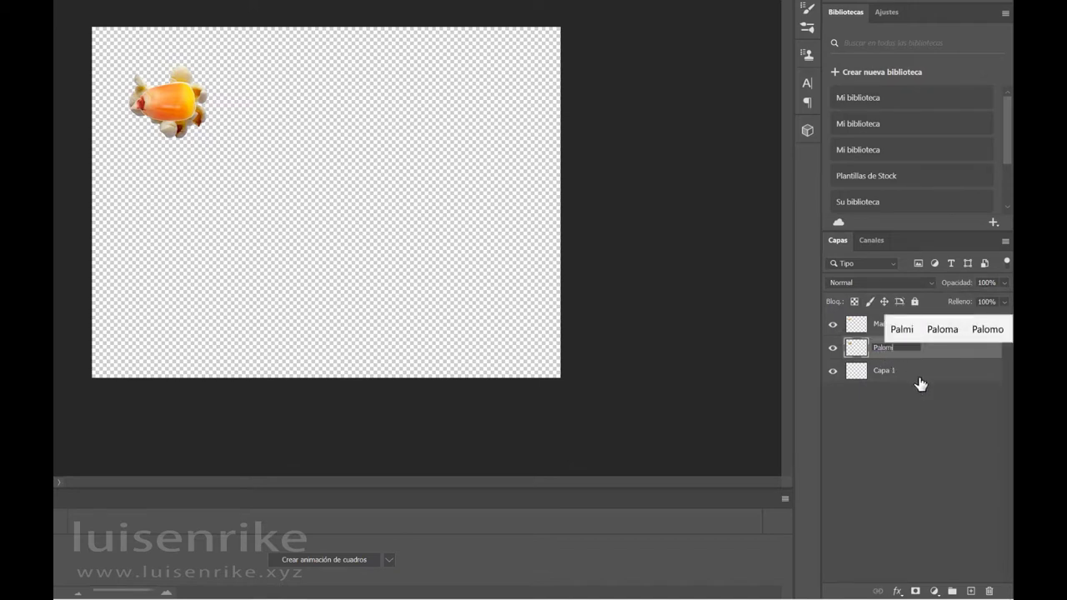
- Hide the Palomita layer and place the Maiz layer beneath it in the layer stack
left_click(833, 348)
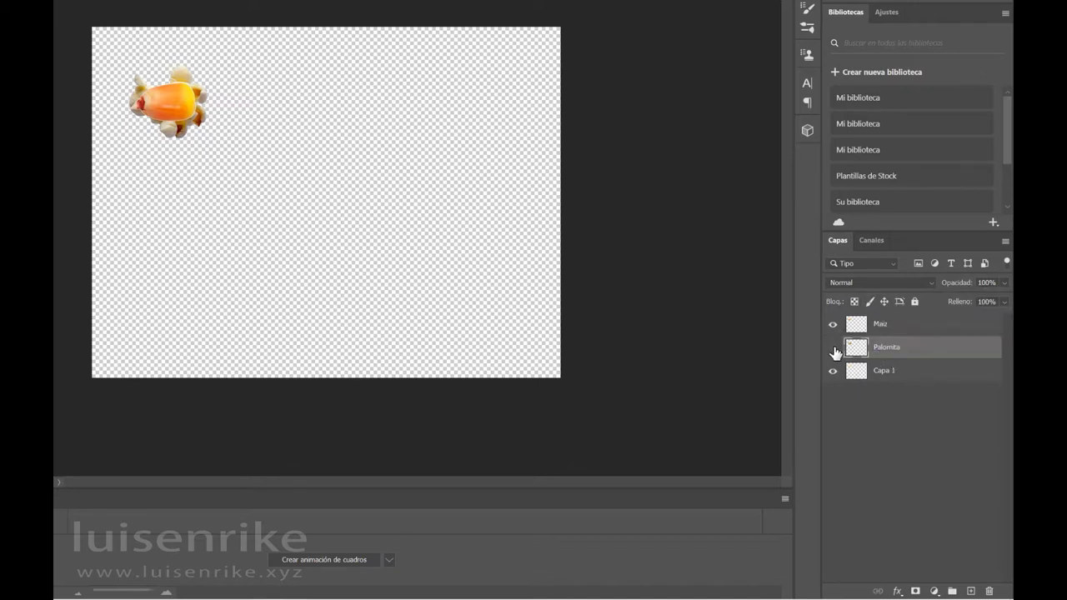
left_click(833, 348)
left_click_drag(880, 324, 898, 362)
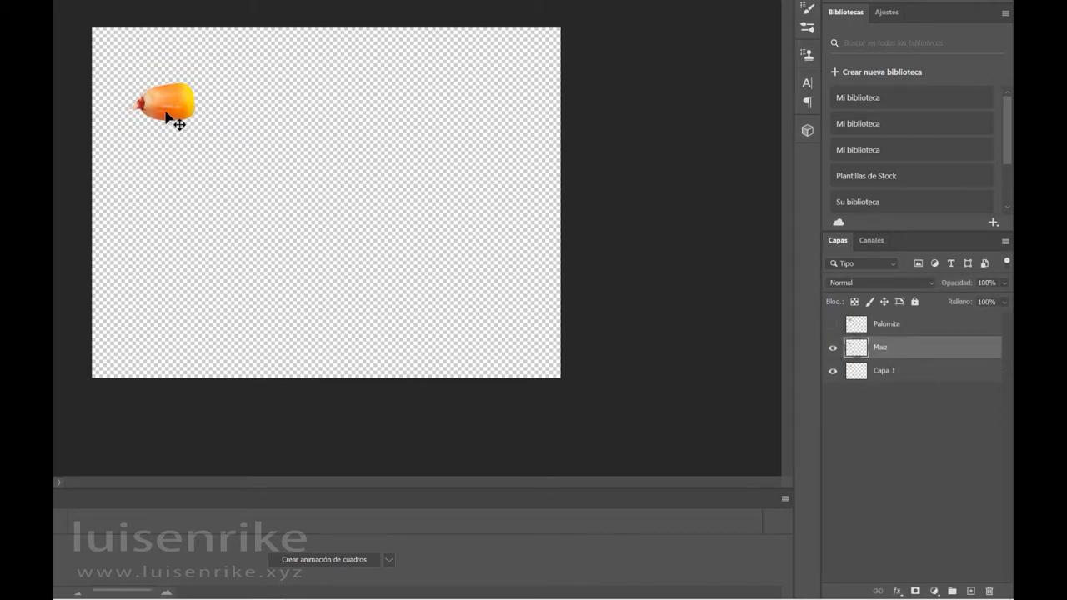
- Duplicate the corn kernel into an evenly spaced row of five, and copy that row downward to form four rows
left_click_drag(191, 112, 505, 114)
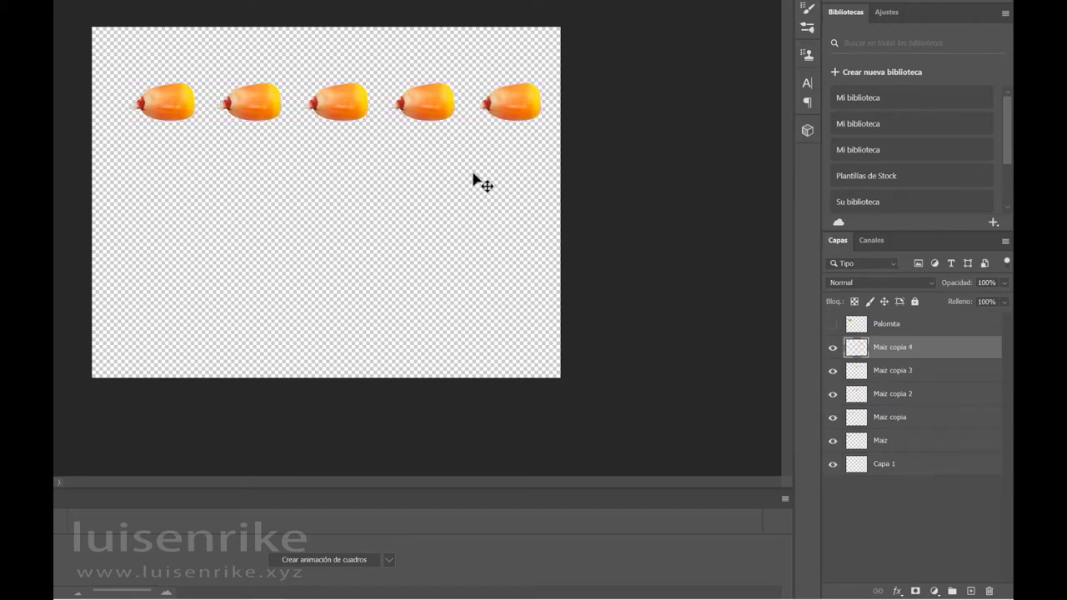
left_click_drag(146, 171, 542, 63)
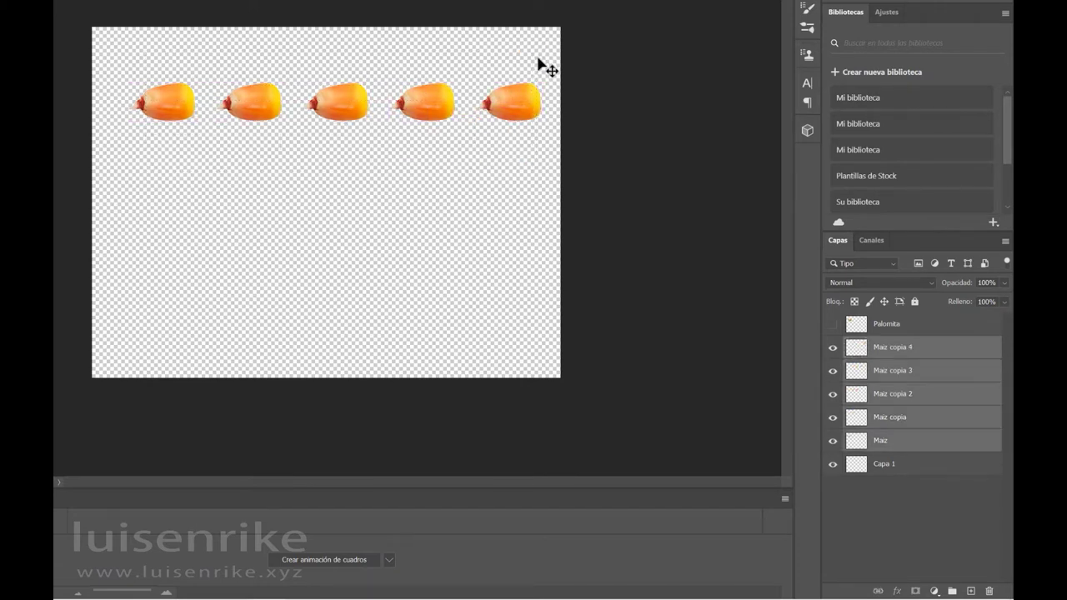
left_click_drag(165, 105, 161, 115)
left_click_drag(148, 172, 505, 307)
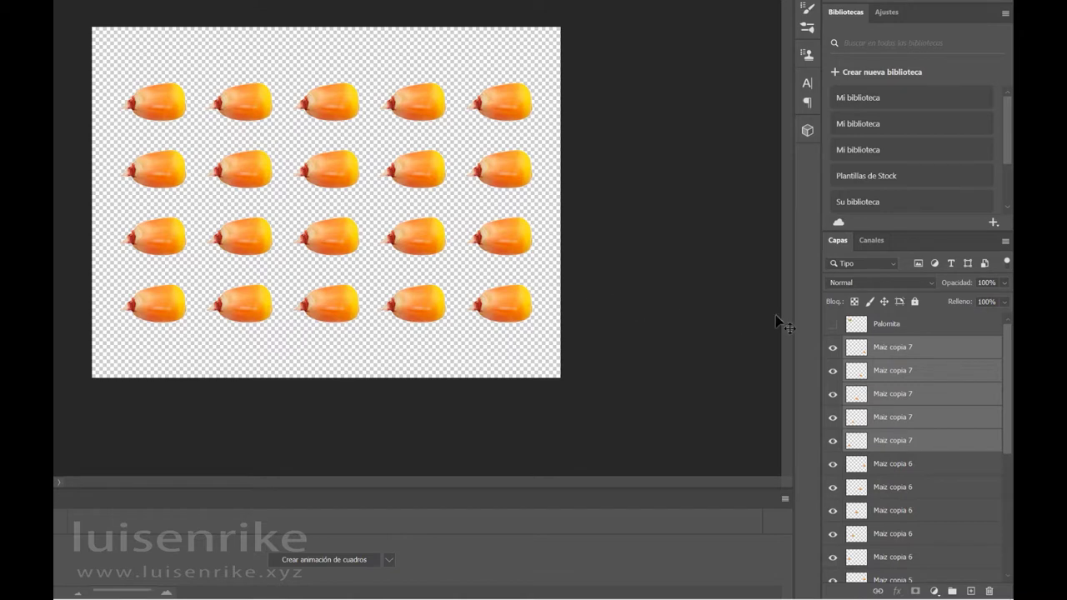
- Group all the corn kernel layers from Maiz up to the topmost Maiz copia 7, and toggle the group's visibility to check its contents
left_click(939, 354)
scroll(958, 359, "down", 5)
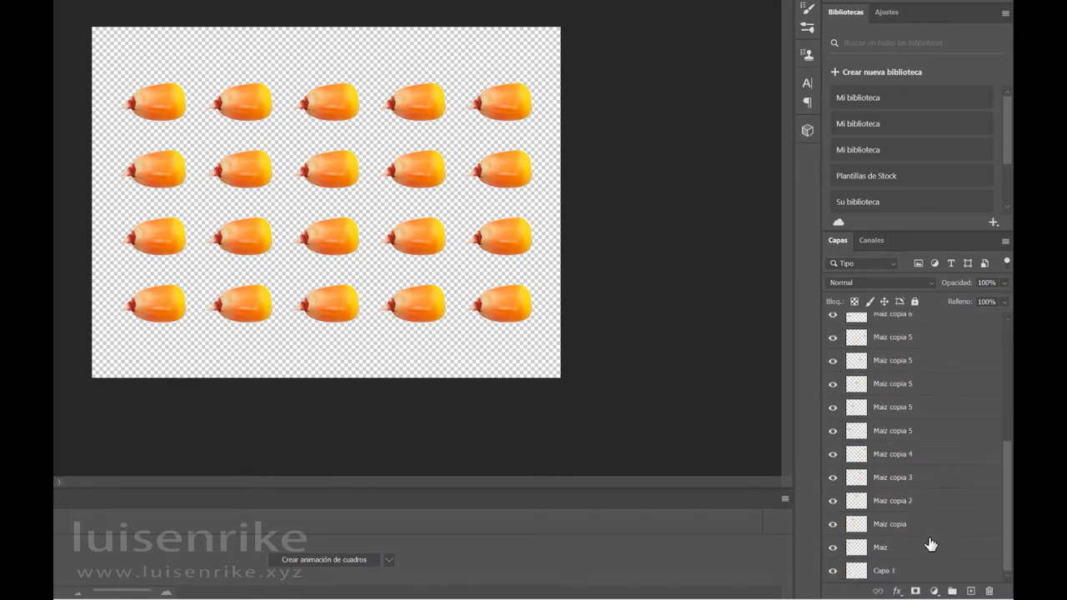
left_click(925, 547, "shift")
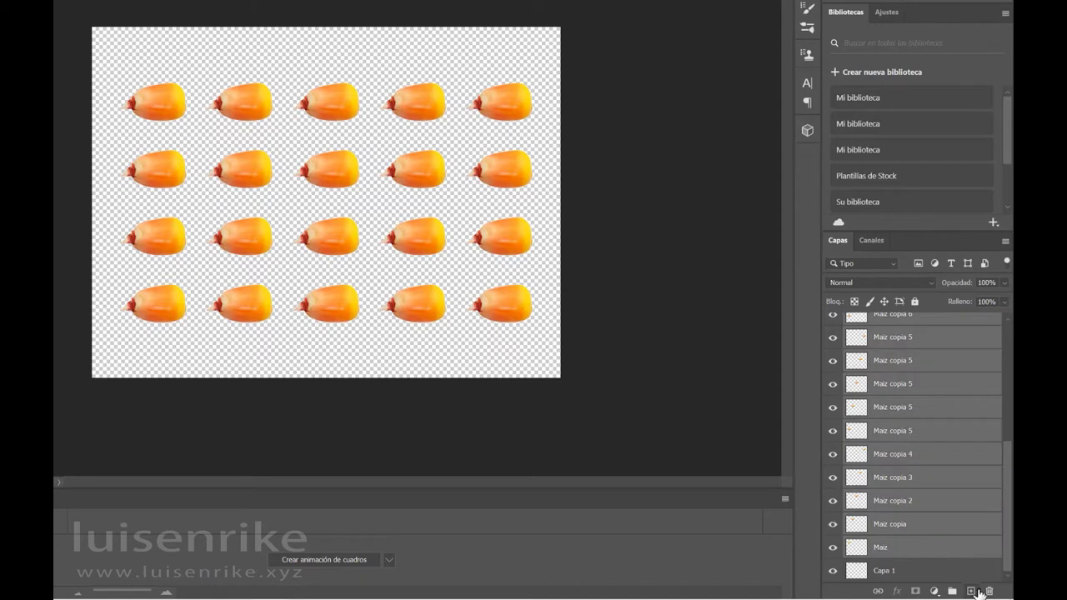
left_click(953, 591)
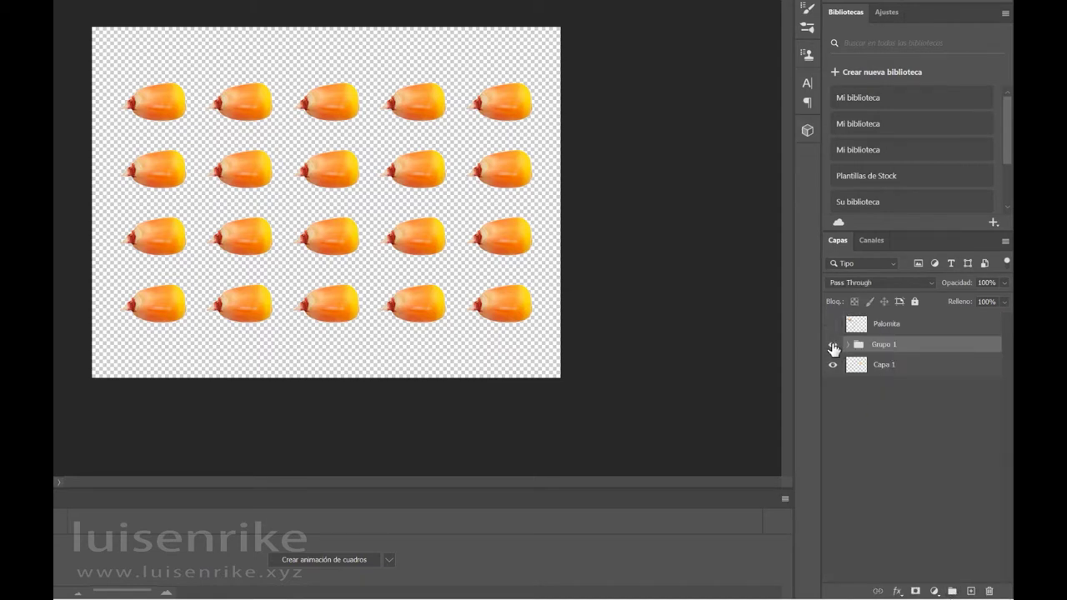
left_click(834, 348)
left_click(834, 348)
left_click(834, 349)
left_click(833, 348)
- Expand the kernel group and rotate the third kernel of the bottom row 90° clockwise
left_click(849, 344)
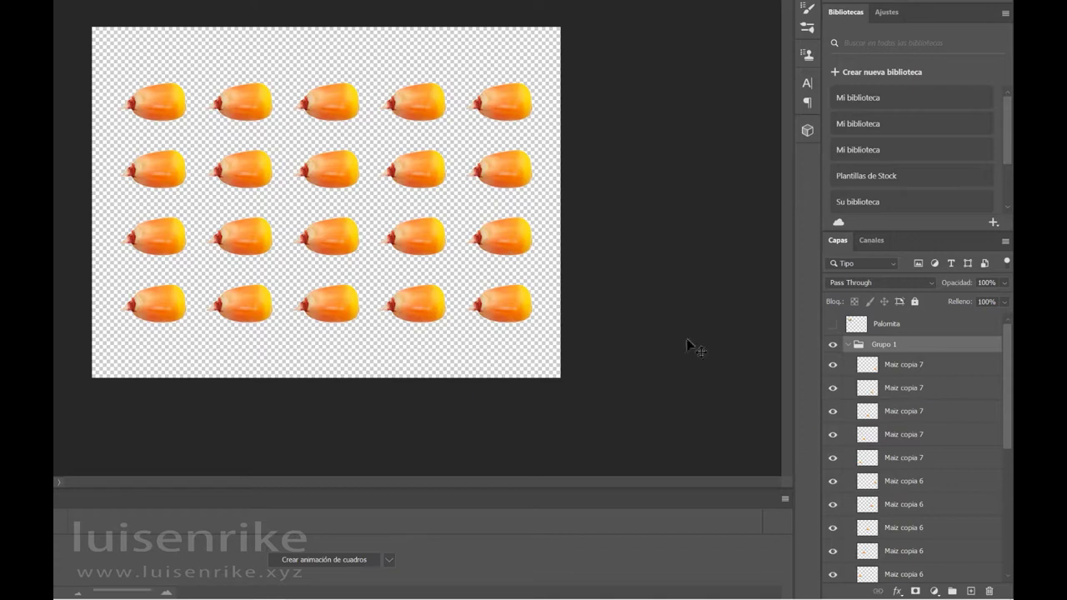
left_click(905, 413)
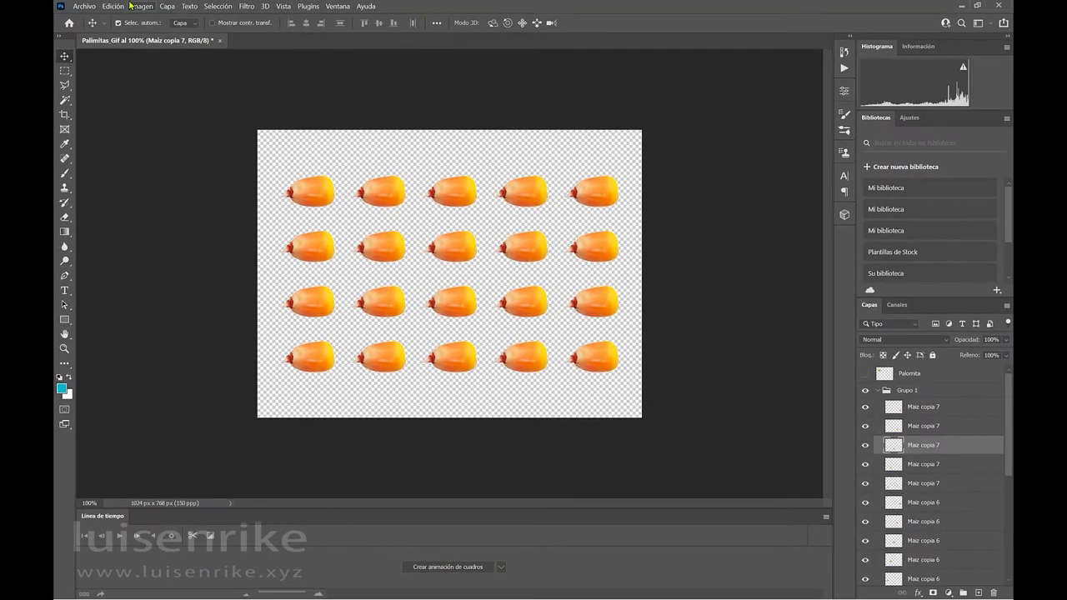
left_click(114, 7)
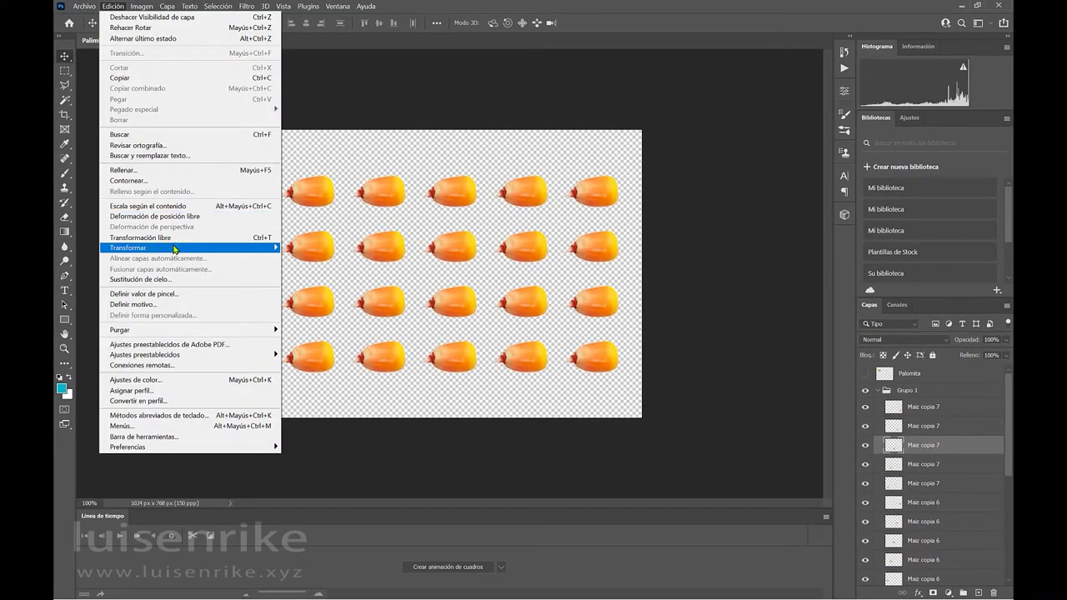
mouse_move(176, 248)
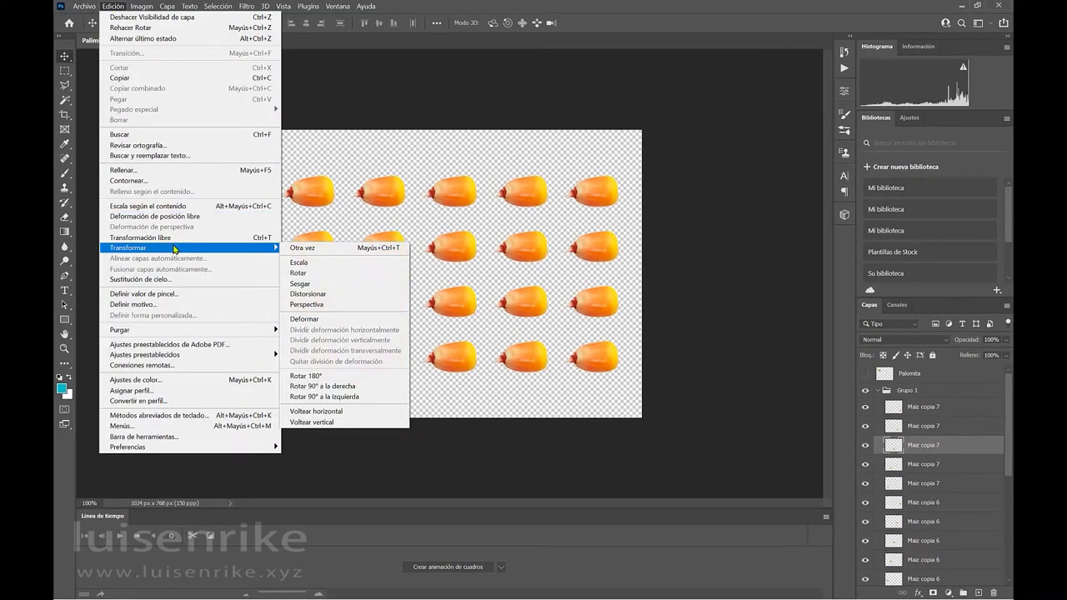
left_click(365, 387)
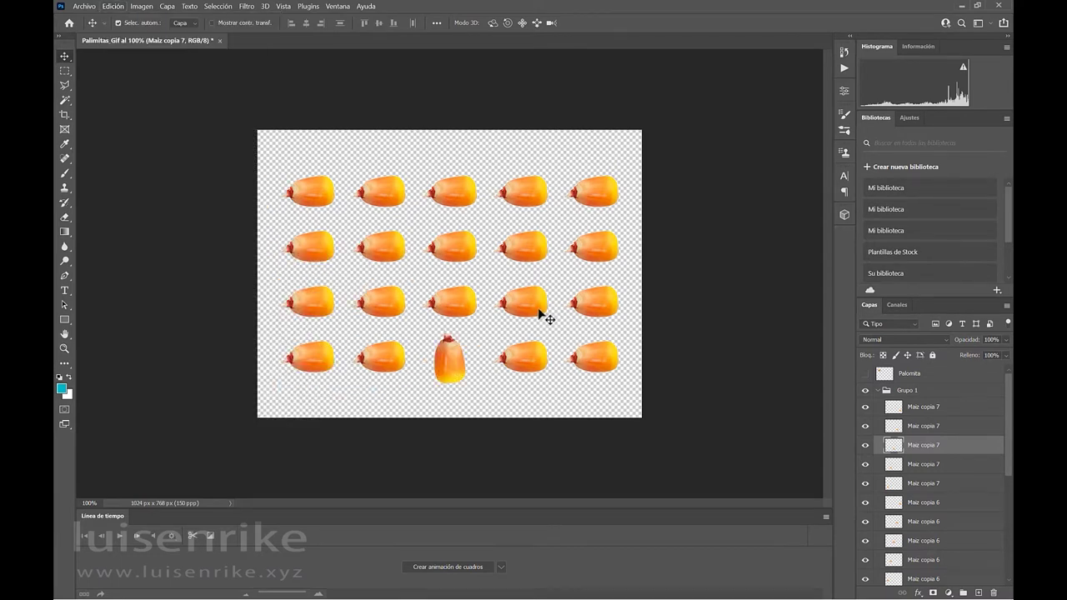
- In the bottom row, rotate the first kernel 90° counterclockwise and the fourth kernel 180°
left_click(932, 488)
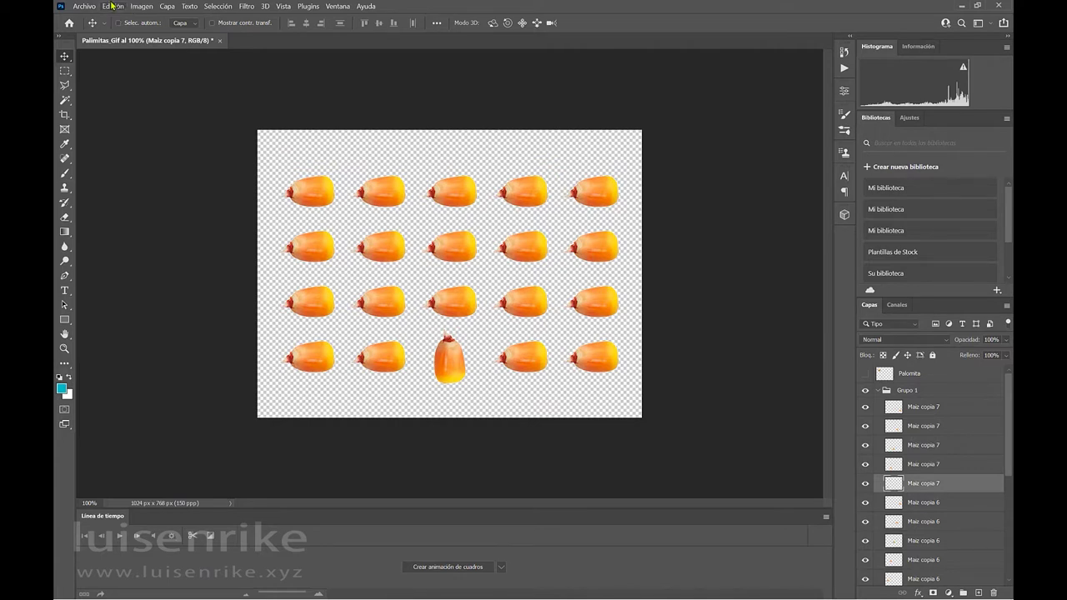
key("ctrl+t")
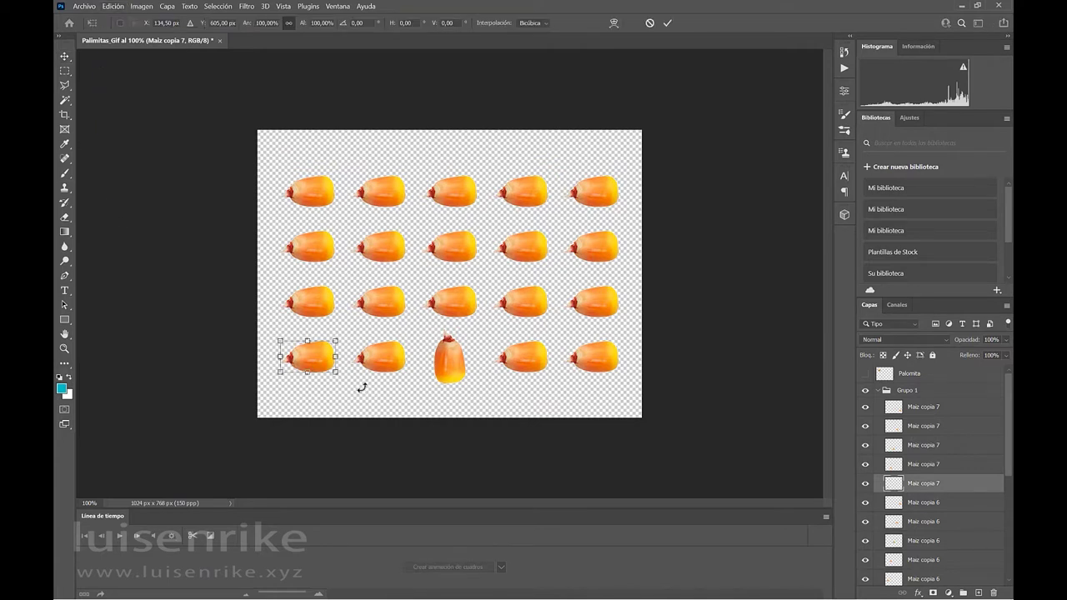
left_click_drag(362, 388, 376, 224)
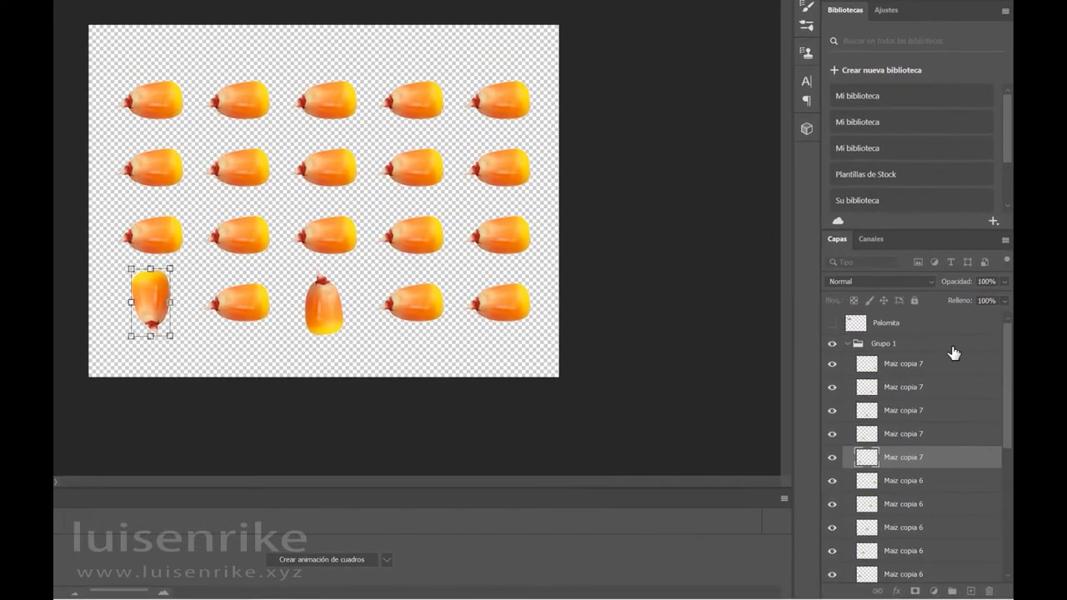
left_click(906, 388)
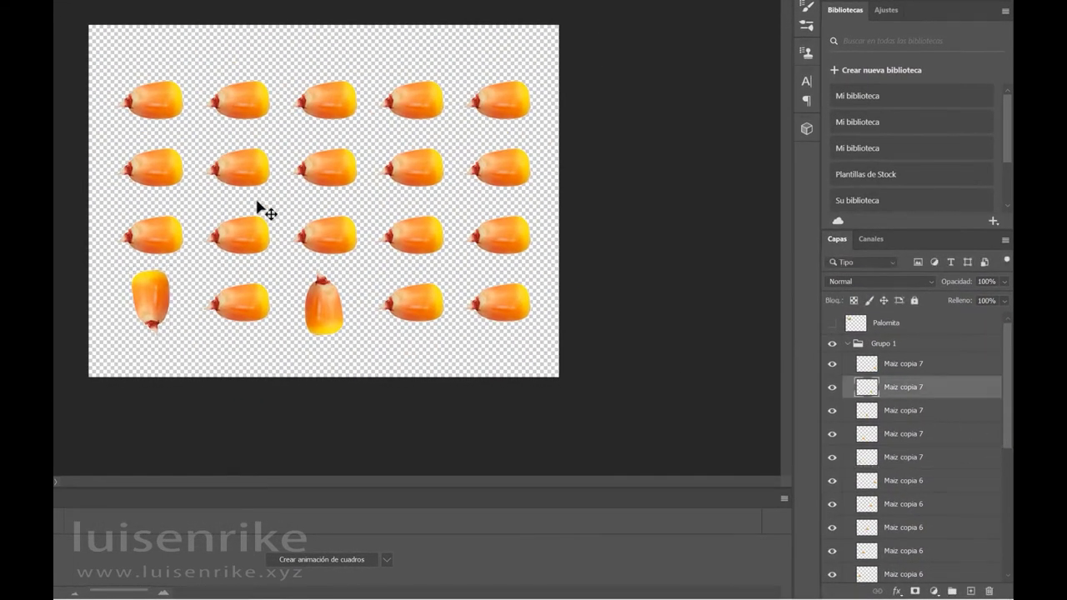
key("ctrl+t")
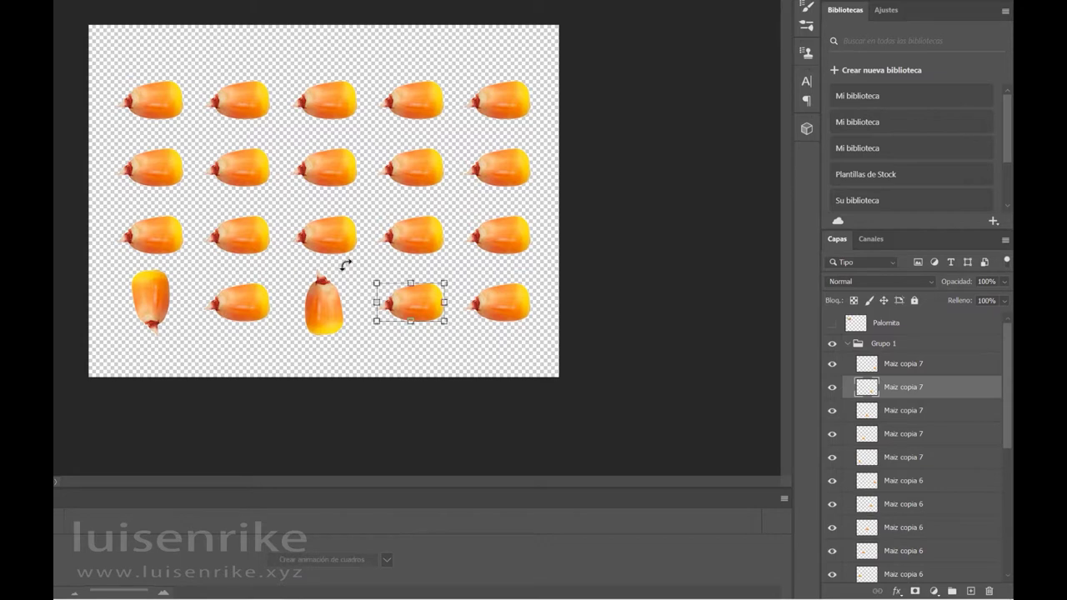
left_click_drag(345, 264, 464, 193)
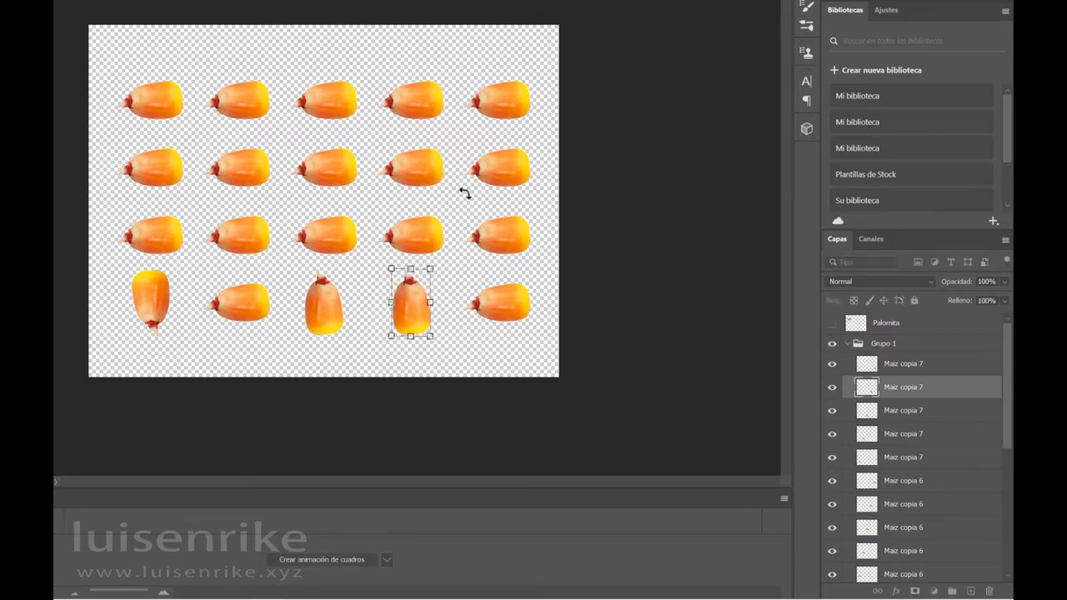
left_click_drag(449, 268, 471, 365)
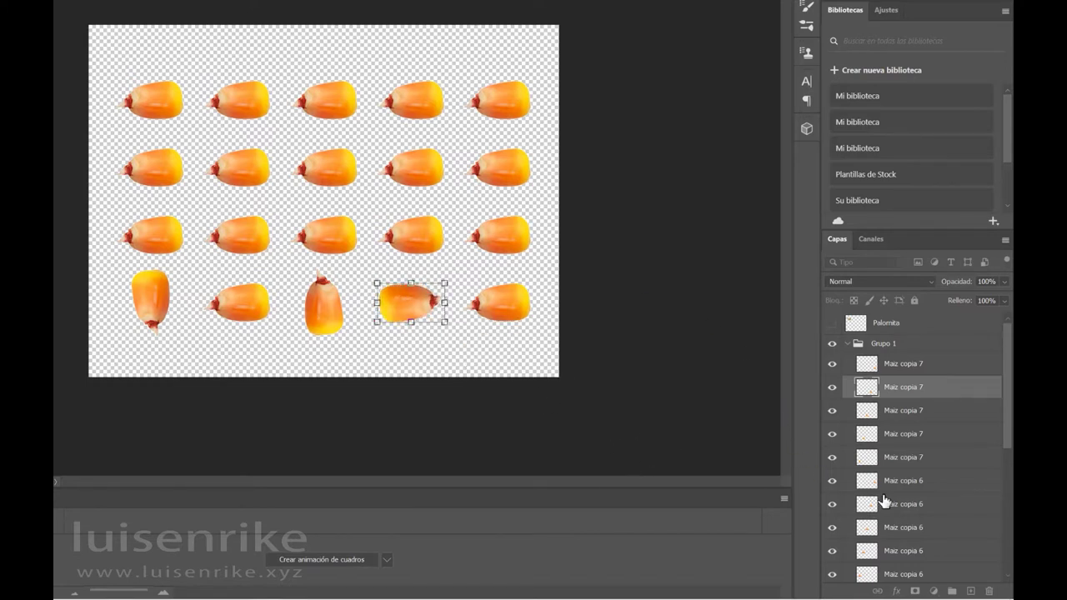
- In the third row, rotate the fourth kernel 90° counterclockwise and the second kernel 90° clockwise
left_click(902, 503)
key("ctrl+t")
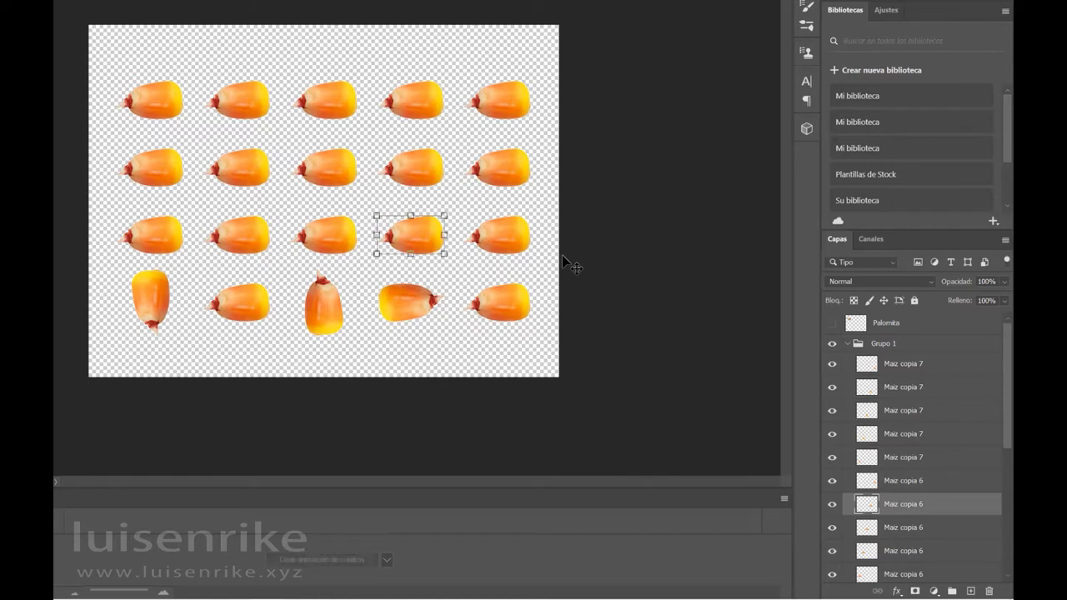
left_click_drag(460, 192, 342, 107)
key("Return")
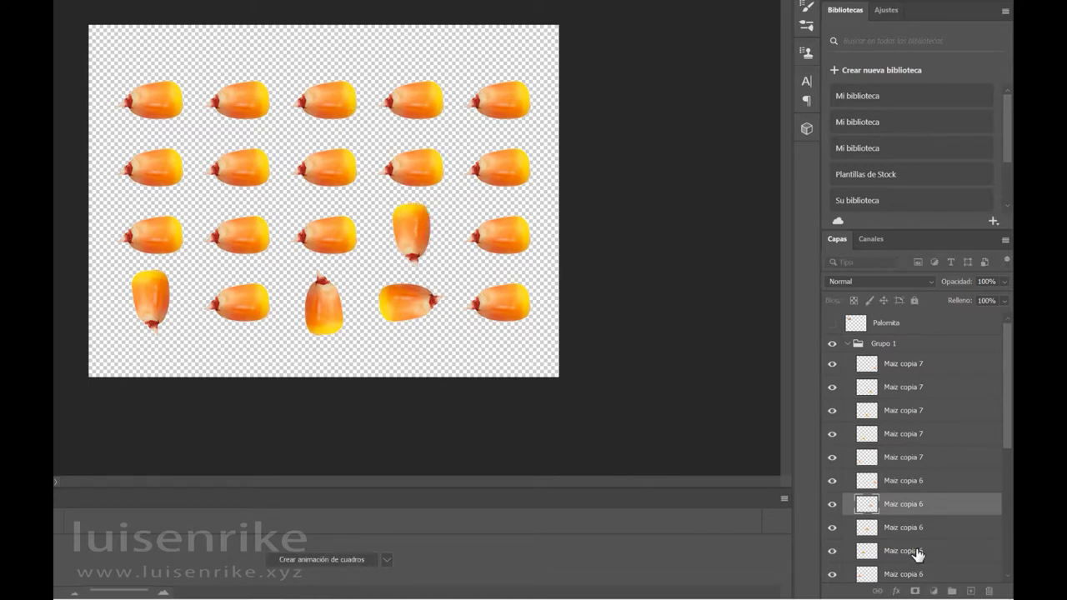
left_click(917, 551)
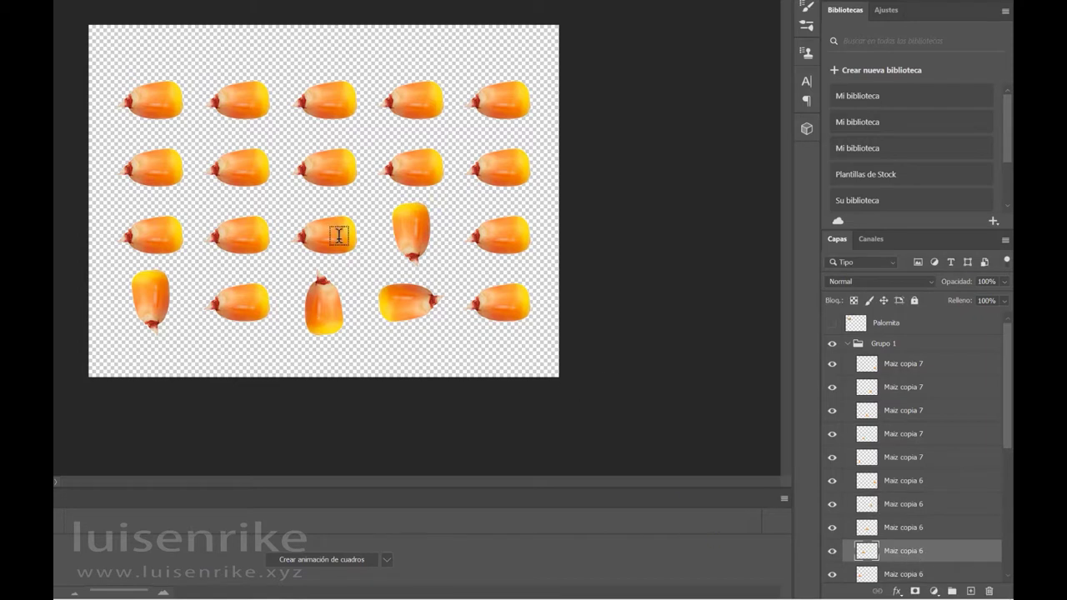
key("ctrl+t")
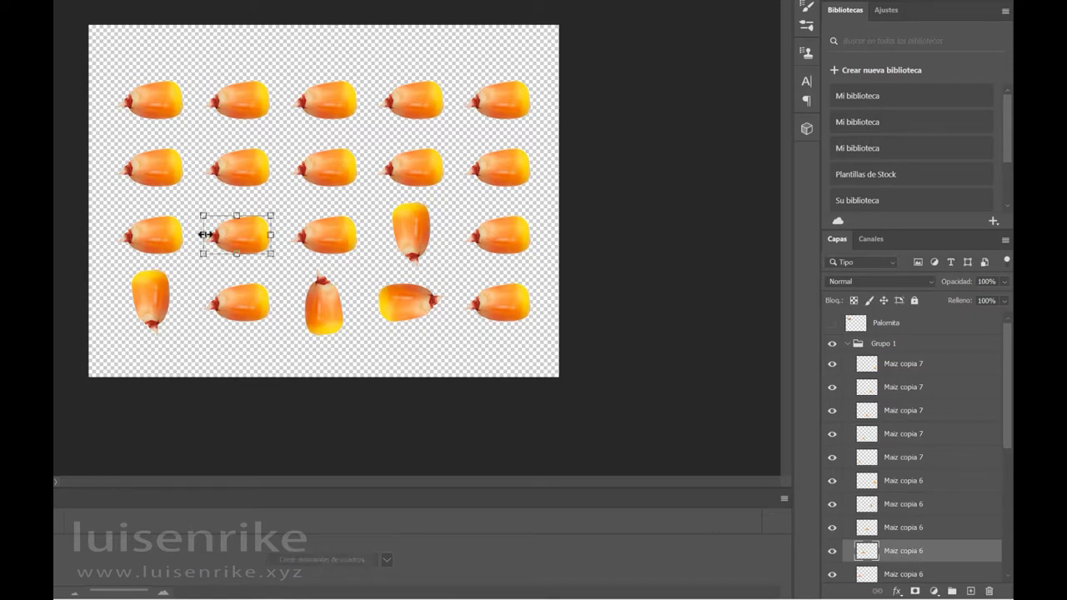
left_click_drag(200, 181, 297, 120)
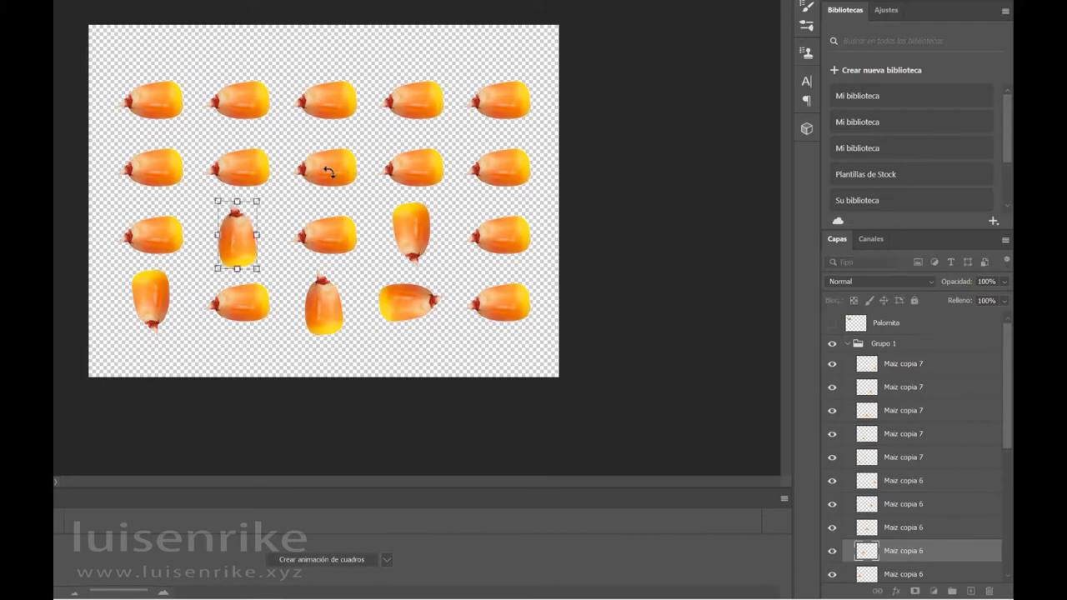
key("Return")
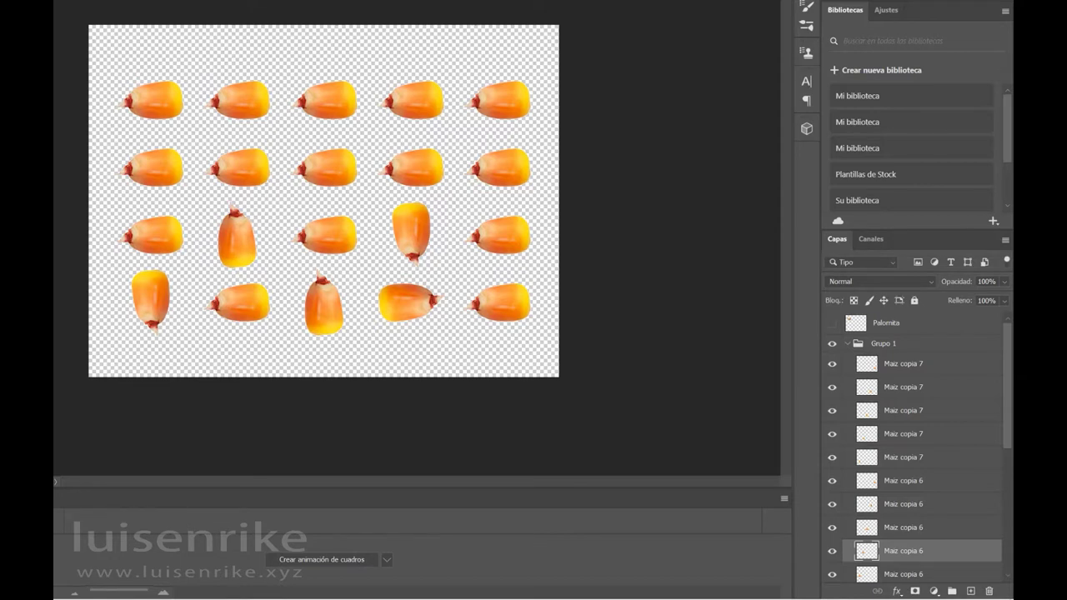
- Rotate the fourth kernel of the top row 90° clockwise so its tip points up
left_click(415, 104)
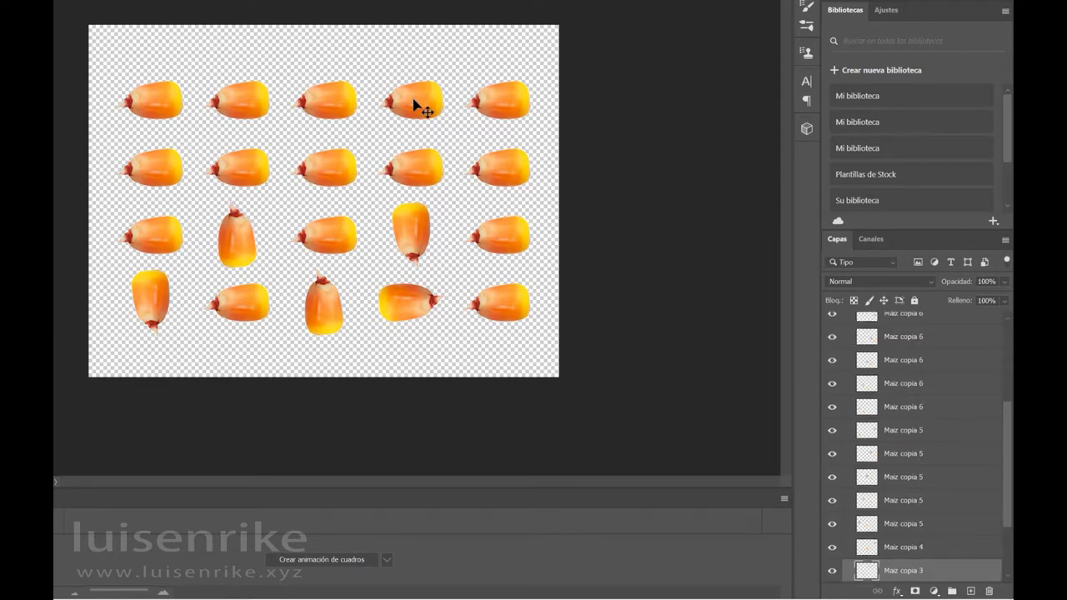
key("ctrl+t")
left_click_drag(378, 50, 461, 9)
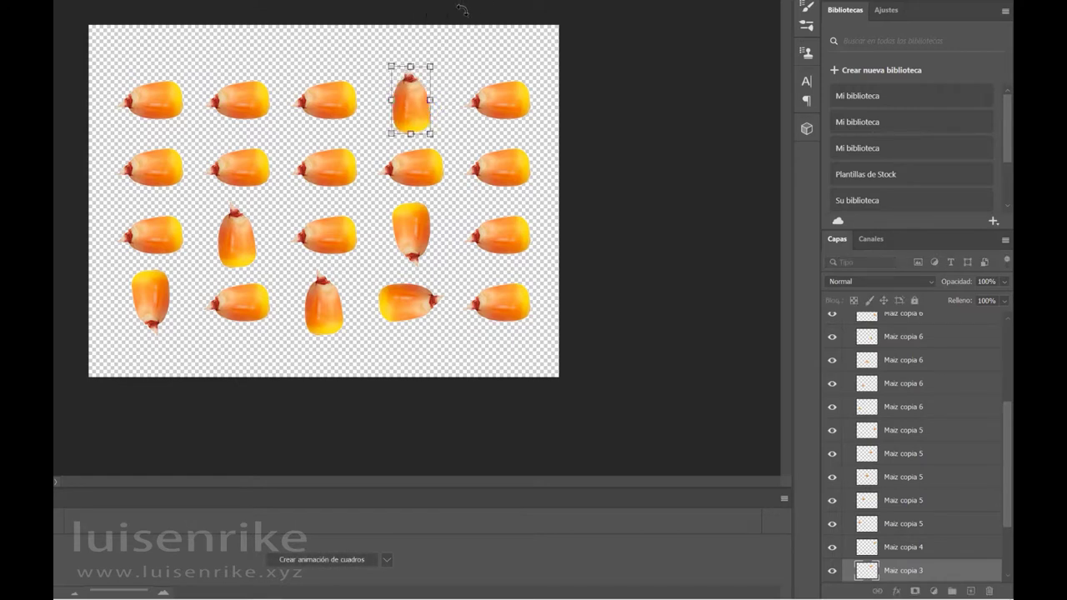
key("Return")
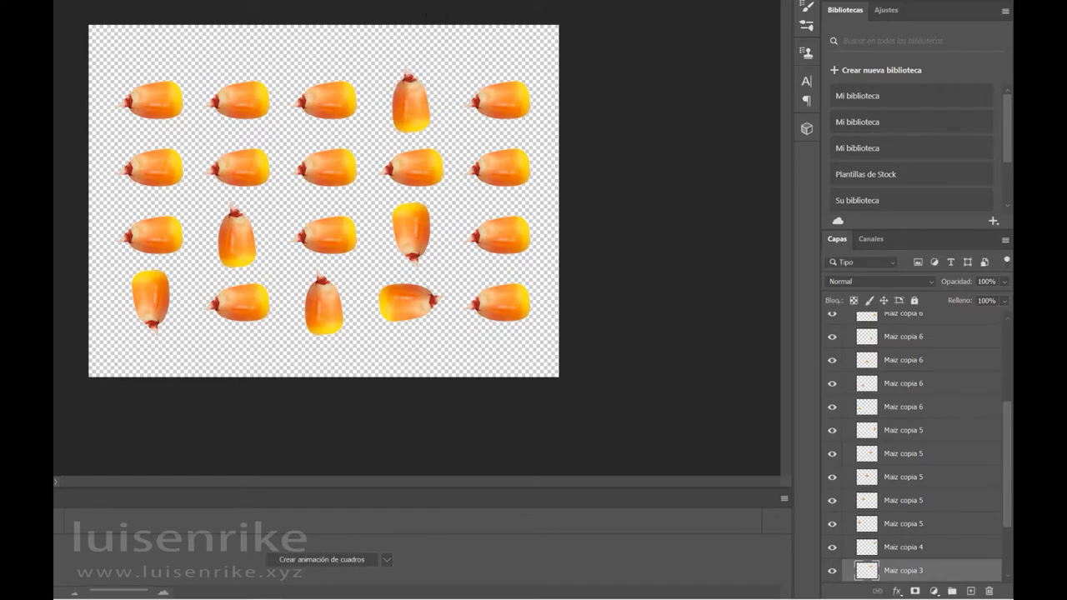
- Rotate the first kernel of the second row 180° so its tip points right
left_click(154, 173)
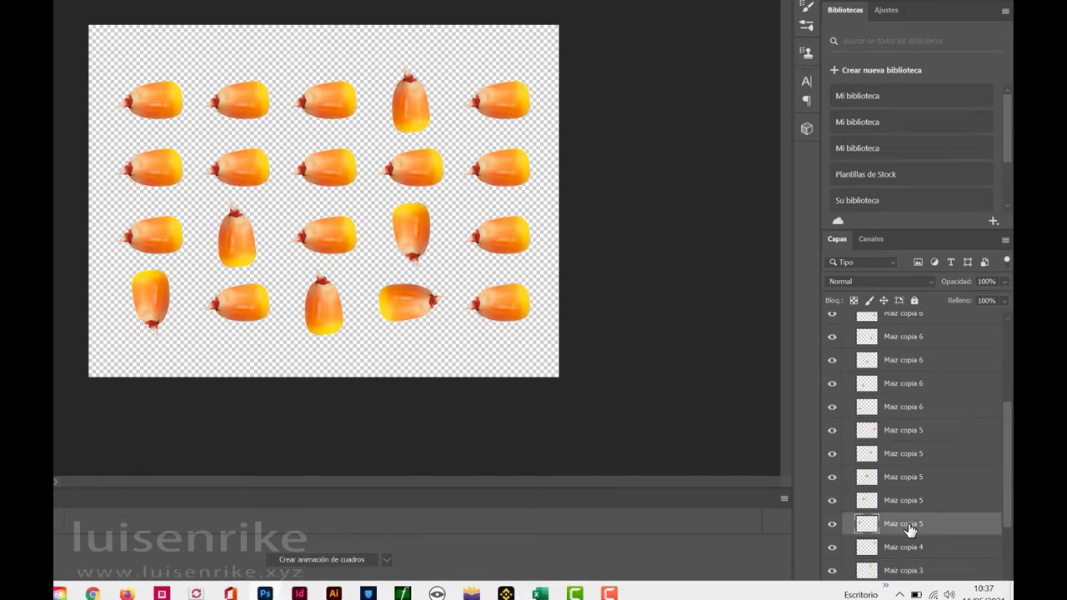
key("ctrl+t")
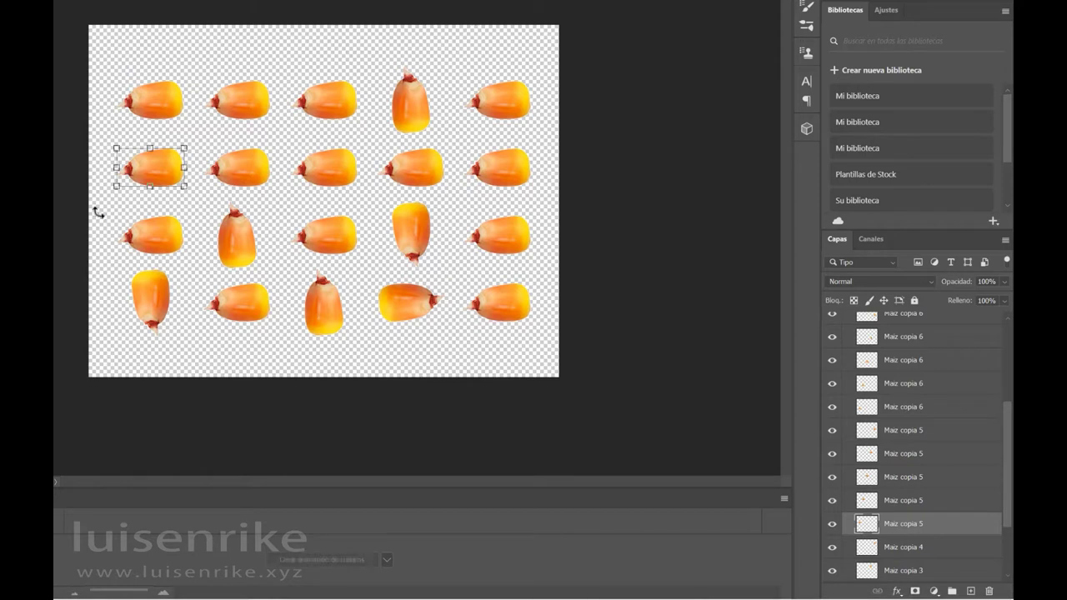
left_click_drag(200, 125, 42, 371)
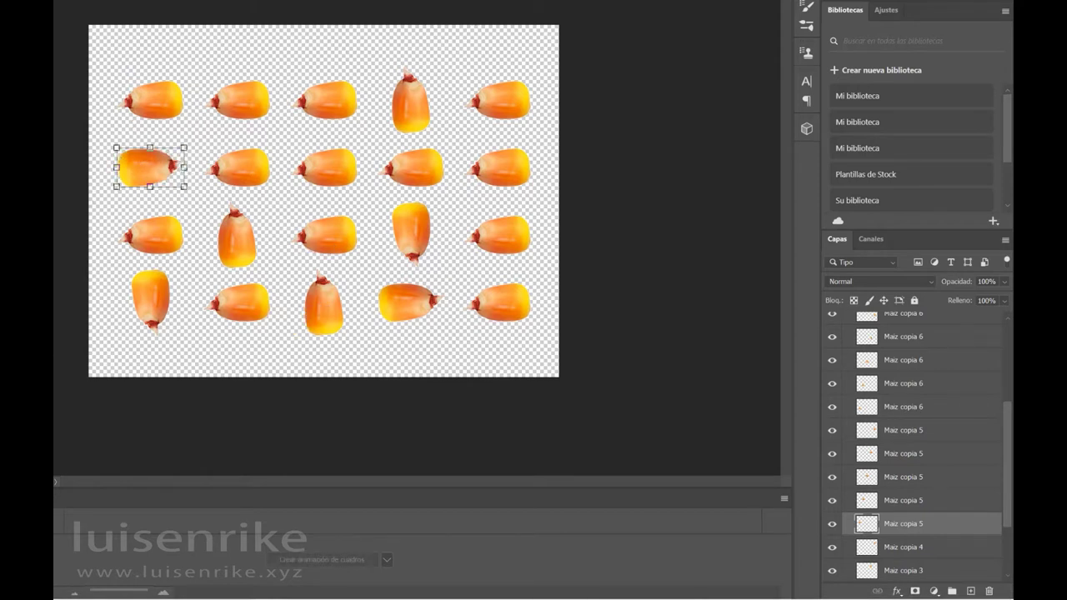
key("Return")
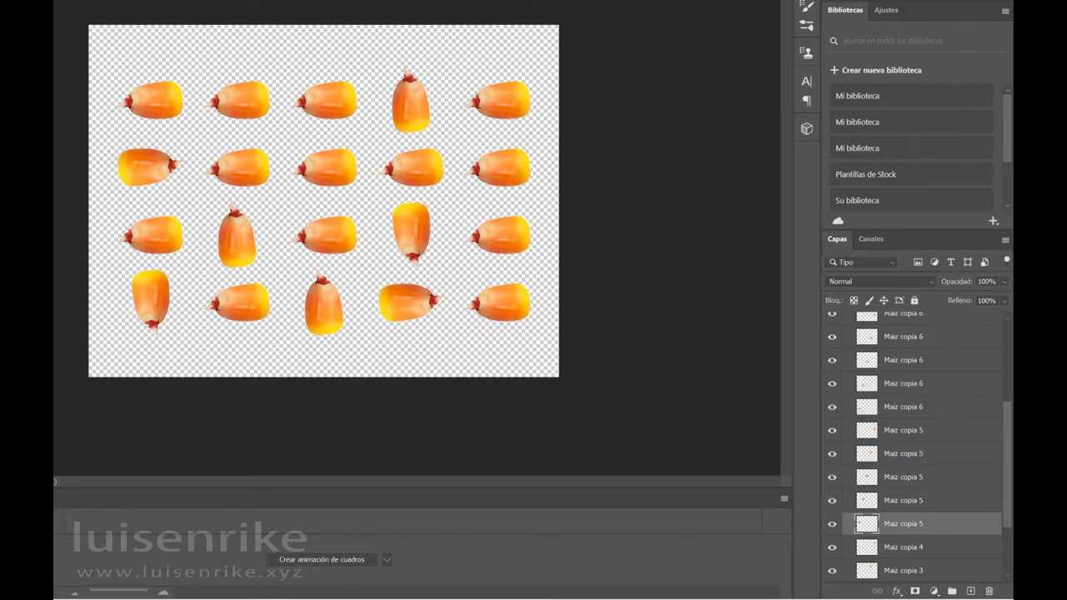
key("ctrl+t")
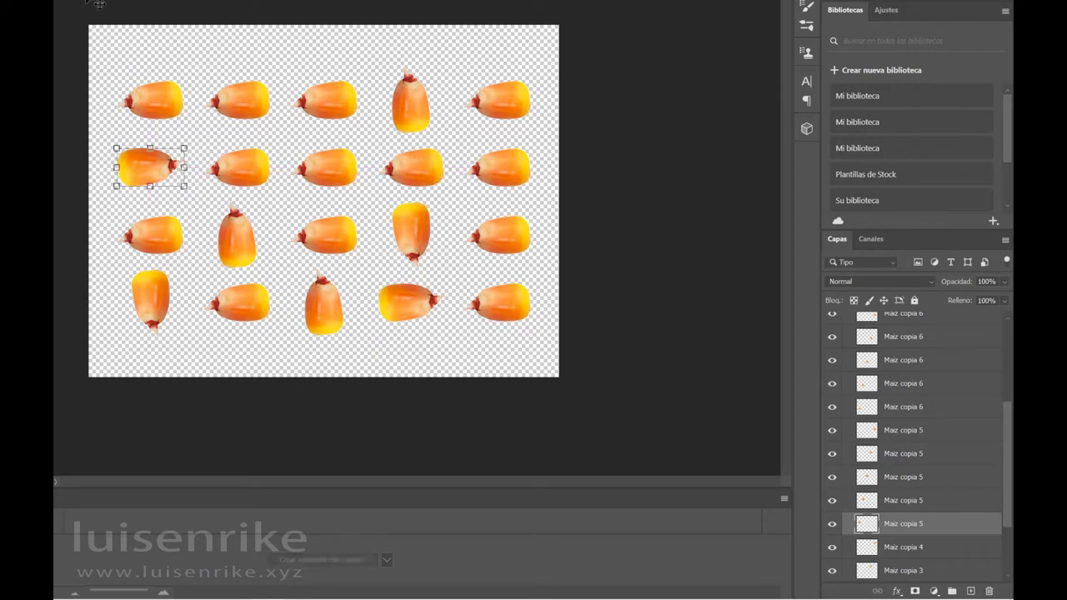
key("Return")
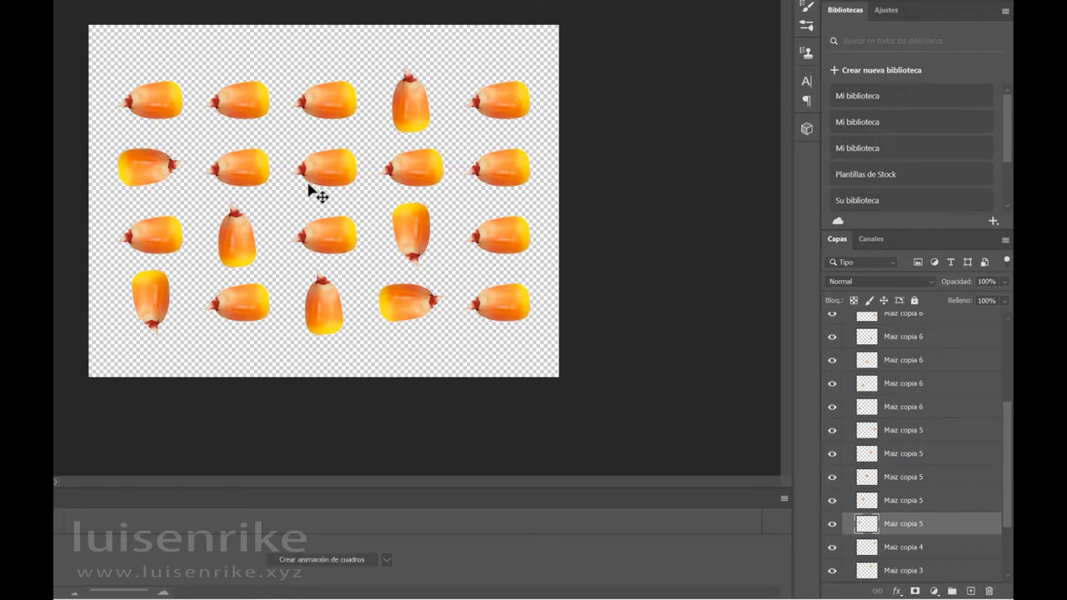
- Rotate the fourth kernel of the second row 180° so its tip points right
left_click(400, 171)
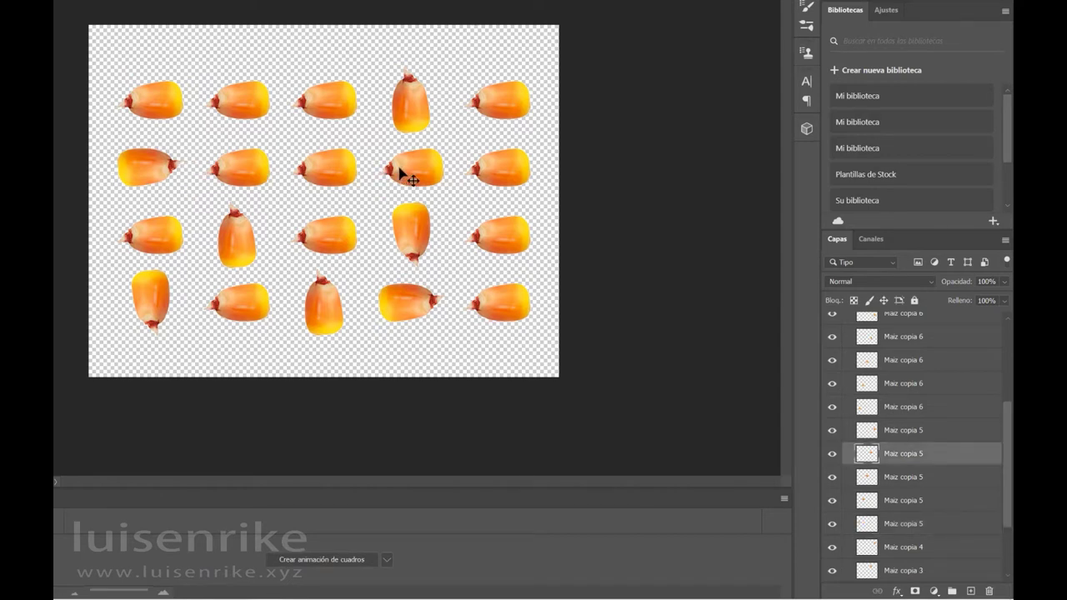
key("ctrl+t")
left_click_drag(357, 131, 567, 271)
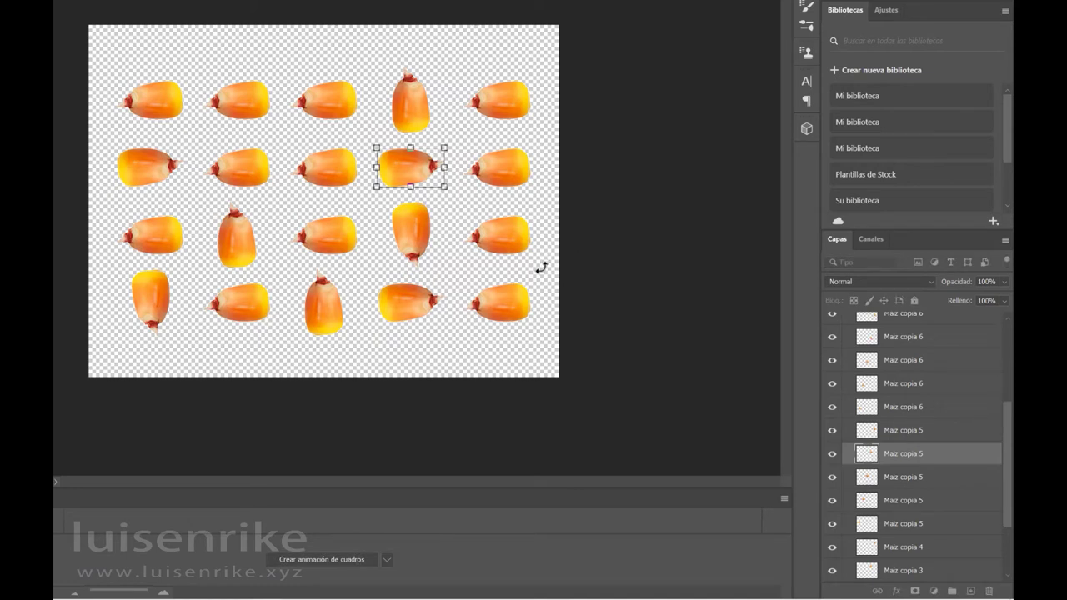
key("Return")
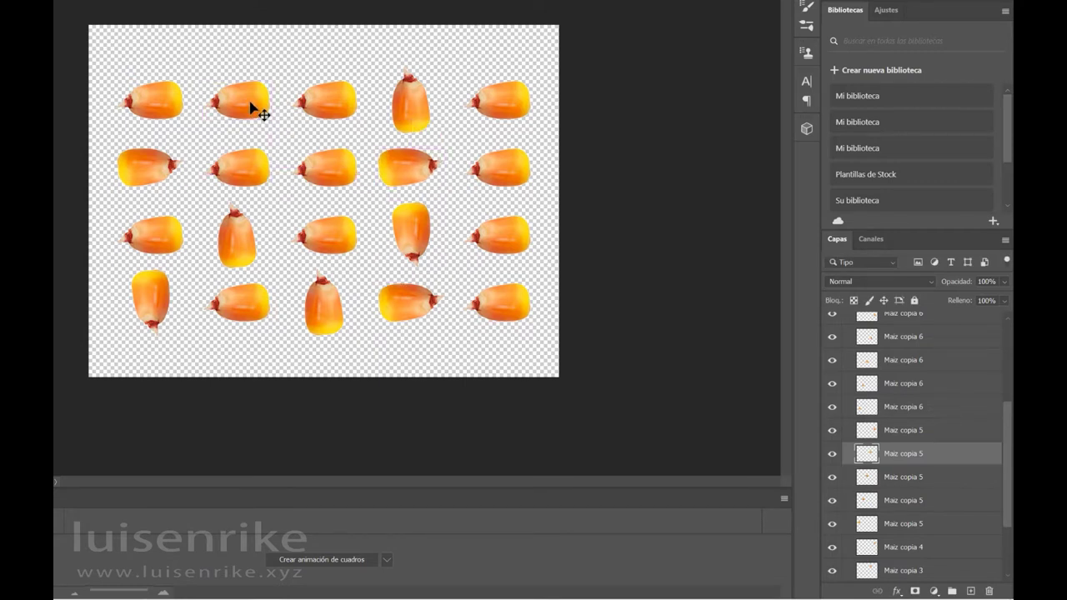
key("ctrl+t")
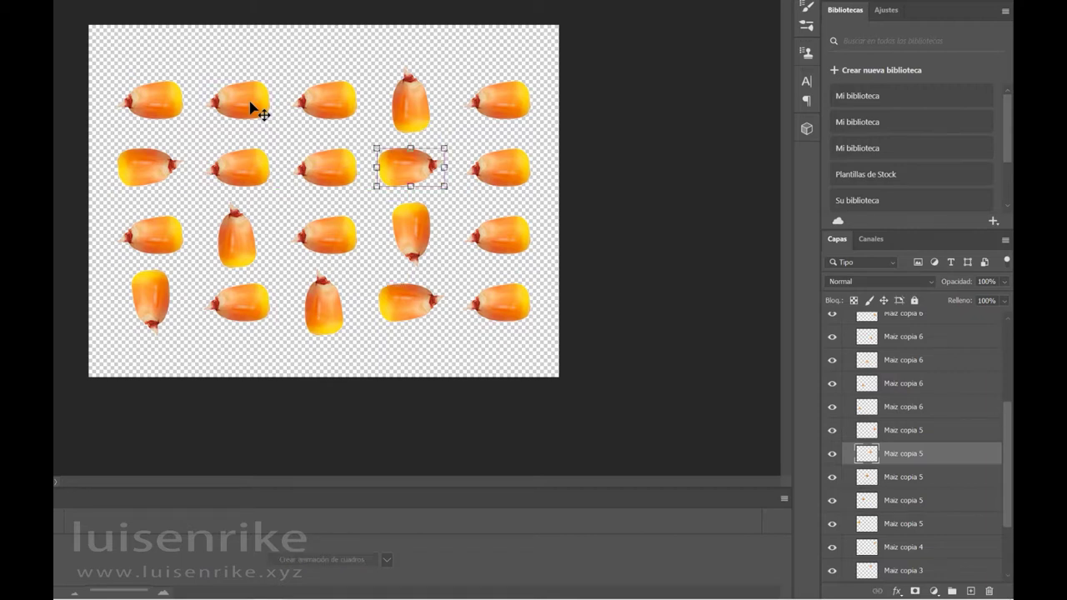
key("Return")
- Rotate the second kernel of the top row 90° clockwise so its tip points up
left_click(237, 106)
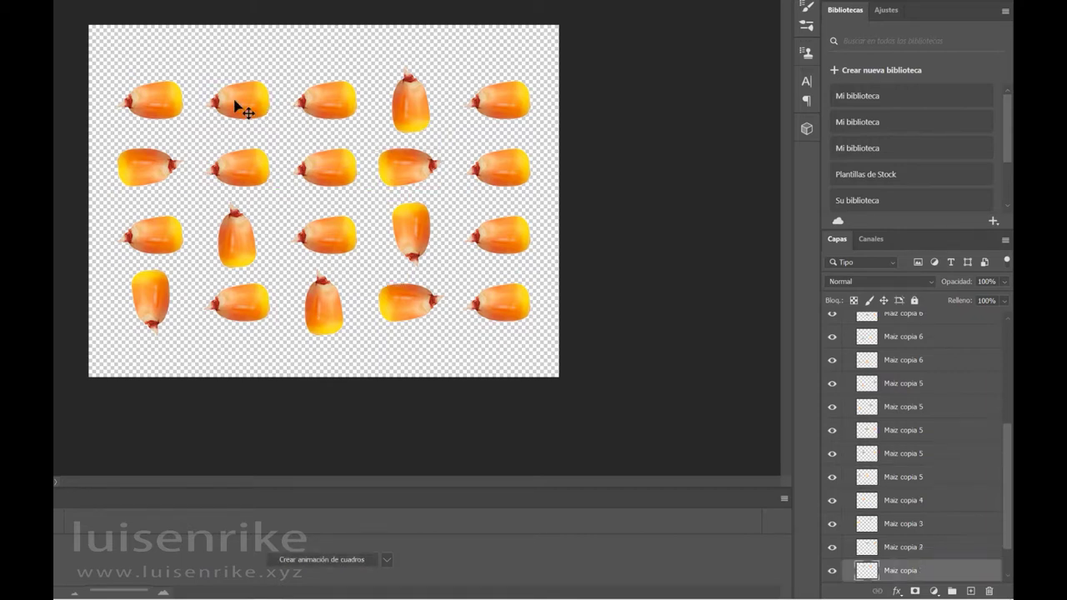
key("ctrl+t")
left_click_drag(161, 65, 288, 52)
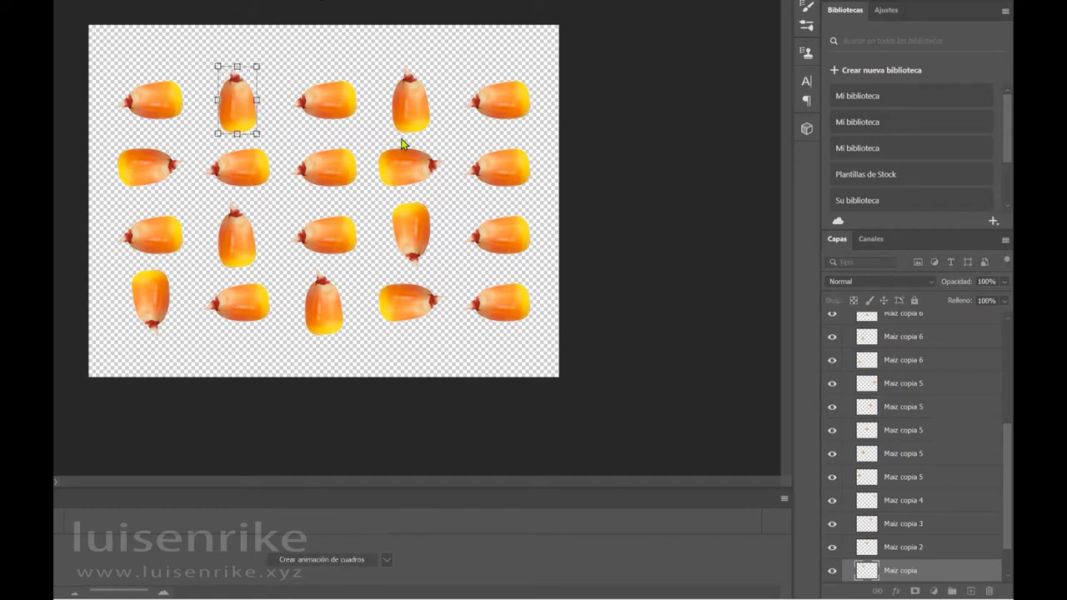
key("Return")
- Rotate the fifth kernel of the second row 180° so its tip points right
left_click(512, 171)
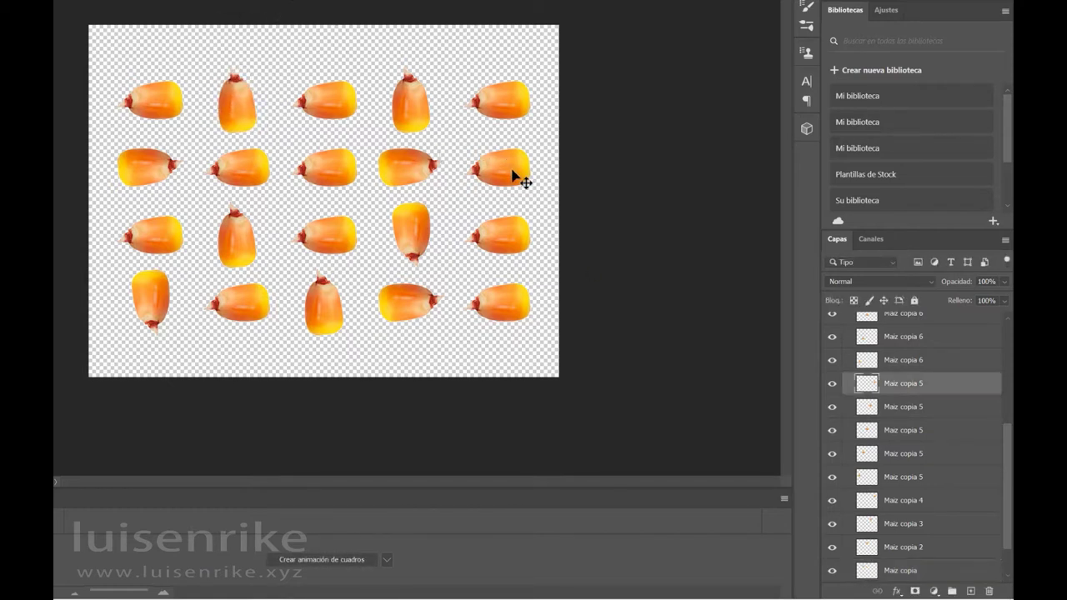
key("ctrl+t")
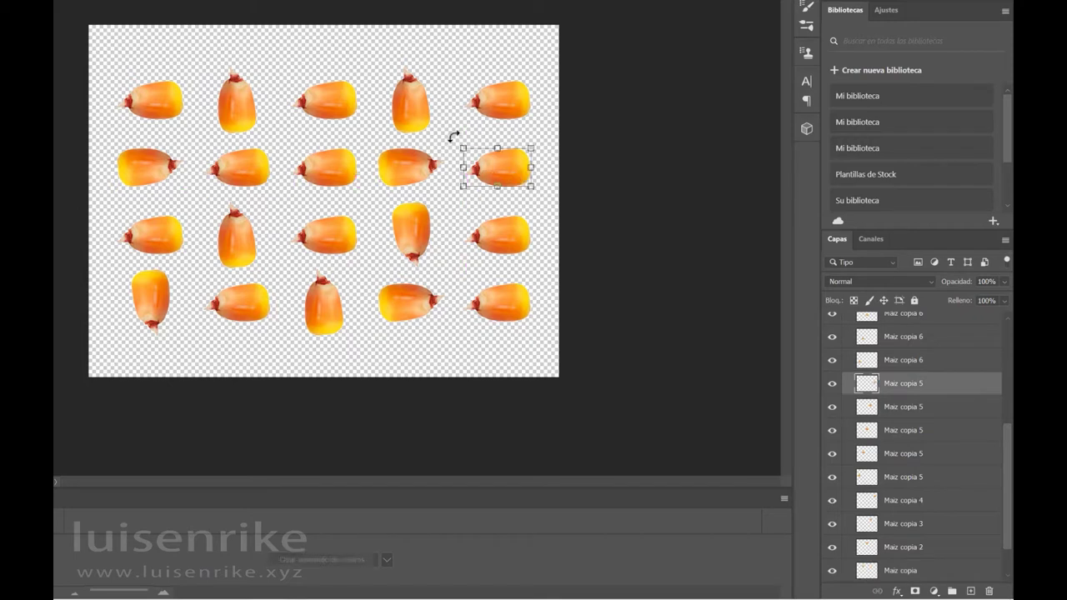
left_click_drag(454, 136, 560, 216)
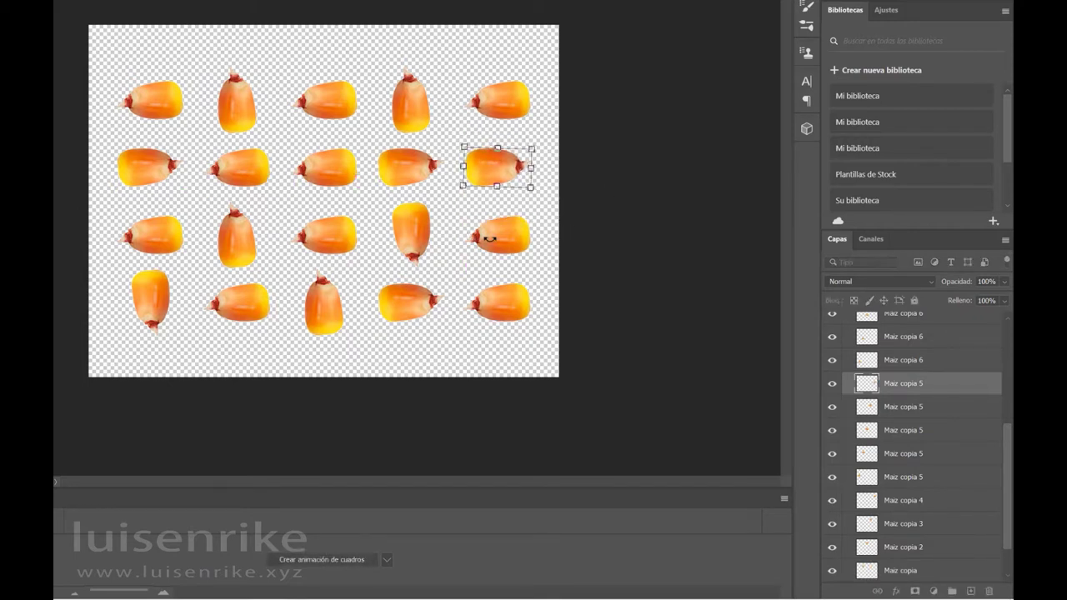
key("Return")
- Rotate the fifth kernel of the third row 90° clockwise so its tip points up
left_click(494, 252)
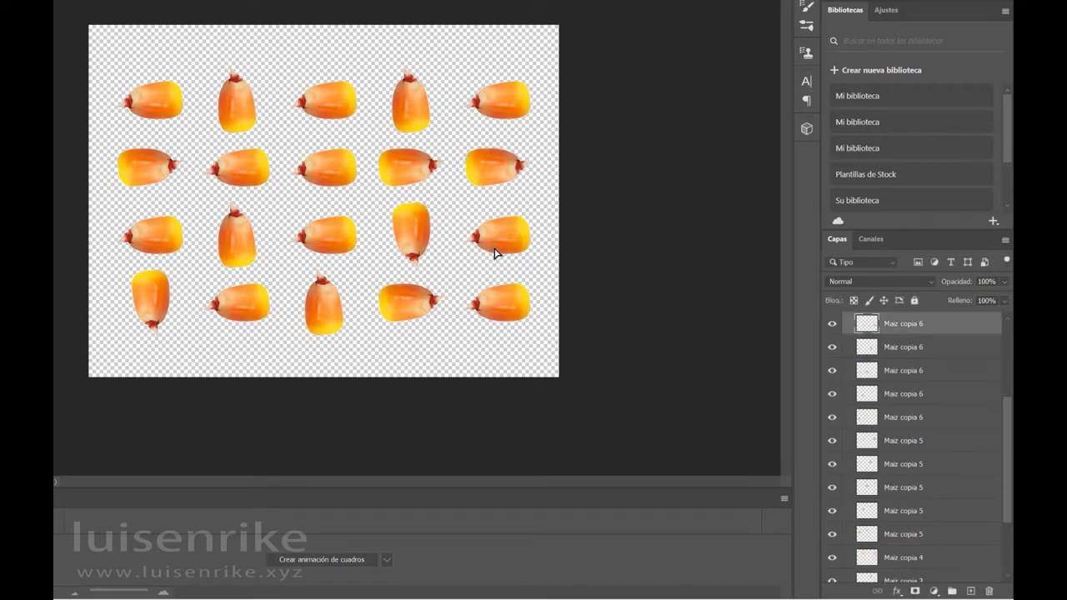
key("ctrl+t")
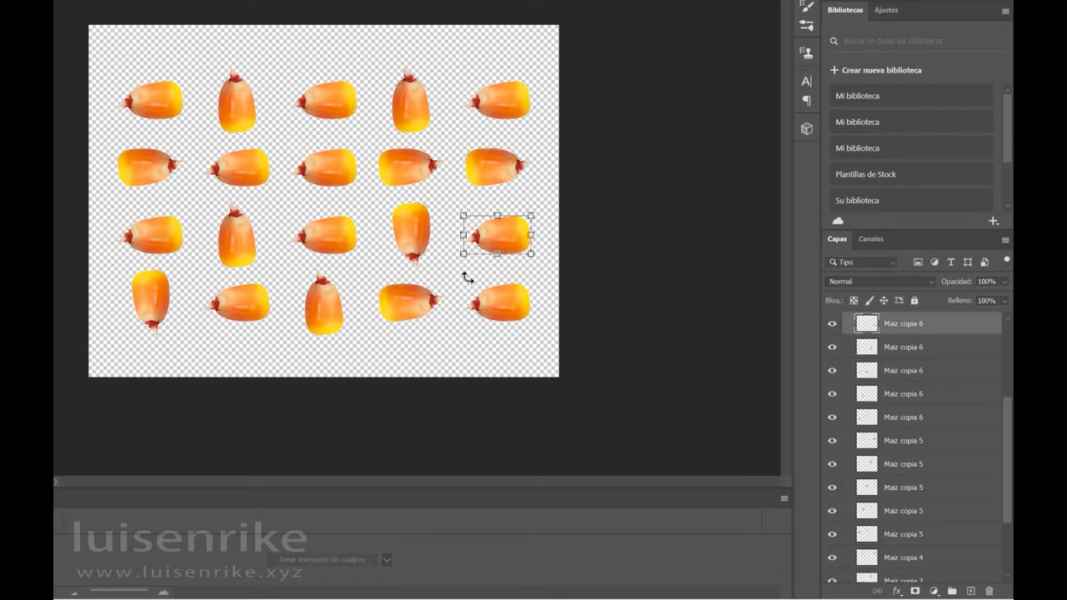
left_click_drag(410, 202, 409, 84)
key("Return")
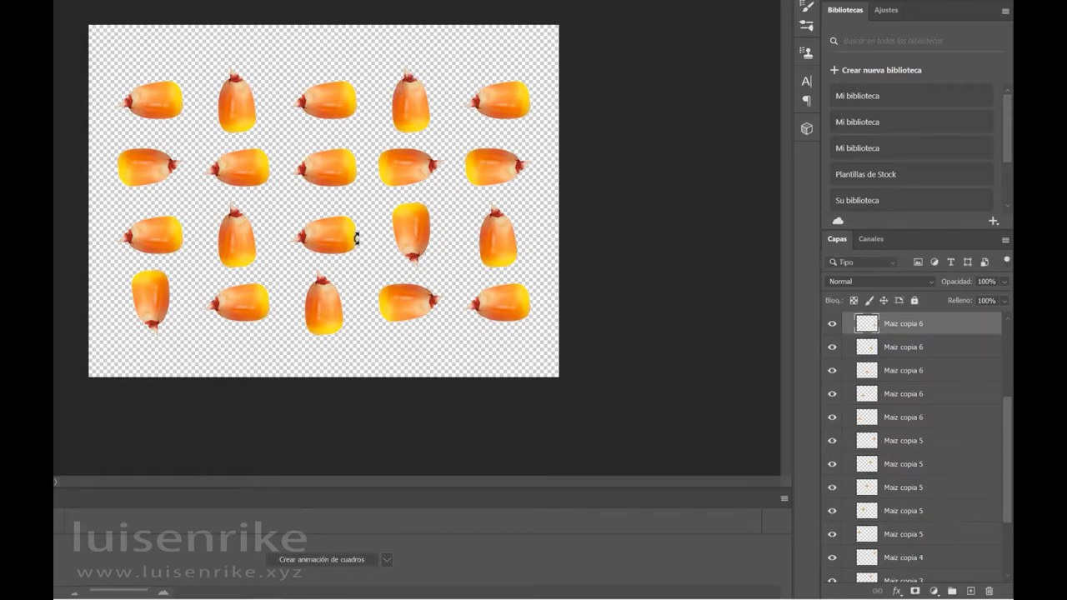
- Rotate the second kernel of the second row 90° counterclockwise so its tip points down
left_click(230, 168)
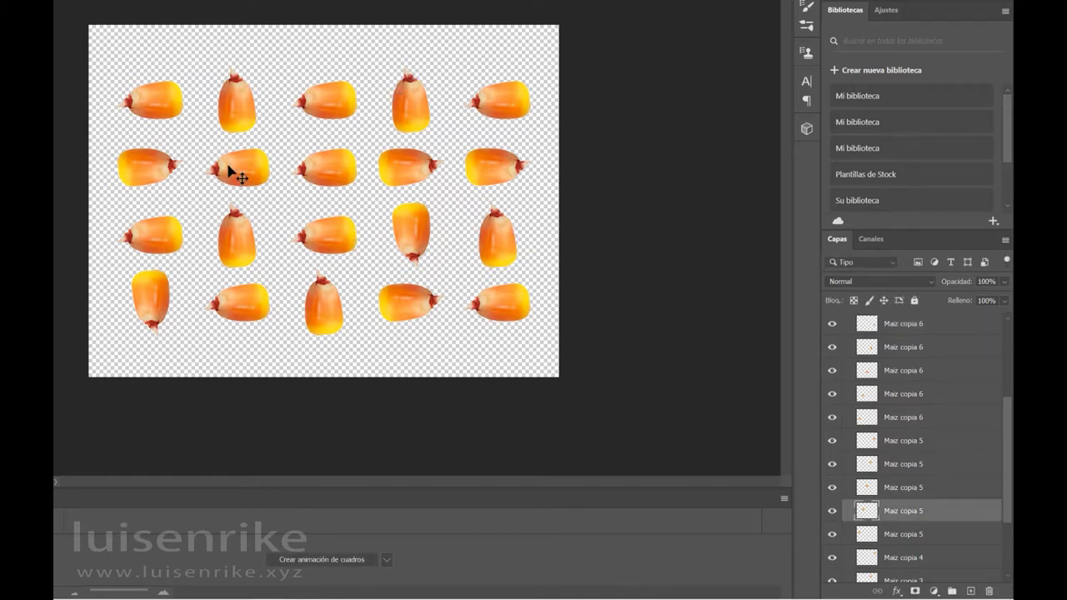
key("ctrl+t")
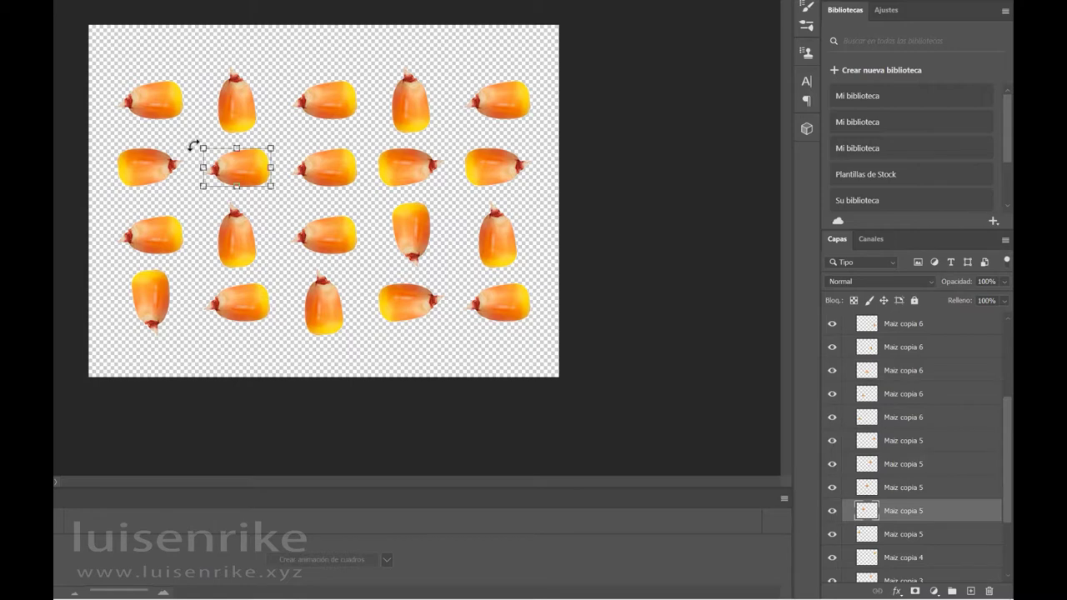
left_click_drag(193, 145, 183, 258)
key("Return")
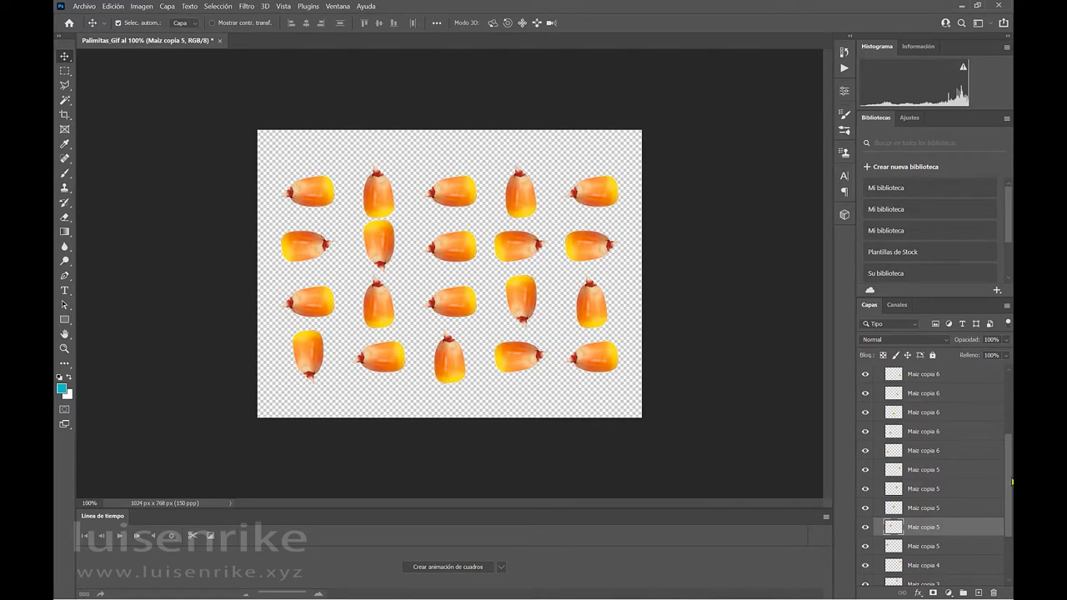
- Create a frame animation in the timeline from the current kernel arrangement
scroll(976, 375, "up", 5)
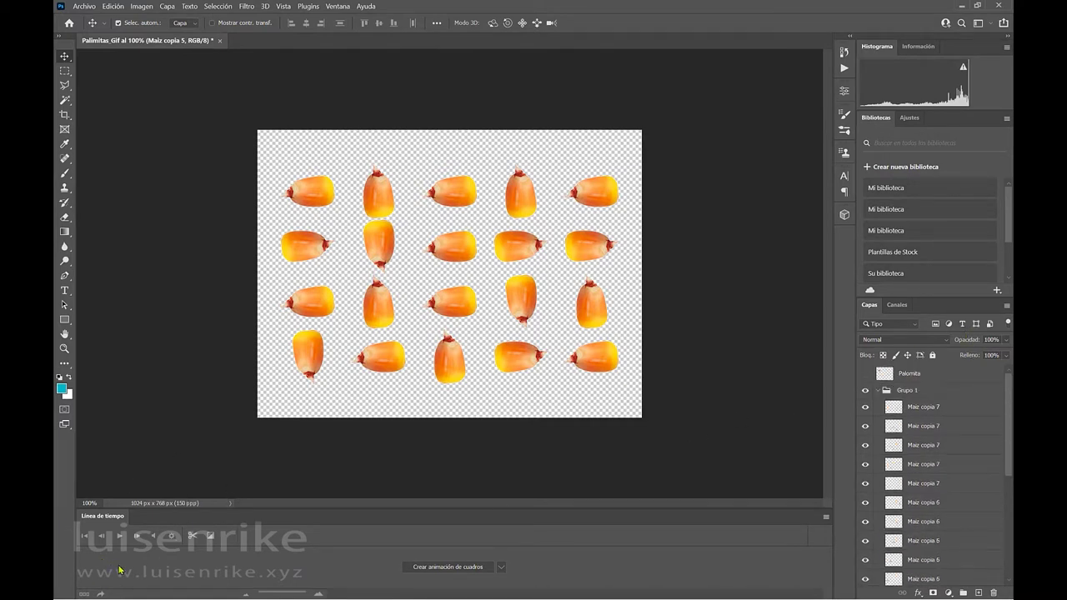
left_click(338, 7)
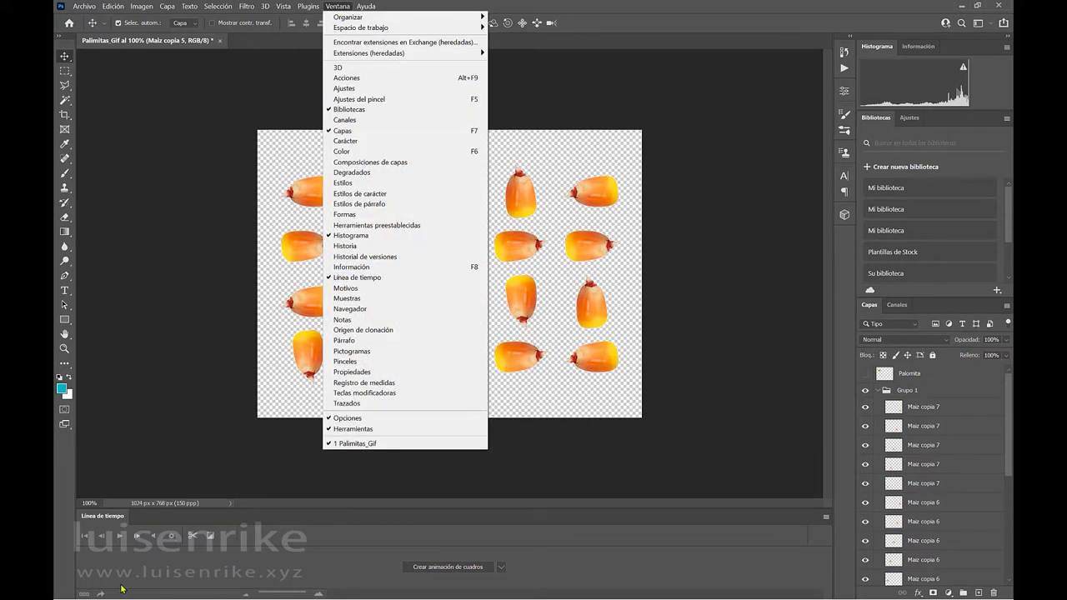
left_click(404, 521)
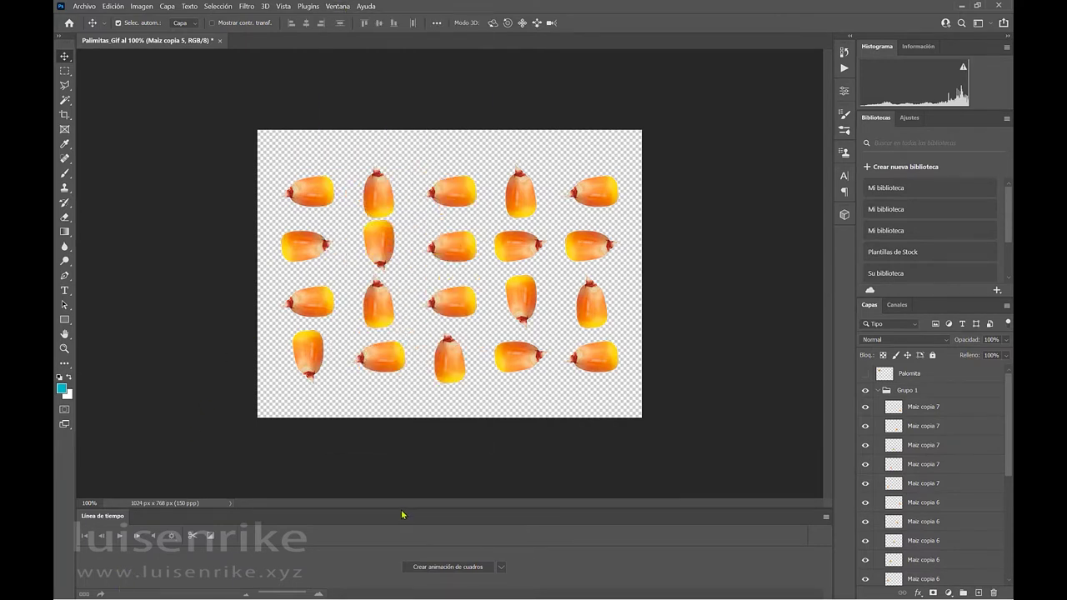
left_click(451, 574)
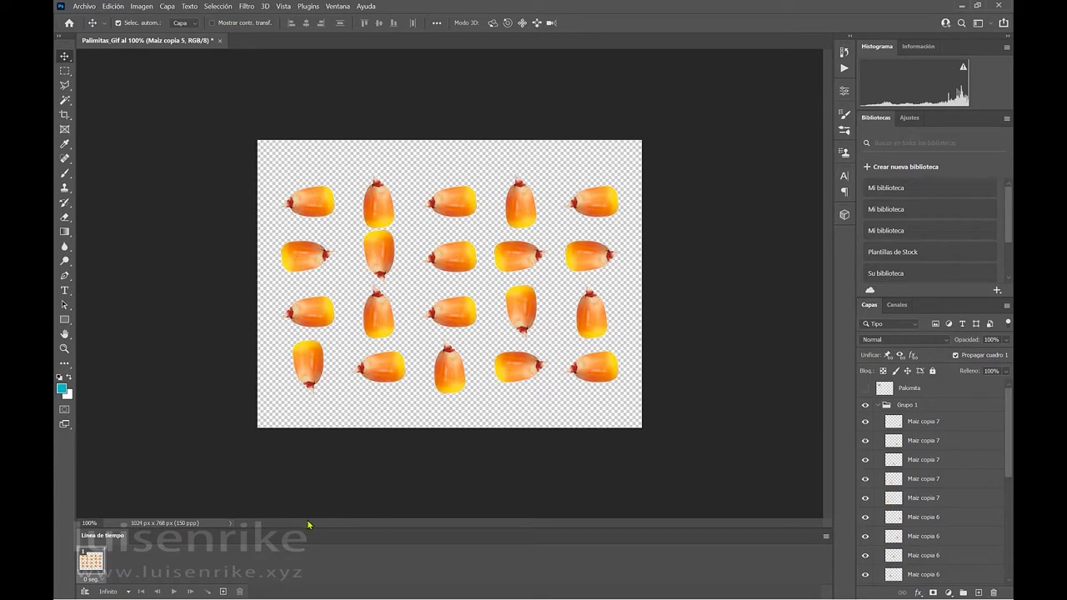
- Show the Palomita layer and copy the popcorn over the other four top-row kernels, keeping the pieces in a group named Palomitas
left_click(932, 406)
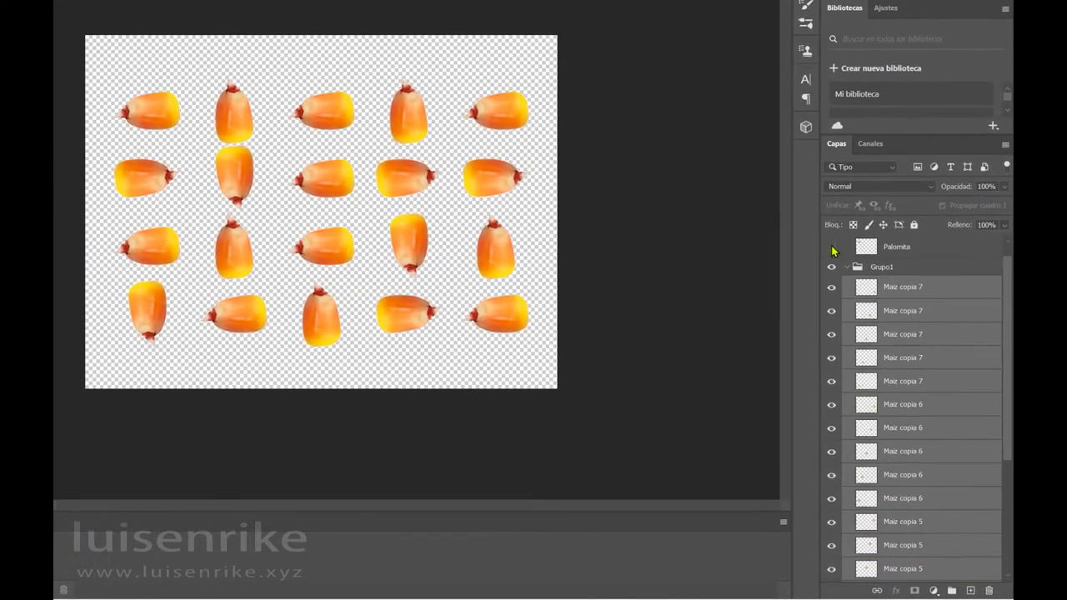
left_click(837, 248)
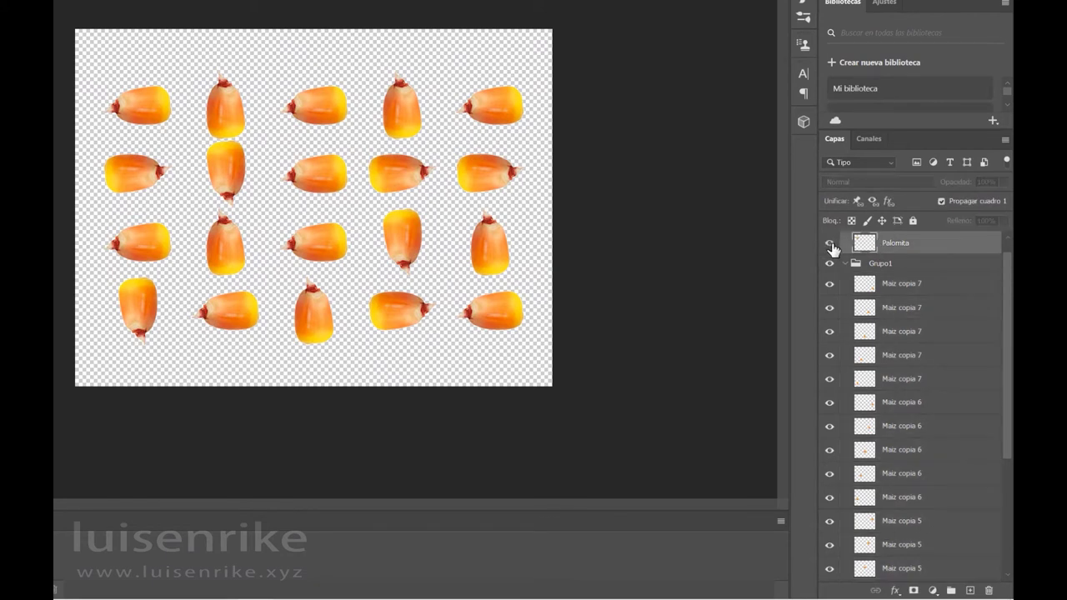
left_click(829, 243)
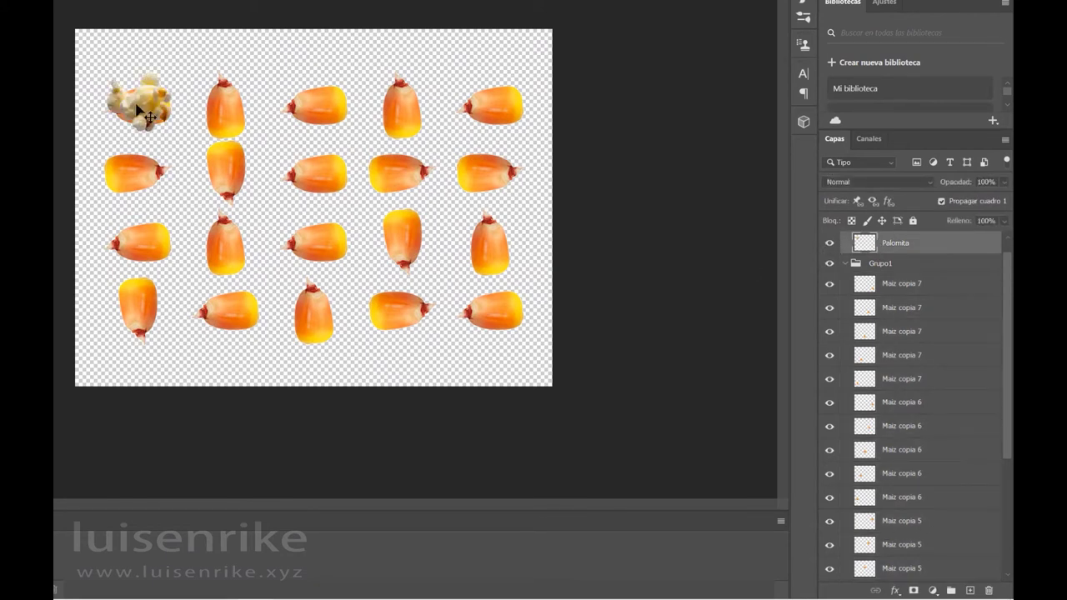
key("Down")
left_click_drag(134, 102, 491, 117)
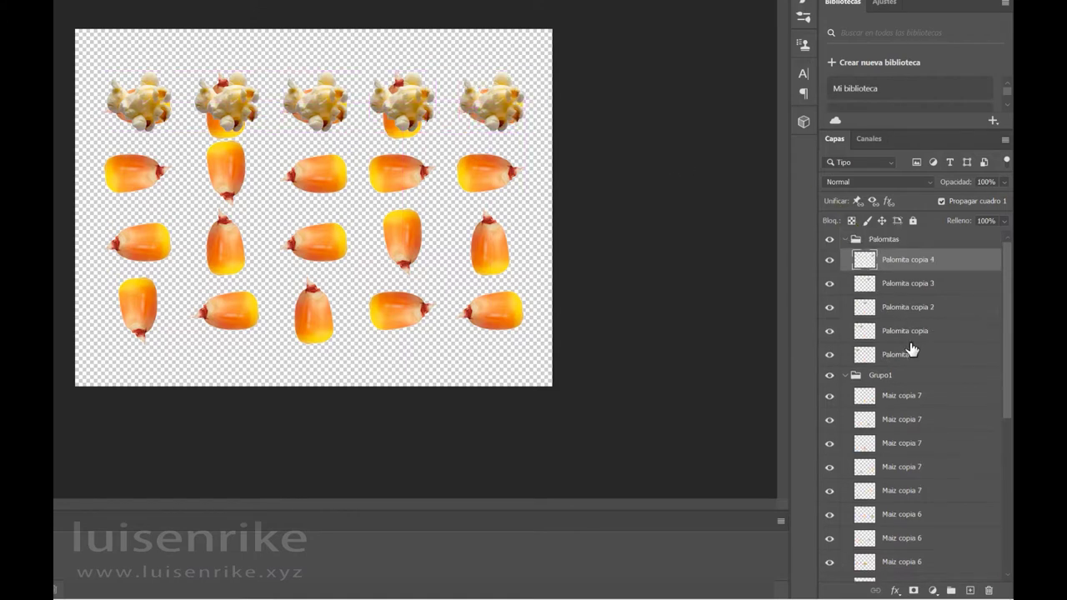
- Duplicate the five top-row popcorn layers together onto the second row of kernels
left_click(906, 355)
left_click(889, 267, "shift")
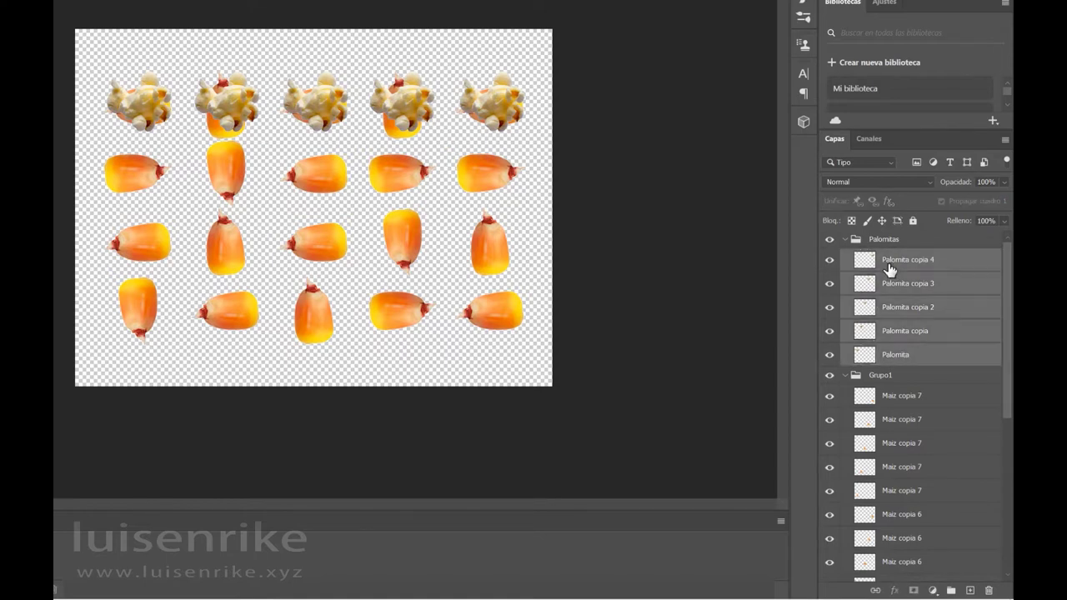
left_click_drag(136, 111, 131, 183)
- Duplicate all ten popcorn layers together onto the third and fourth rows of kernels
left_click(907, 474, "shift")
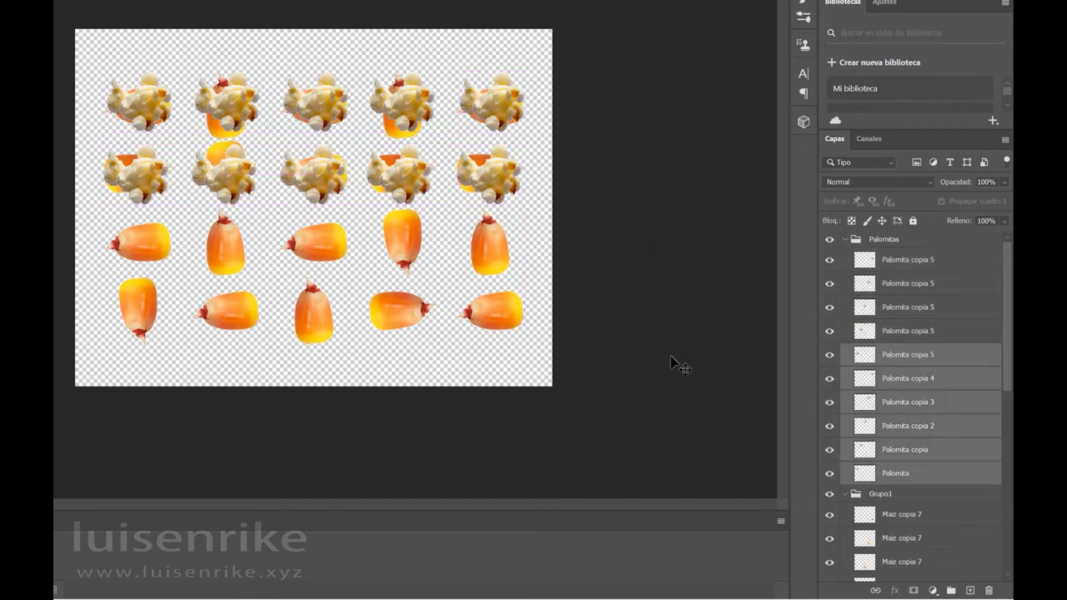
left_click(919, 265)
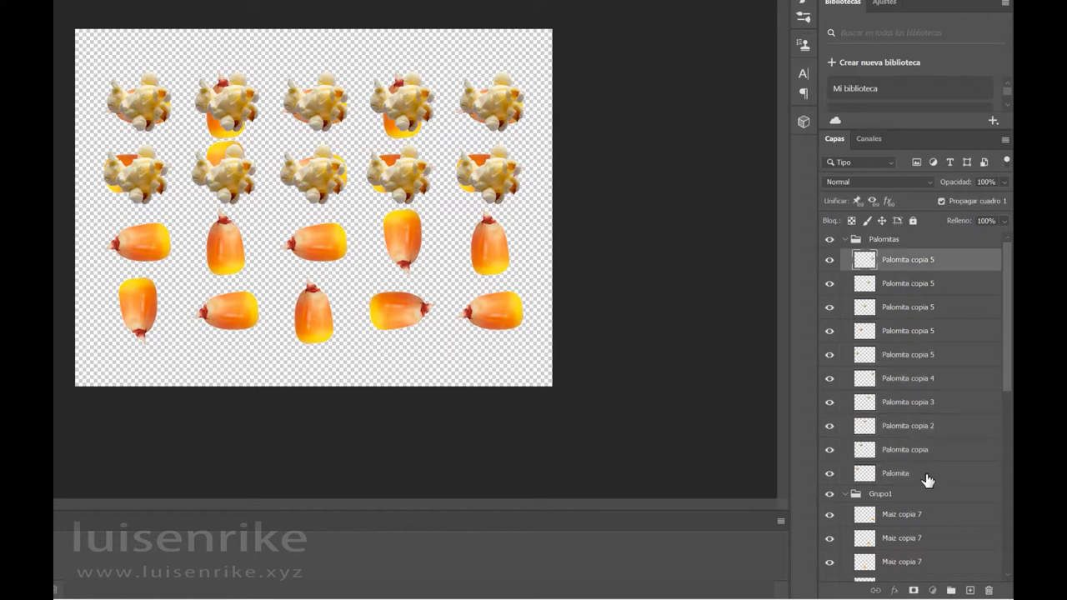
left_click(926, 477, "shift")
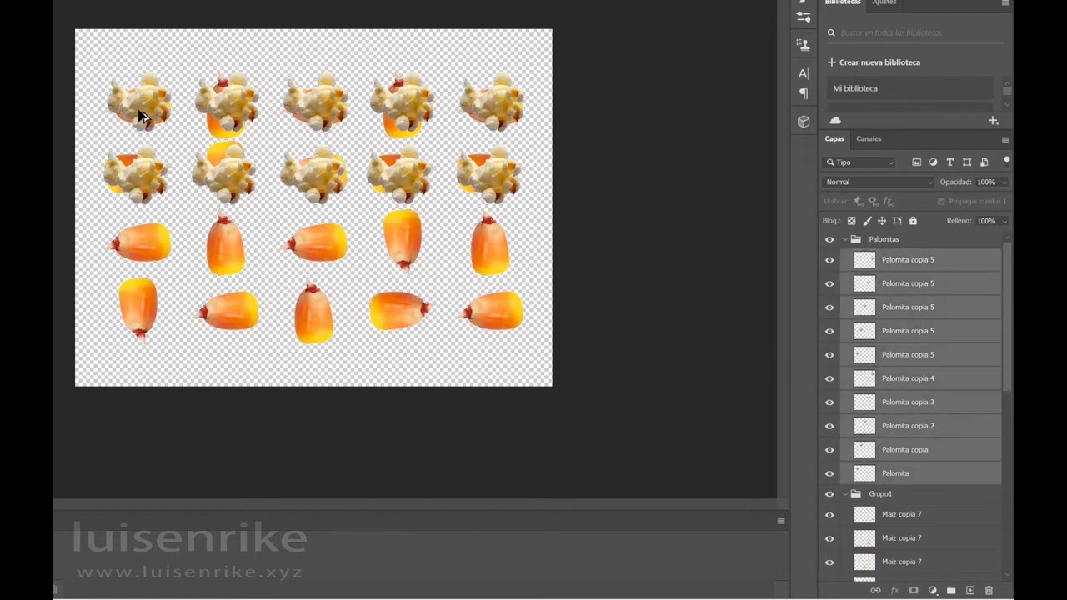
left_click_drag(139, 112, 141, 250)
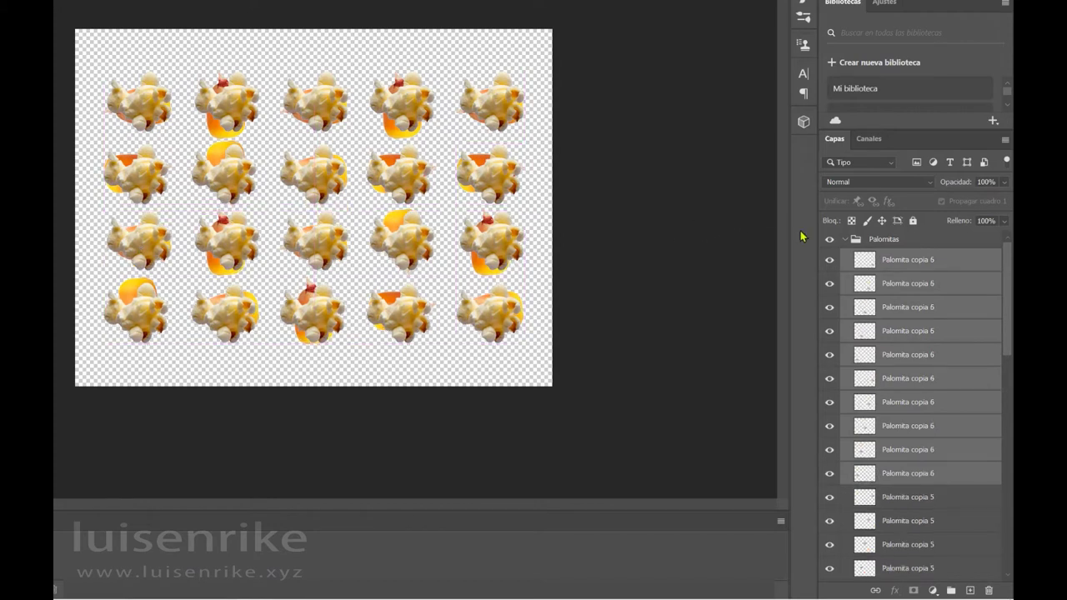
- Rename the kernel group Grupo1 to Maiz and collapse both the Palomitas and Maiz groups
left_click(846, 240)
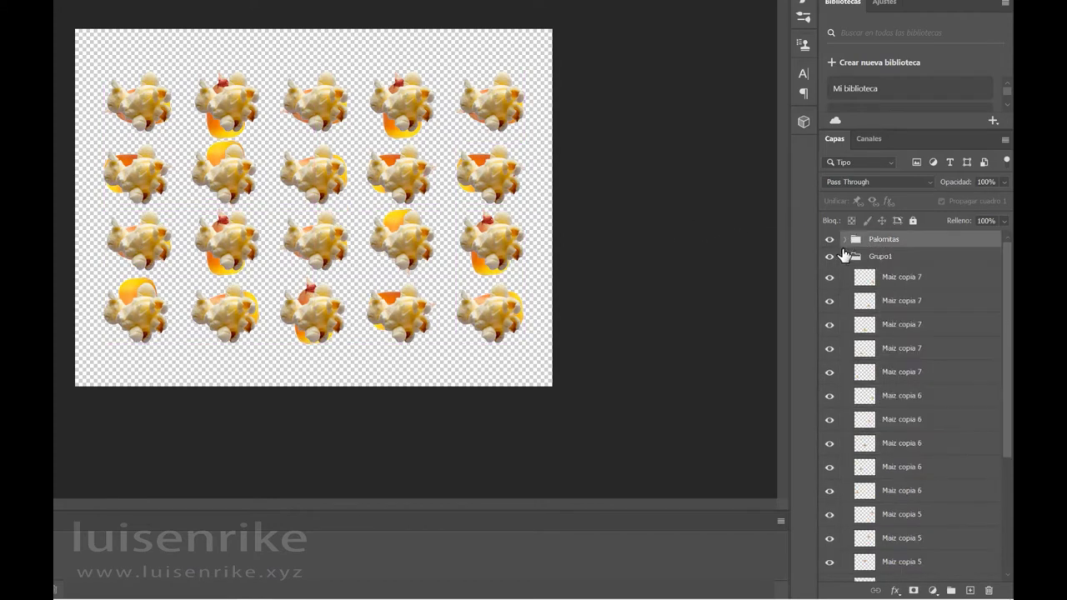
double_click(880, 257)
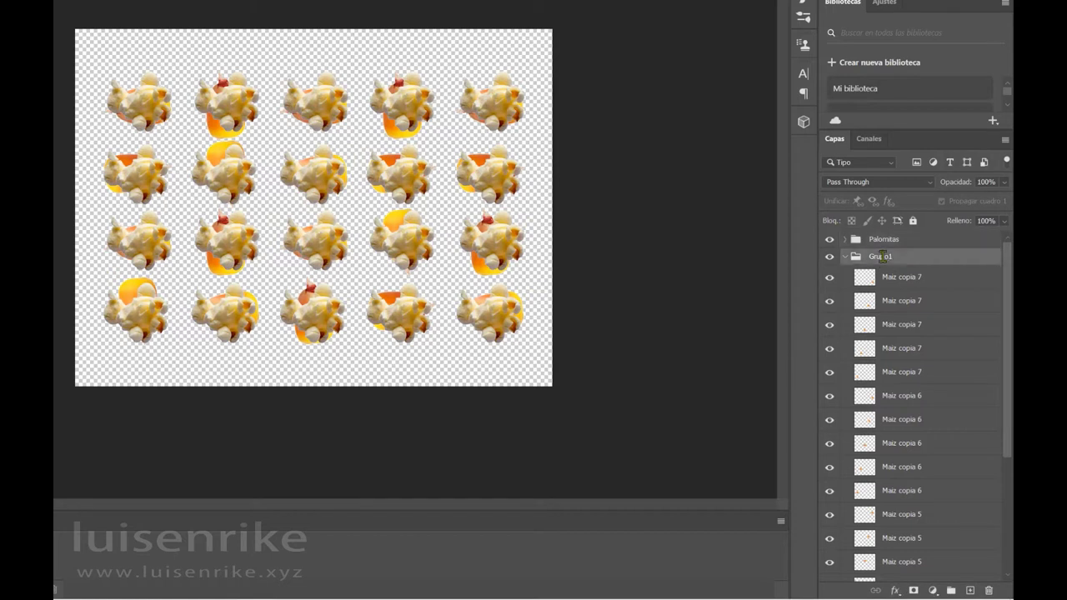
type("Maiz")
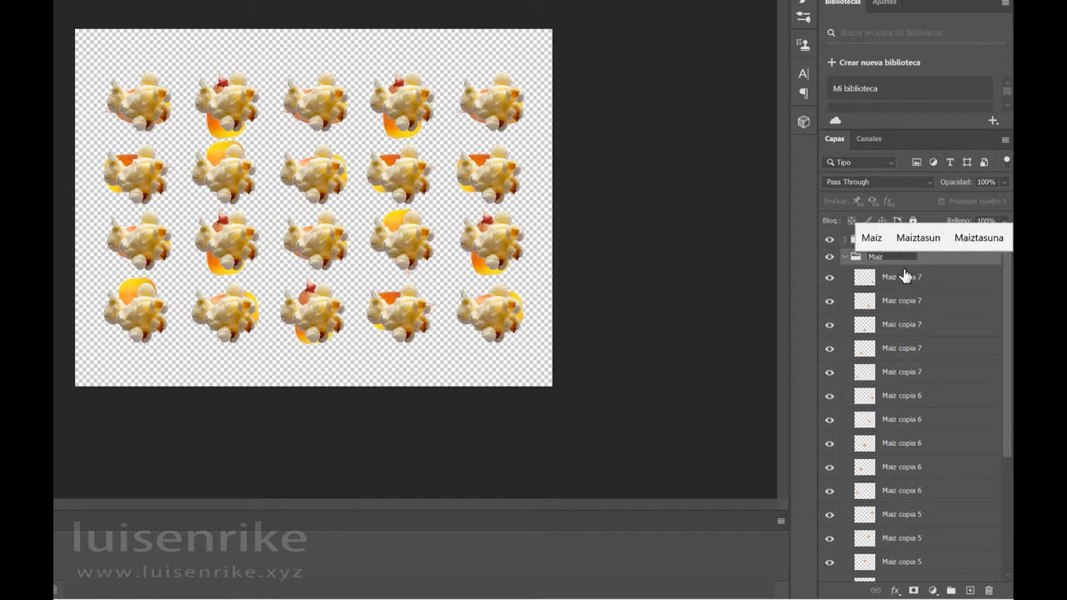
left_click(849, 256)
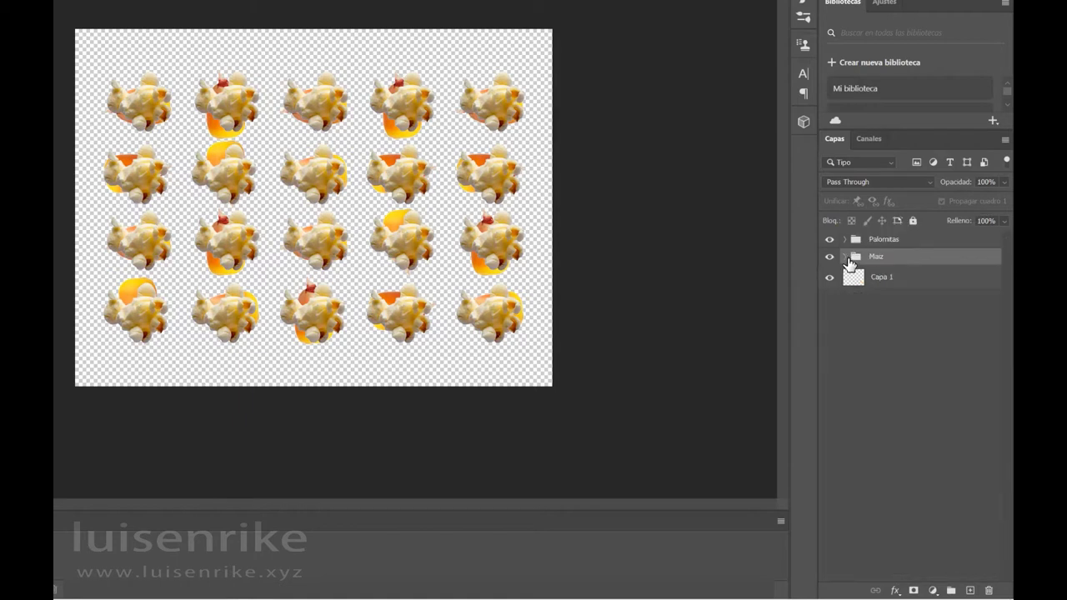
- Rotate the second popcorn of the top row slightly counterclockwise
left_click(236, 112)
key("ctrl+t")
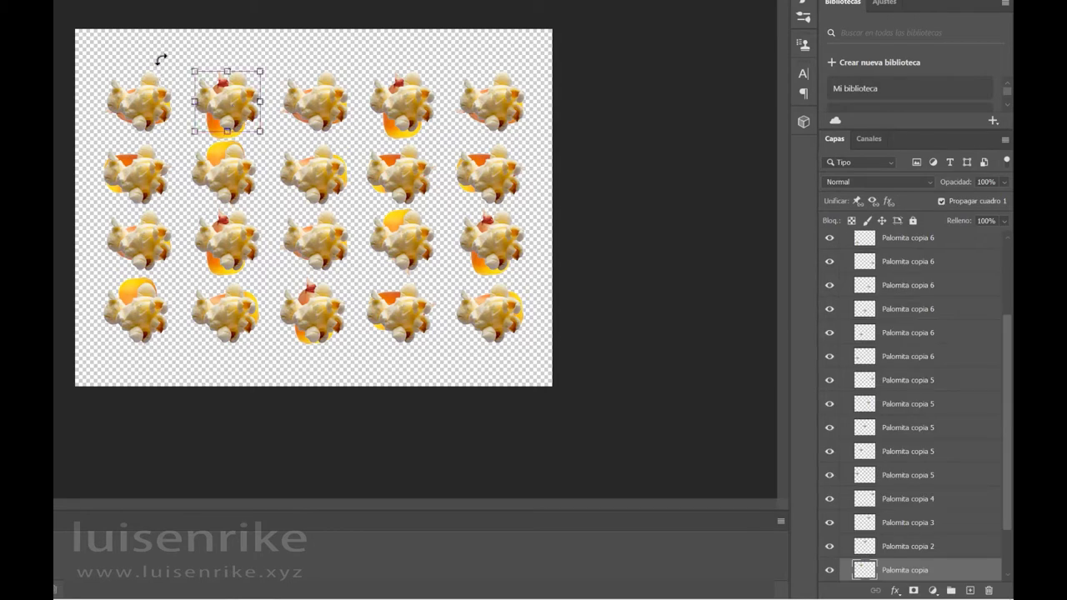
left_click_drag(160, 59, 161, 94)
key("Return")
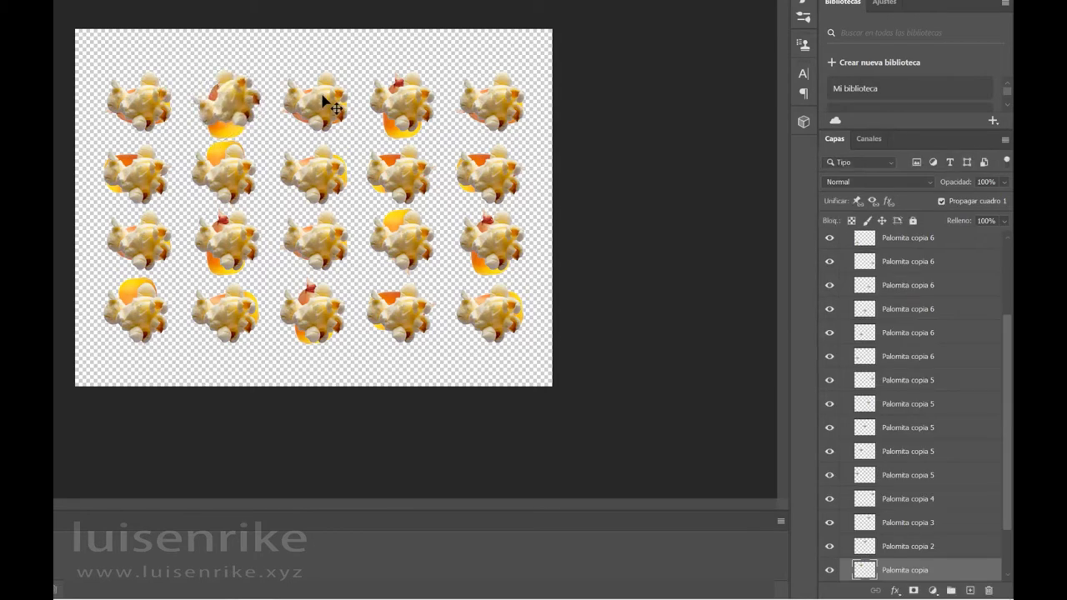
- Rotate the third popcorn of the top row clockwise so it differs from its neighbours
left_click(325, 97)
key("ctrl+t")
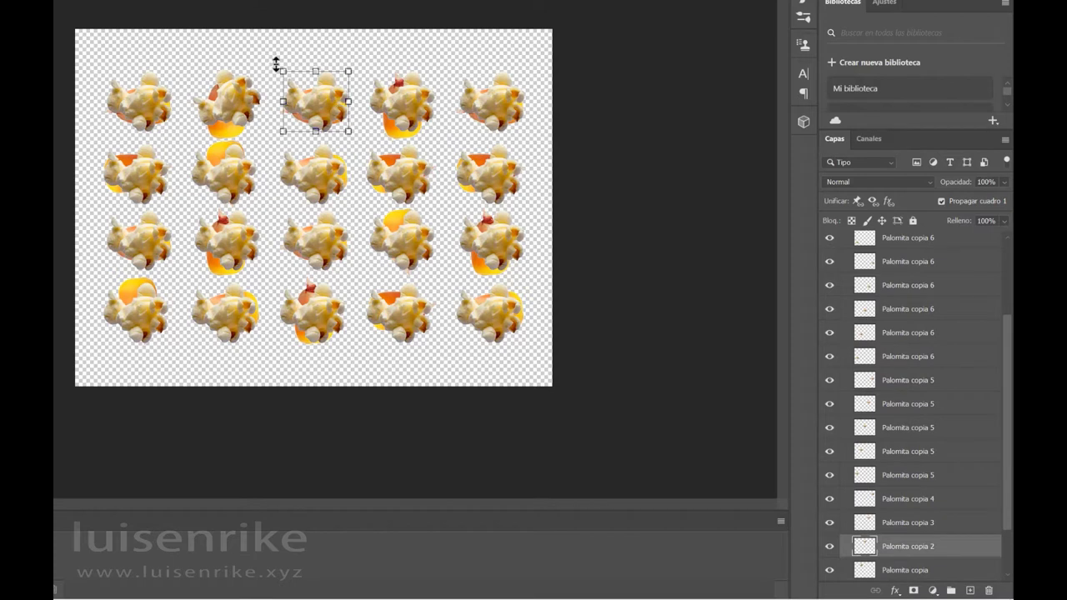
left_click_drag(276, 64, 345, 81)
key("Return")
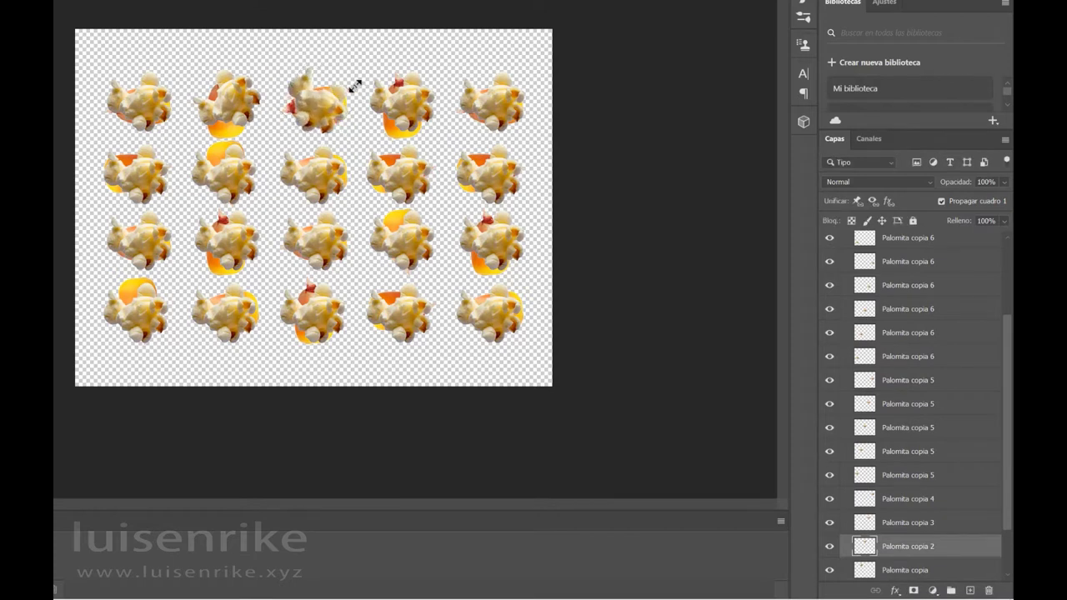
- Rotate the fourth popcorn of the top row counterclockwise by more than the second one
left_click(406, 104)
key("ctrl+t")
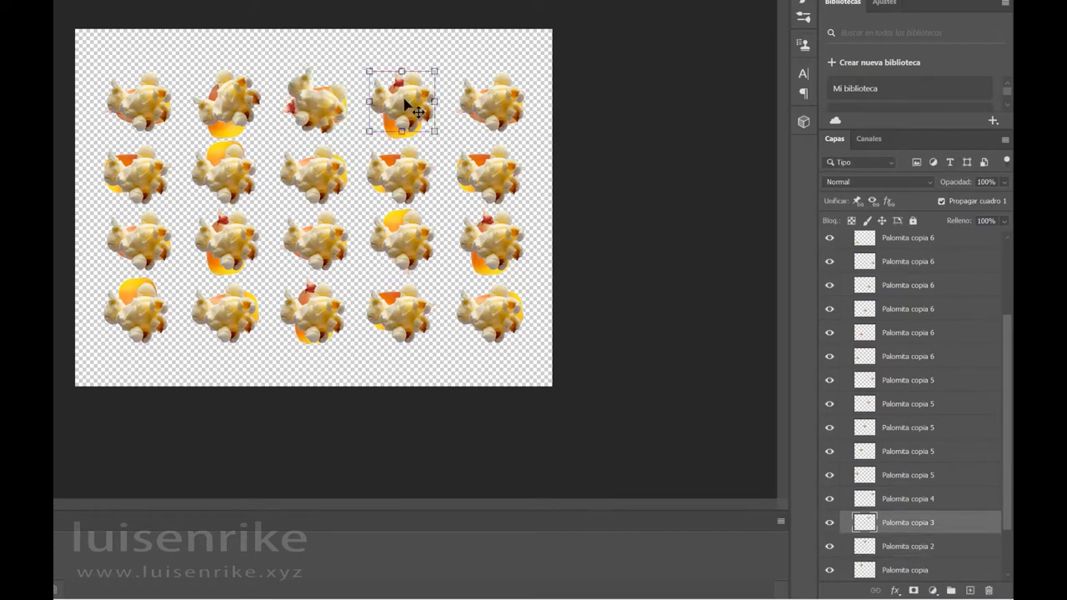
left_click_drag(341, 140, 474, 115)
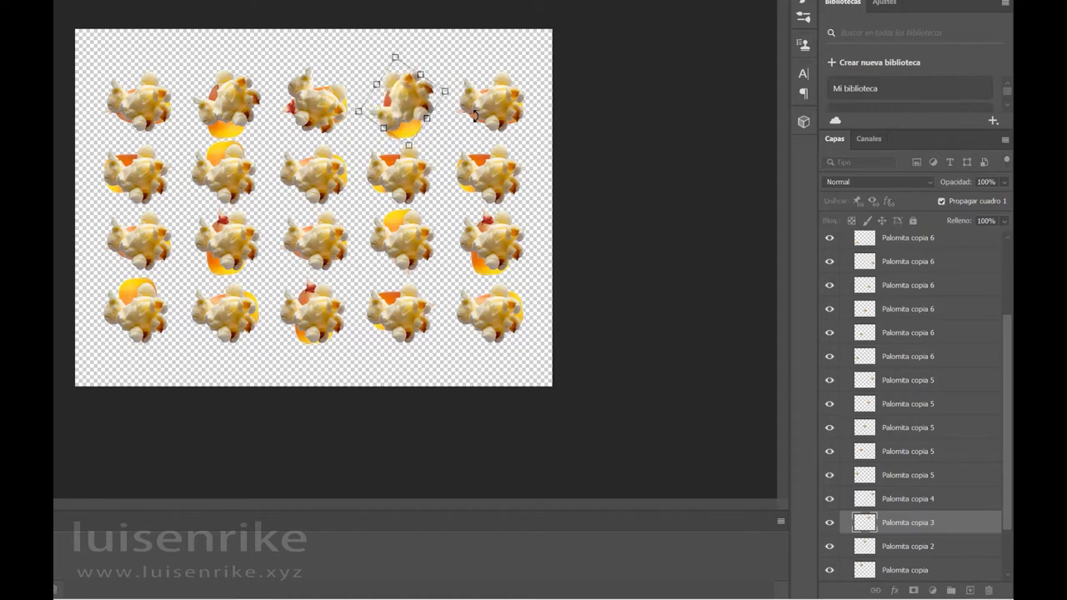
key("Return")
- Rotate the fifth popcorn of the top row clockwise by roughly 35 degrees
left_click(487, 116)
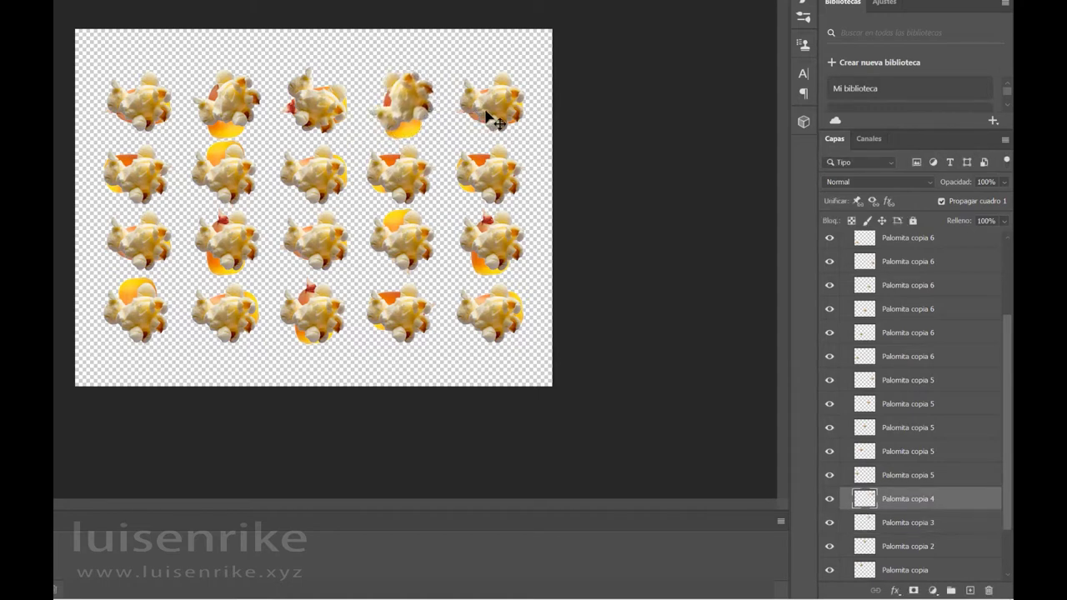
key("ctrl+t")
left_click_drag(543, 140, 513, 171)
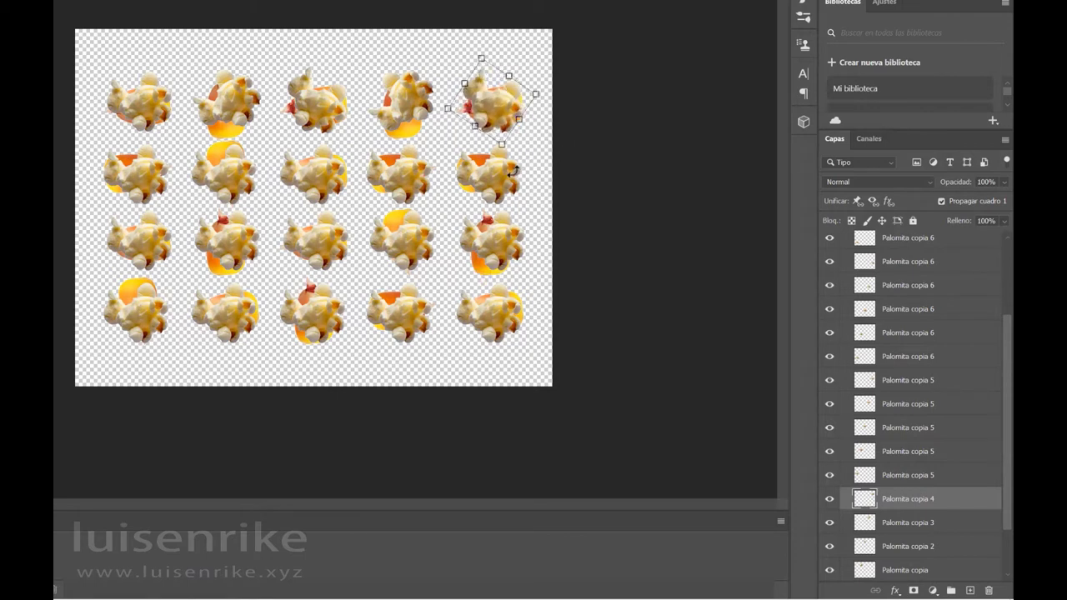
key("Return")
- Rotate the fifth and fourth popcorns of the second row counterclockwise by roughly 45 degrees each
left_click(497, 174)
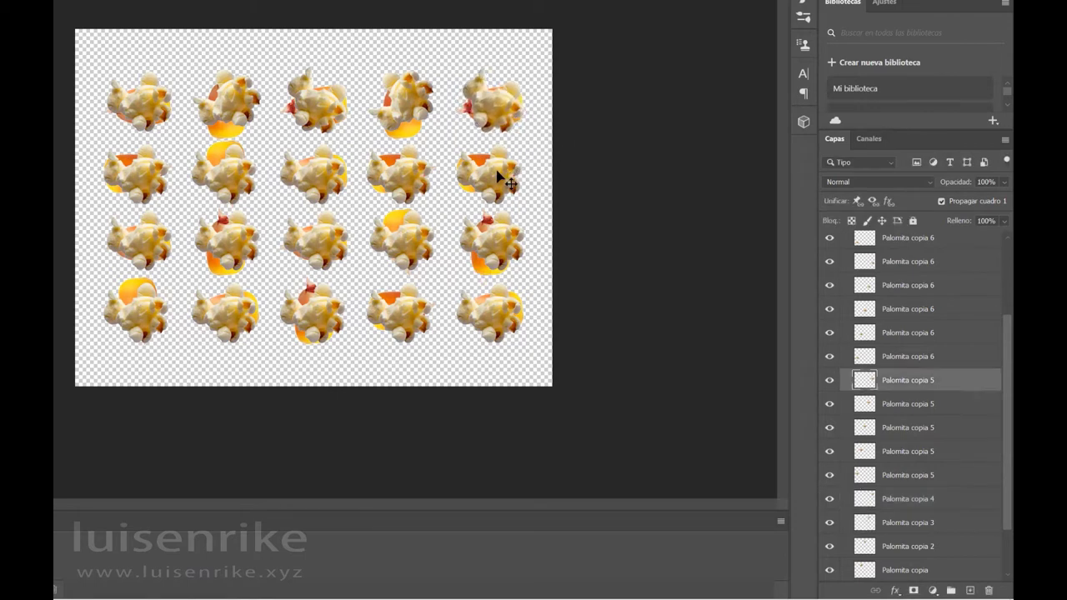
key("ctrl+t")
left_click_drag(496, 225, 543, 214)
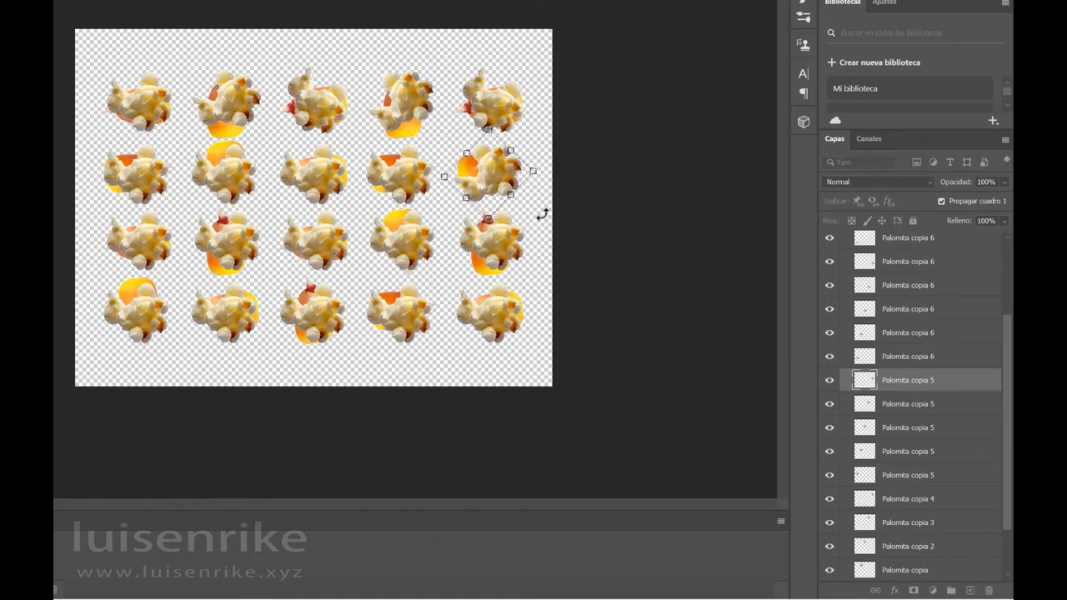
key("Return")
left_click(407, 177)
key("ctrl+t")
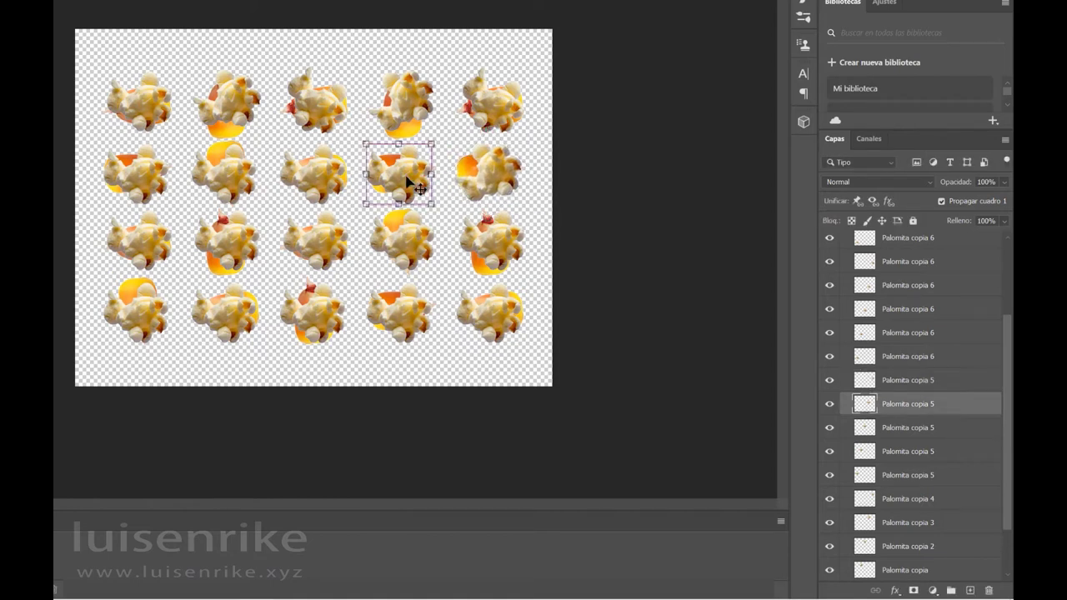
left_click_drag(345, 228, 404, 248)
key("Return")
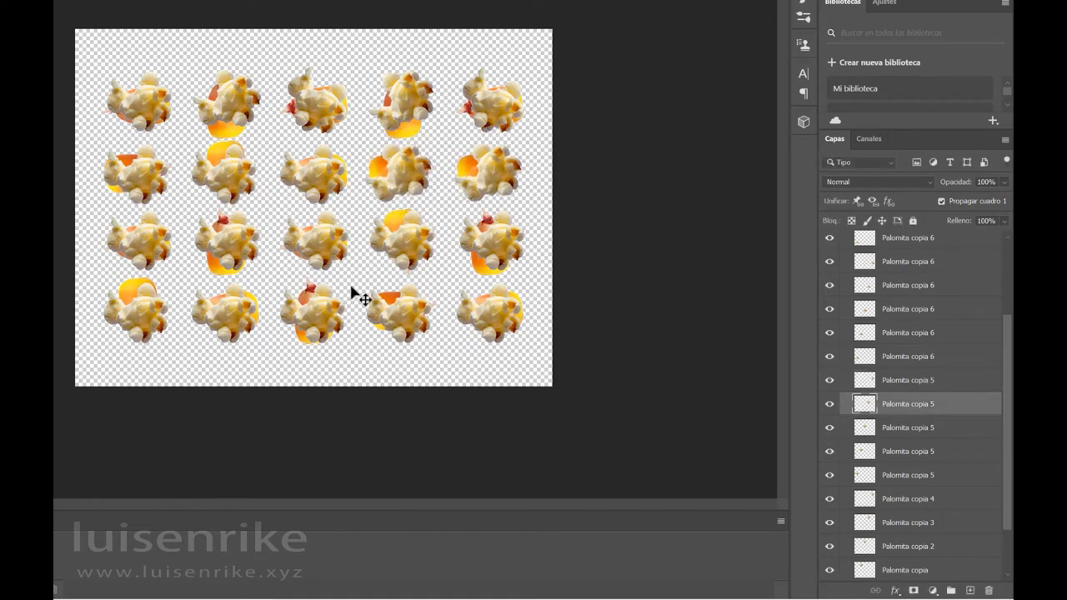
- Rotate the third popcorn of the second row slightly counterclockwise and the second one counterclockwise by a bit more
left_click(304, 188)
key("ctrl+t")
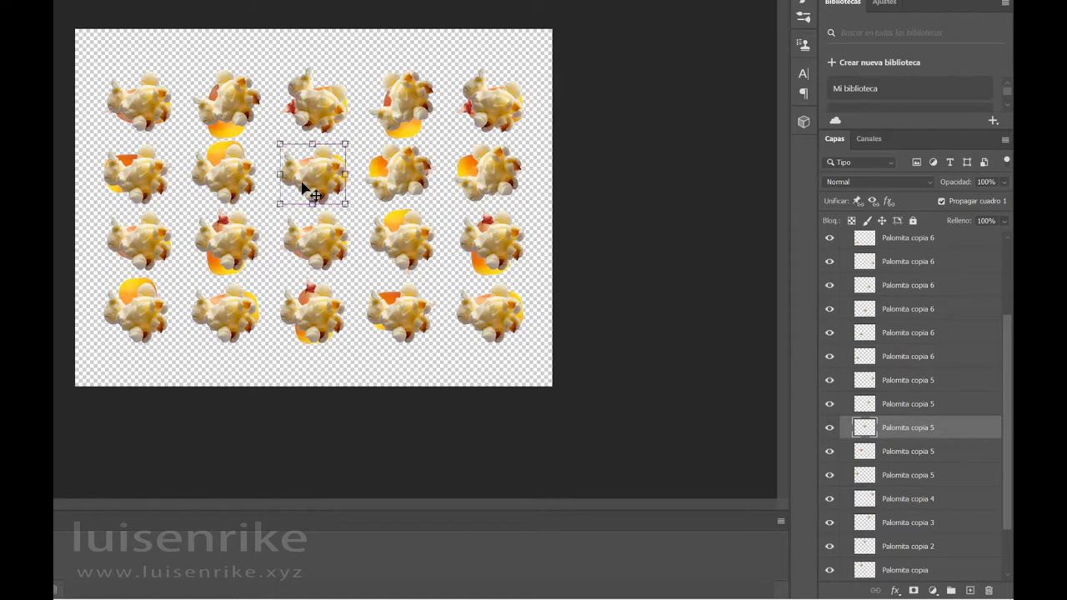
left_click_drag(325, 207, 349, 233)
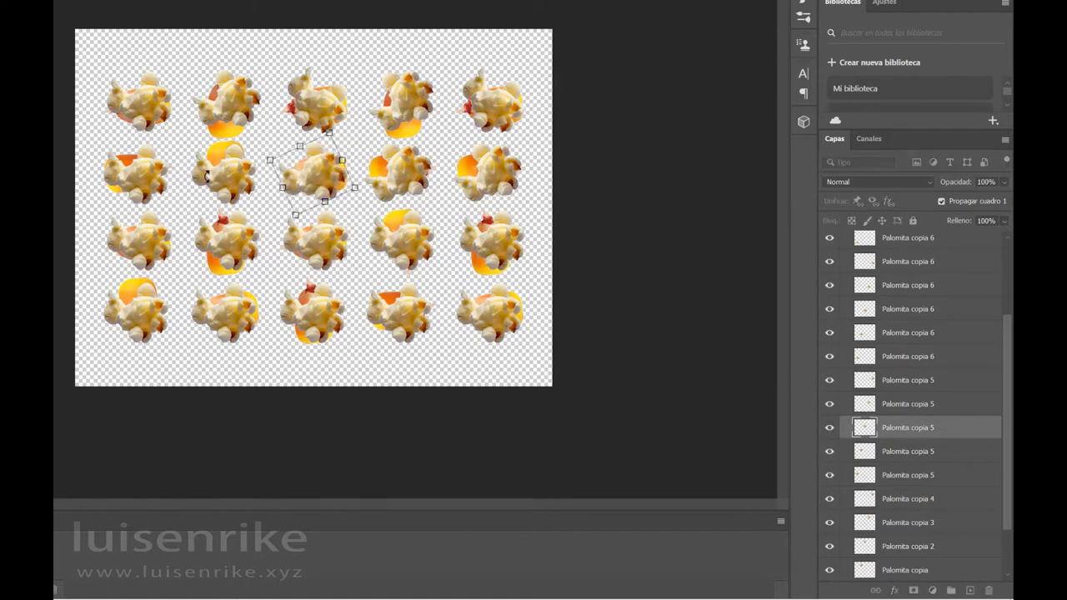
key("Return")
left_click(209, 179)
key("ctrl+t")
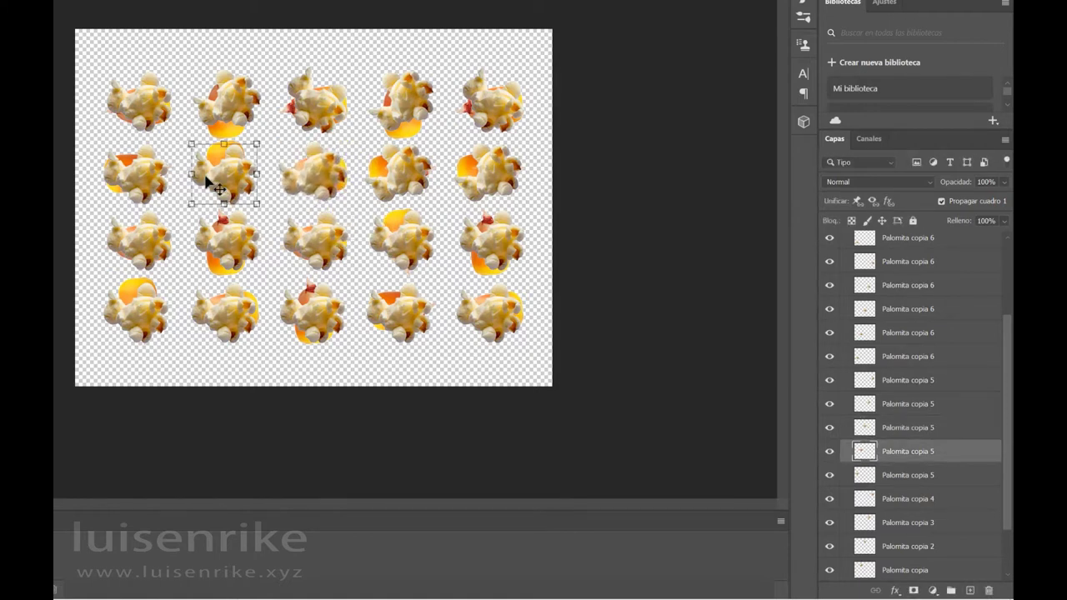
left_click_drag(181, 207, 215, 219)
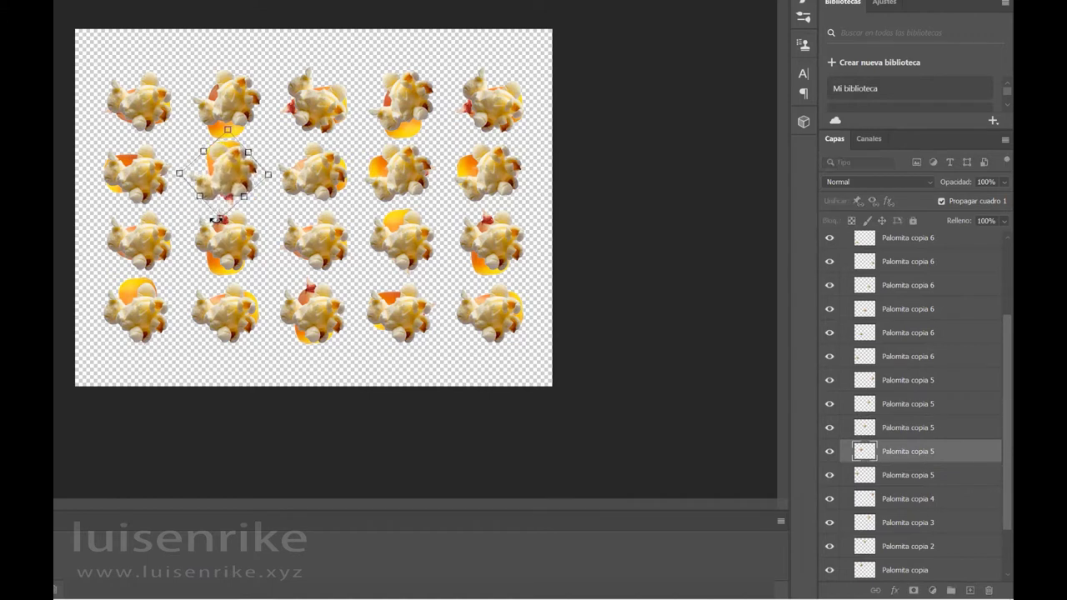
key("Return")
- Rotate the first popcorn of the second row counterclockwise
left_click(141, 176)
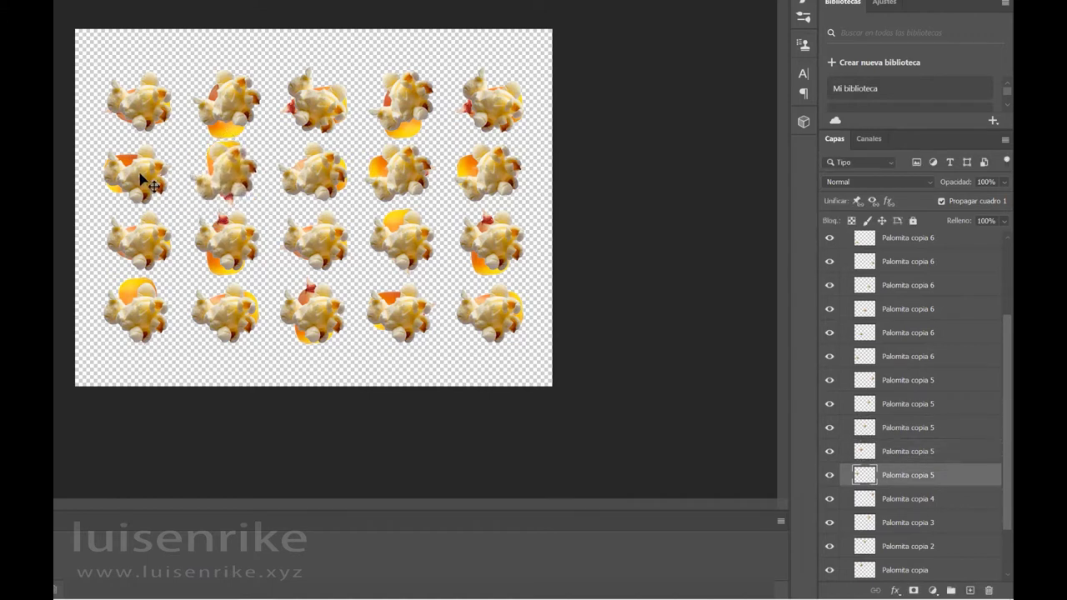
key("ctrl+t")
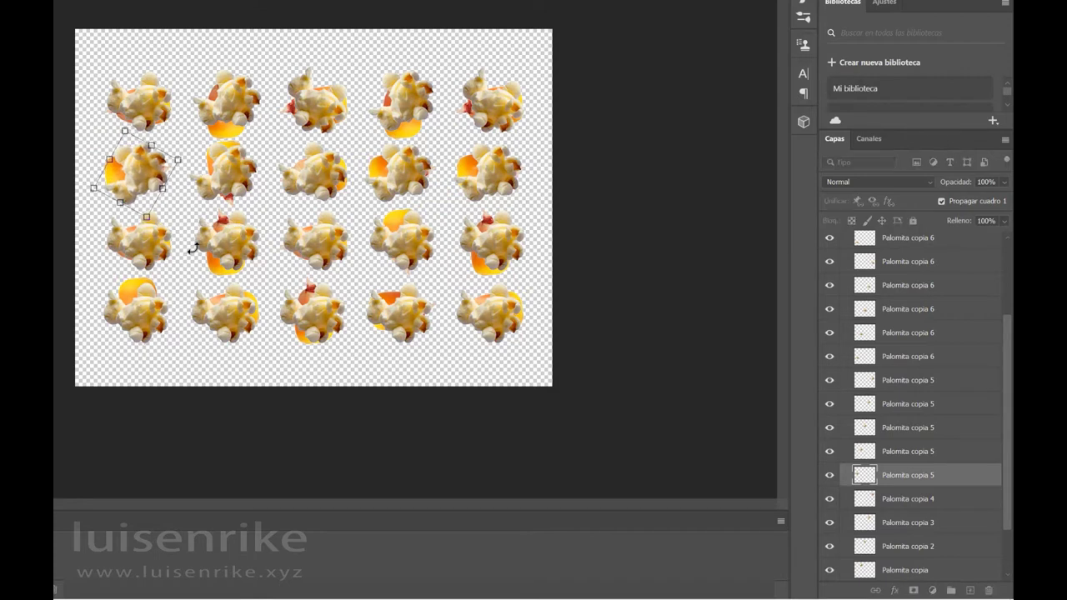
key("Return")
- Rotate the first popcorn of the third row clockwise and the second one clockwise by a larger angle
left_click(159, 257)
key("ctrl+t")
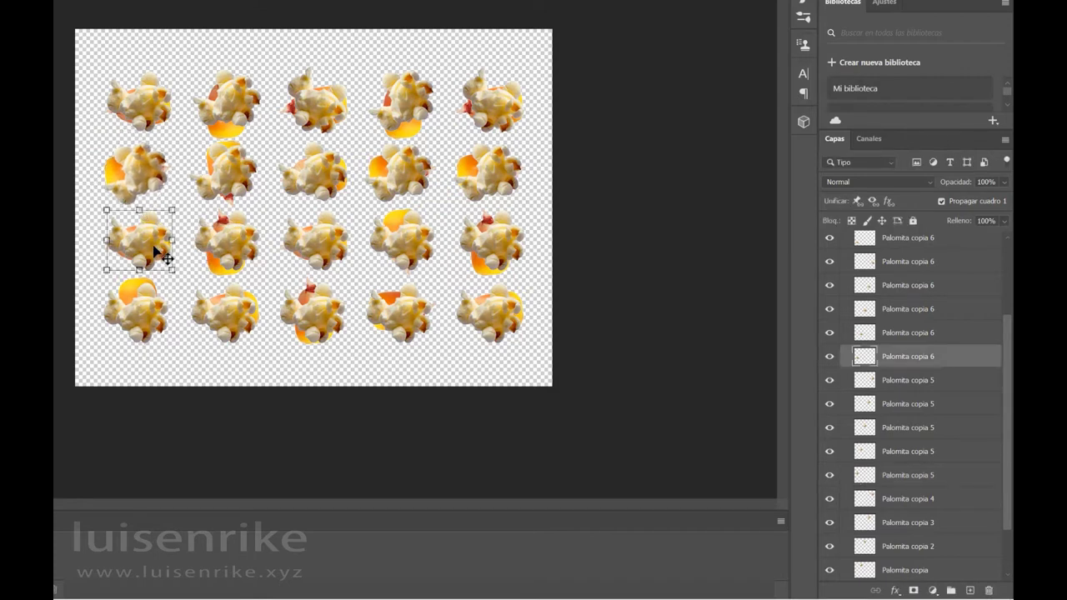
left_click_drag(213, 185, 263, 271)
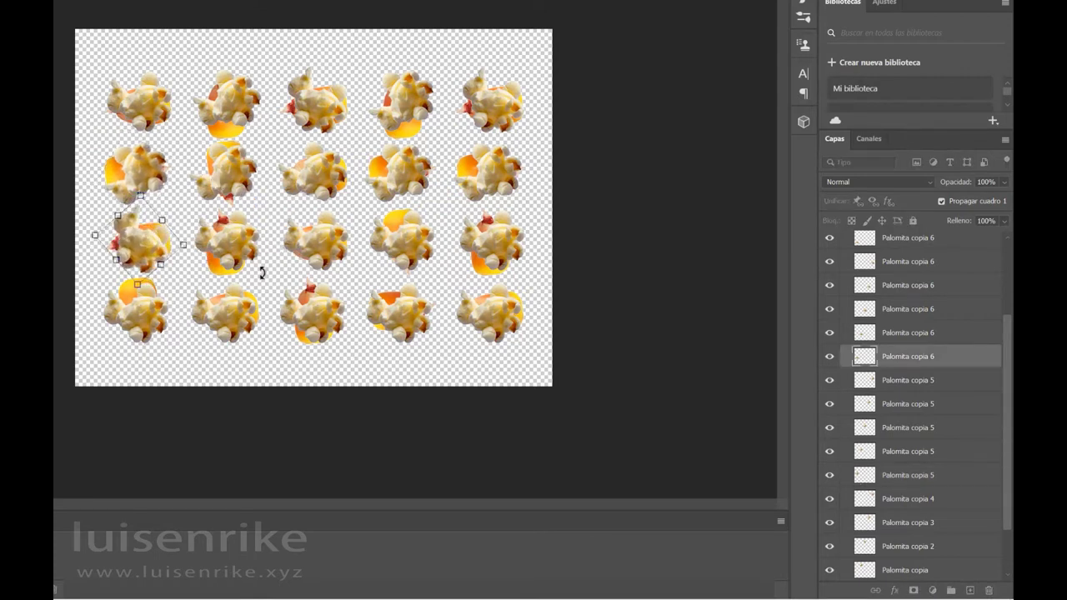
key("Return")
left_click(259, 260)
key("ctrl+t")
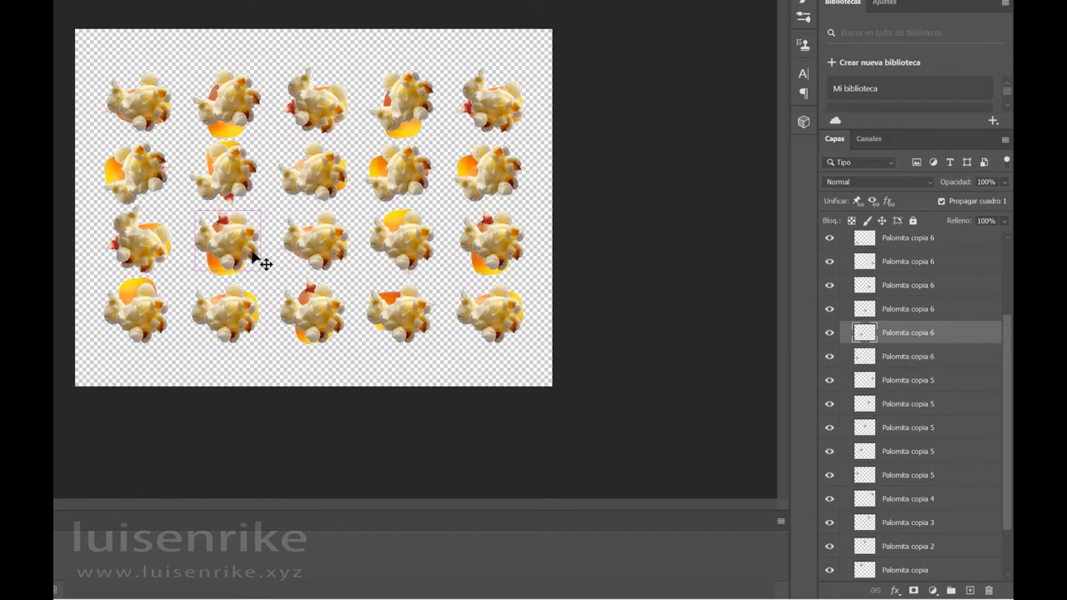
left_click_drag(218, 138, 395, 144)
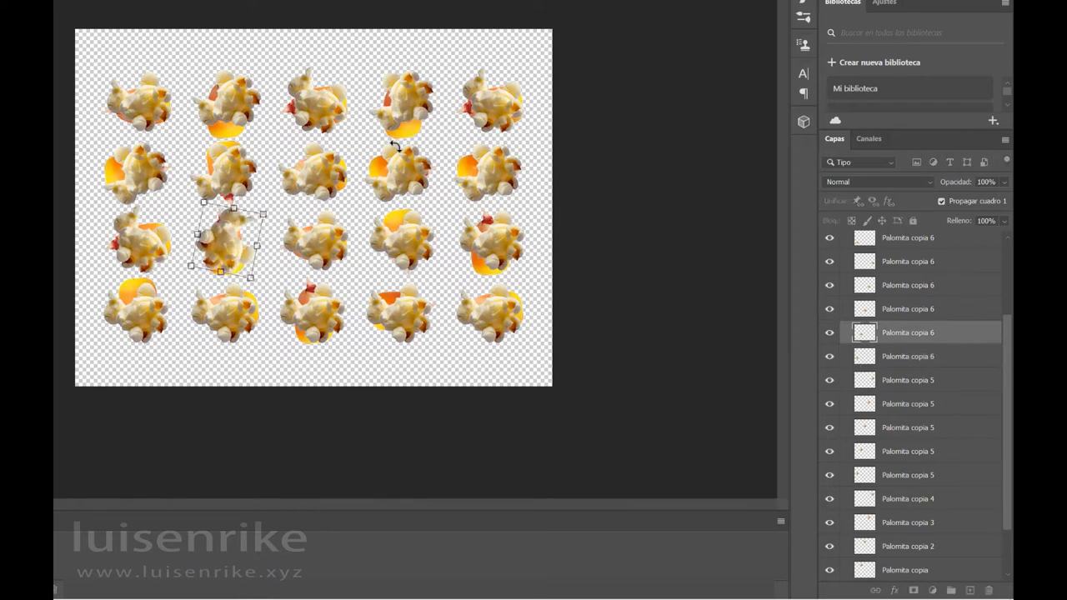
key("Return")
- Rotate the third popcorn of the third row counterclockwise by a little more than a quarter turn
left_click(328, 240)
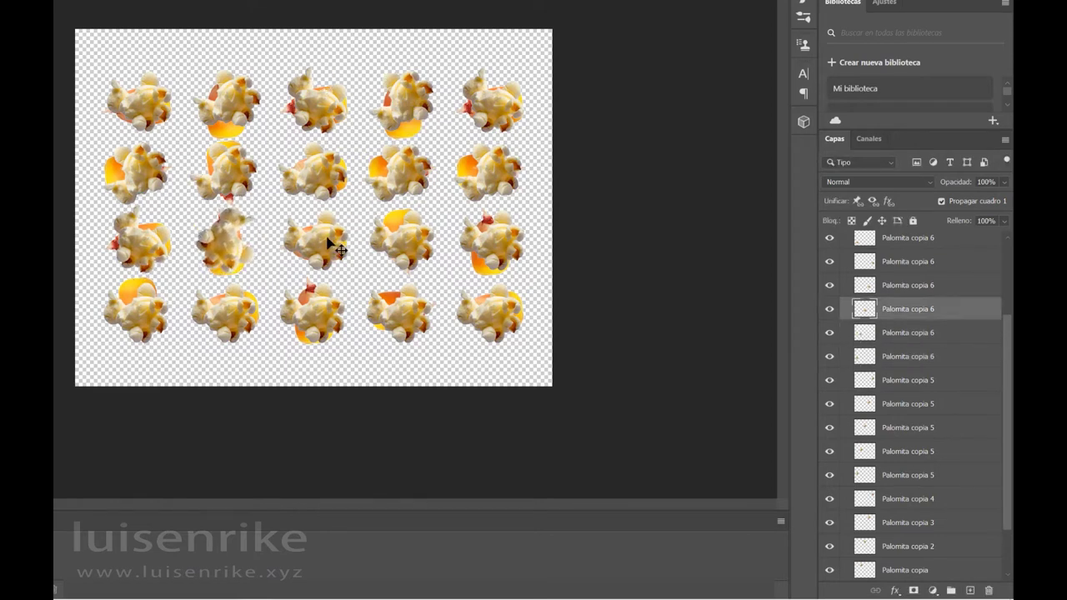
key("ctrl+t")
left_click_drag(267, 183, 250, 342)
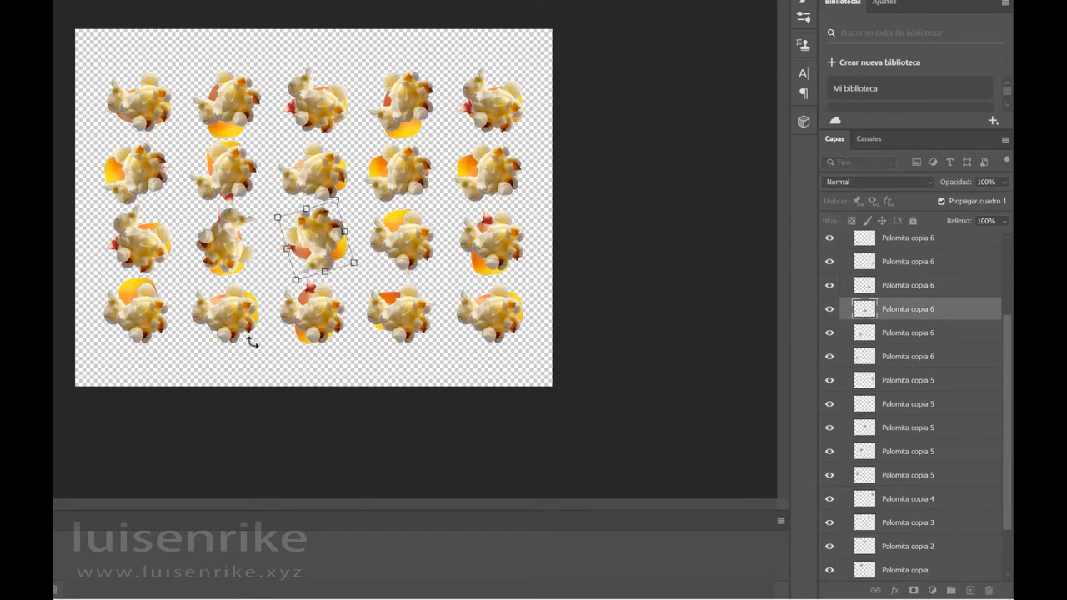
key("Return")
- Rotate the fourth popcorn of the third row counterclockwise and the fifth one counterclockwise by nearly a quarter turn
left_click(413, 240)
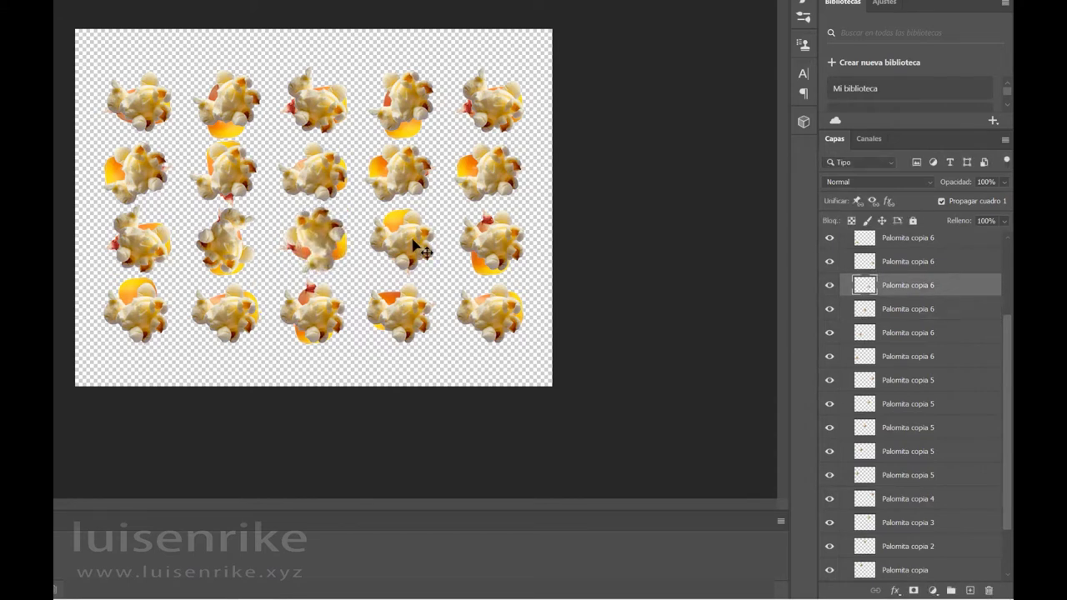
key("ctrl+t")
left_click_drag(316, 182, 326, 287)
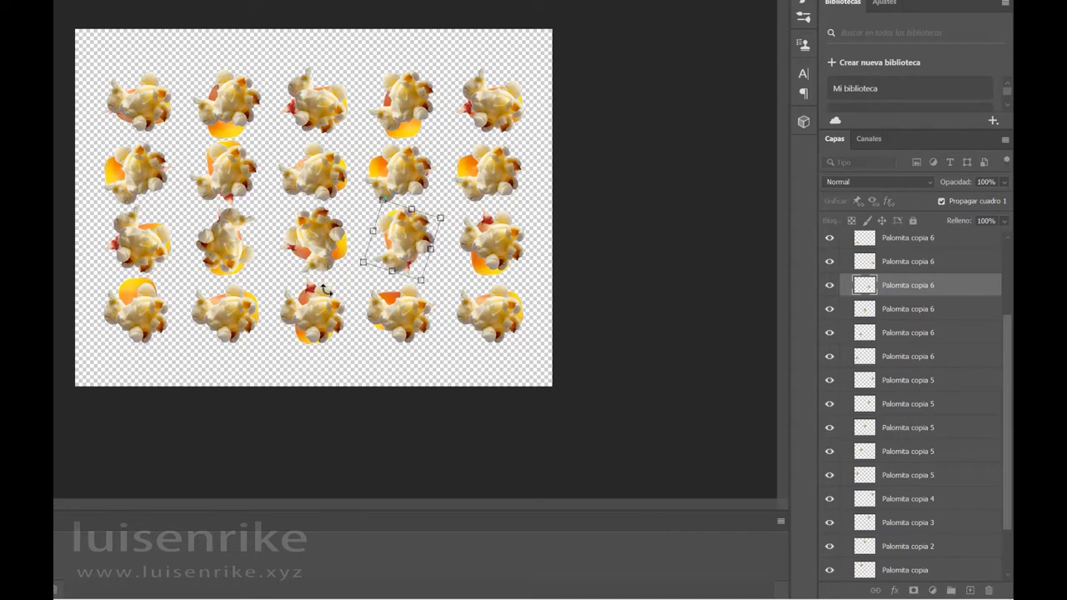
key("Return")
left_click(493, 252)
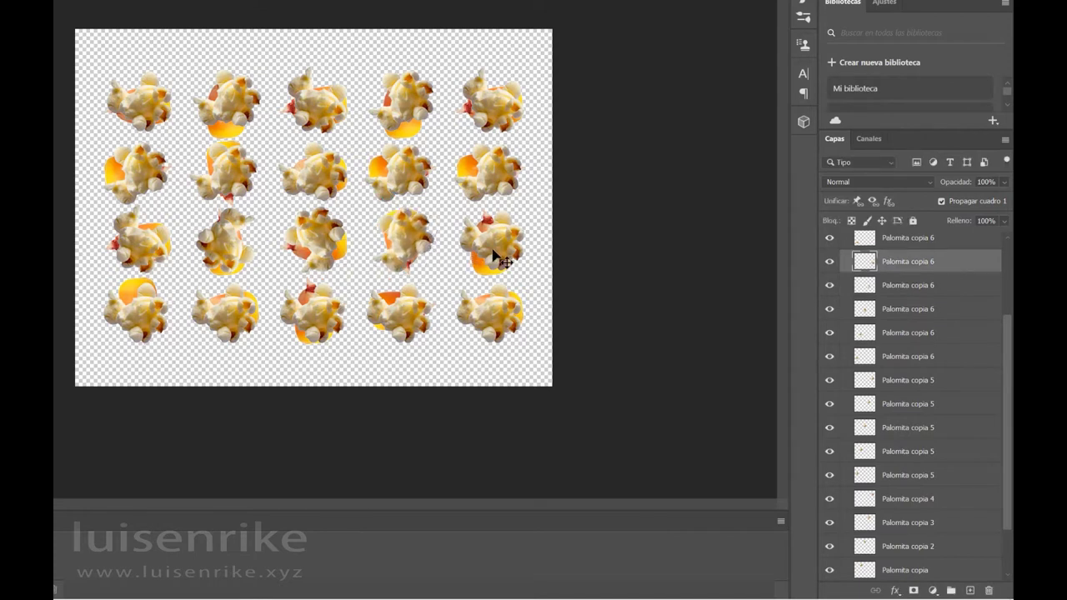
key("ctrl+t")
left_click_drag(507, 321, 710, 231)
key("Return")
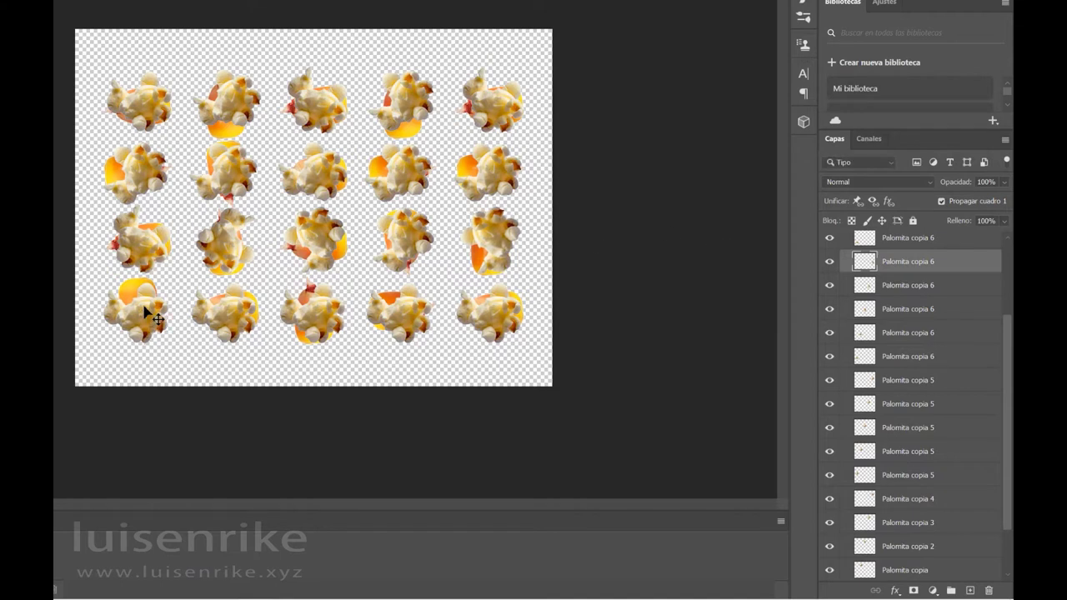
- Rotate the first popcorn of the bottom row clockwise and the second one clockwise by well over a quarter turn
left_click(151, 315)
key("ctrl+t")
left_click_drag(185, 277, 218, 295)
key("Return")
left_click(227, 305)
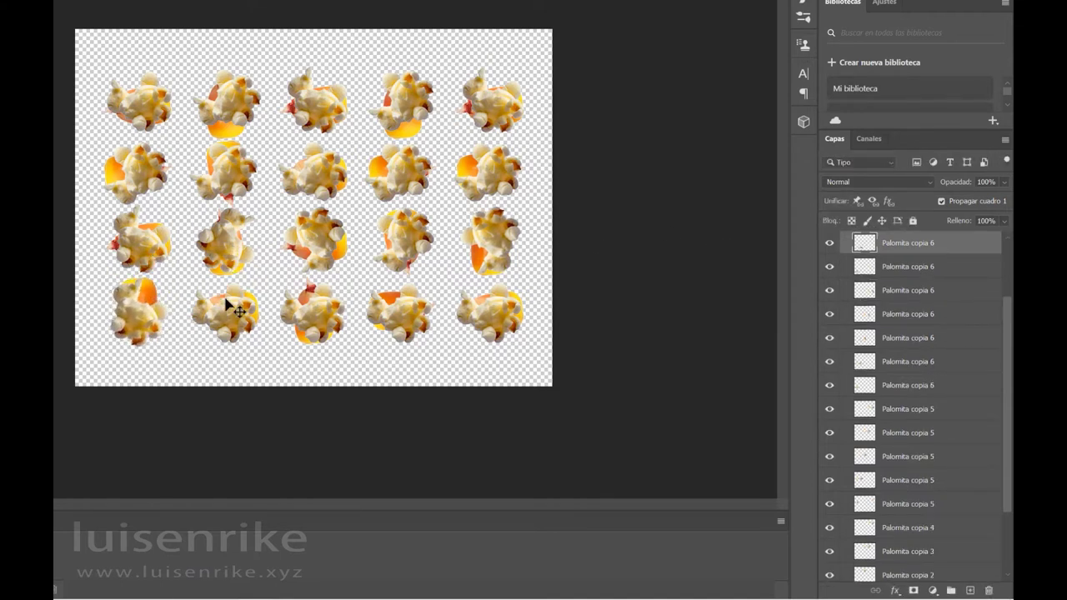
key("ctrl+t")
left_click_drag(284, 261, 195, 521)
key("Return")
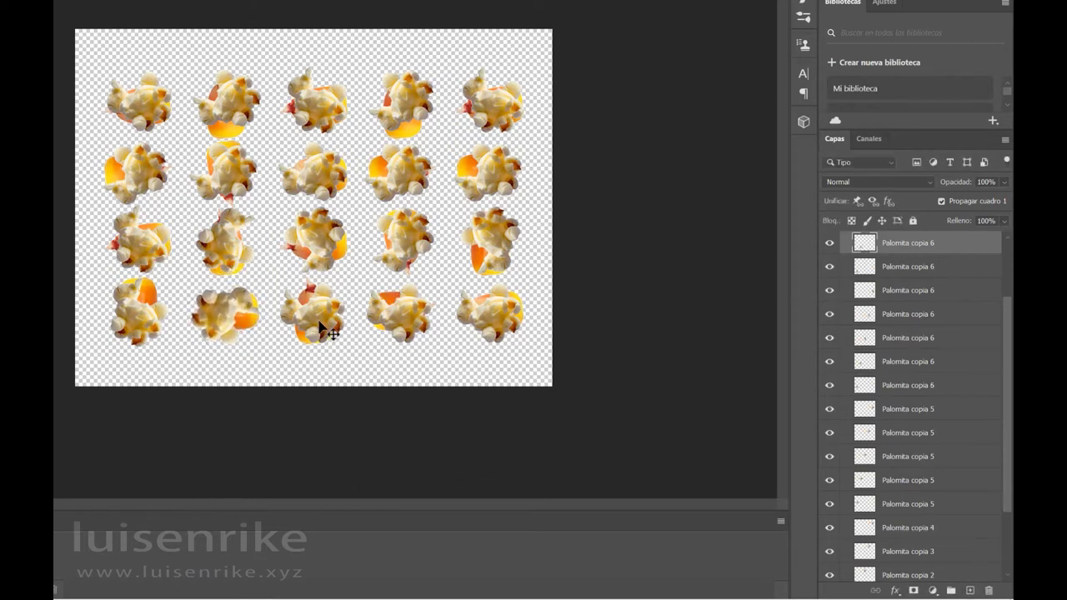
- Rotate the third popcorn of the bottom row counterclockwise by less than a quarter turn
left_click_drag(325, 321, 325, 321)
key("ctrl+t")
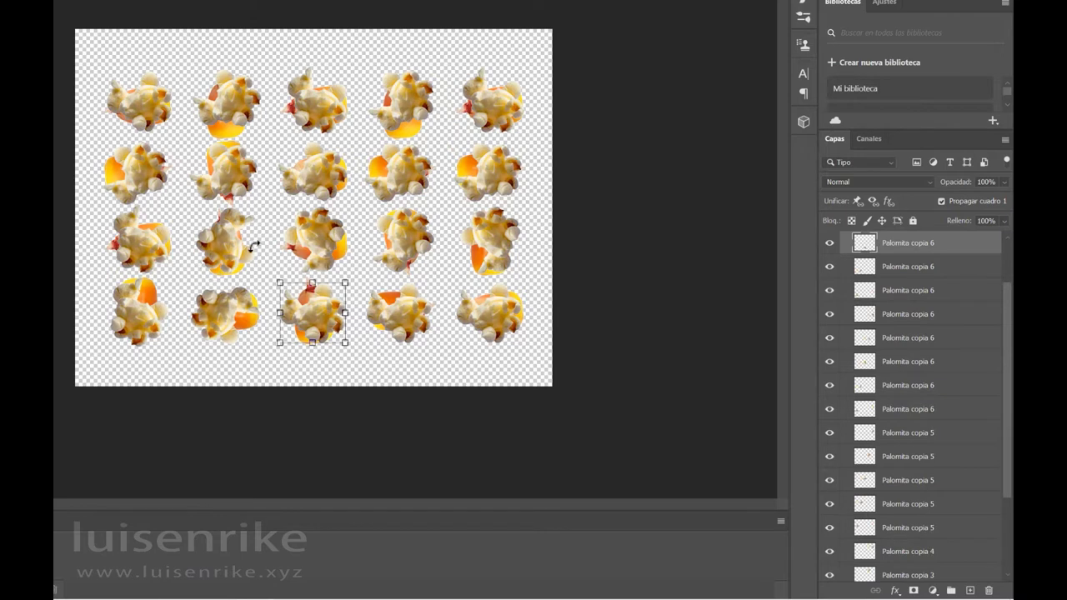
left_click_drag(254, 246, 214, 347)
key("Return")
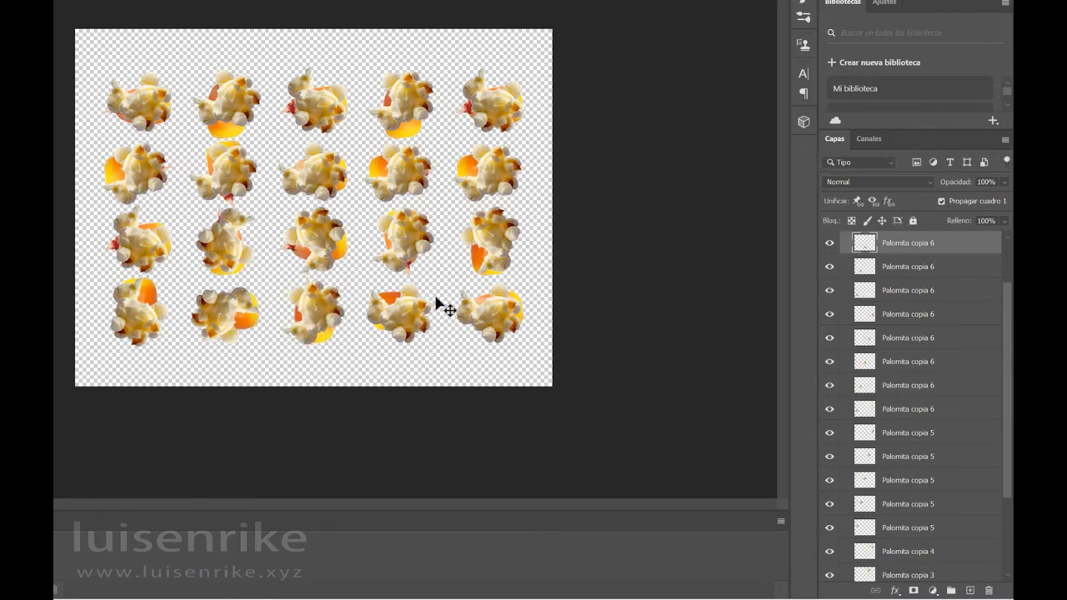
- Rotate the fourth popcorn of the bottom row by about half a turn
left_click(414, 309)
key("ctrl+t")
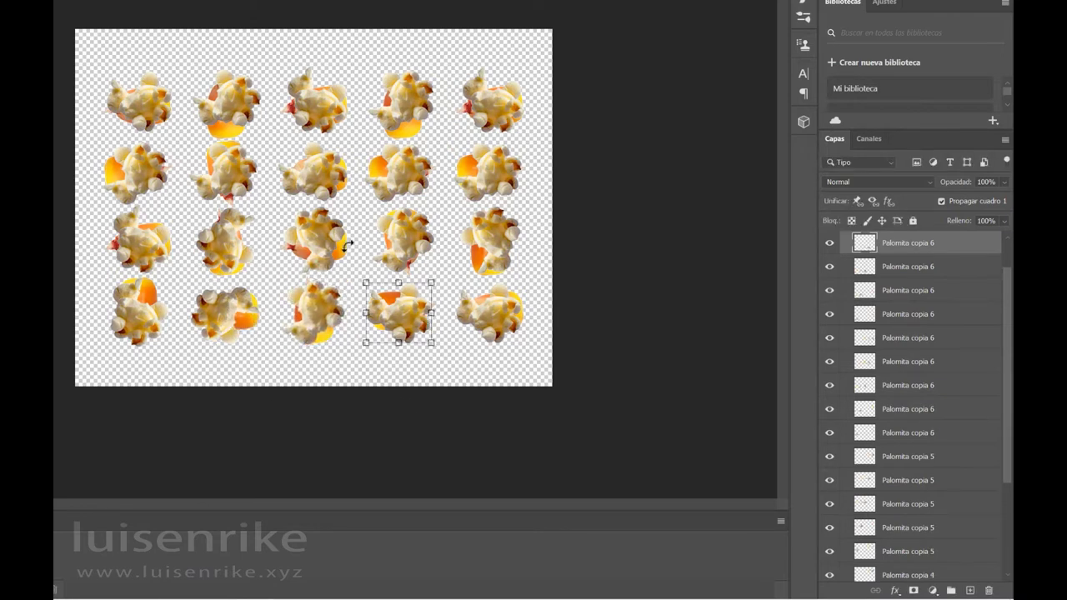
left_click_drag(347, 246, 484, 448)
key("Return")
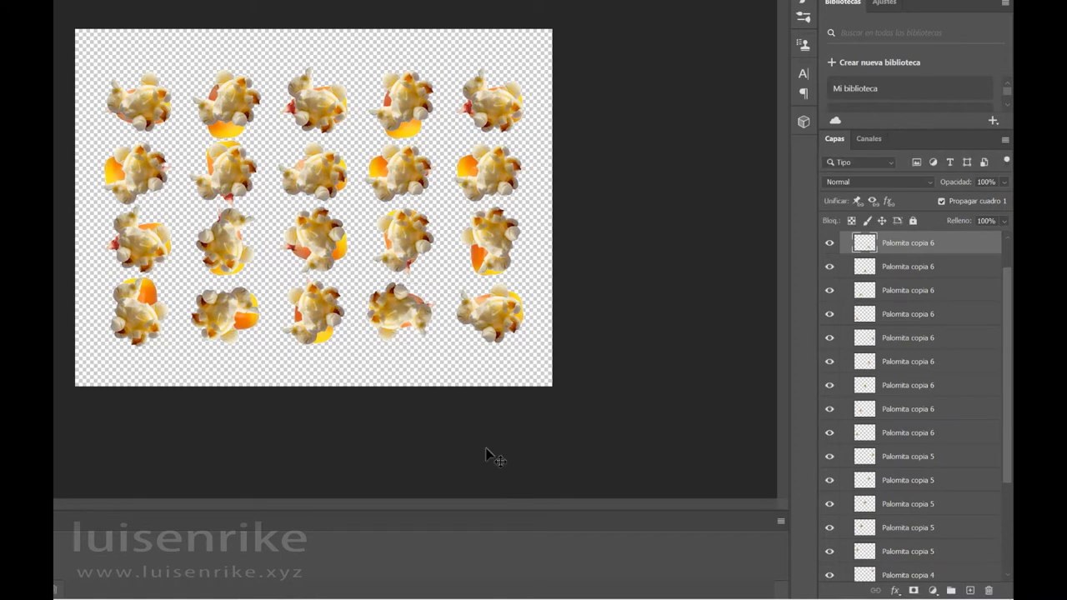
- Rotate the fifth popcorn of the bottom row clockwise by roughly 45 degrees
left_click(505, 317)
key("ctrl+t")
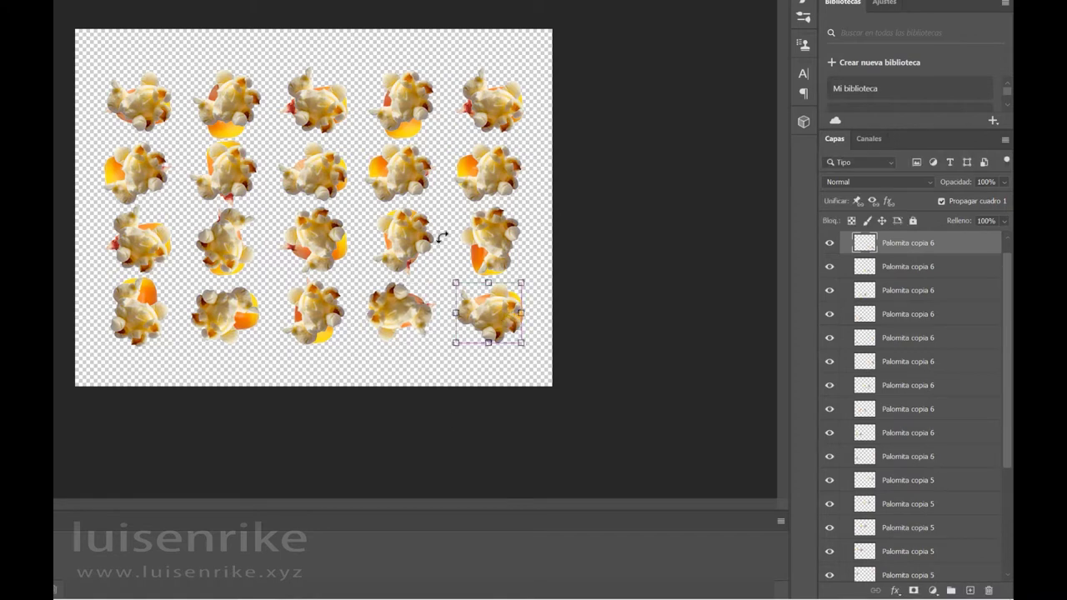
left_click_drag(425, 240, 498, 187)
key("Return")
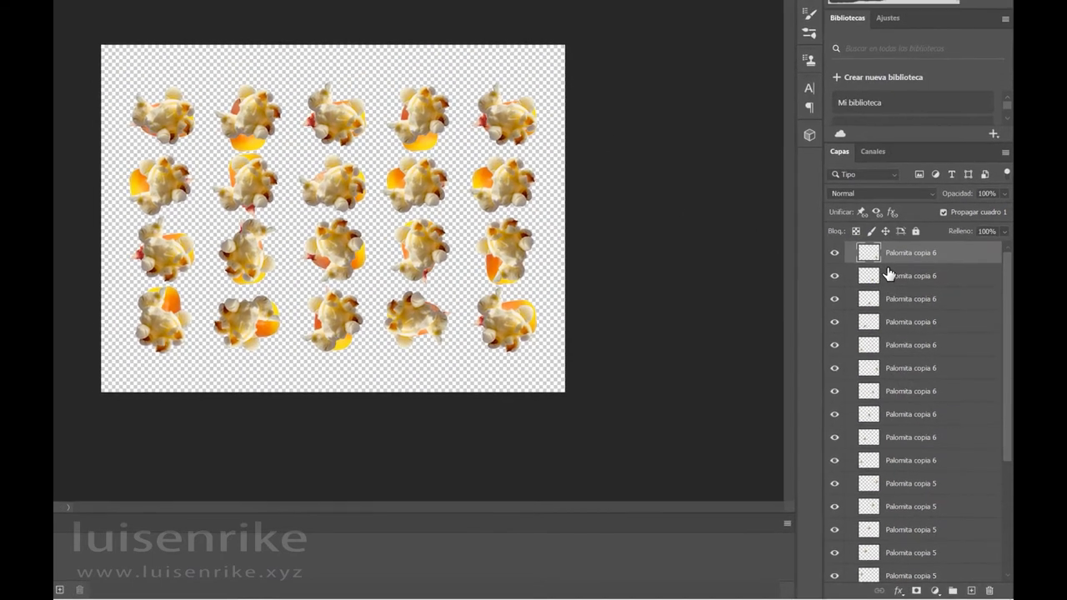
- Hide the Palomitas group and collapse it so only the corn kernels show on the canvas
scroll(842, 250, "up", 1)
left_click(867, 310)
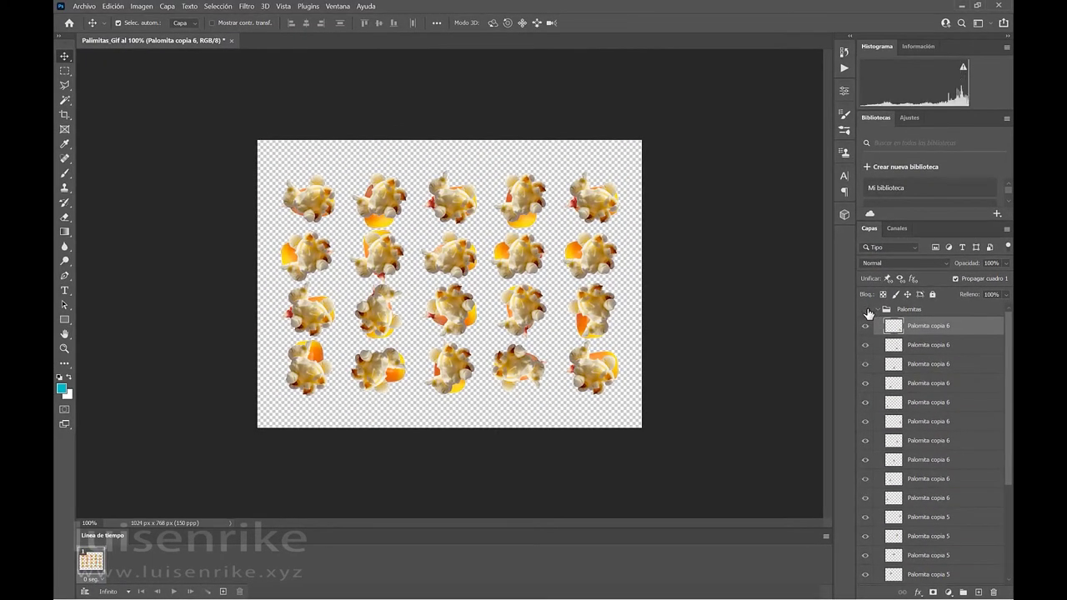
left_click(877, 309)
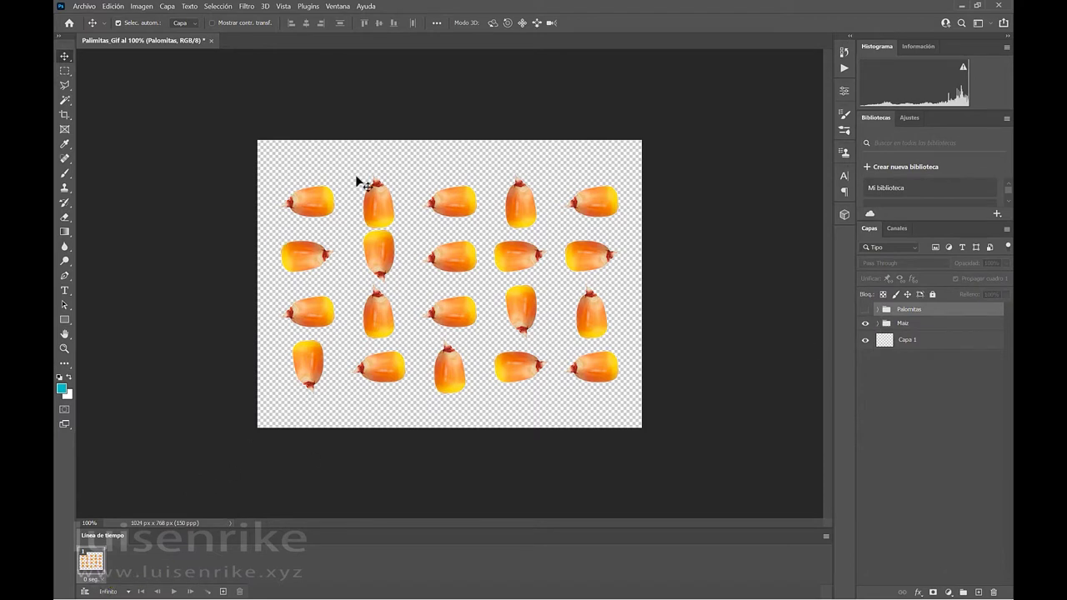
- Rotate the second kernel of the second row counterclockwise so its tip points diagonally down to the right
left_click(388, 255)
key("ctrl+t")
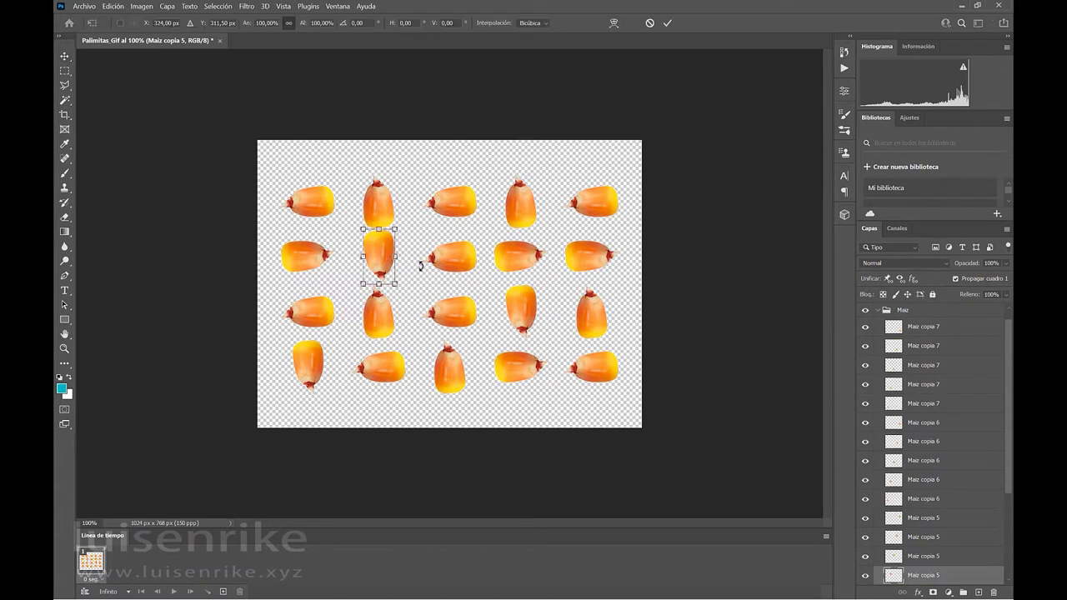
left_click_drag(405, 284, 458, 230)
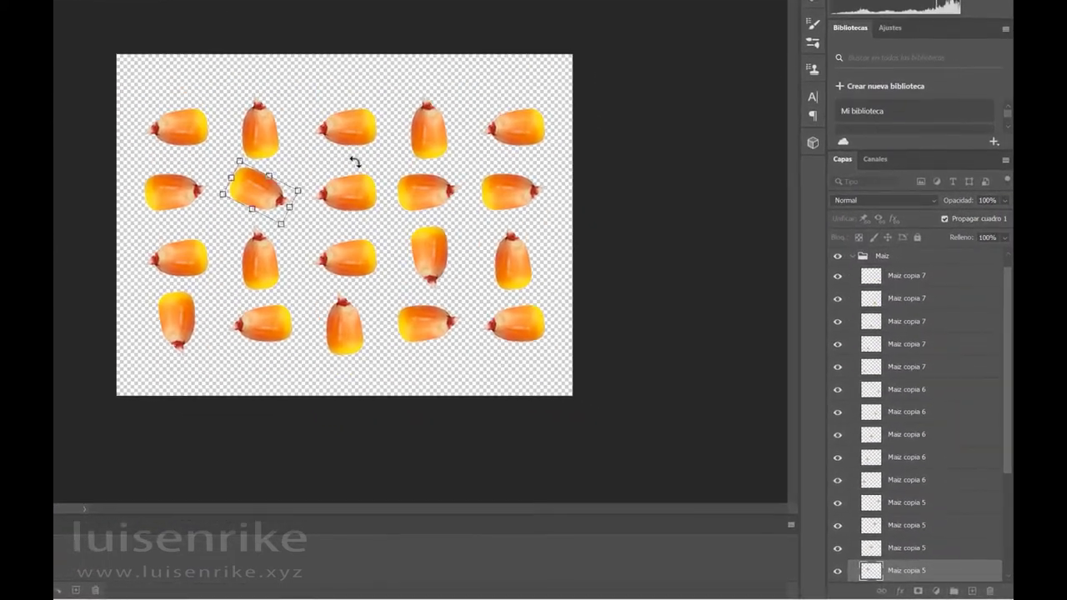
key("Return")
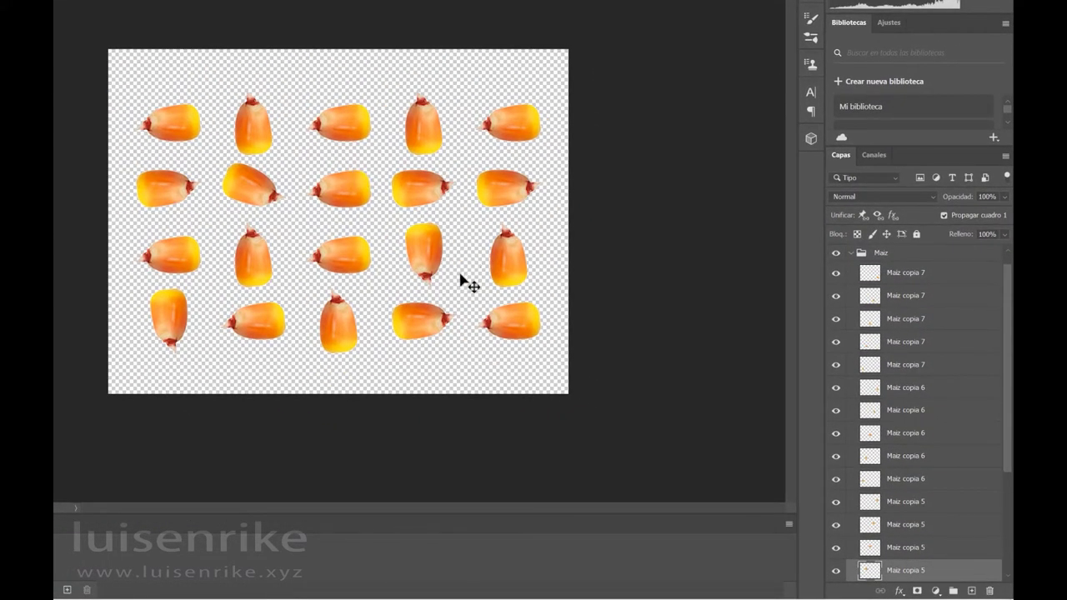
- Rotate the third kernel of the second row clockwise so its tip points diagonally up to the left
left_click(366, 205)
key("ctrl+t")
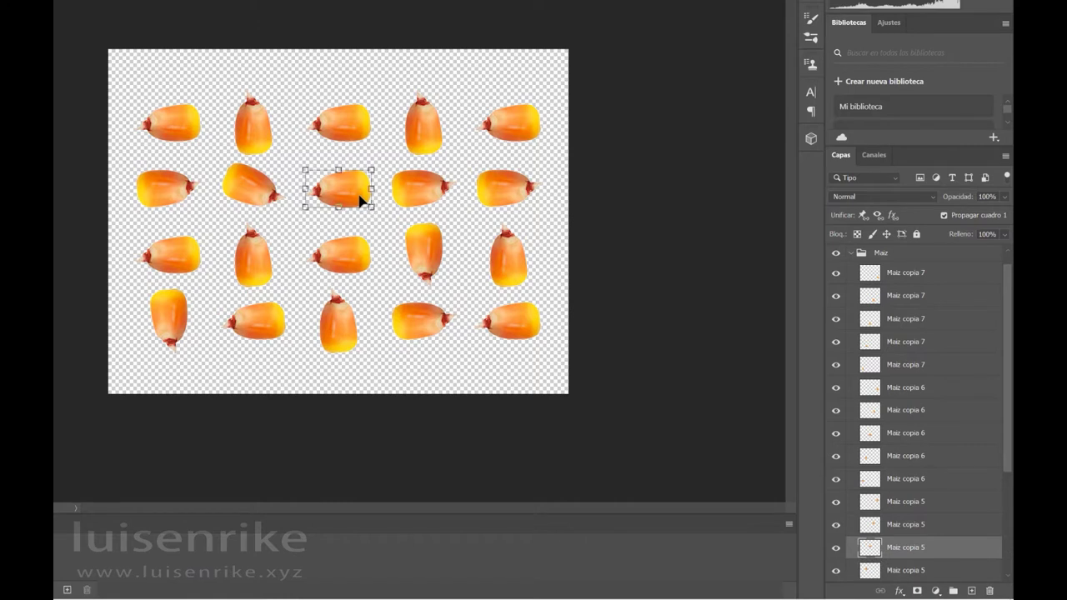
left_click_drag(402, 203, 389, 241)
key("Return")
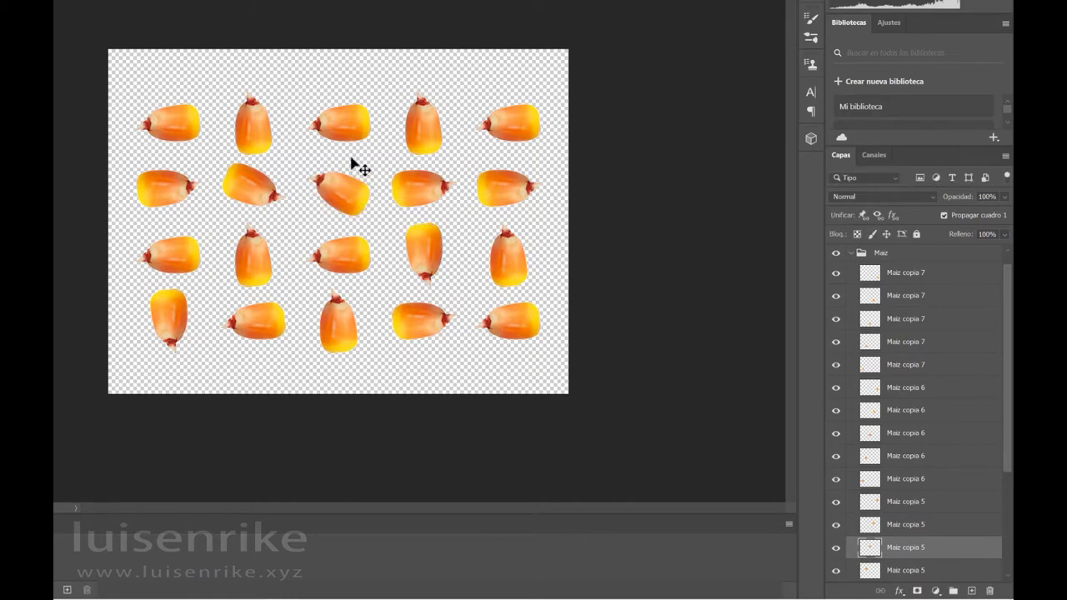
- Rotate the third kernel of the top row counterclockwise so its tip points diagonally down to the left
left_click(344, 138)
key("ctrl+t")
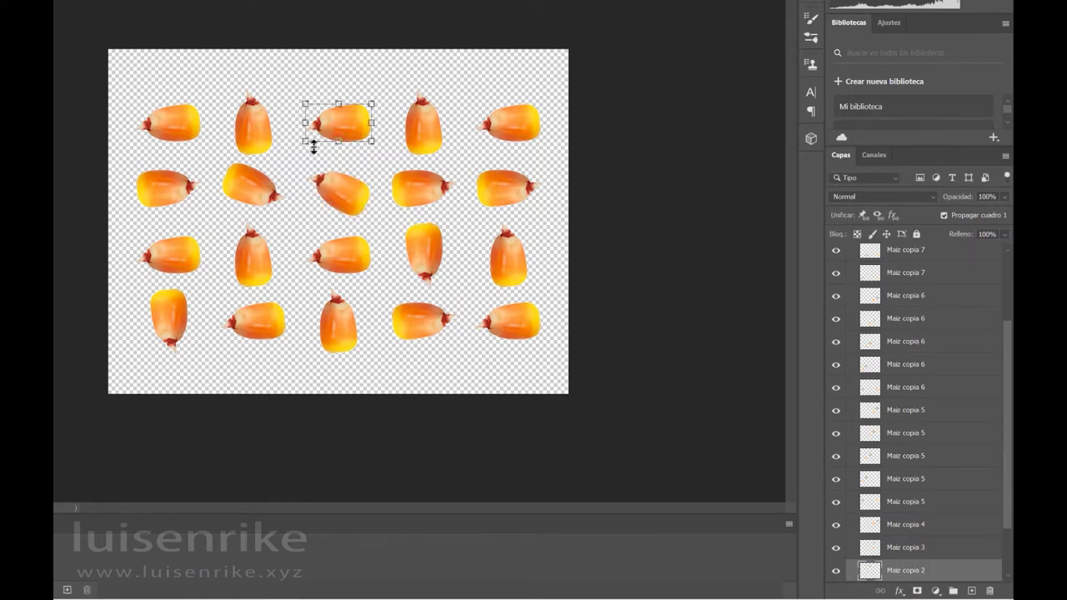
left_click_drag(311, 146, 338, 169)
key("Return")
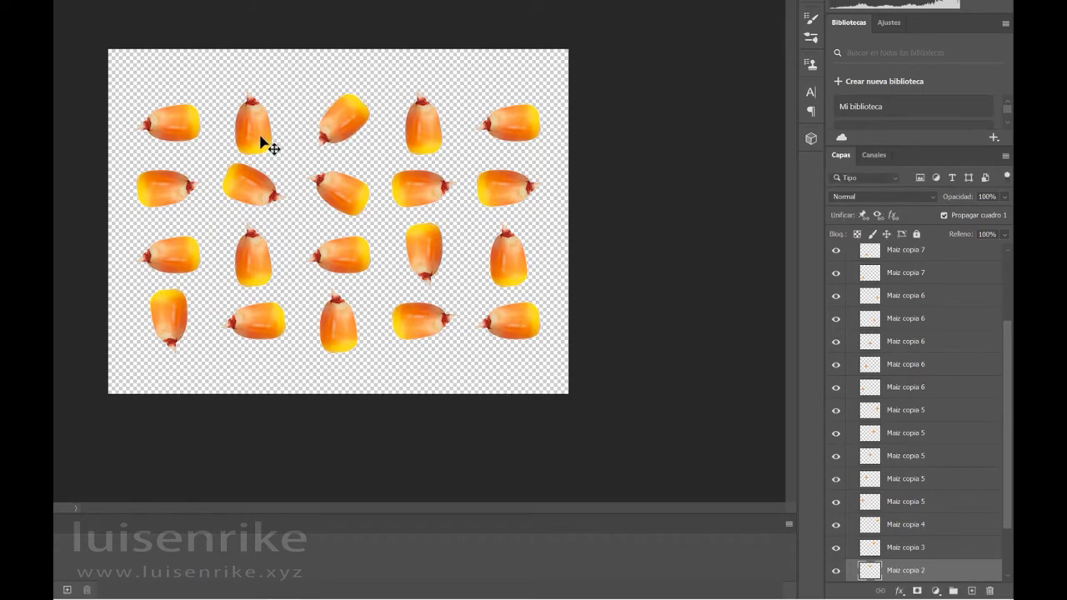
- Tilt the second kernel of the top row counterclockwise so its tip leans up to the left
left_click(263, 142)
key("ctrl+t")
mouse_move(273, 171)
left_mouse_down()
mouse_move(269, 150)
mouse_move(288, 162)
left_mouse_up()
key("Return")
- Tilt the first kernel of the second row clockwise so its tip points slightly down to the right
left_click(177, 202)
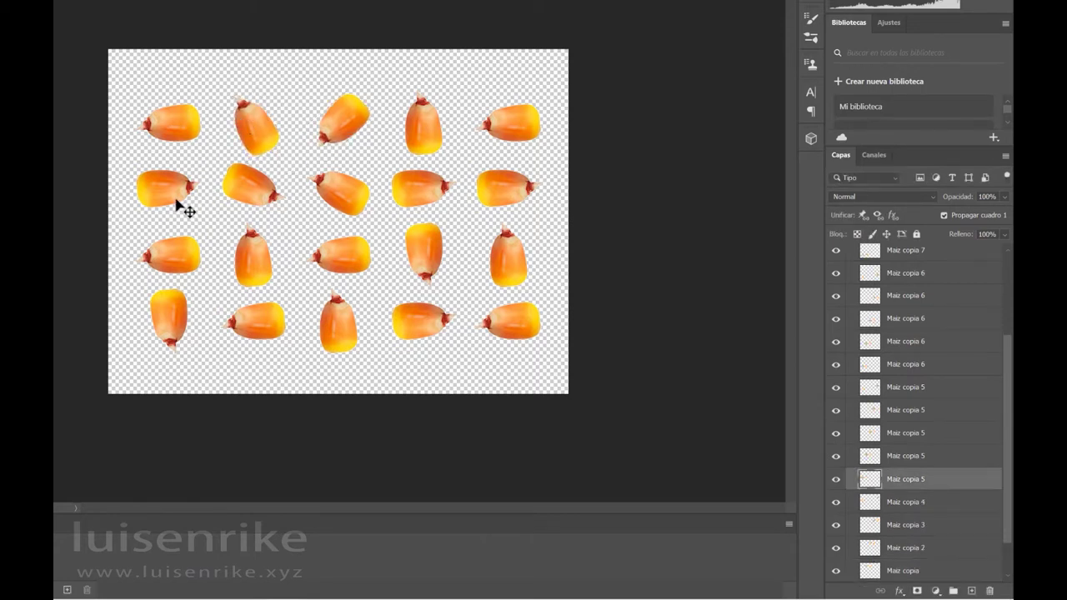
key("ctrl+t")
left_click_drag(215, 223, 208, 247)
key("Return")
- Rotate the first kernel of the bottom row counterclockwise so its tip points diagonally down to the right
left_click(188, 324)
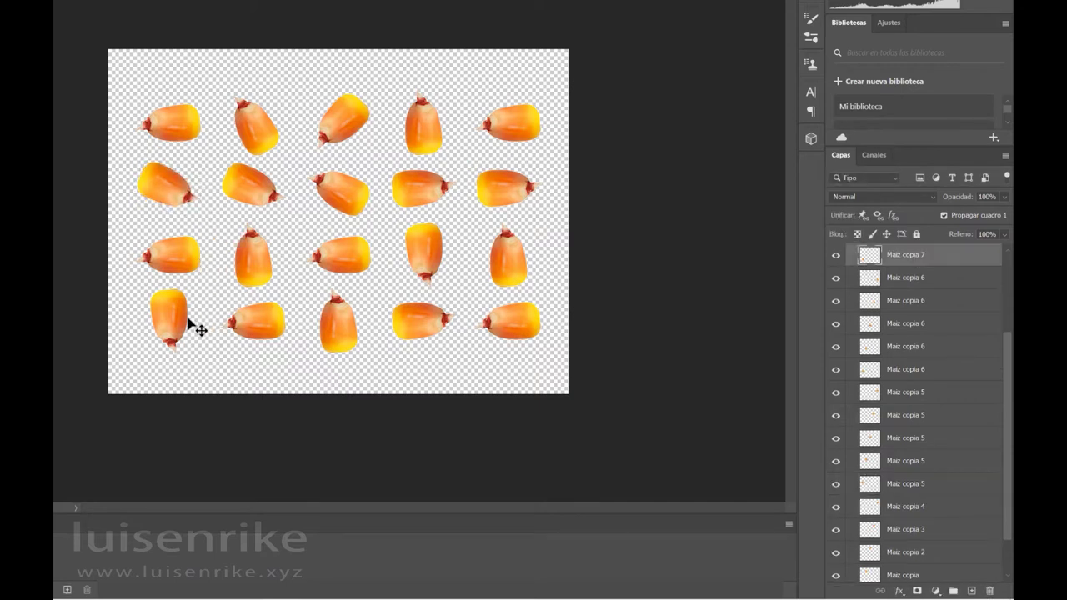
key("ctrl+t")
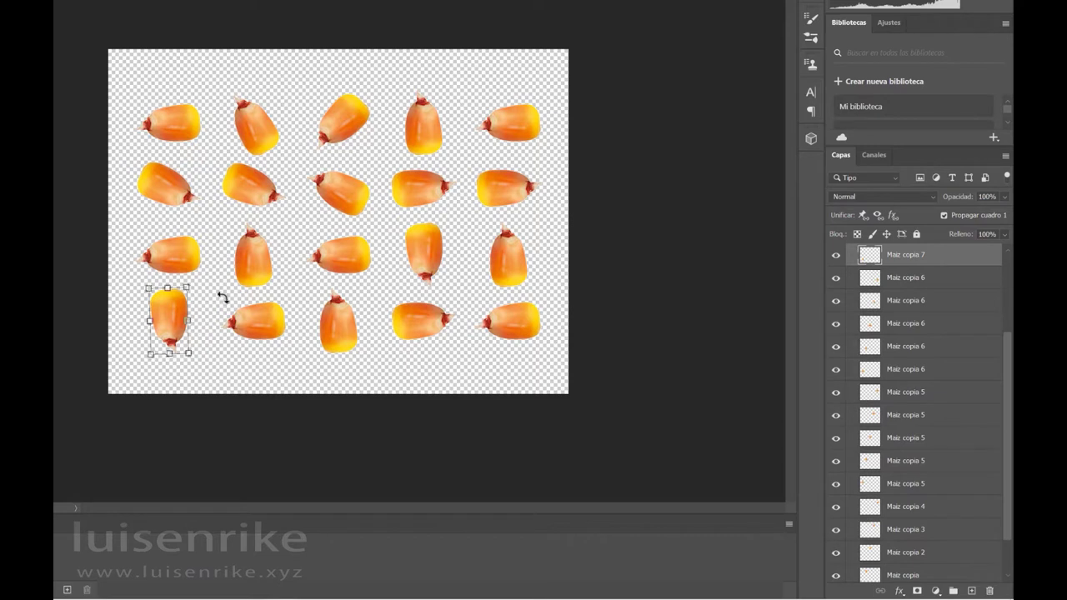
left_click_drag(219, 296, 215, 252)
key("Return")
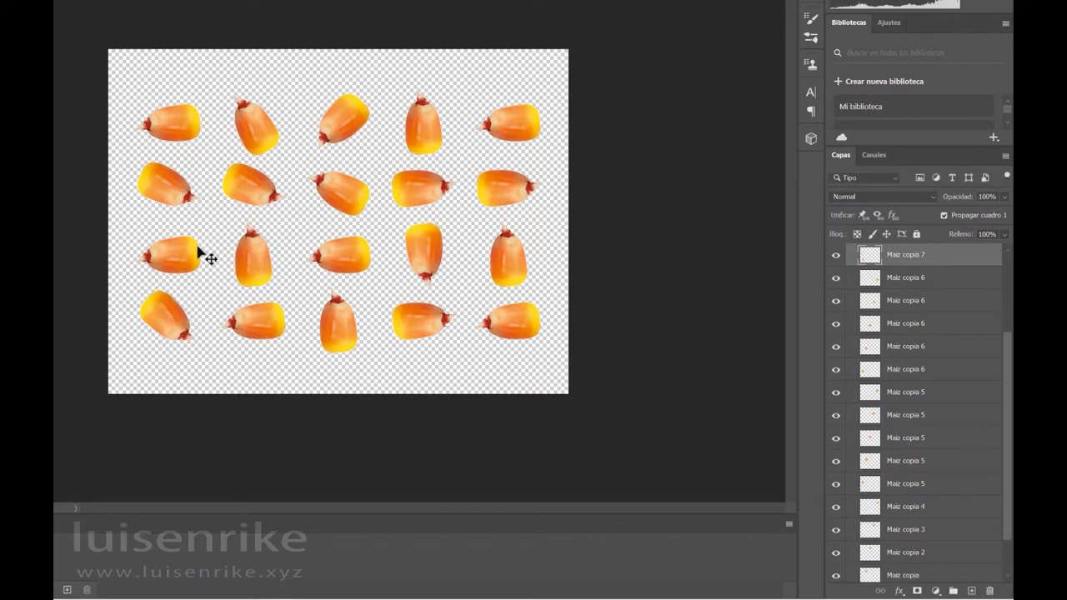
- Rotate the fourth kernel of the third row counterclockwise so its tip points diagonally down to the right
left_click(419, 250)
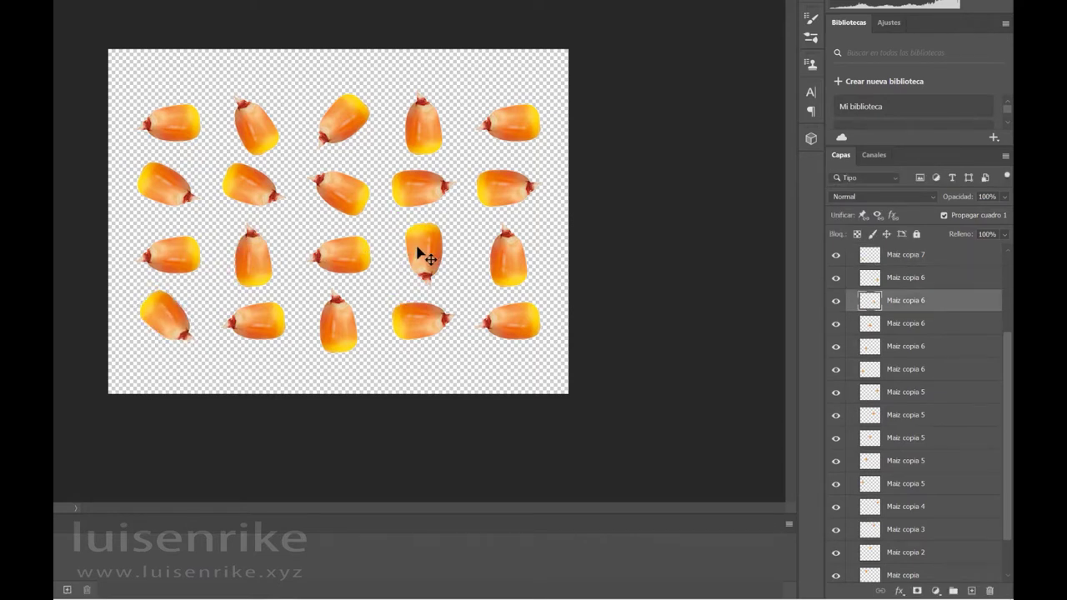
key("ctrl+t")
left_click_drag(369, 219, 357, 257)
key("Return")
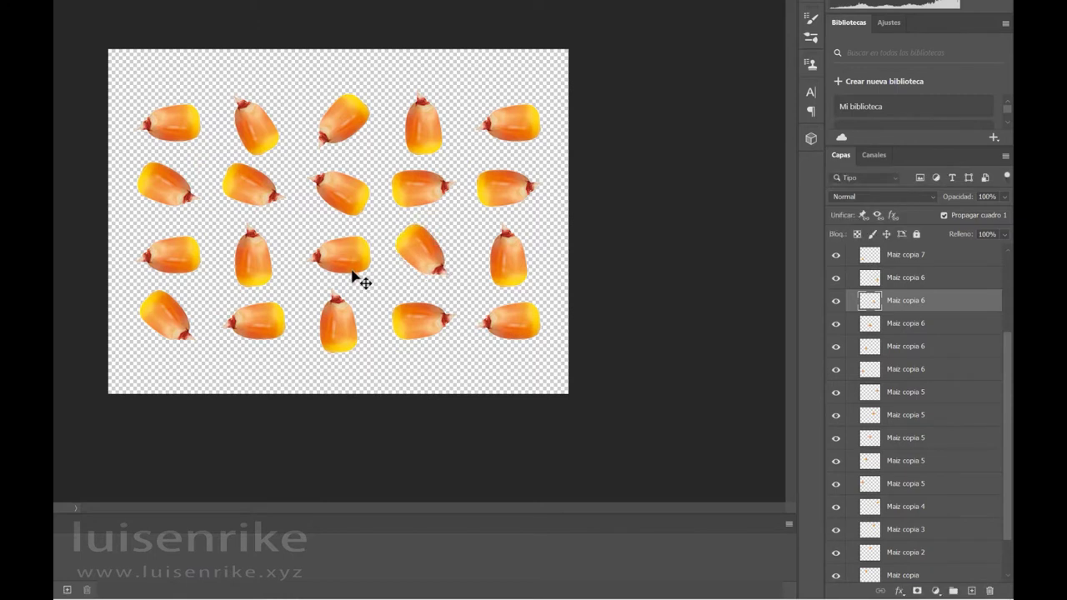
- Tilt the third kernel of the third row slightly counterclockwise so its tip dips down to the left
left_click(349, 261)
key("ctrl+t")
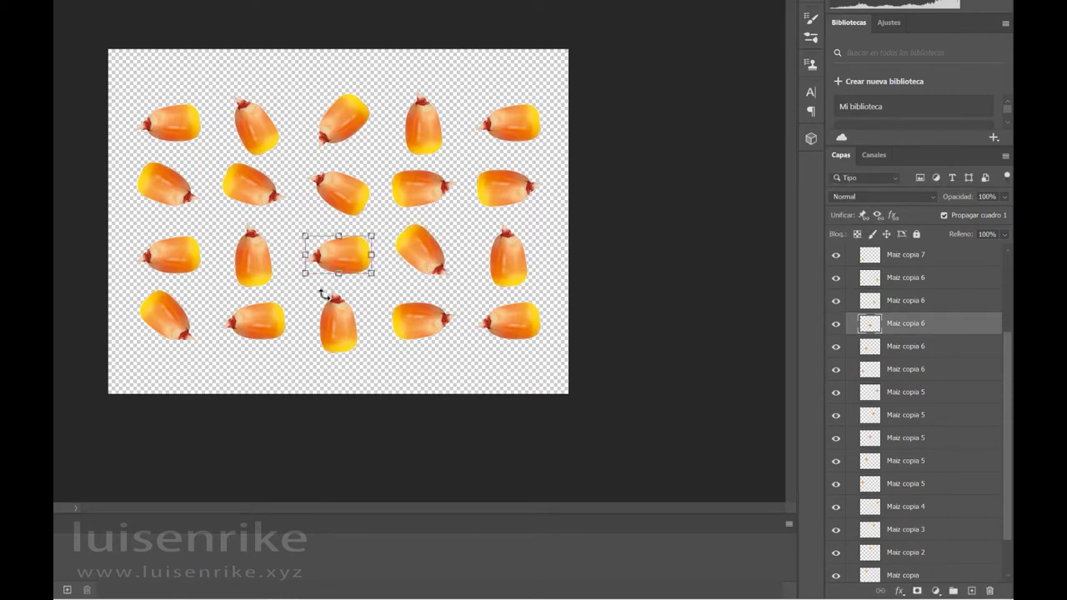
left_click_drag(323, 295, 337, 300)
key("Return")
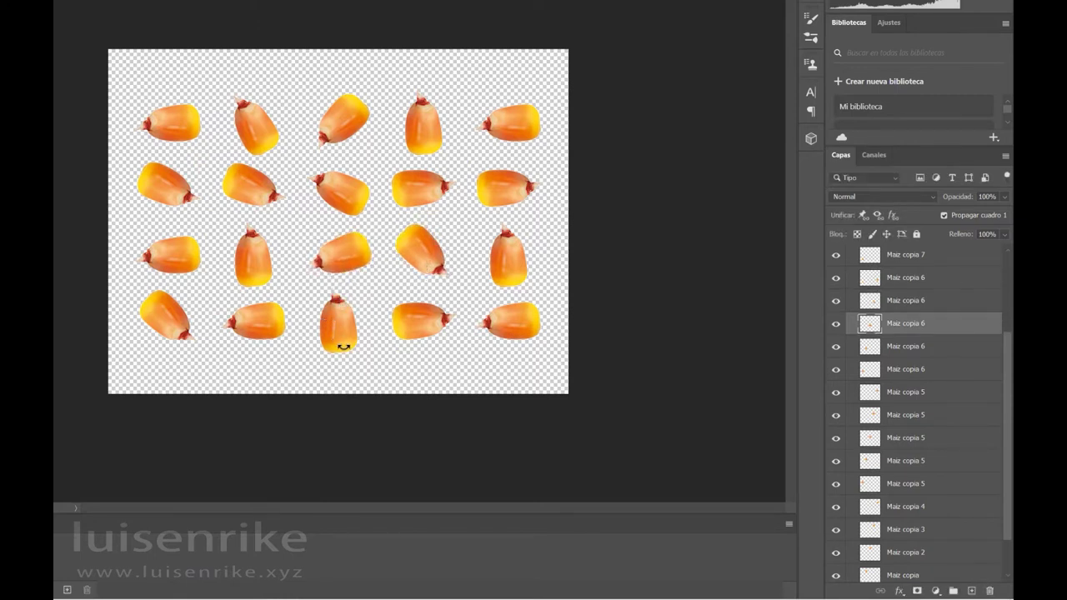
- Rotate the third kernel of the bottom row clockwise so its tip leans up to the right
key("ctrl+j")
key("ctrl+t")
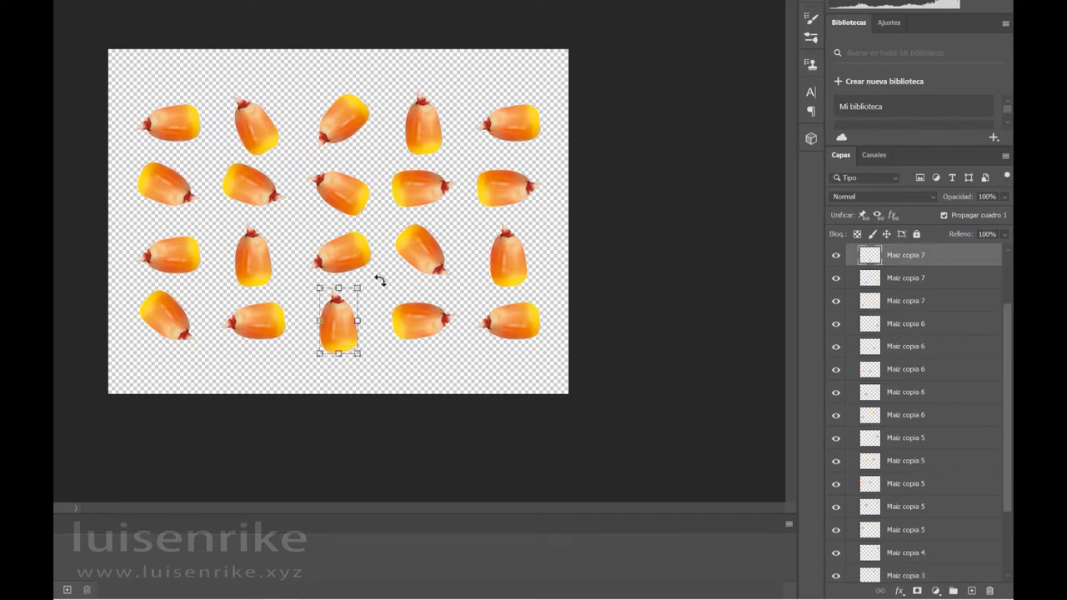
left_click_drag(379, 281, 421, 307)
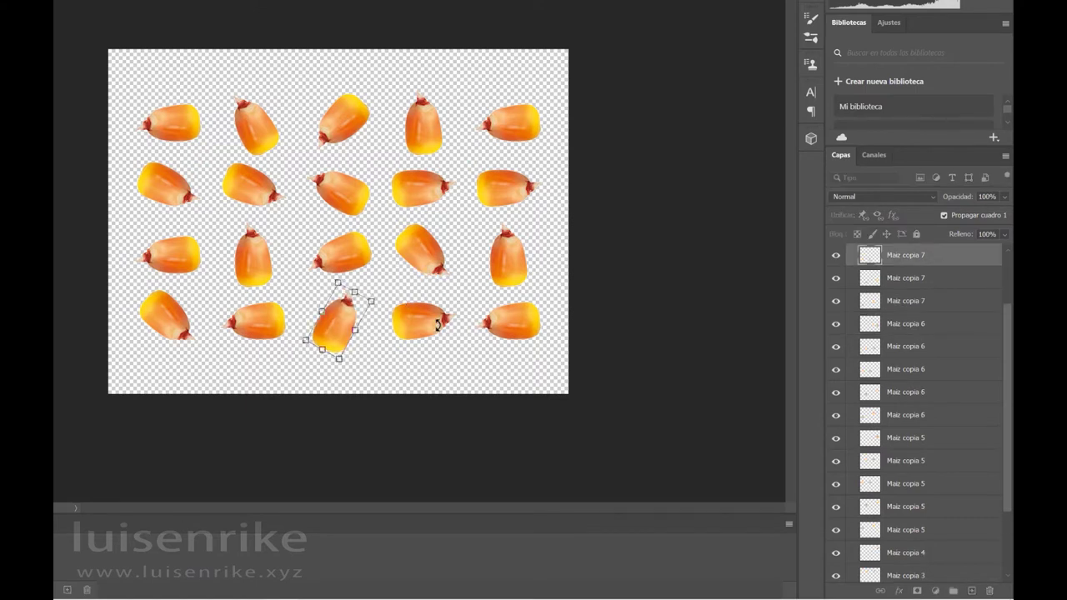
key("Return")
- Tilt the fourth kernel of the bottom row counterclockwise so its tip points slightly up to the right
key("ctrl+j")
key("ctrl+t")
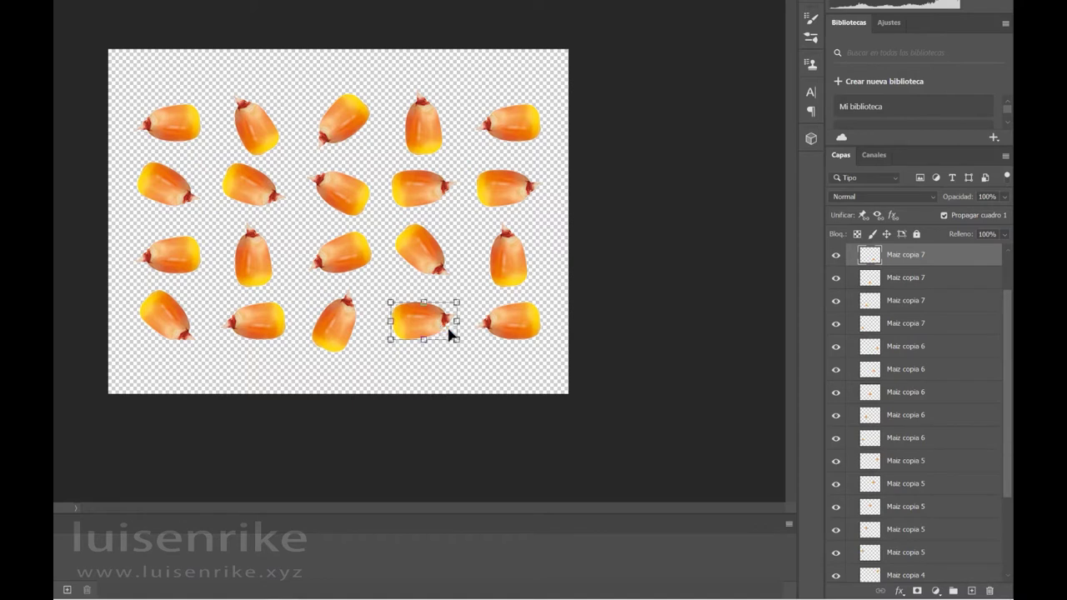
left_click_drag(473, 343, 487, 310)
key("Return")
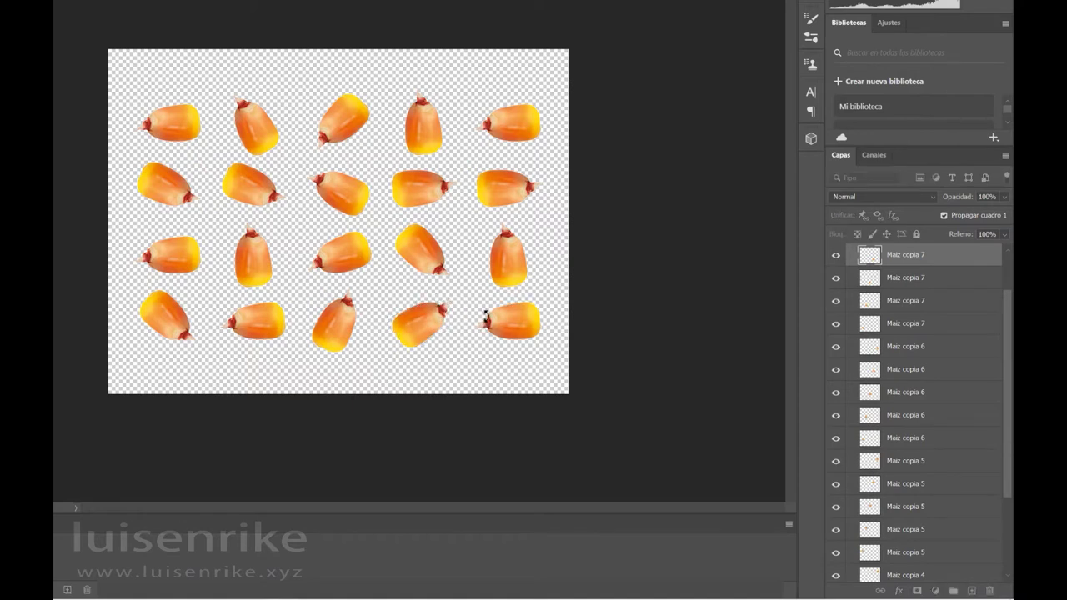
- Tilt the fifth kernel of the third row counterclockwise so its tip leans up to the left
left_click(505, 256)
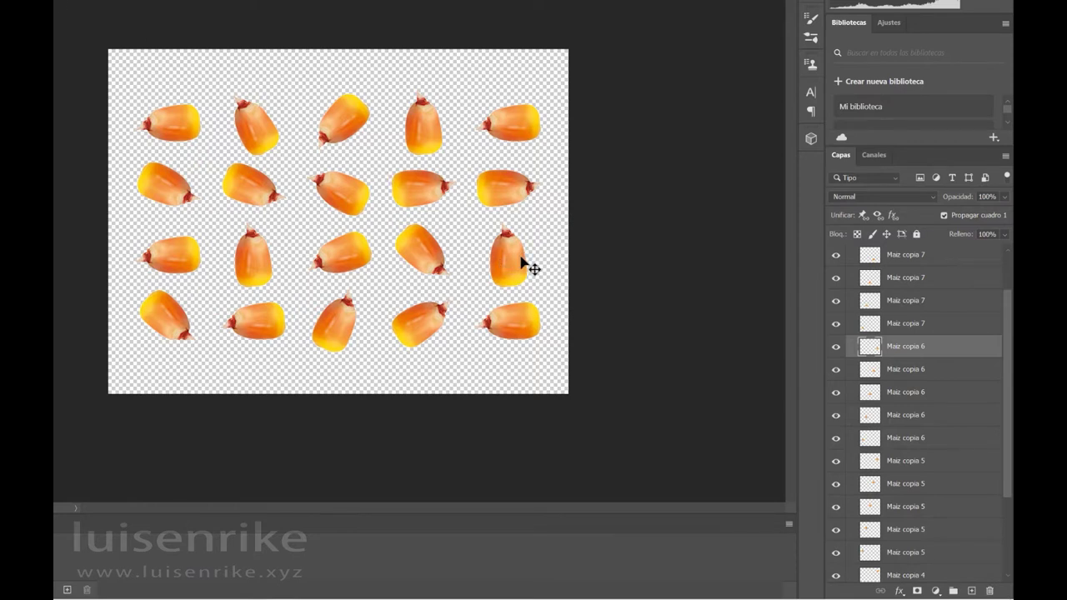
key("ctrl+t")
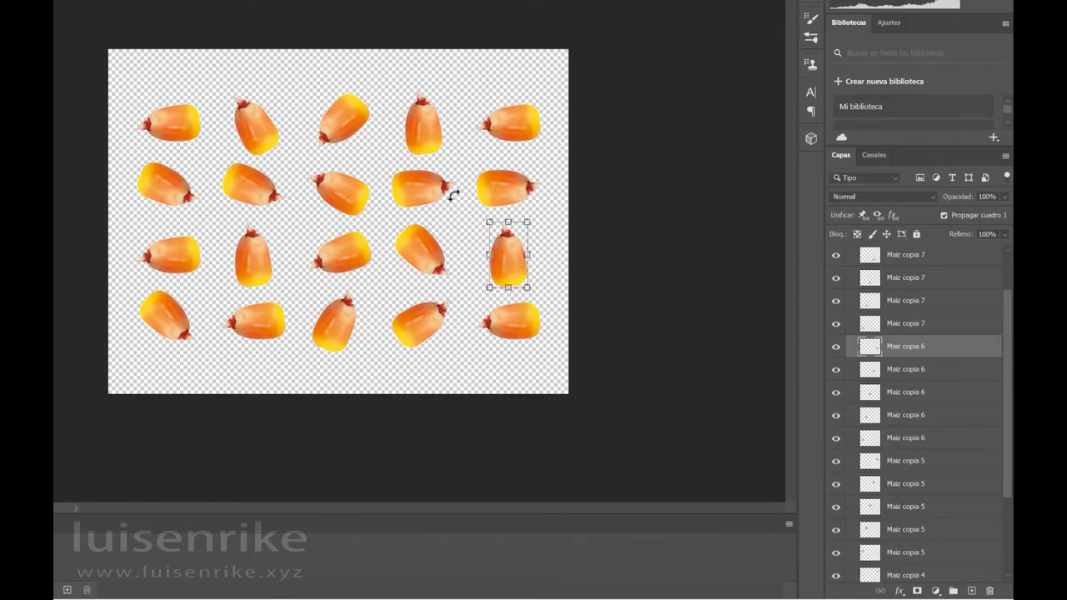
left_click_drag(454, 195, 442, 208)
key("Return")
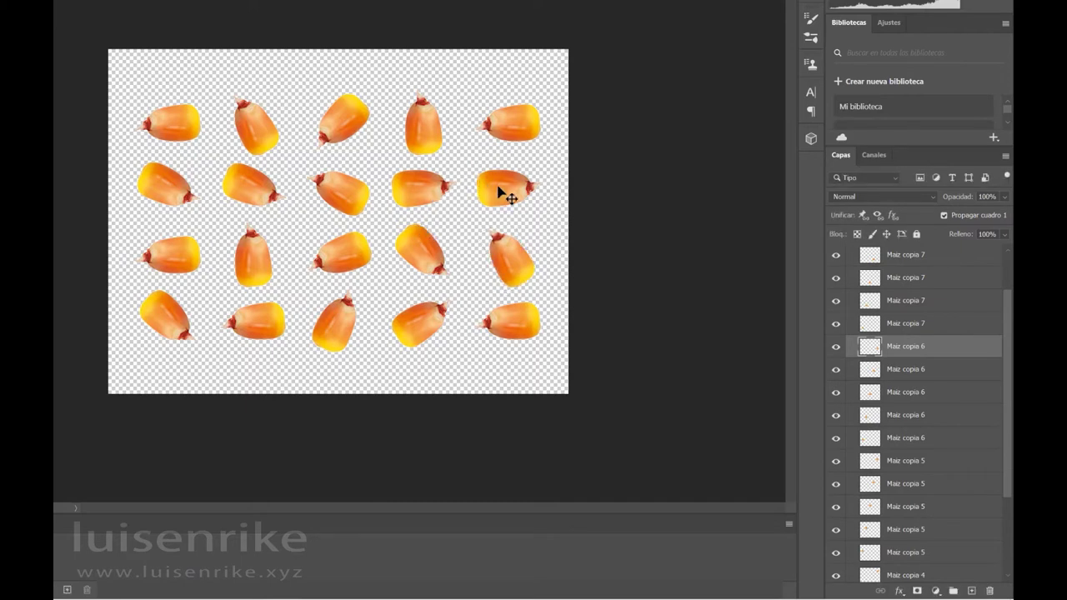
- Rotate the fifth kernel of the second row clockwise by about 20 degrees
left_click(502, 193)
key("ctrl+t")
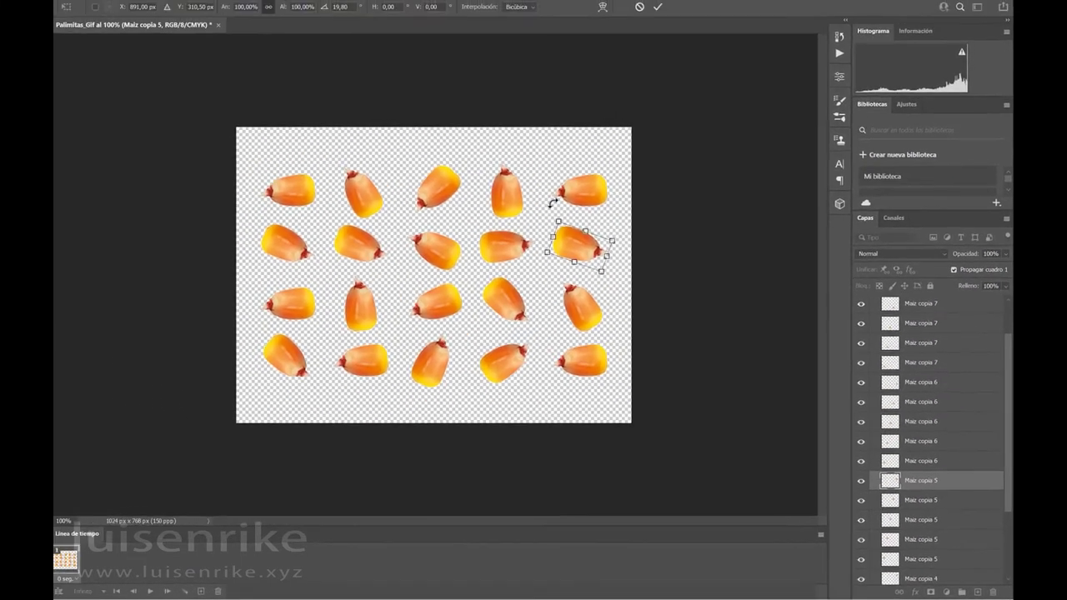
key("Return")
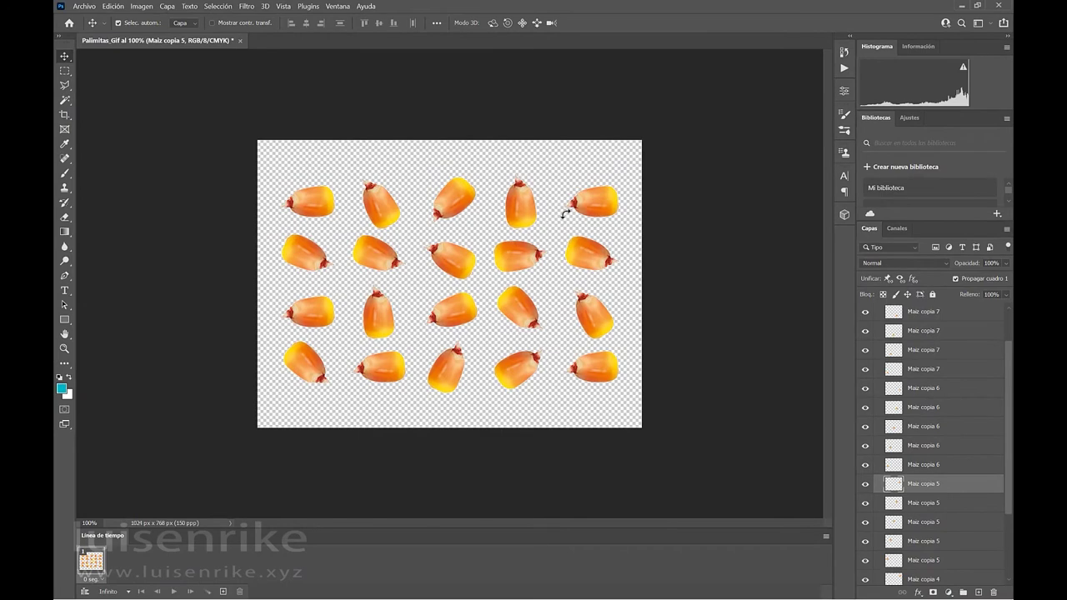
left_click(706, 446)
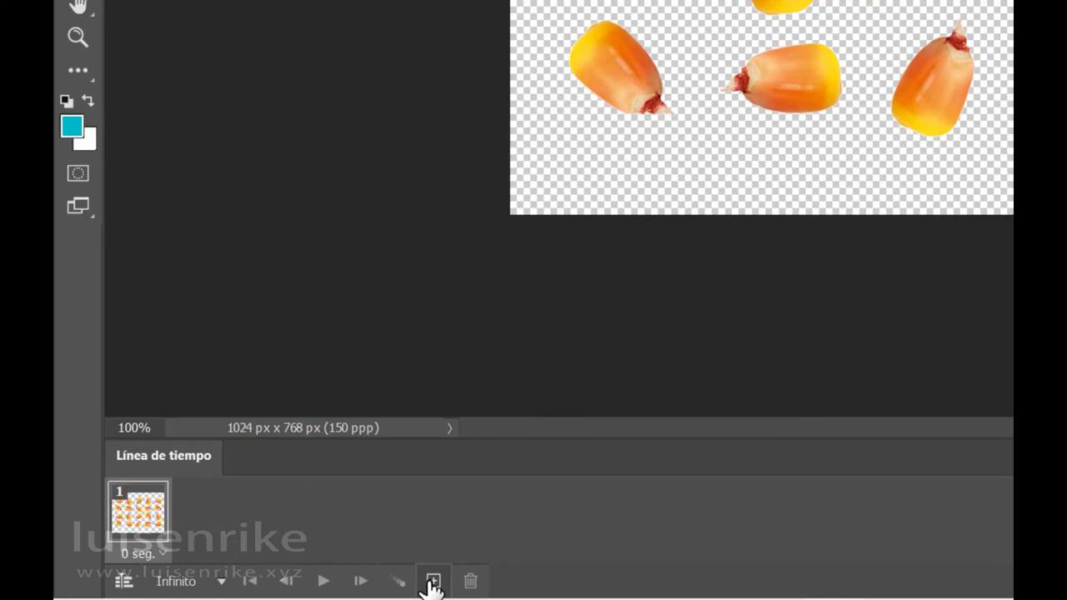
- Add a second animation frame, replace the third kernel of the third row with its matching popcorn, and compare it with the first frame
left_click(433, 585)
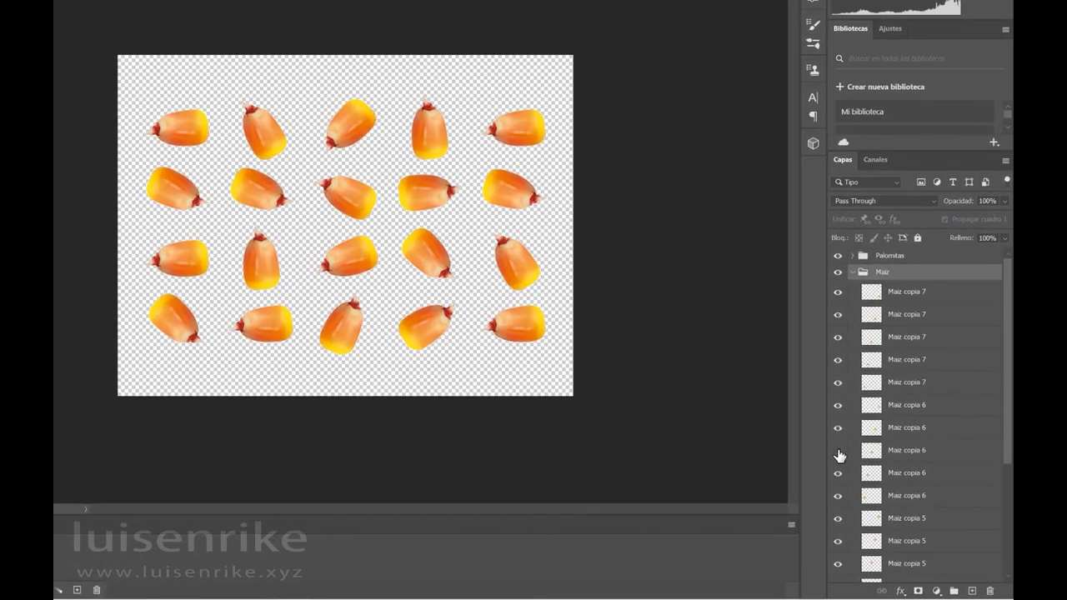
left_click(866, 473)
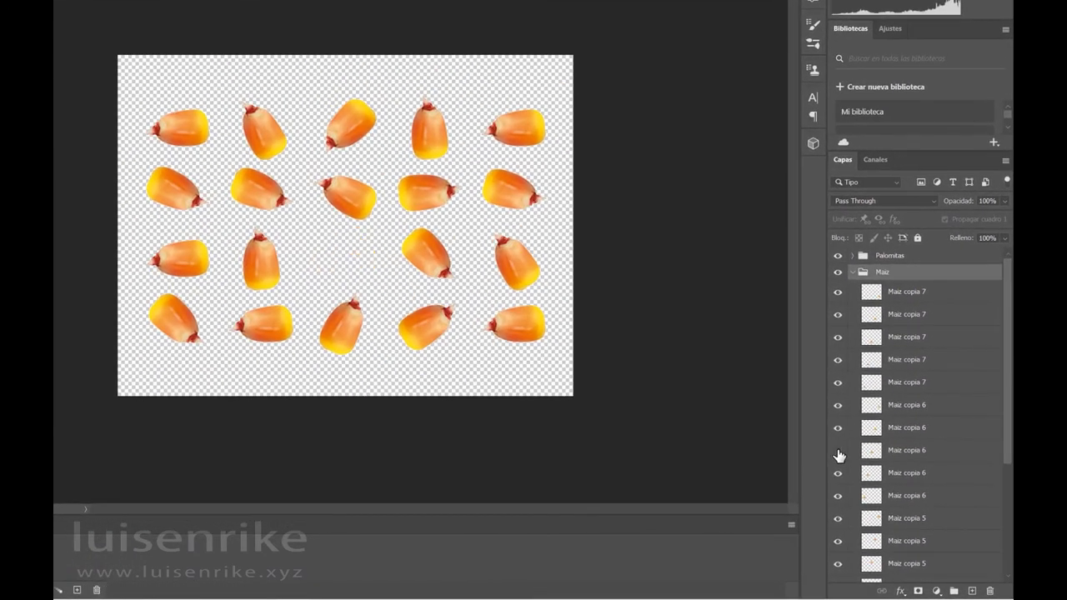
left_click(853, 255)
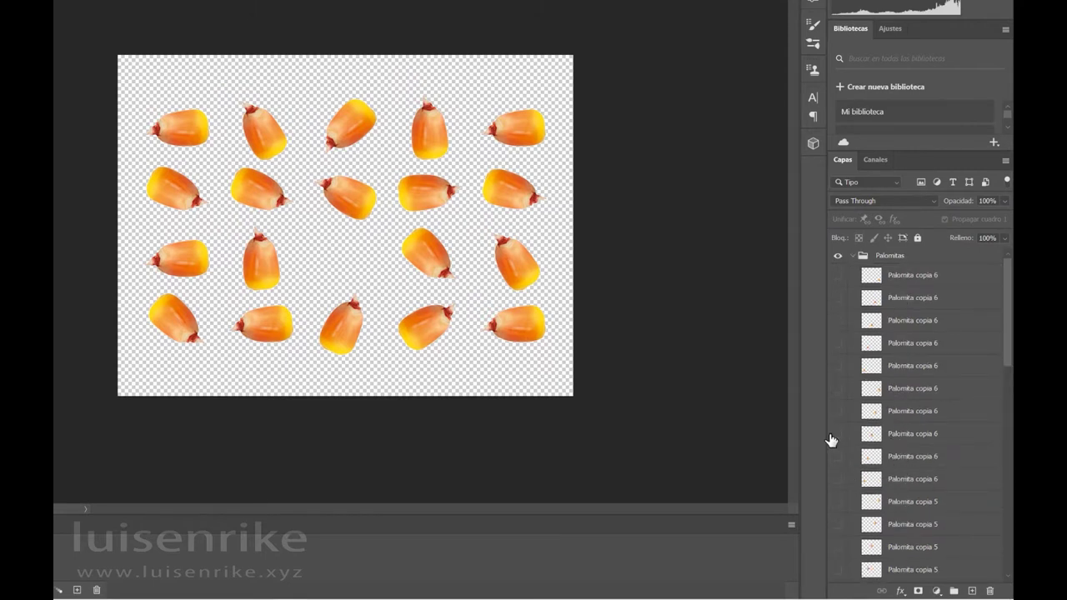
left_click(838, 435)
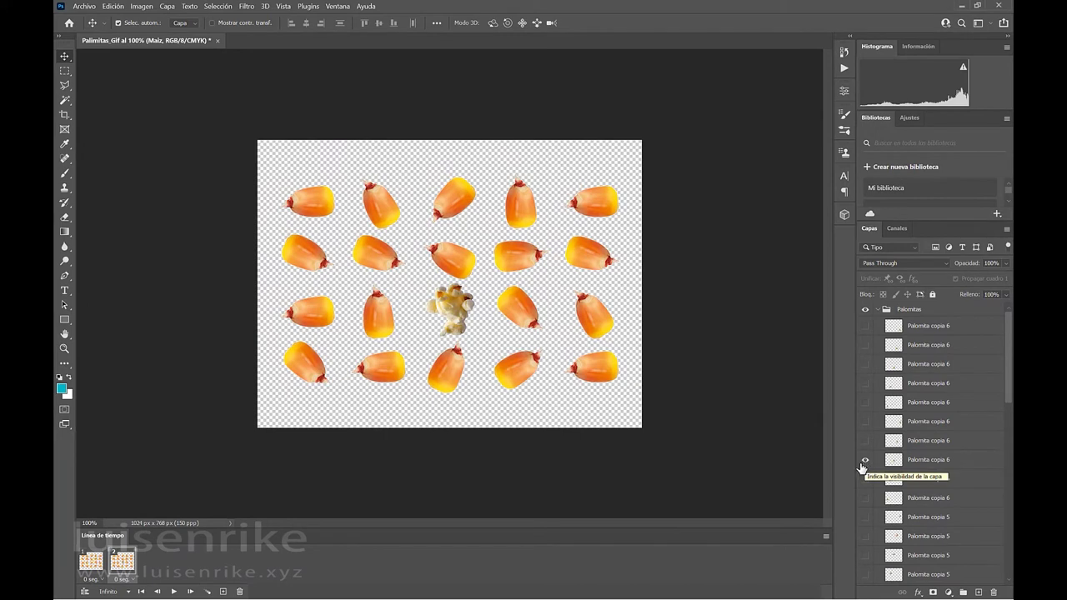
left_click(103, 569)
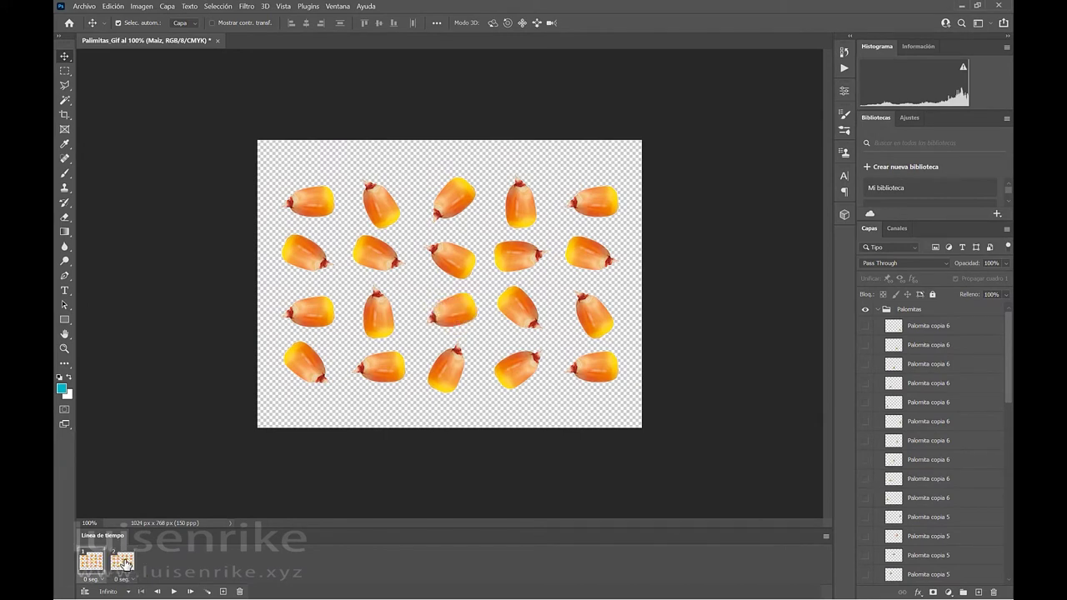
left_click(123, 562)
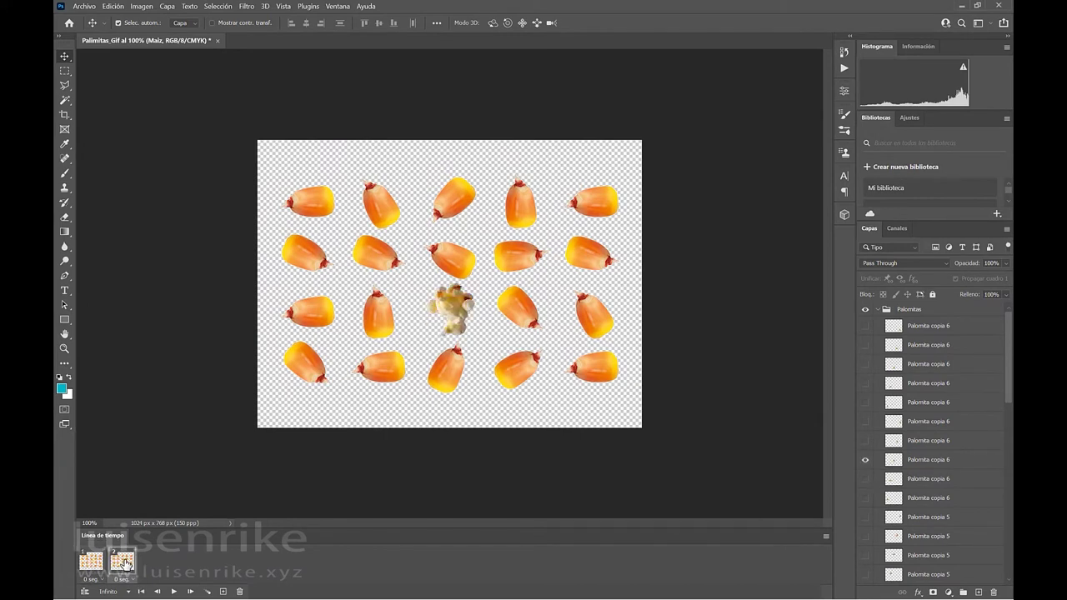
- Add a third animation frame and replace the fifth kernel of the top row with its popcorn by swapping Maiz copia 4 for Palomita copia 4
left_click(223, 592)
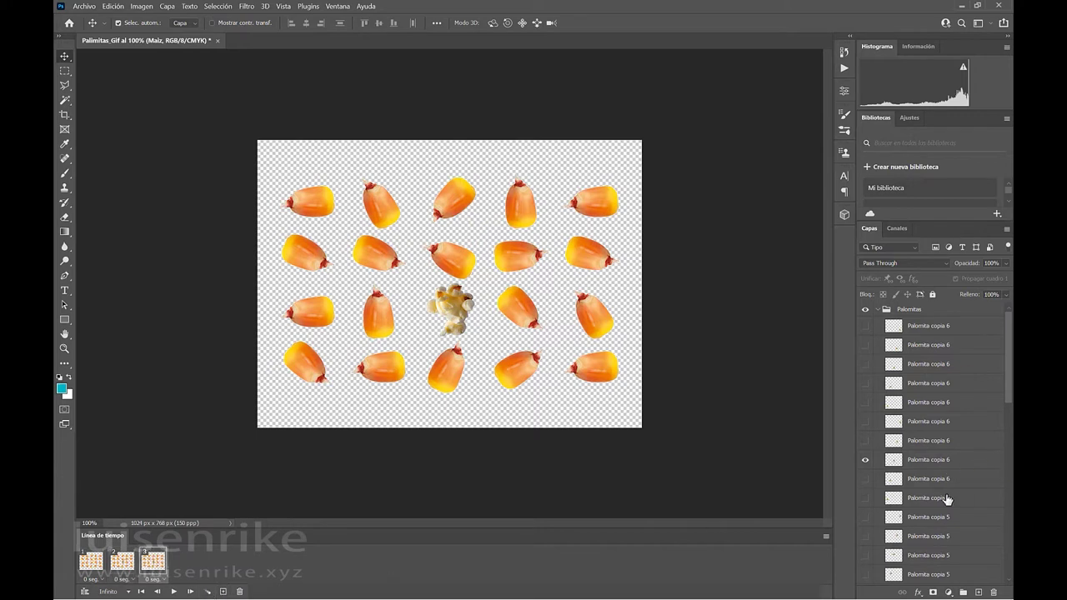
scroll(938, 498, "down", 6)
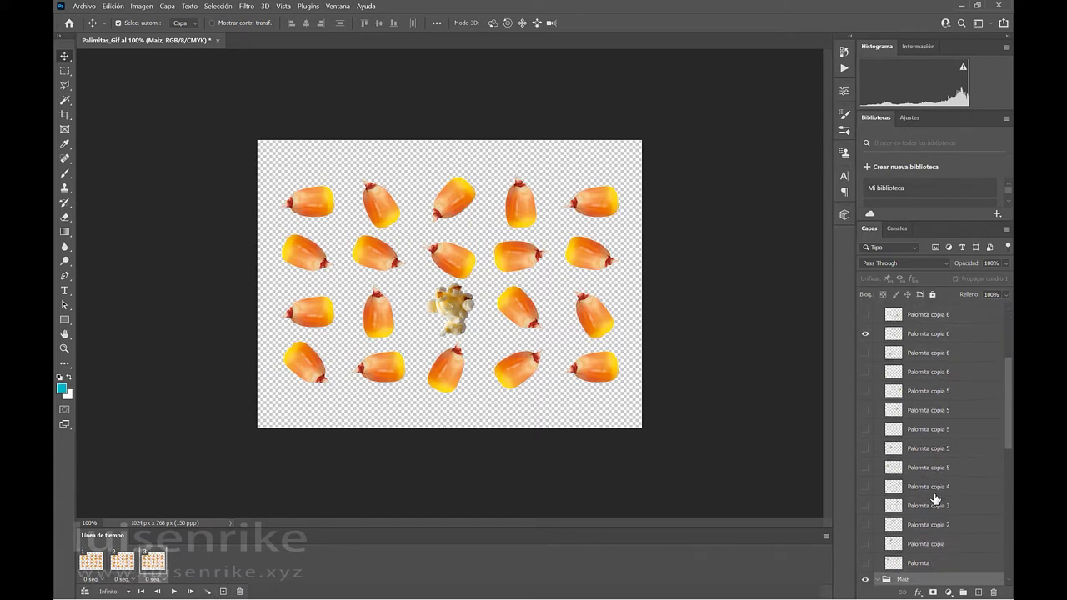
scroll(935, 498, "down", 5)
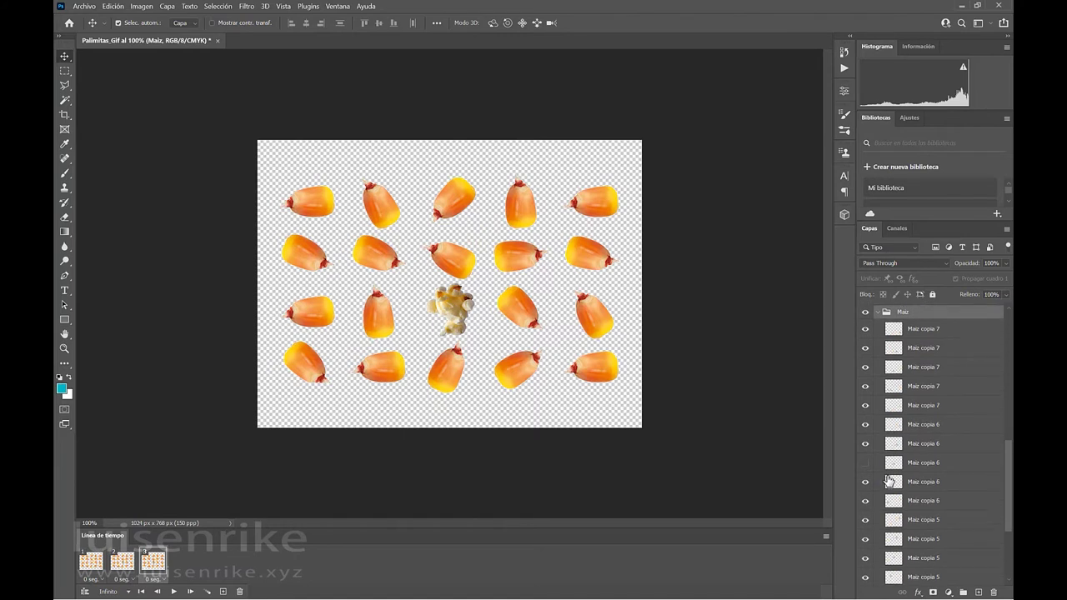
left_click(867, 349)
left_click(867, 349)
scroll(897, 451, "down", 2)
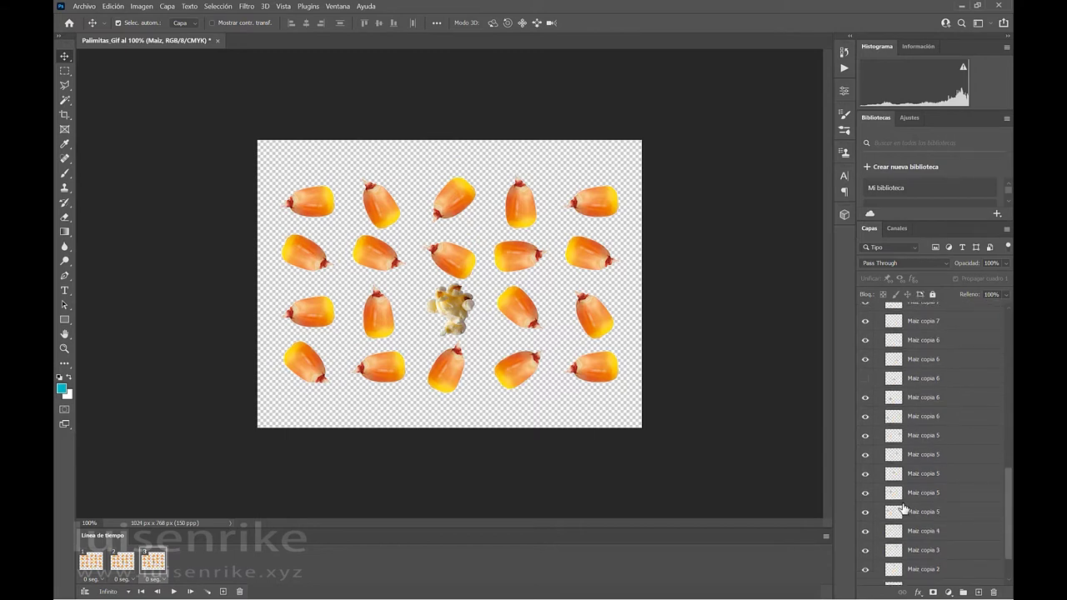
left_click(865, 534)
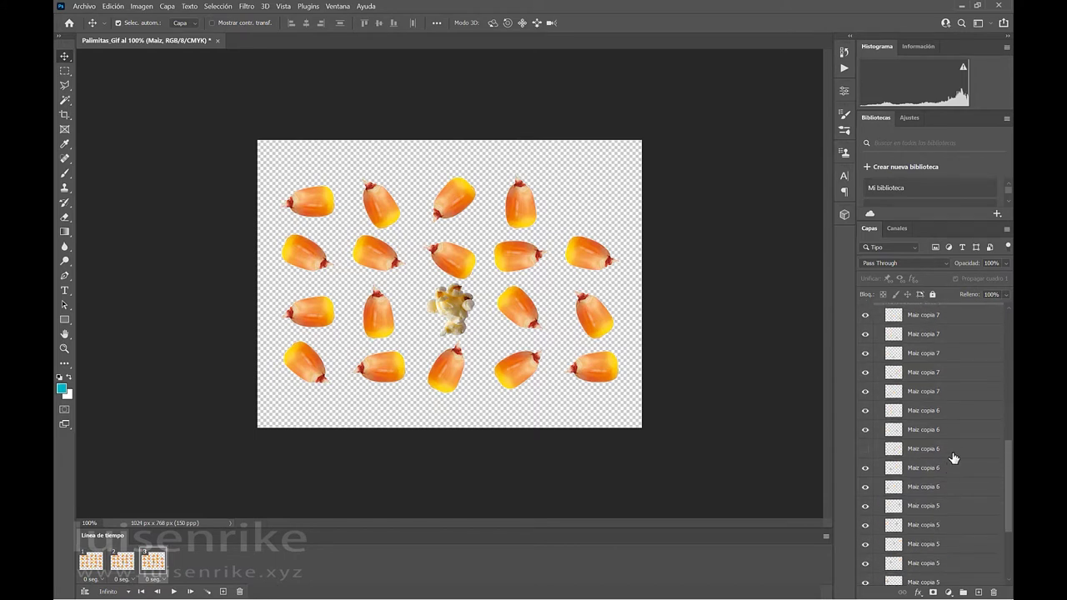
scroll(951, 458, "up", 5)
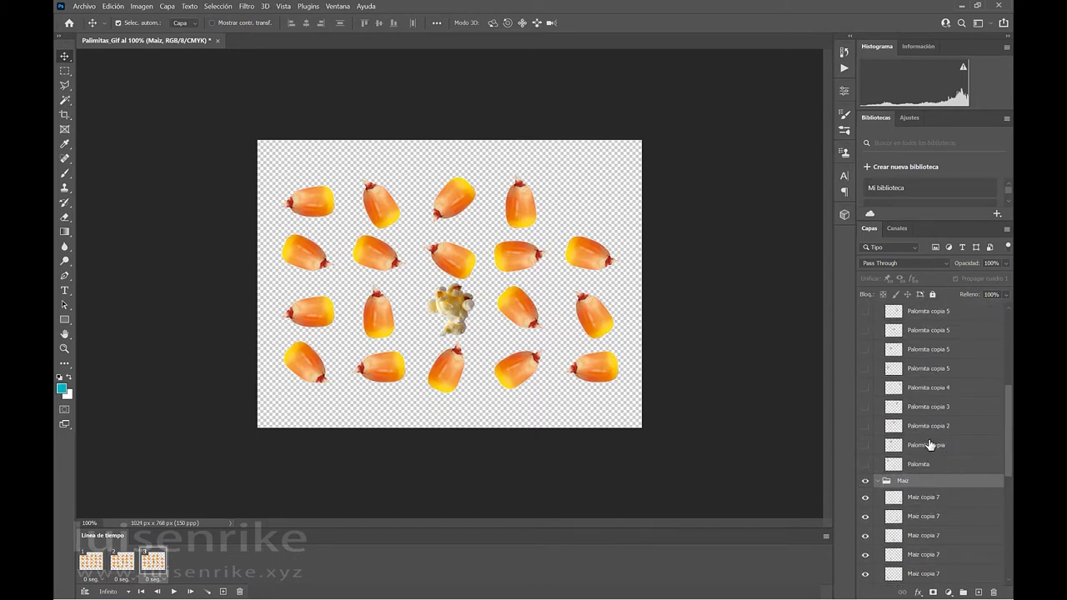
left_click(866, 389)
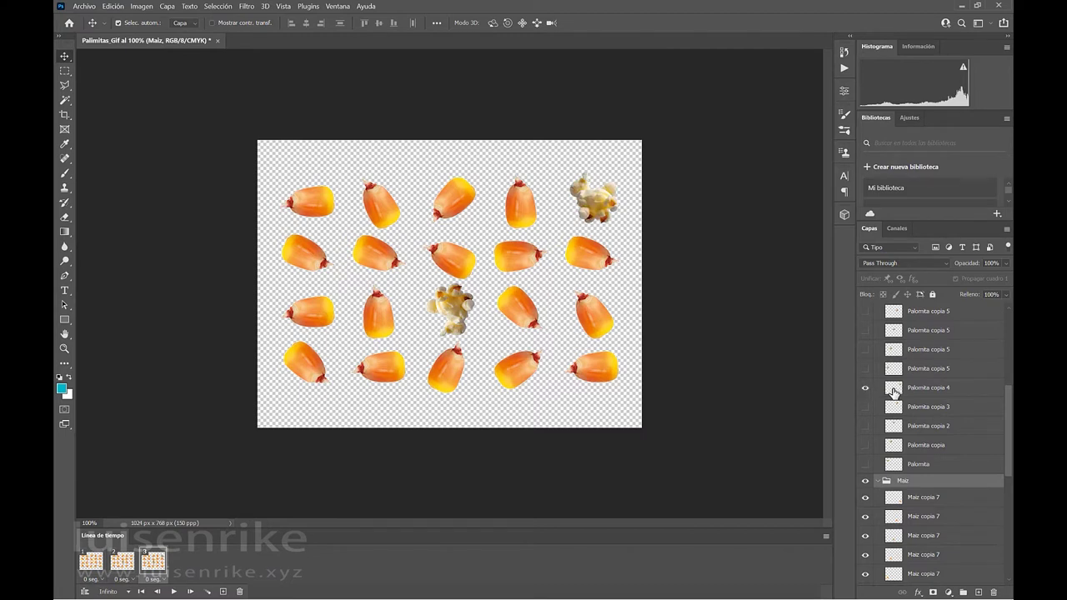
- Add a fourth animation frame and replace the second kernel of the bottom row by swapping its Maiz copia 7 for the matching Palomita copia 6
left_click(223, 592)
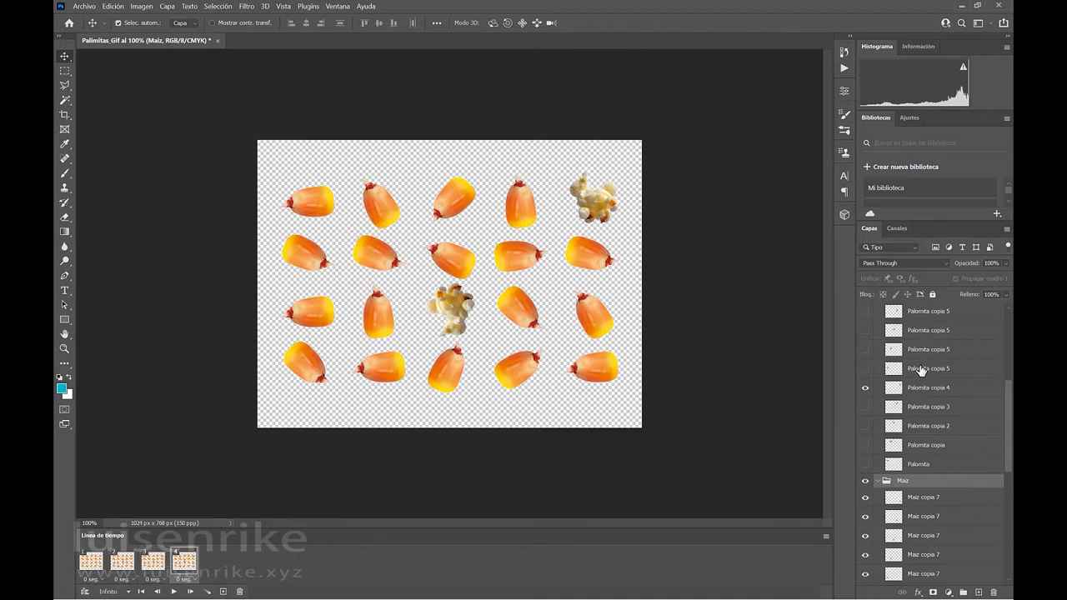
scroll(922, 370, "up", 3)
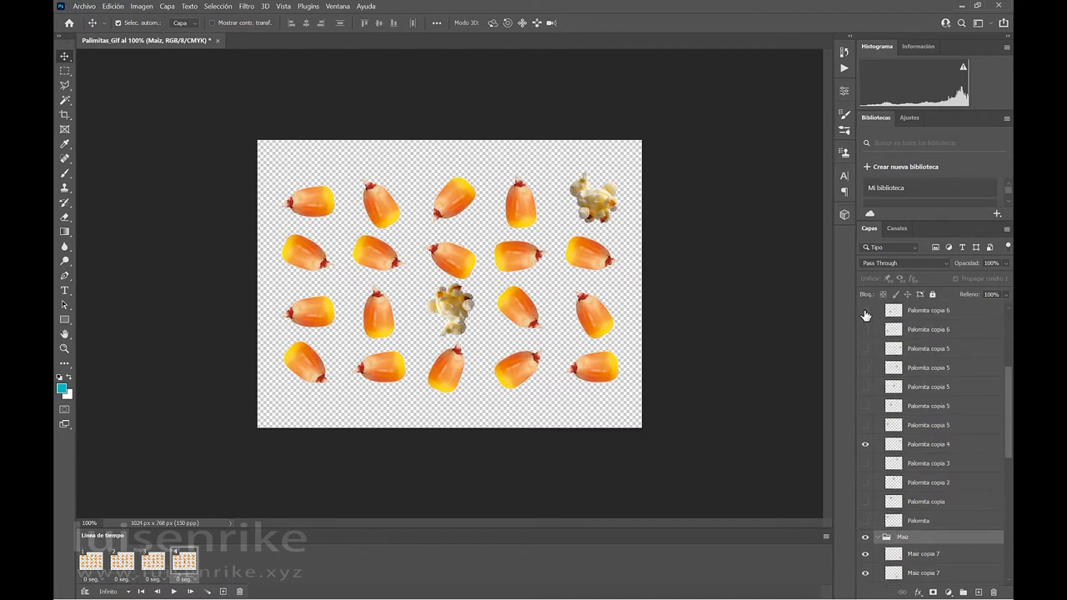
left_click(865, 312)
left_click(865, 315)
scroll(890, 359, "up", 6)
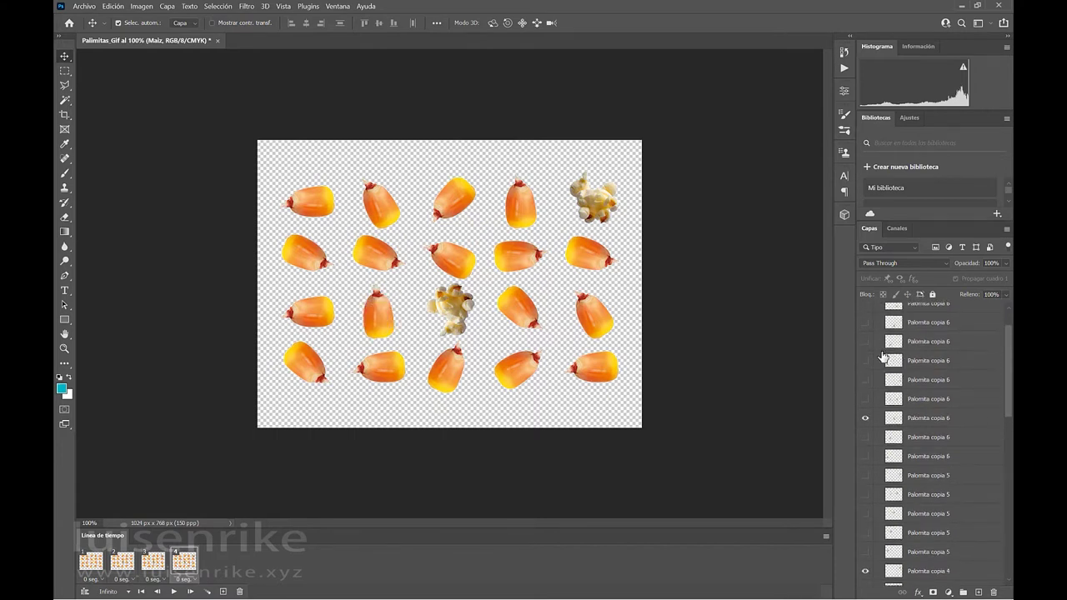
left_click(866, 342)
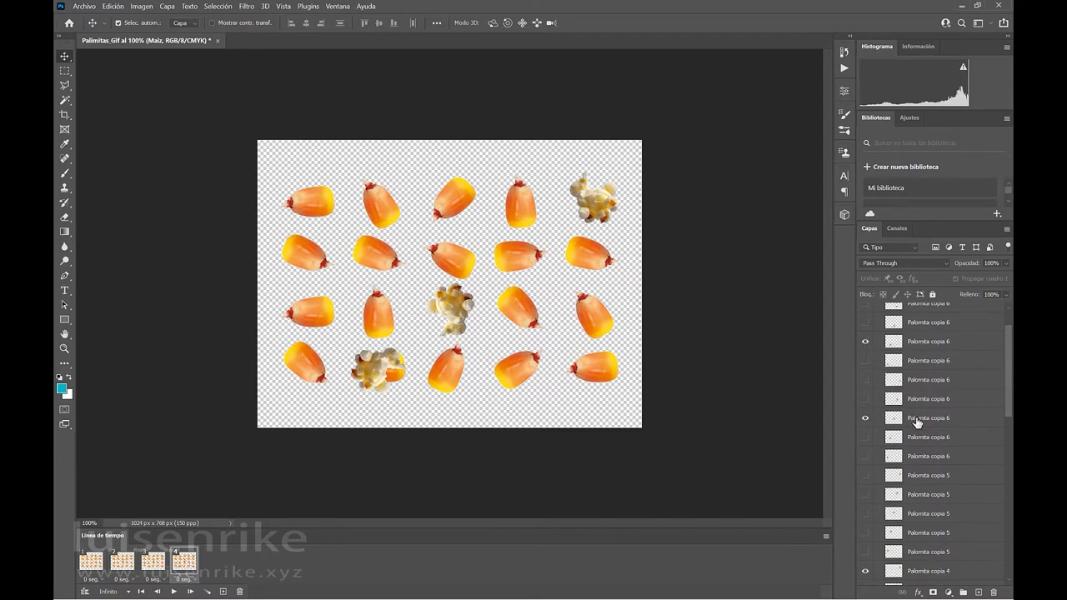
scroll(919, 421, "down", 3)
scroll(919, 431, "down", 3)
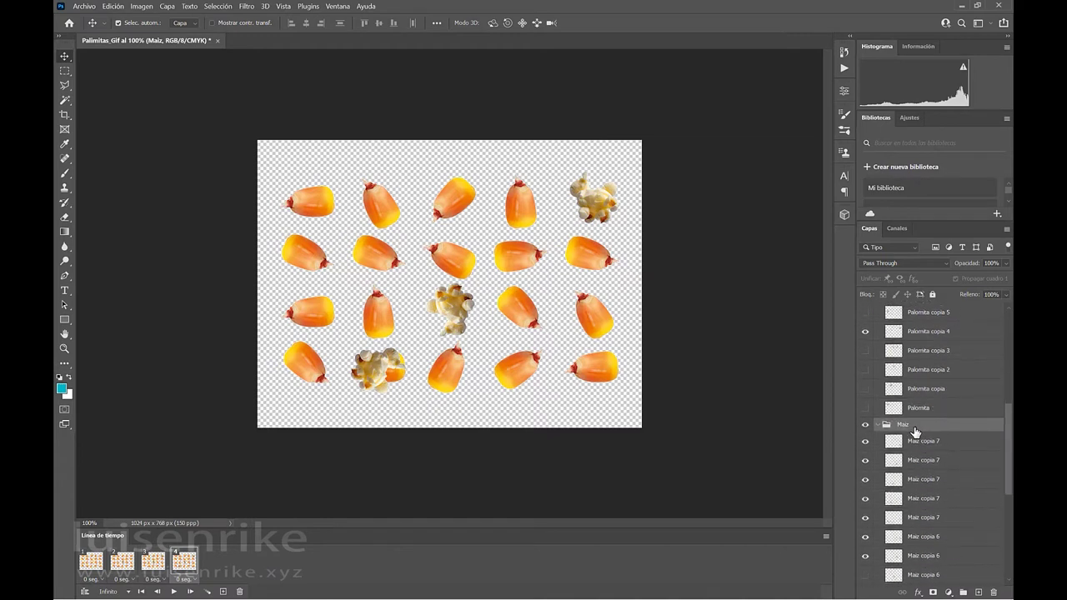
scroll(916, 431, "down", 1)
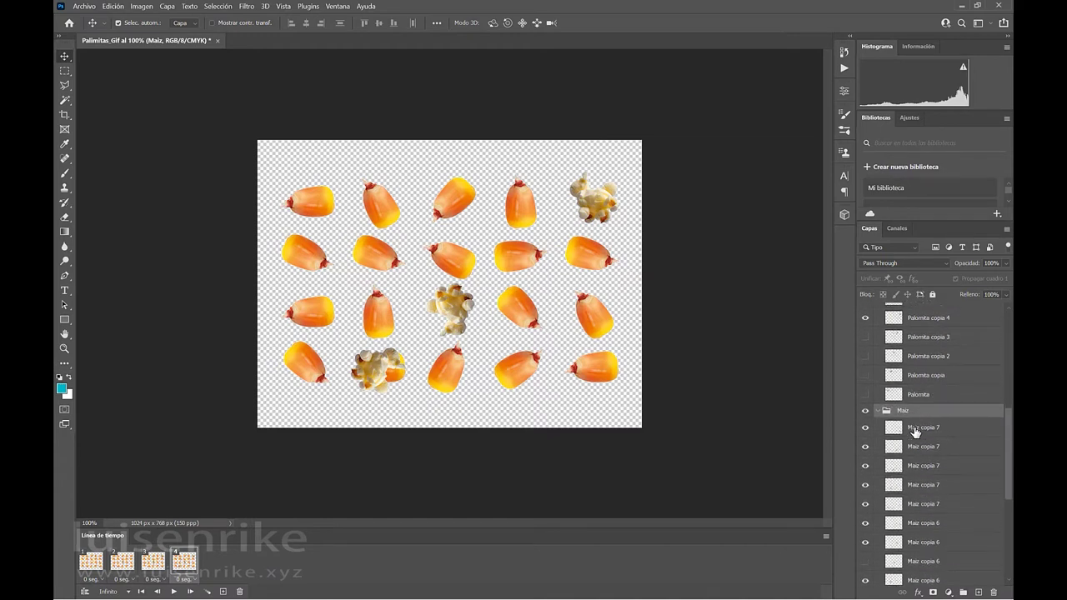
left_click(865, 487)
- Add a fifth animation frame and replace the second kernel of the top row by swapping Maiz copia for Palomita copia
left_click(223, 592)
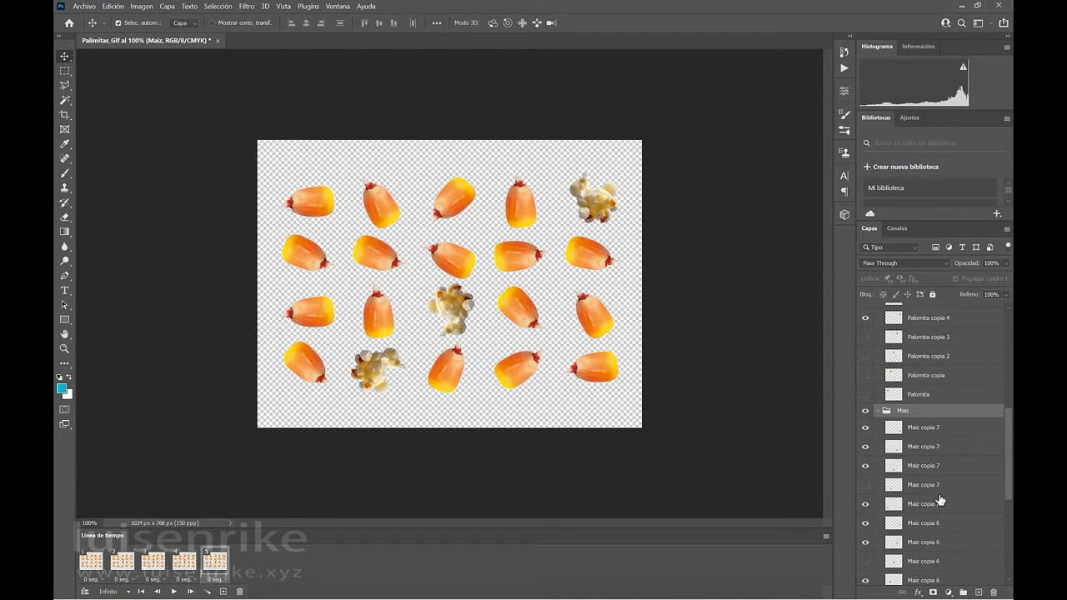
scroll(940, 500, "down", 3)
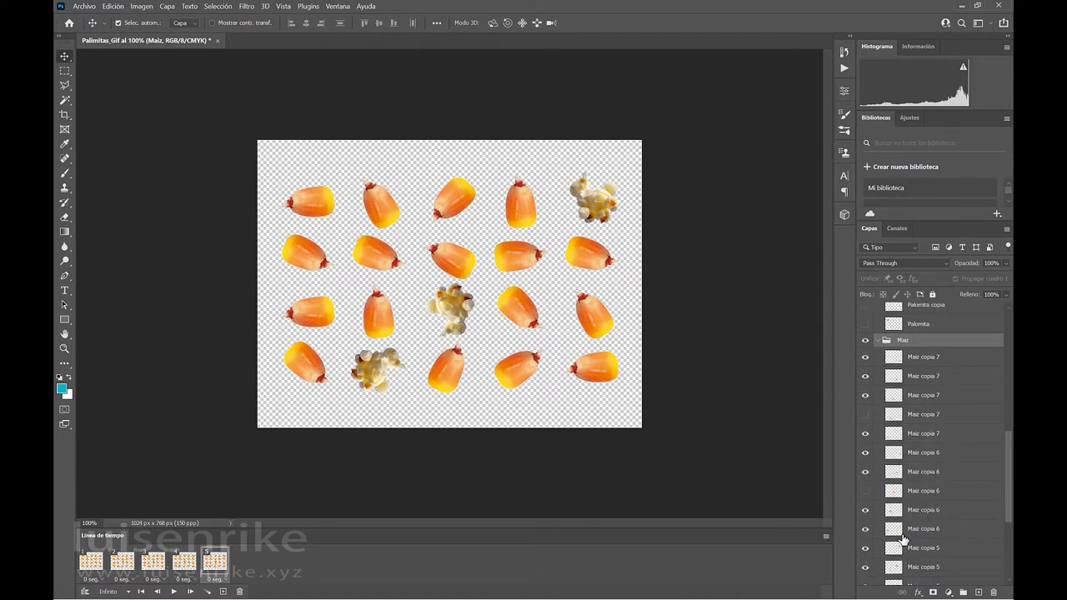
scroll(901, 533, "down", 7)
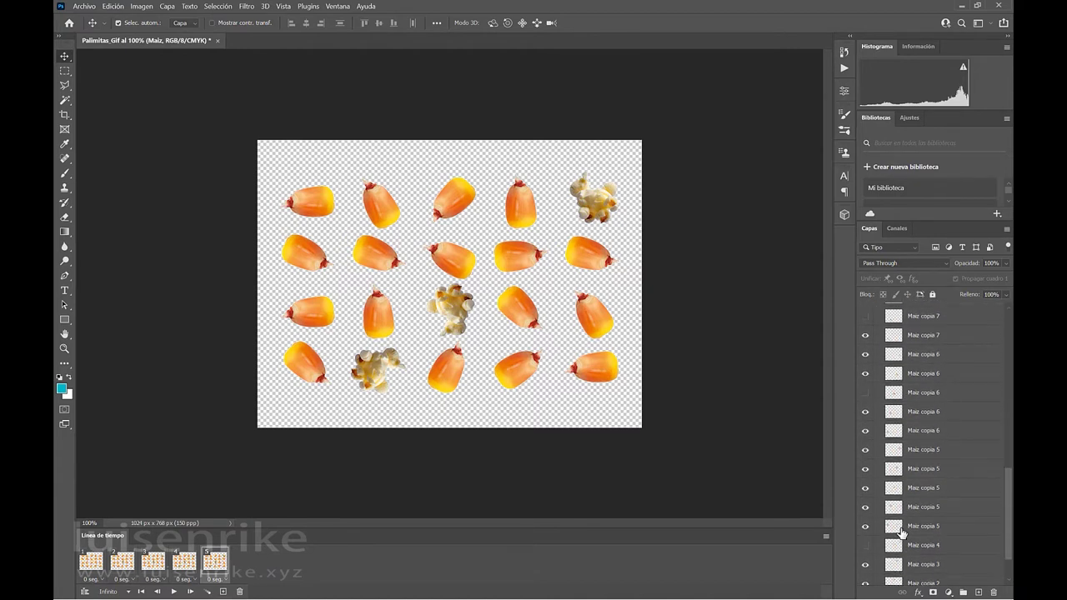
scroll(902, 534, "down", 1)
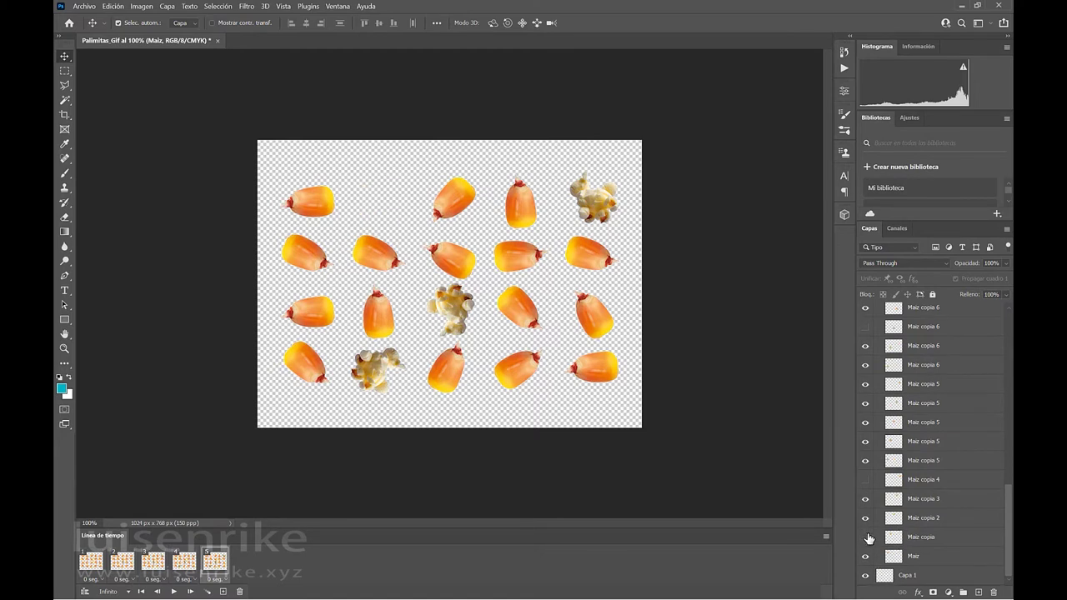
scroll(974, 450, "up", 4)
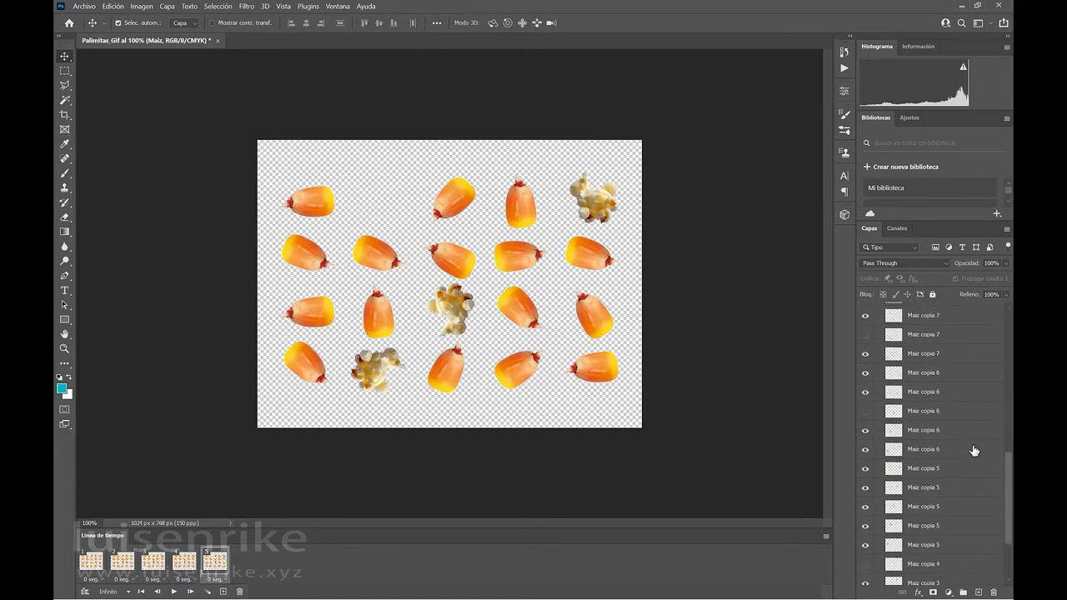
scroll(974, 451, "up", 12)
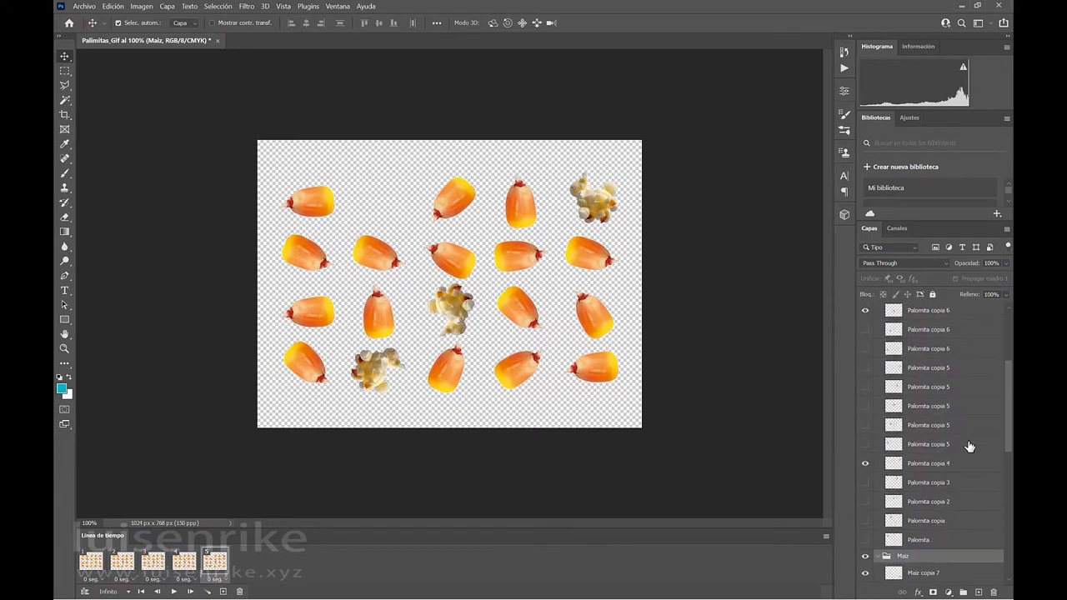
scroll(967, 452, "down", 1)
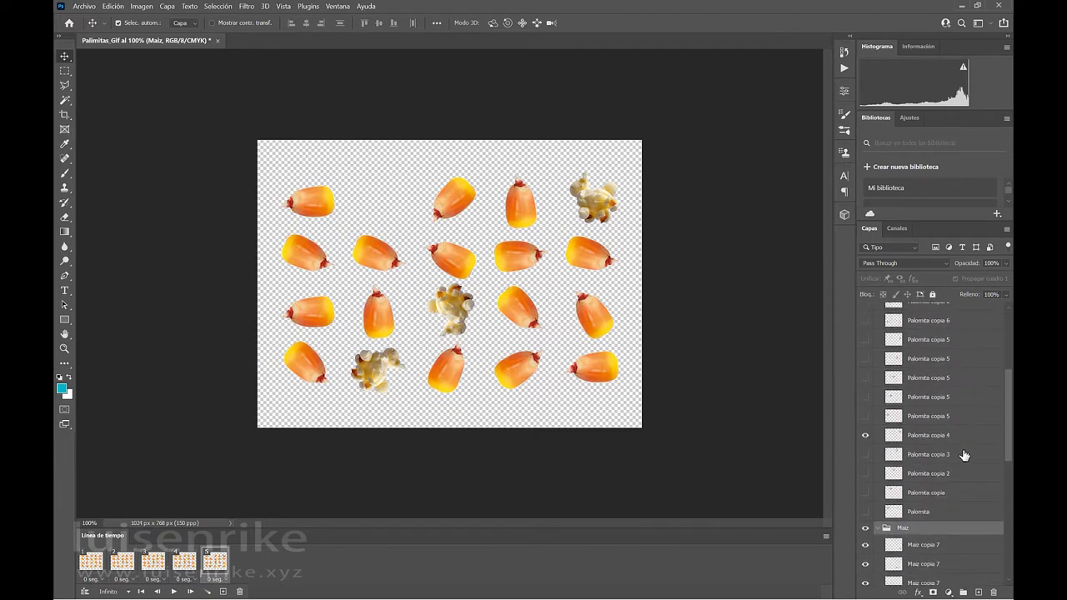
left_click(863, 399)
left_click(865, 494)
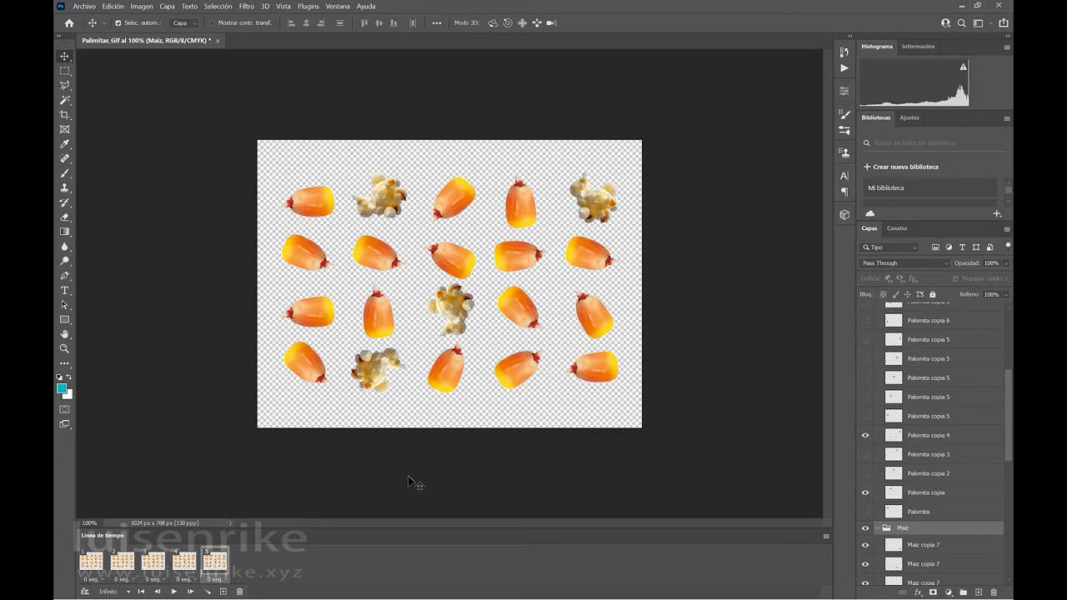
- Review the five animation frames in order to check the popcorn sequence
left_click(96, 572)
left_click(123, 565)
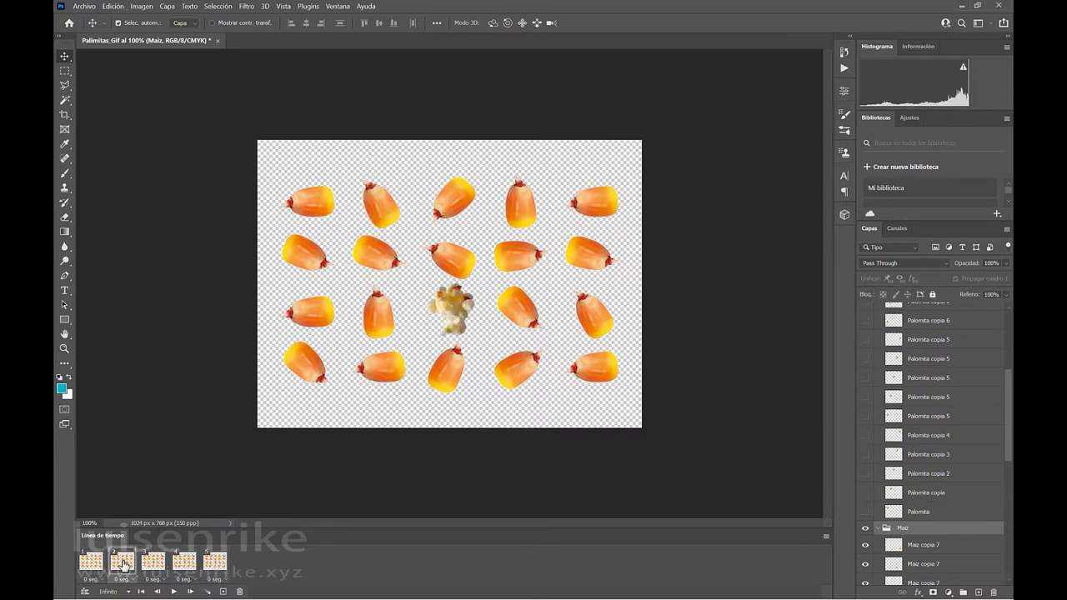
left_click(156, 564)
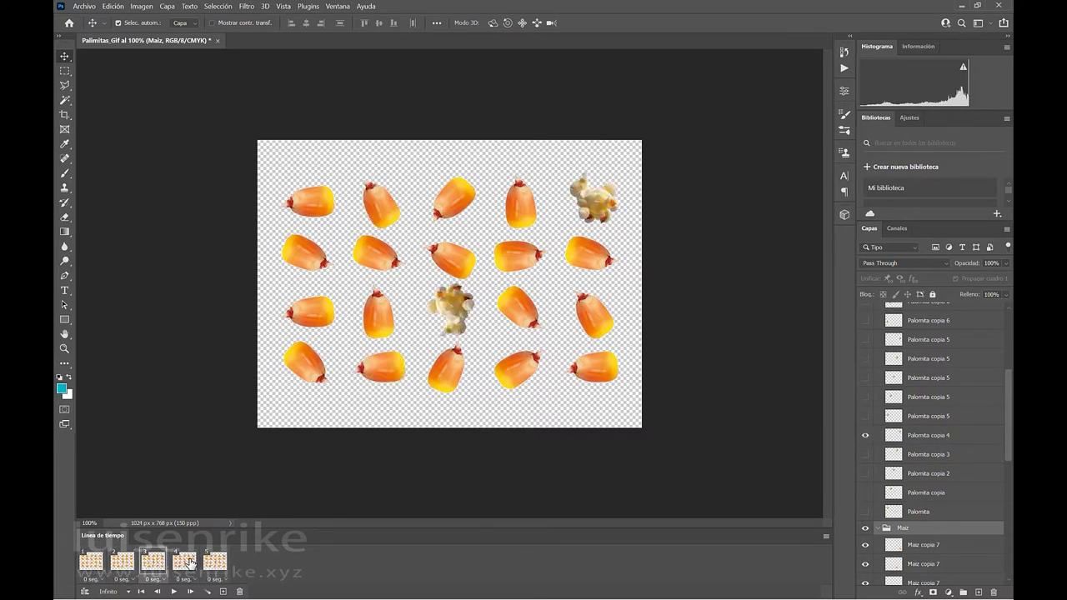
left_click(186, 565)
left_click(223, 565)
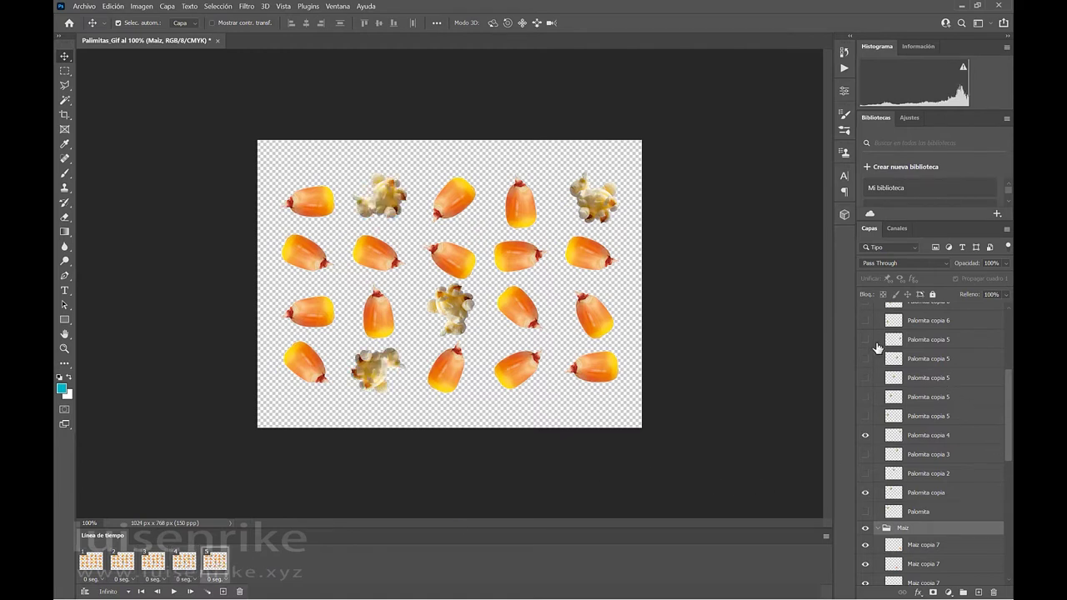
left_click(866, 322)
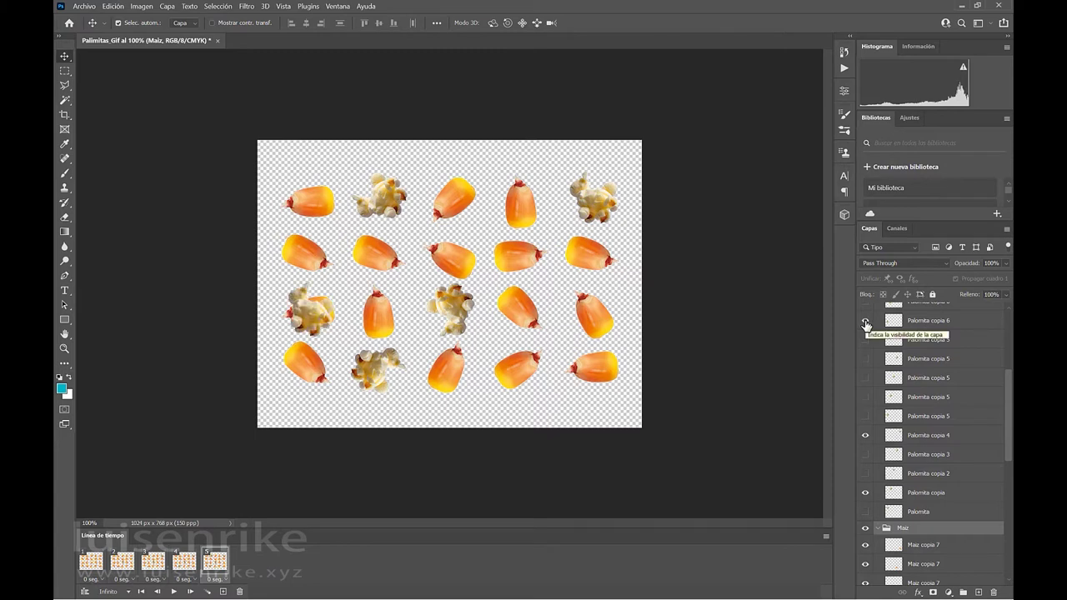
scroll(947, 472, "down", 2)
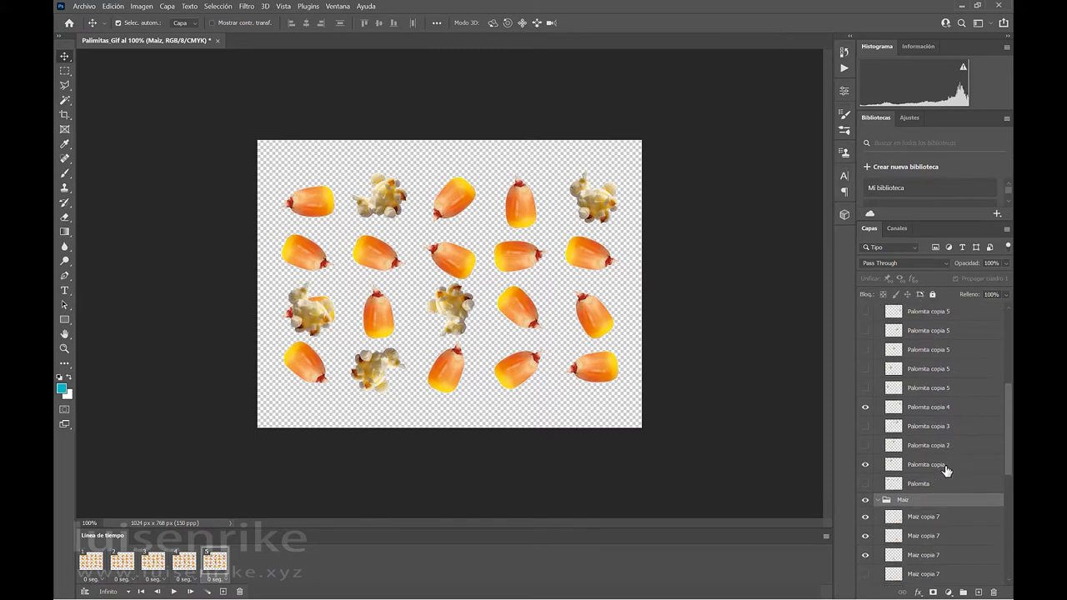
scroll(947, 472, "down", 1)
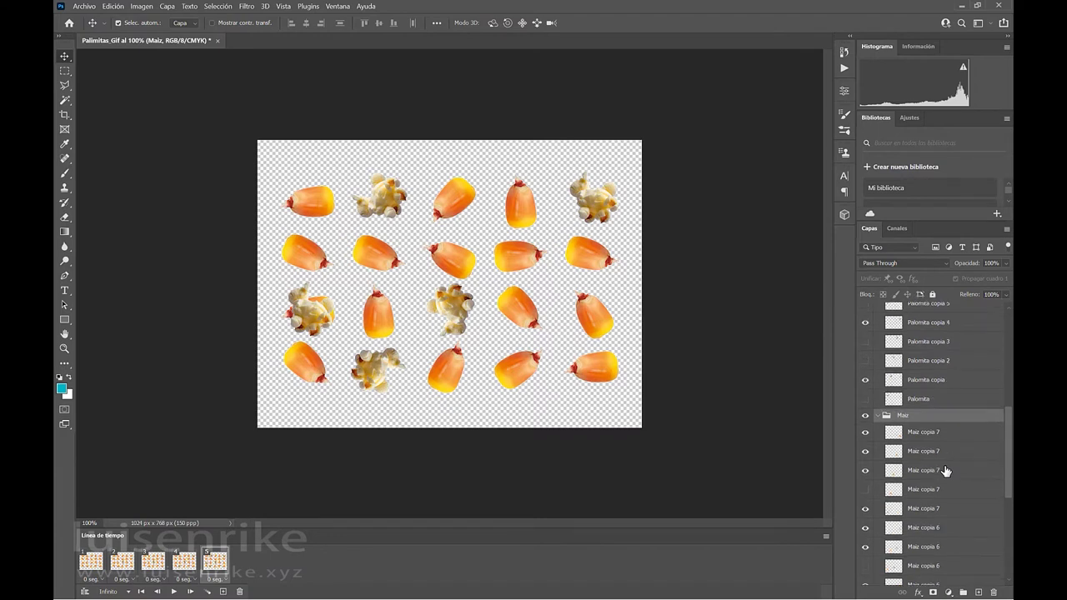
scroll(946, 472, "down", 2)
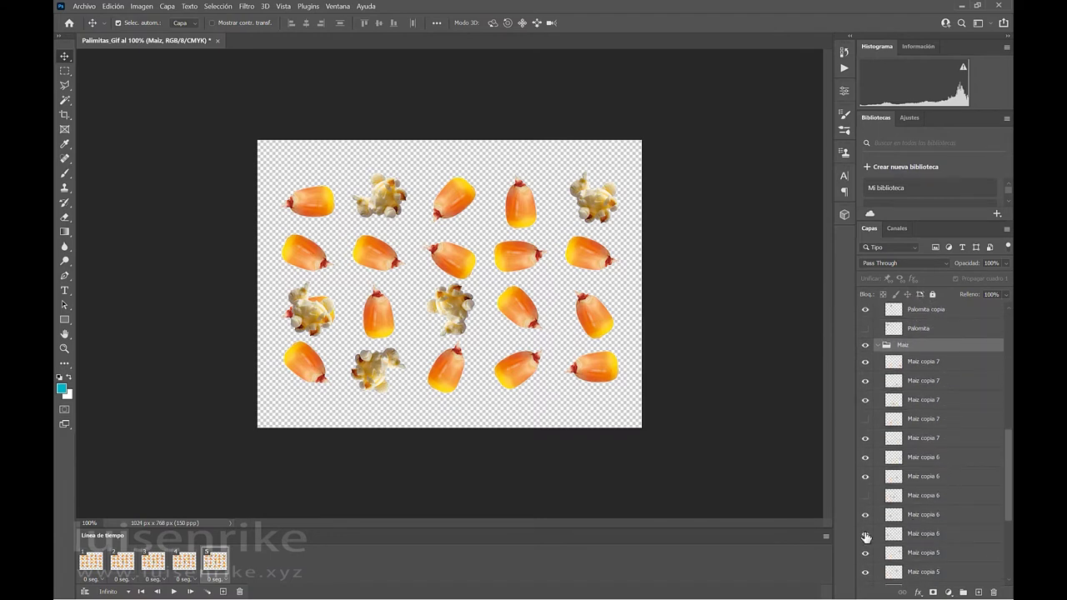
left_click(866, 536)
- Compare the fourth and fifth animation frames, ending on the fifth
left_click(175, 566)
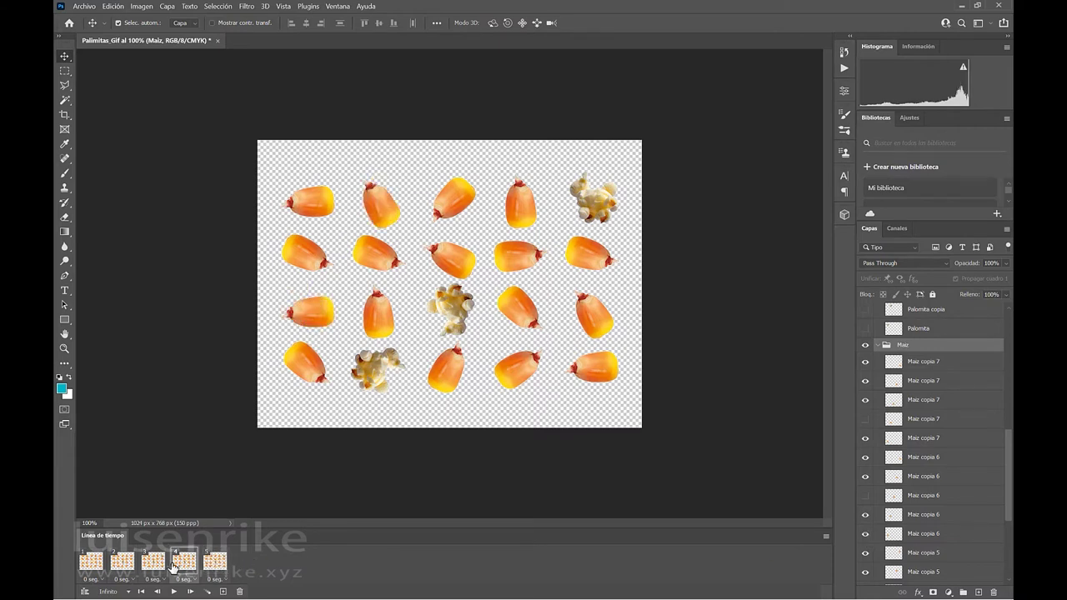
left_click(220, 572)
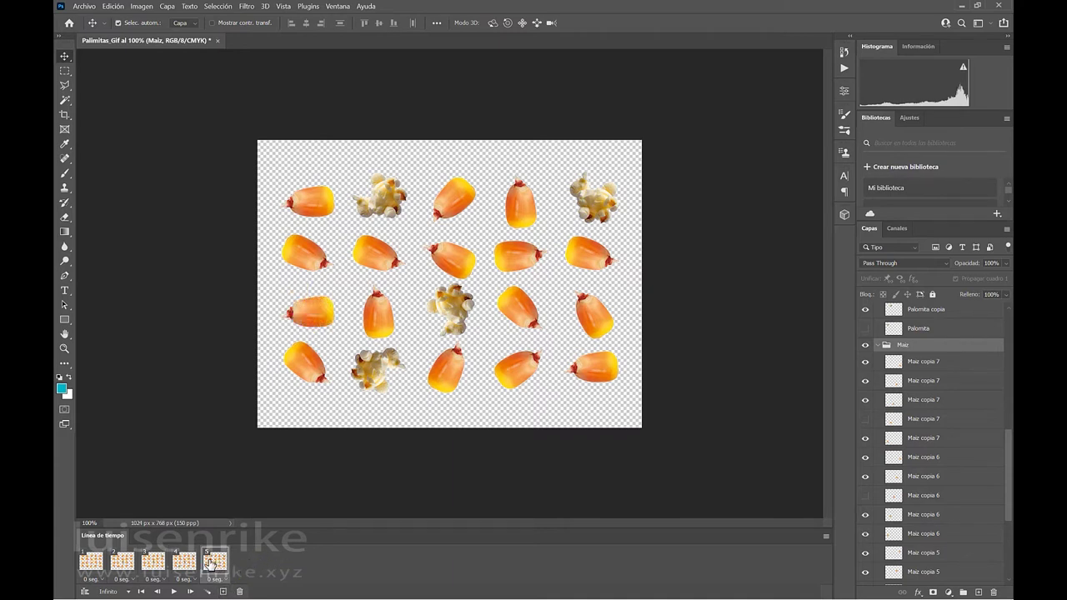
left_click(184, 564)
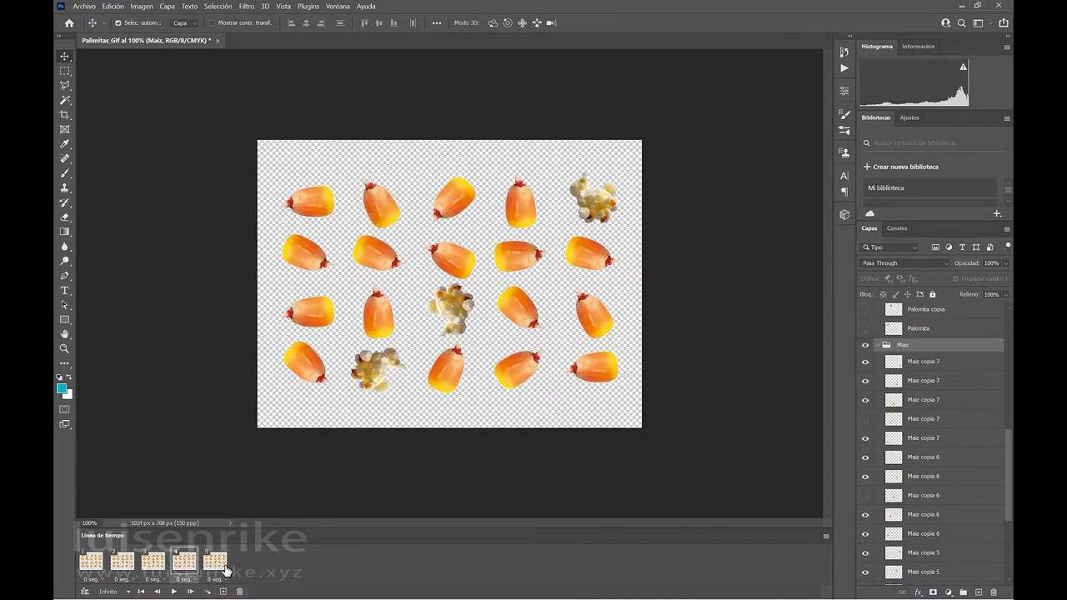
left_click(216, 563)
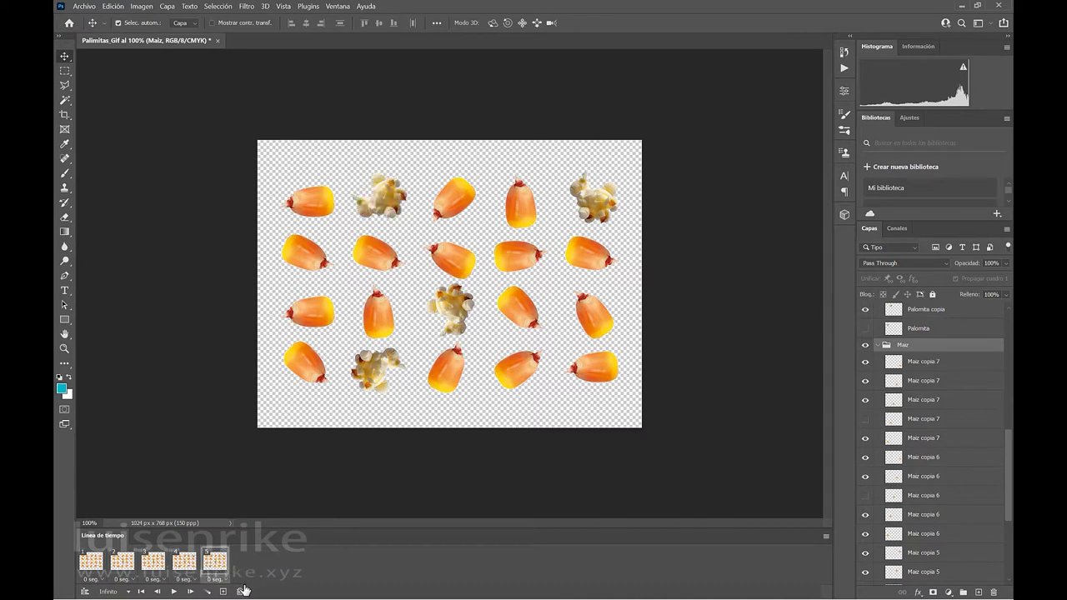
- Add a sixth animation frame and hide the last kernel of the bottom row, the uppermost Maiz copia 7 layer
left_click(223, 592)
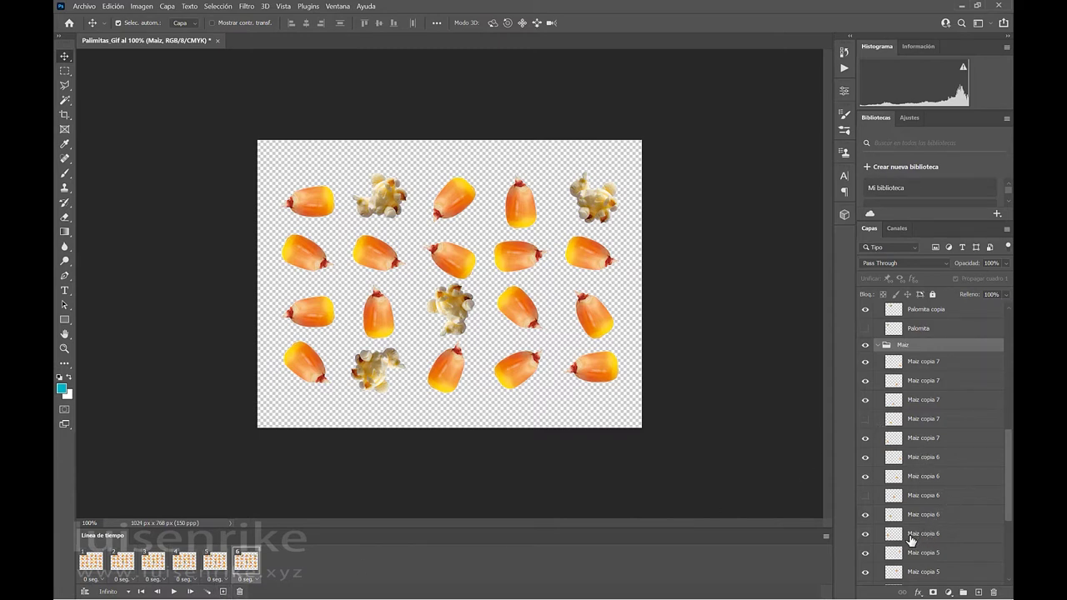
left_click(867, 517)
left_click(867, 517)
left_click(866, 553)
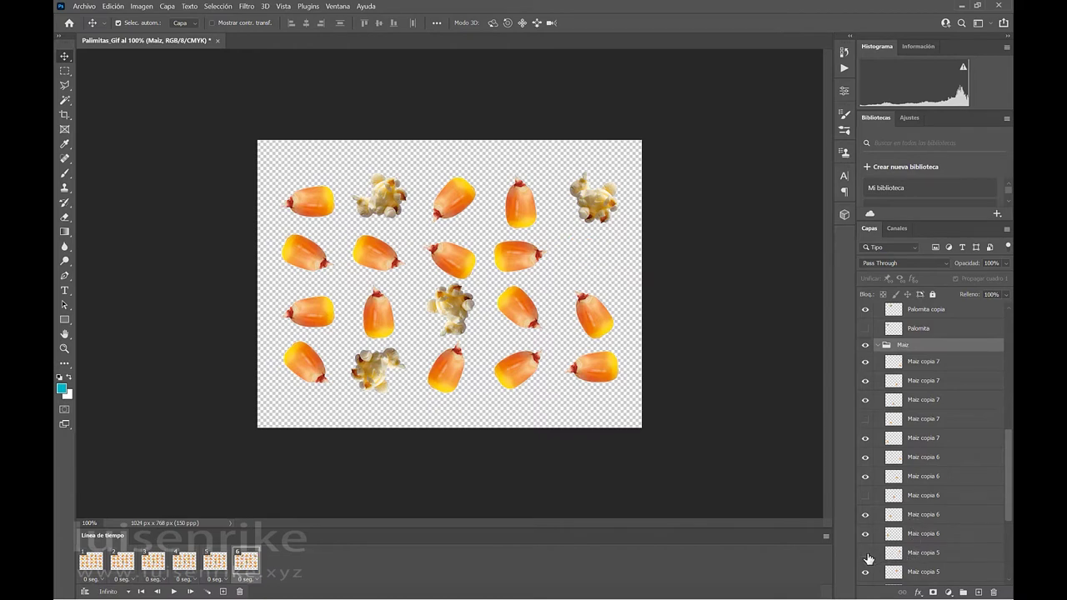
left_click(867, 554)
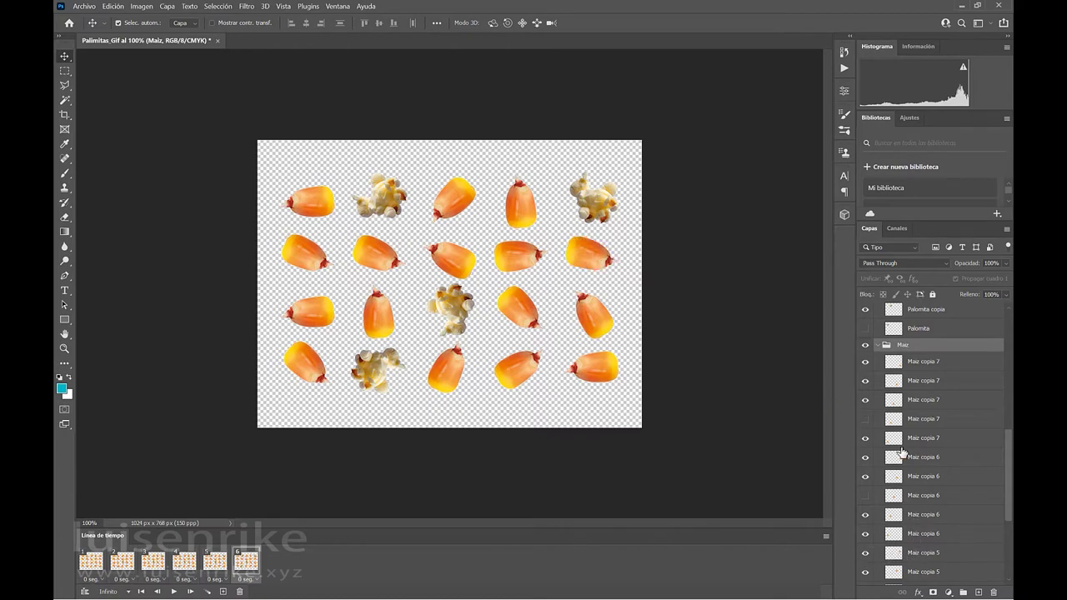
scroll(921, 466, "down", 5)
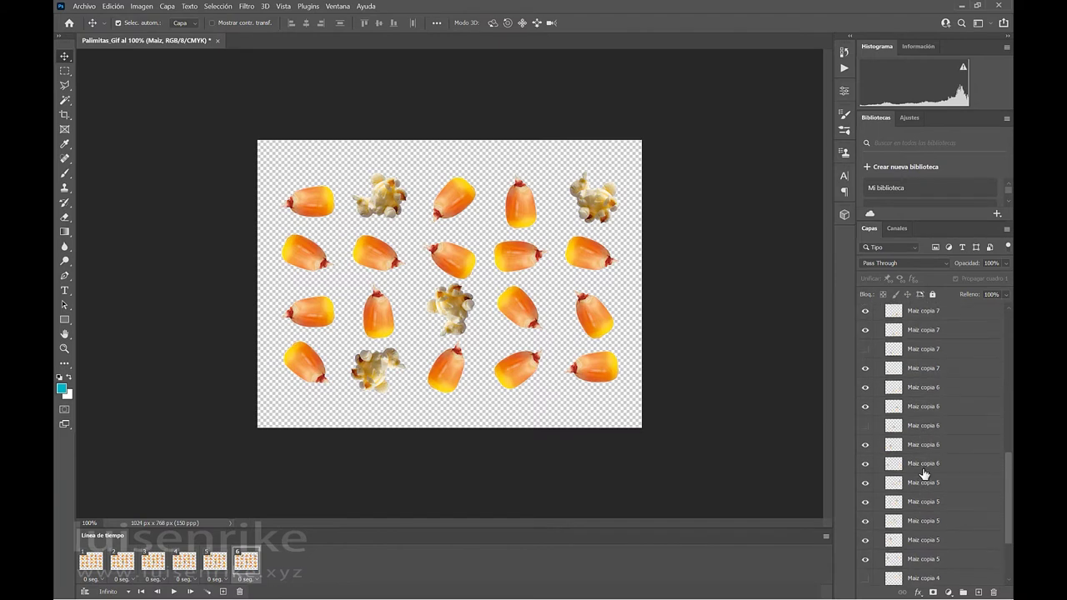
scroll(915, 511, "down", 2)
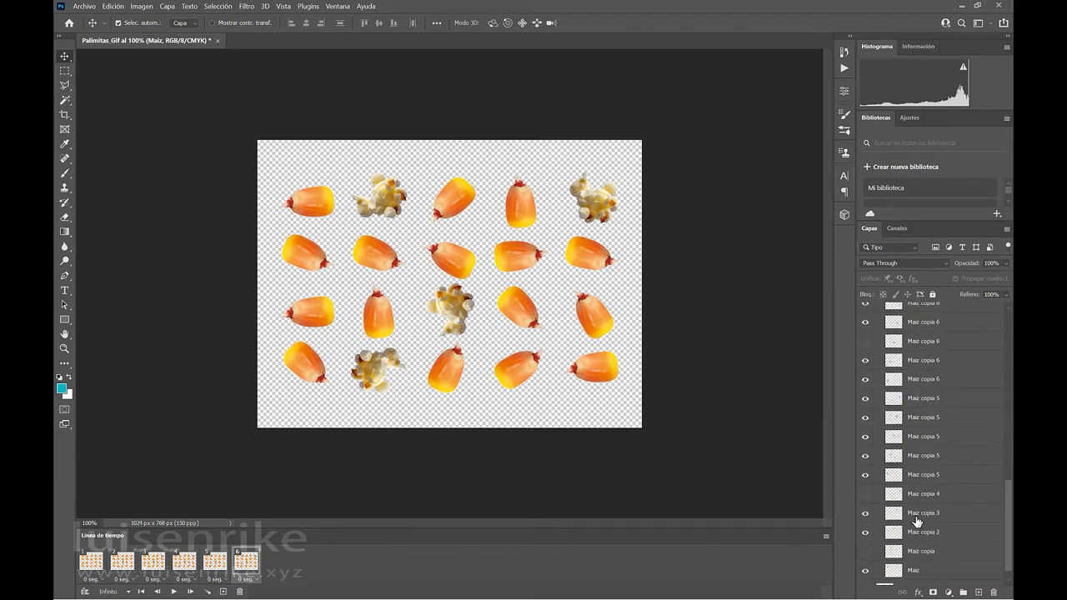
scroll(913, 505, "up", 4)
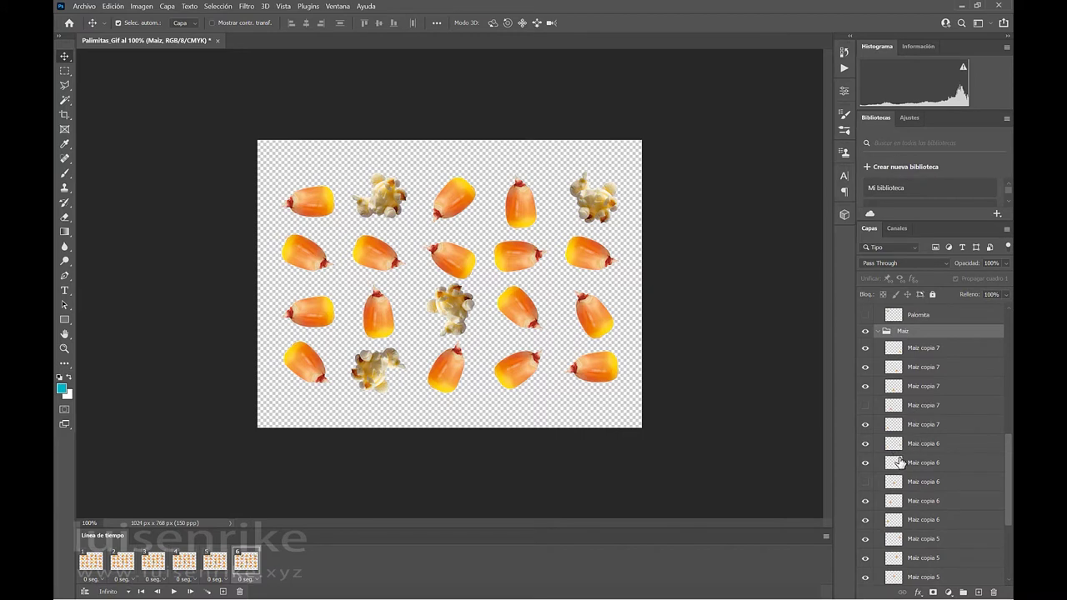
left_click(867, 350)
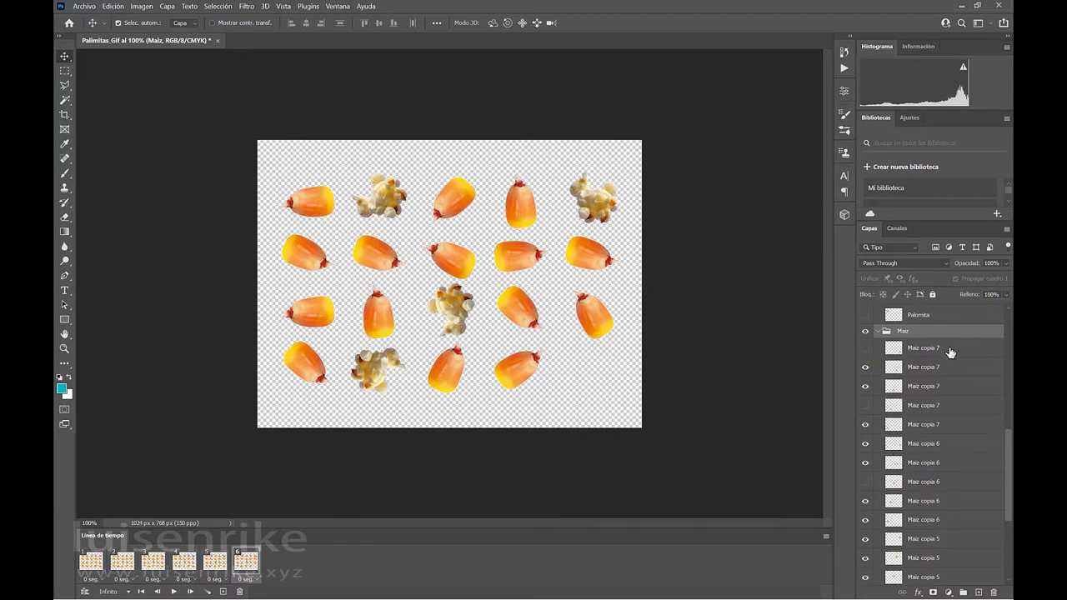
- Show the matching Palomita copia 6 popcorn at the end of the bottom row and compare the fifth and sixth frames
scroll(952, 353, "up", 1)
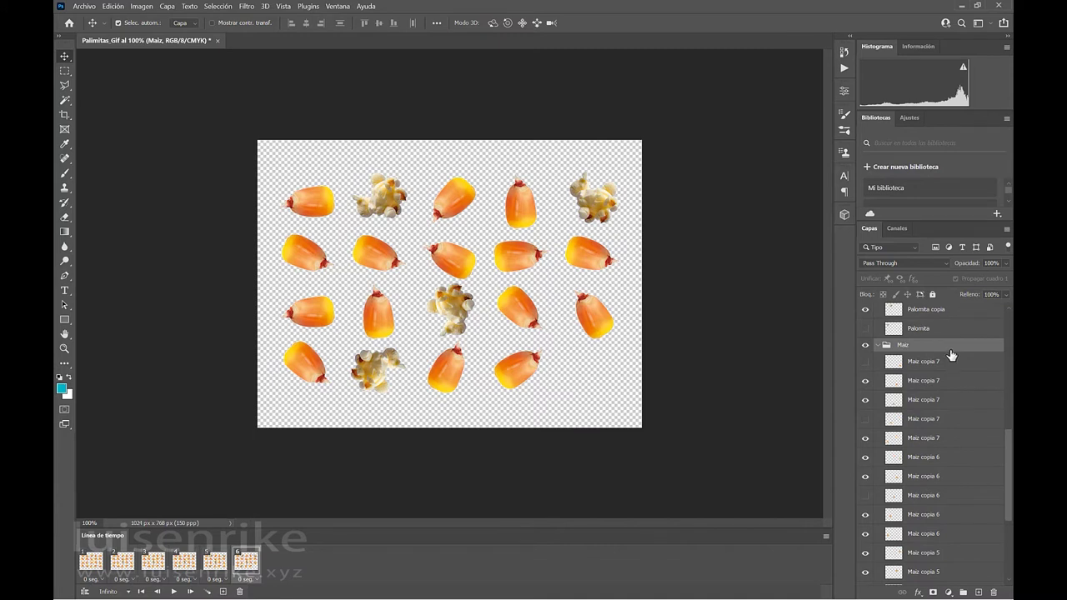
scroll(953, 354, "up", 5)
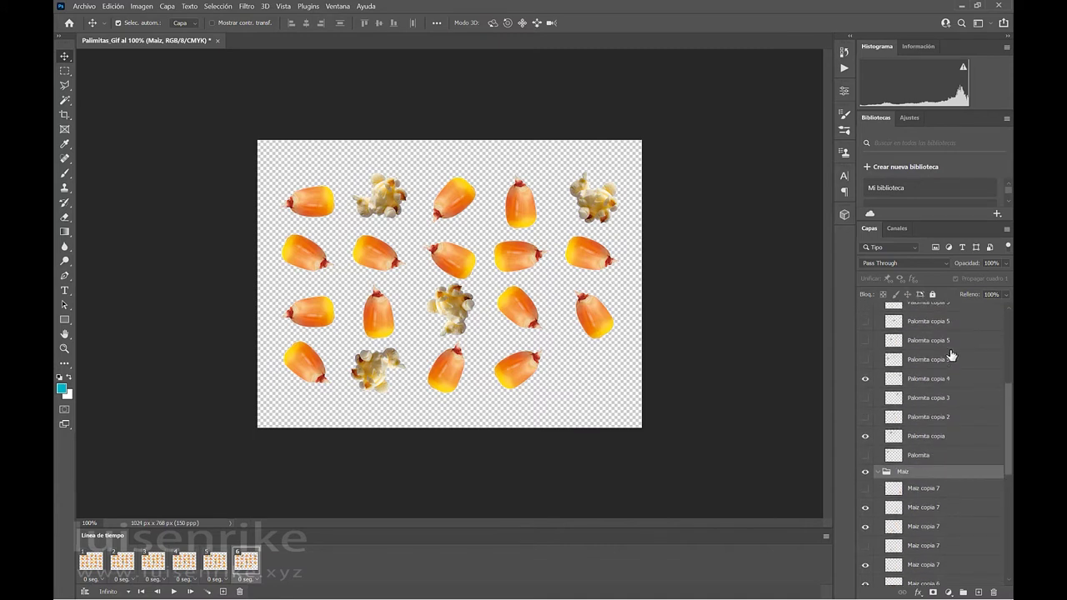
scroll(950, 353, "up", 10)
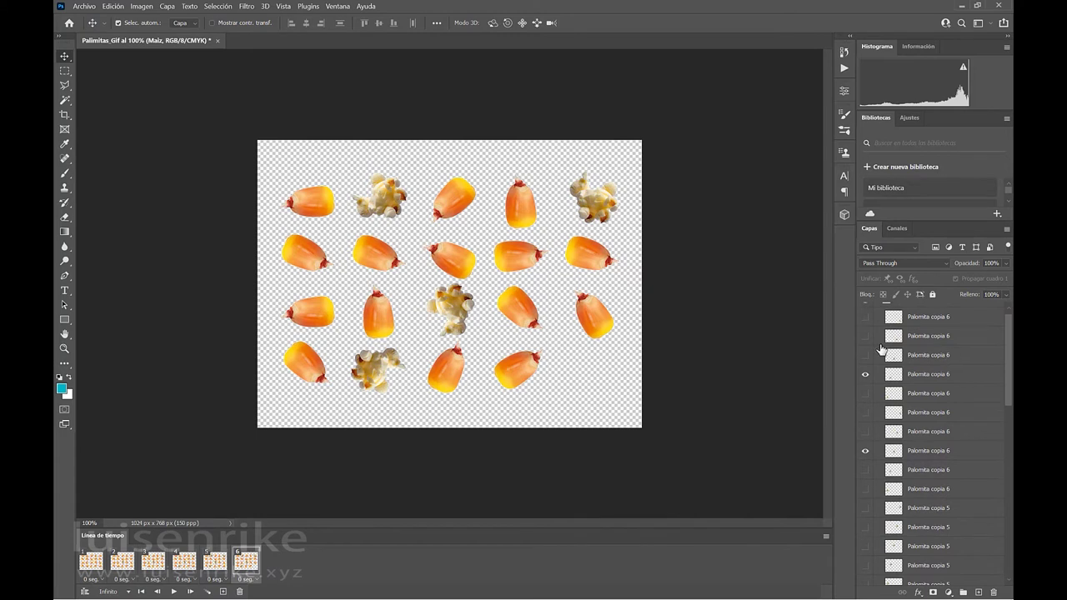
left_click(865, 318)
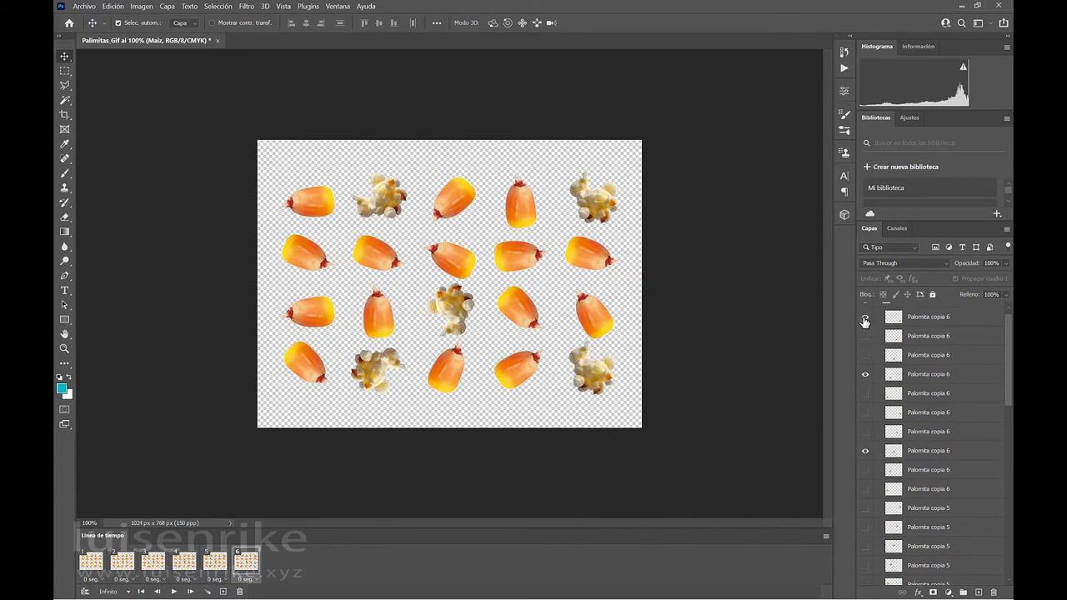
left_click_drag(241, 552, 201, 563)
left_click(216, 562)
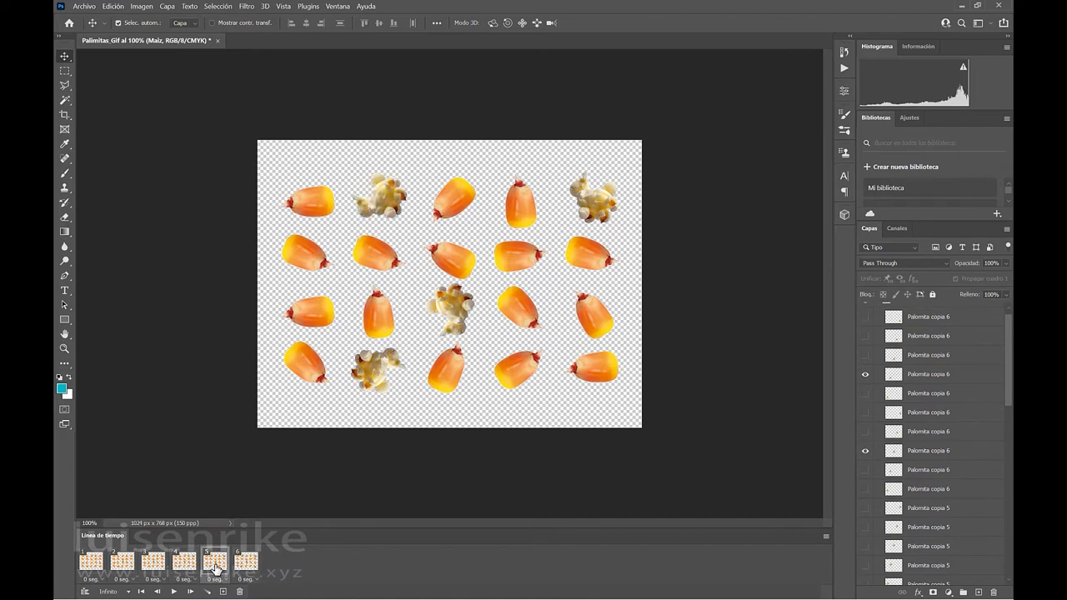
left_click(249, 564)
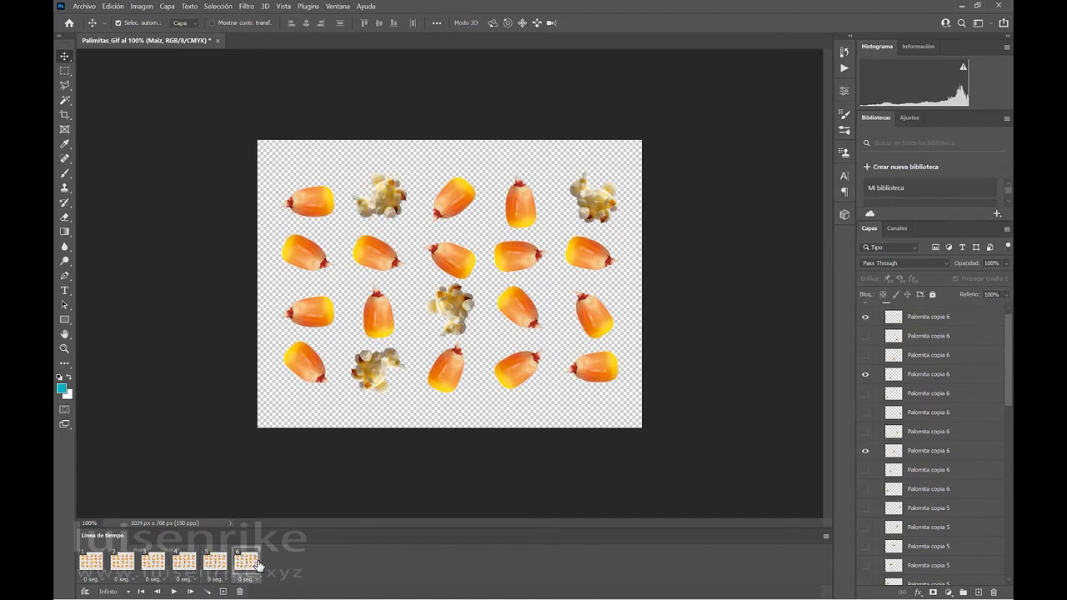
- Add a seventh animation frame and show the Palomita copia 5 popcorn over the fourth kernel of the second row
left_click(224, 592)
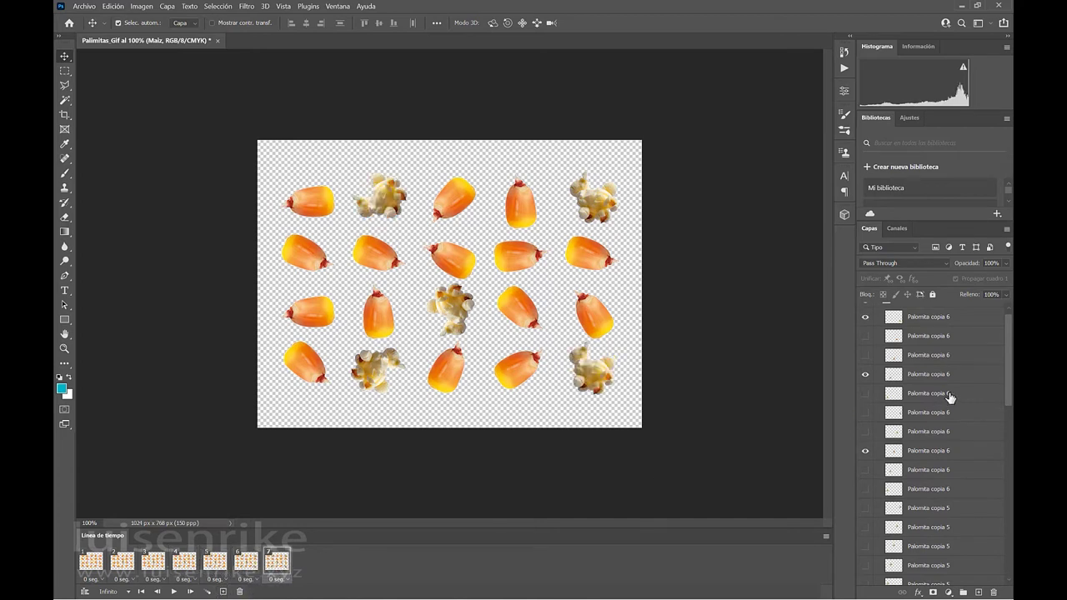
scroll(966, 435, "down", 3)
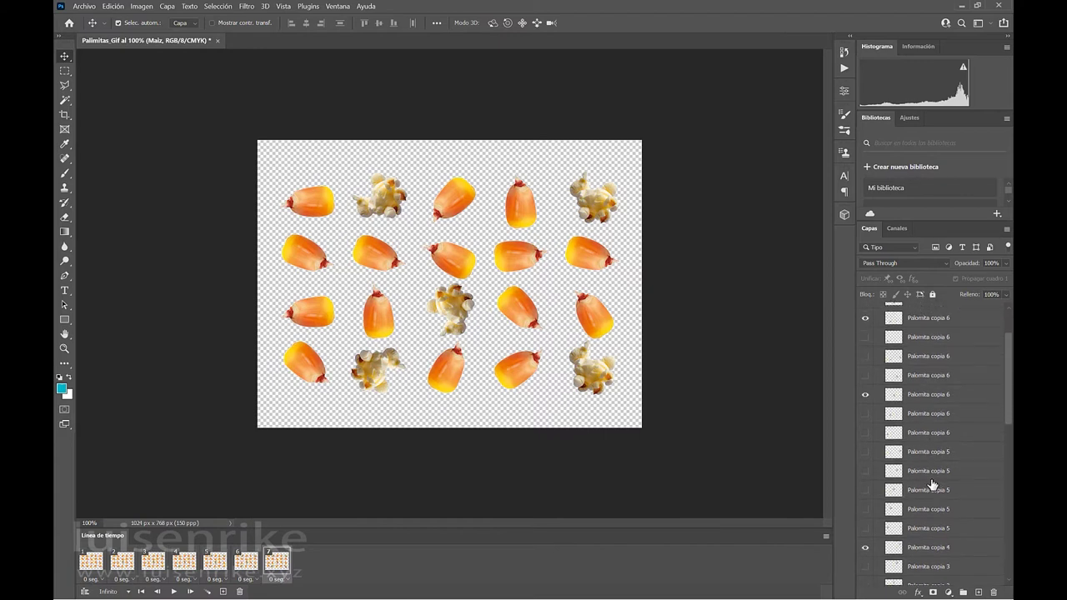
left_click(864, 472)
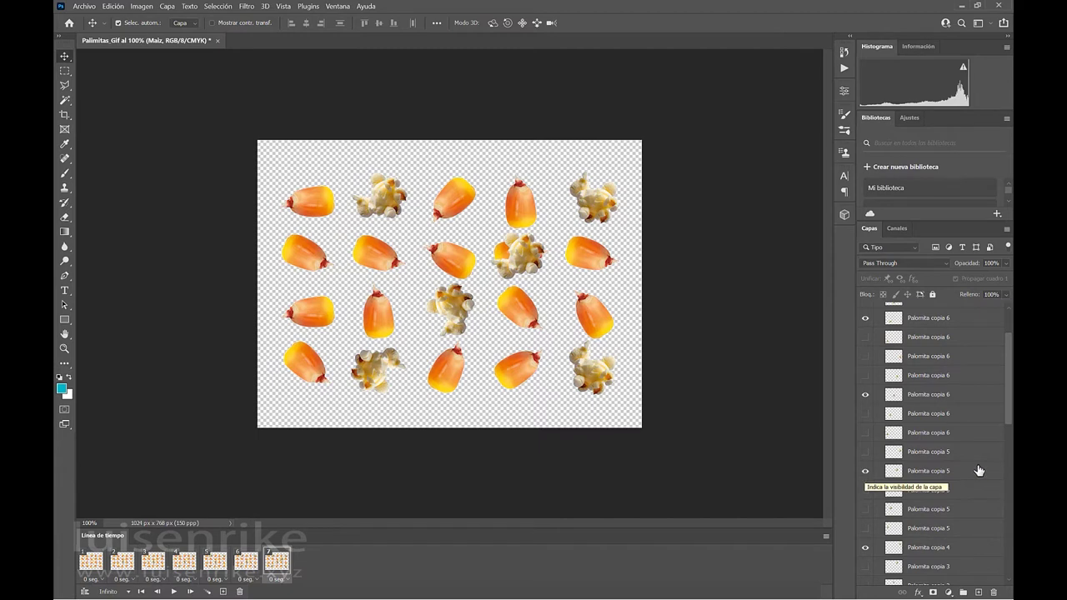
- Hide the Maiz copia 5 kernel beneath the second row's fourth popcorn and compare the sixth and seventh frames
scroll(977, 470, "down", 10)
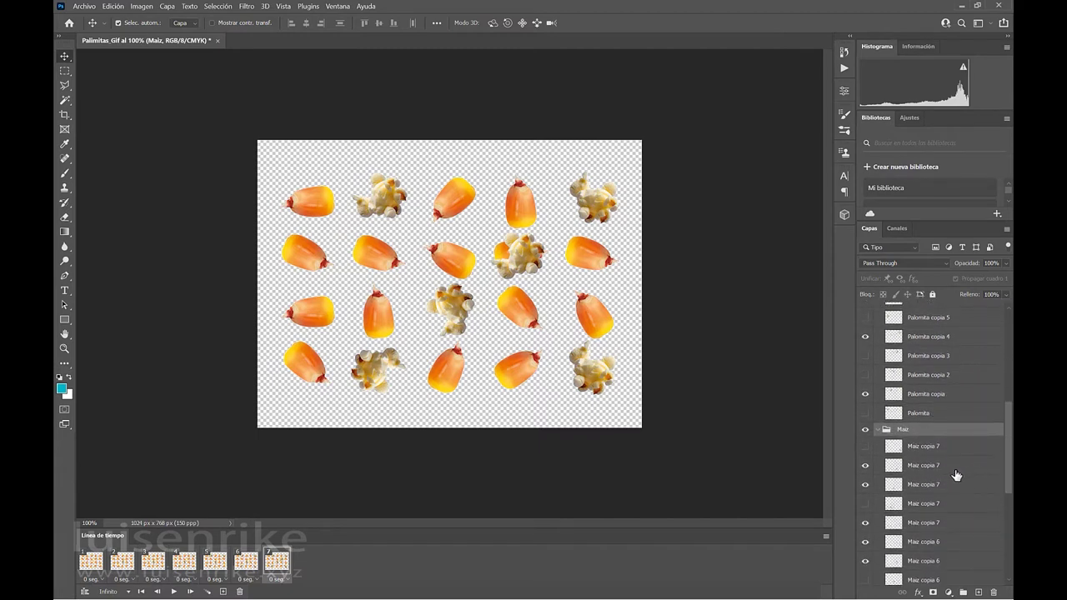
scroll(940, 496, "down", 3)
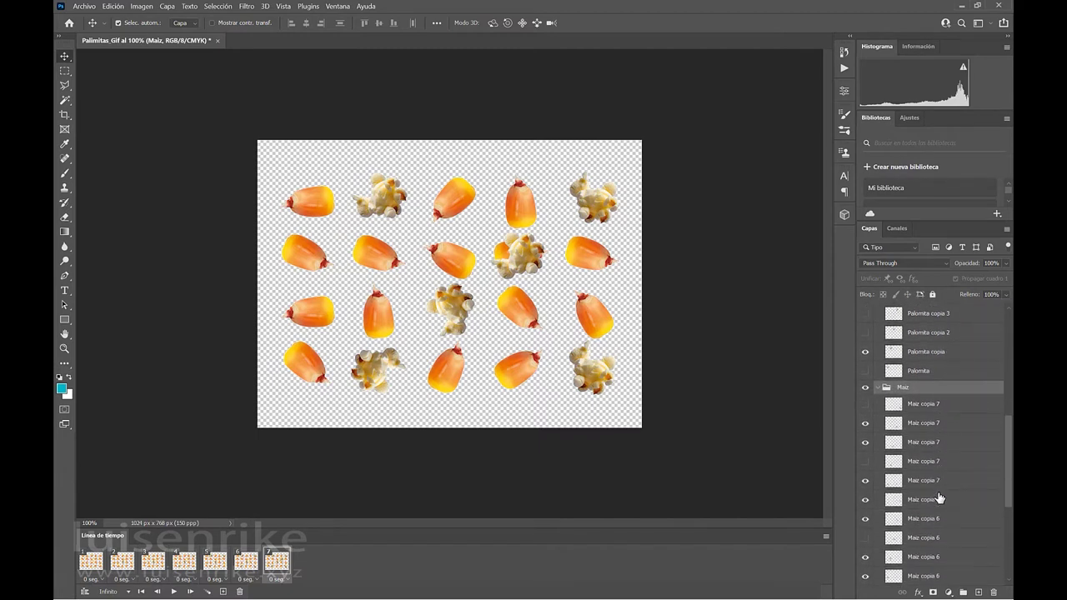
left_click(865, 520)
left_click(865, 520)
scroll(867, 527, "down", 1)
left_click(865, 574)
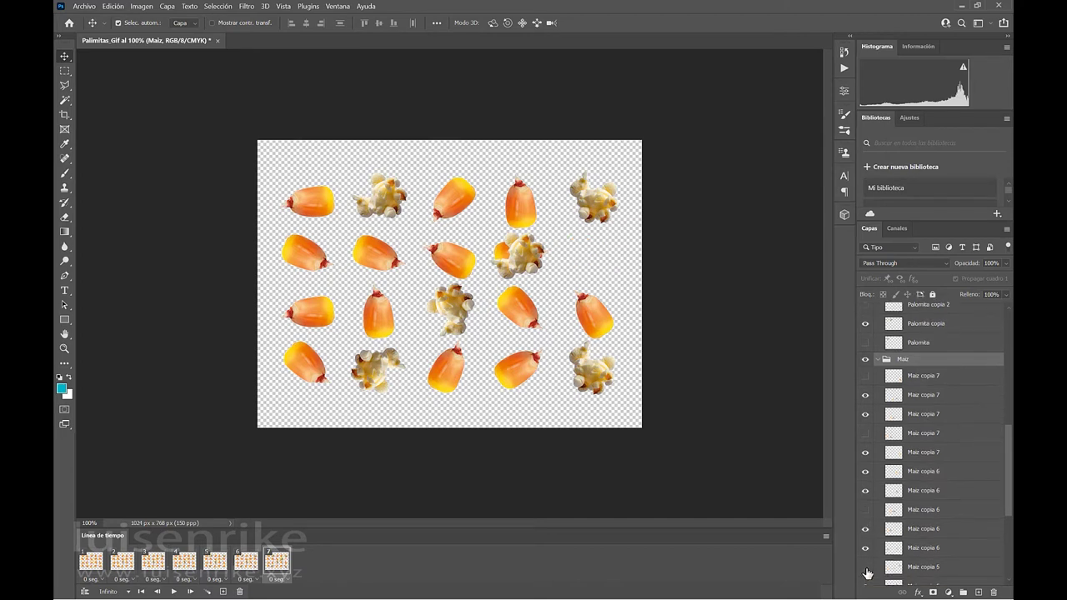
left_click(866, 573)
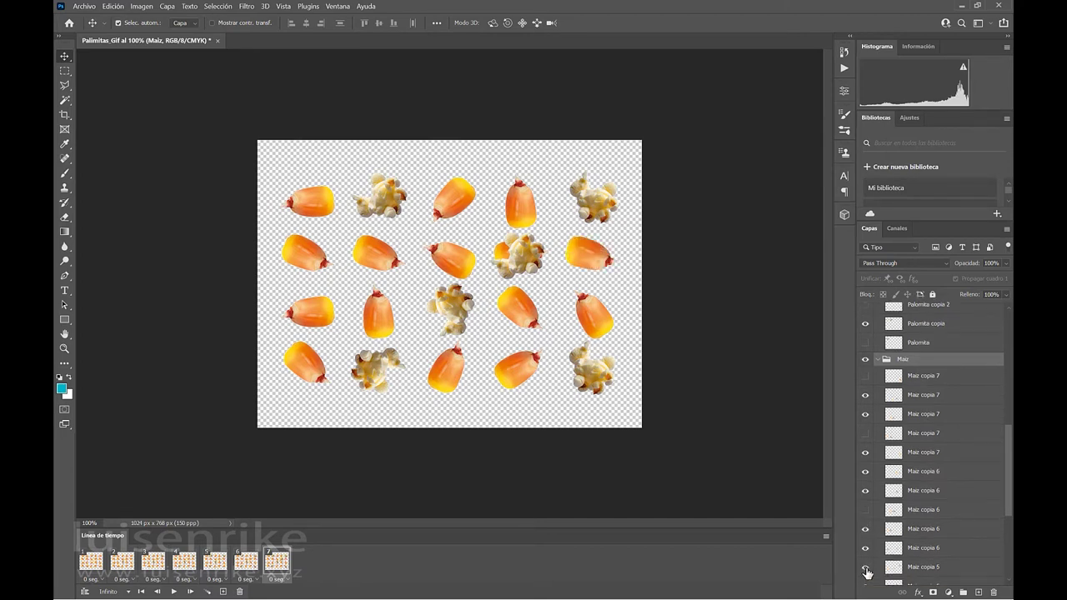
scroll(866, 567, "down", 1)
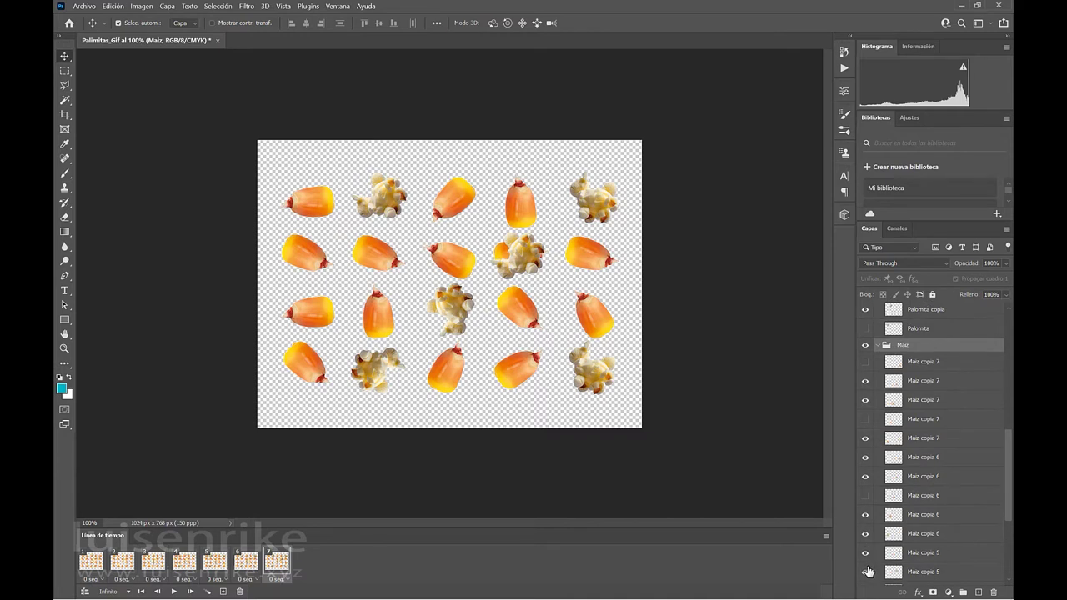
left_click(867, 573)
left_click(869, 572)
left_click(250, 571)
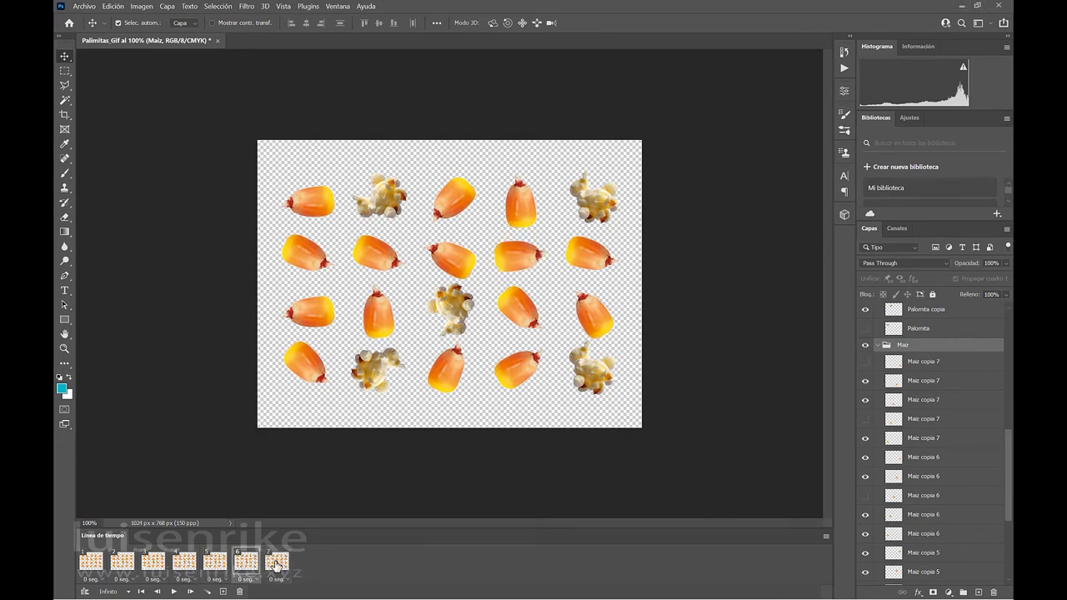
left_click(278, 565)
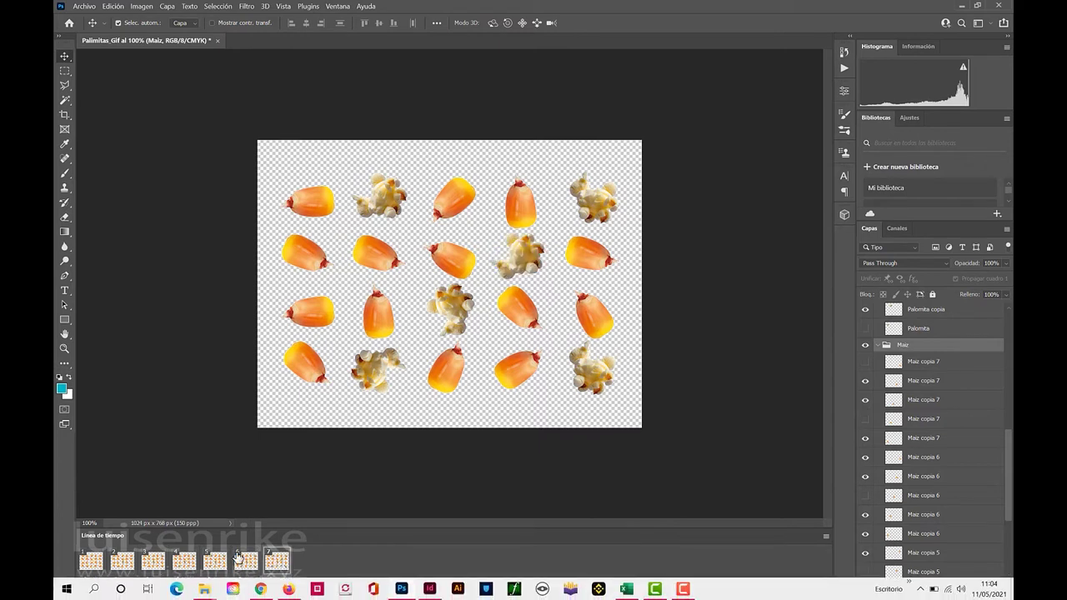
- Add an eighth animation frame and hide the first kernel of the third row, a Maiz copia 6 layer
left_click(224, 592)
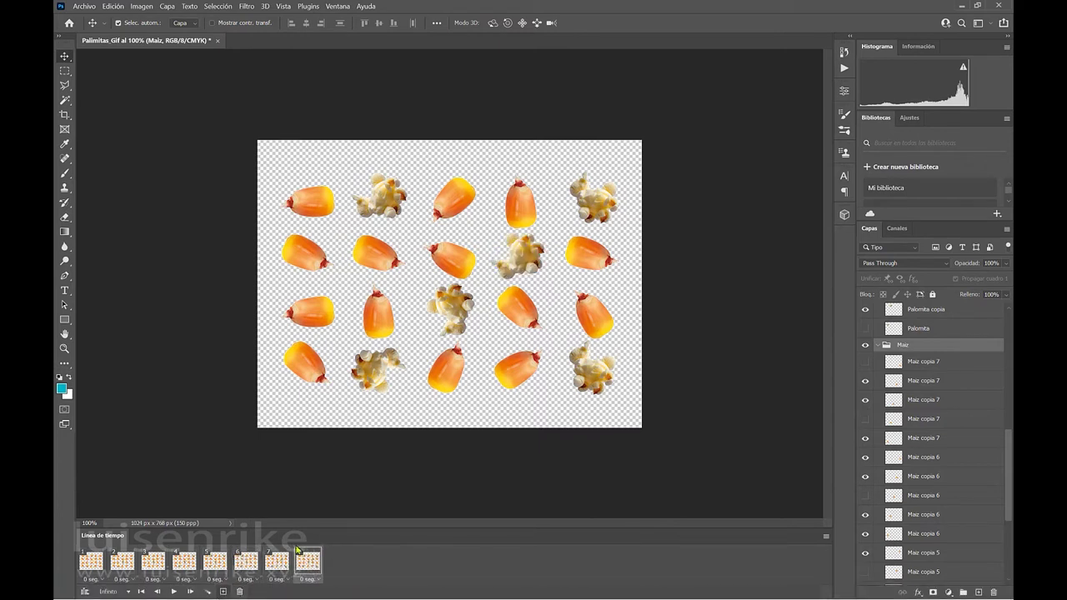
scroll(915, 464, "down", 5)
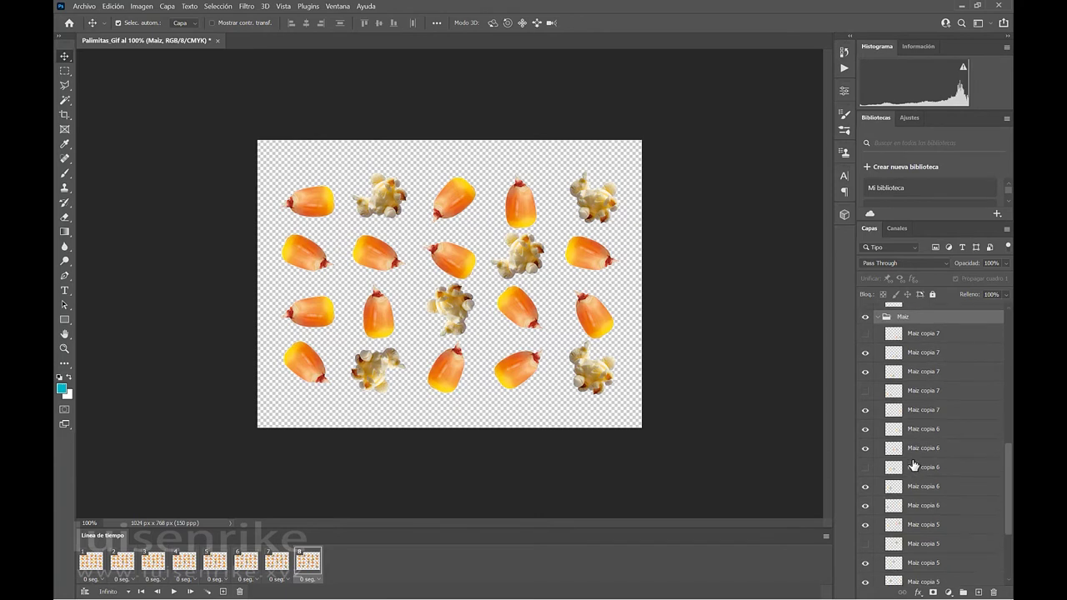
scroll(915, 463, "down", 4)
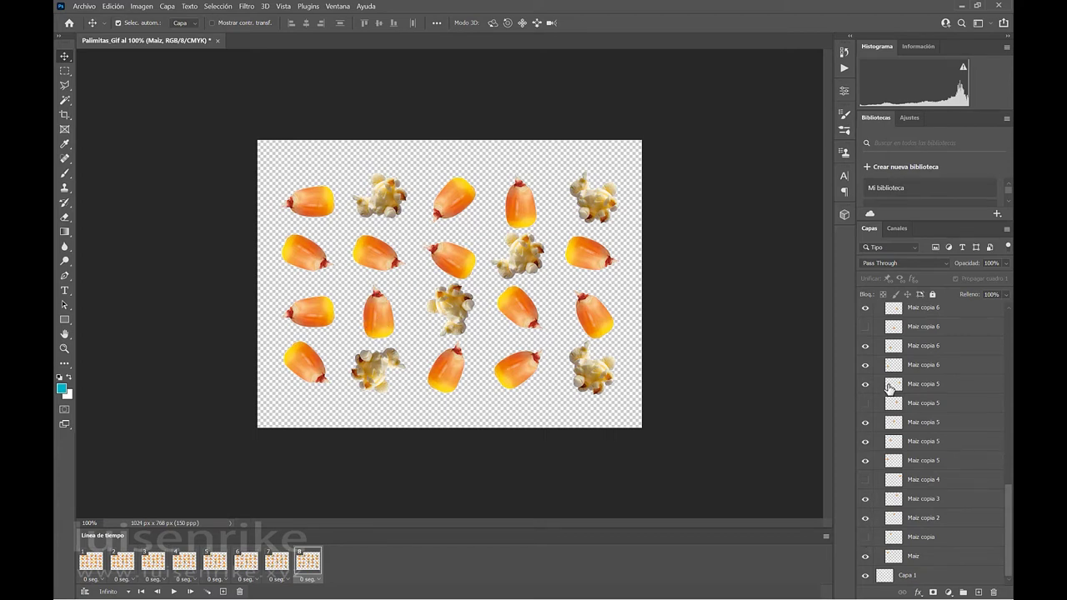
left_click(866, 364)
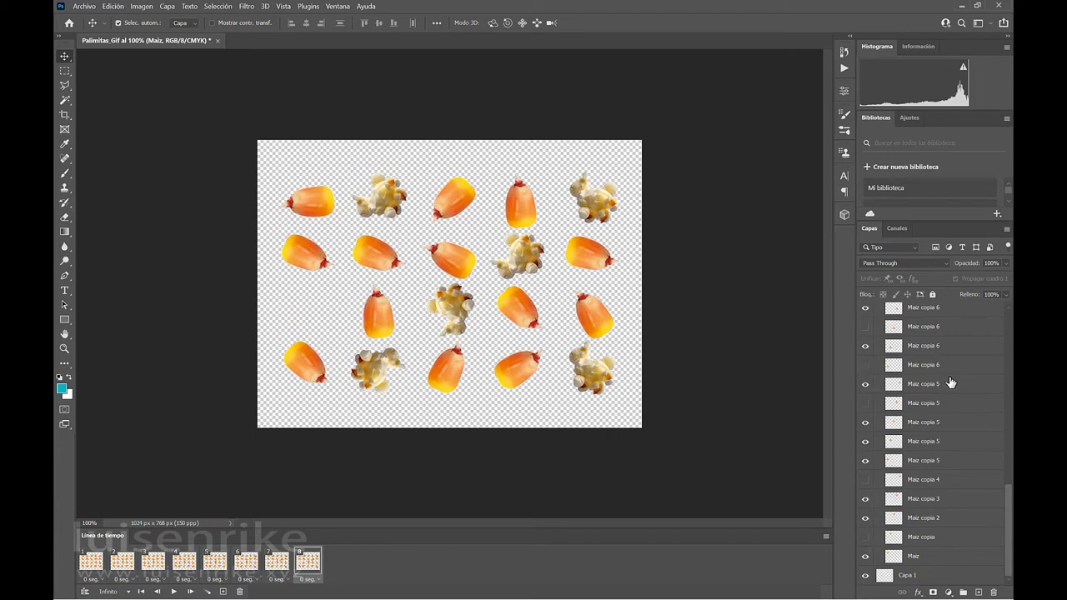
- Find and show the matching Palomita copia 6 popcorn in the empty first position of the third row
scroll(970, 389, "up", 3)
scroll(967, 388, "up", 5)
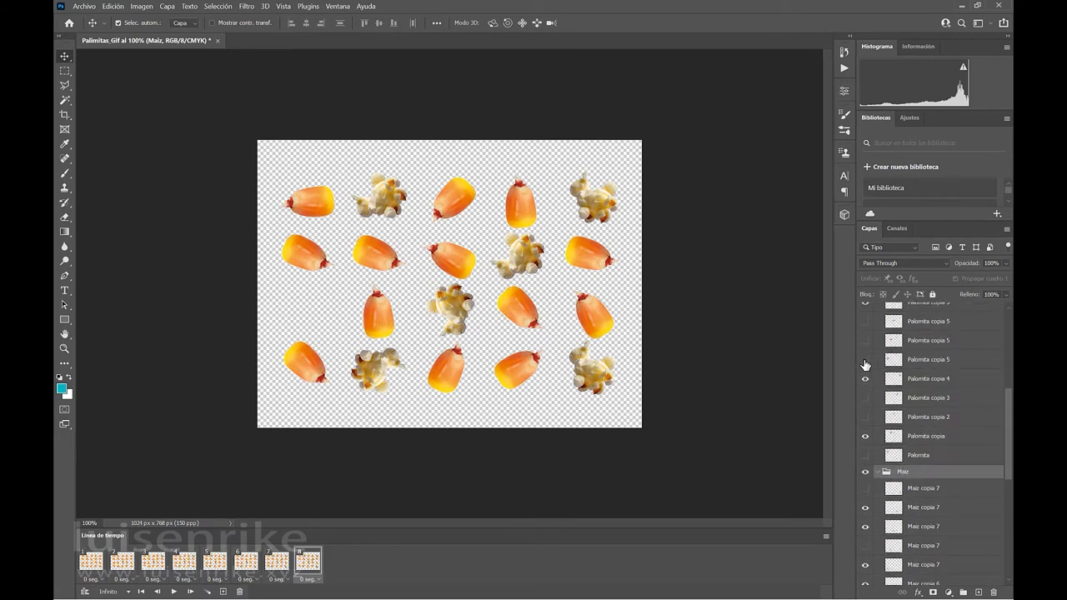
left_click(866, 362)
left_click(866, 363)
left_click(865, 457)
left_click(866, 456)
scroll(886, 425, "up", 4)
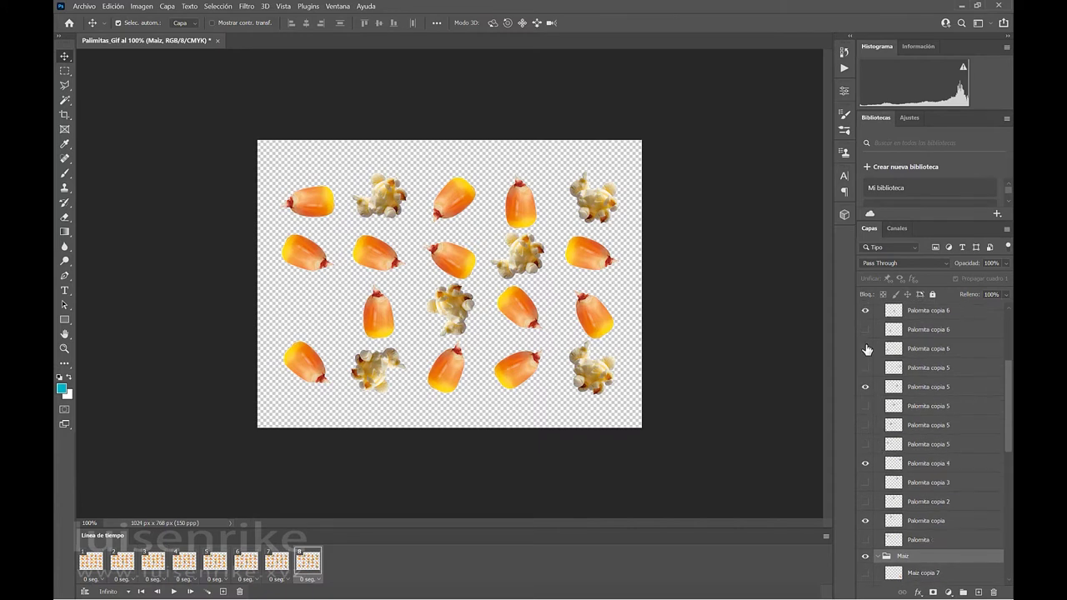
left_click(866, 331)
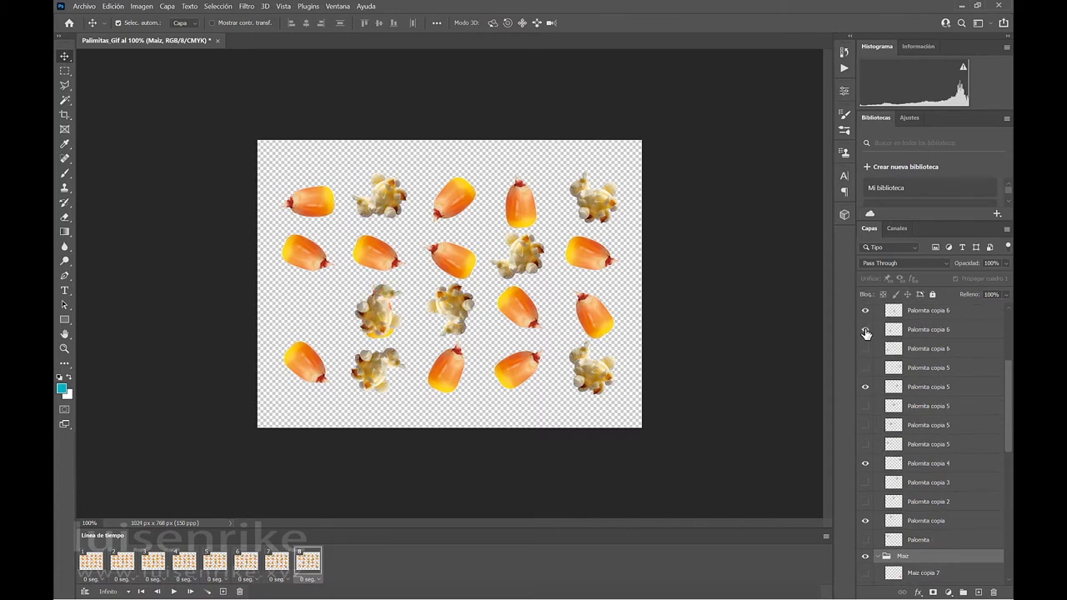
left_click(866, 331)
left_click(864, 350)
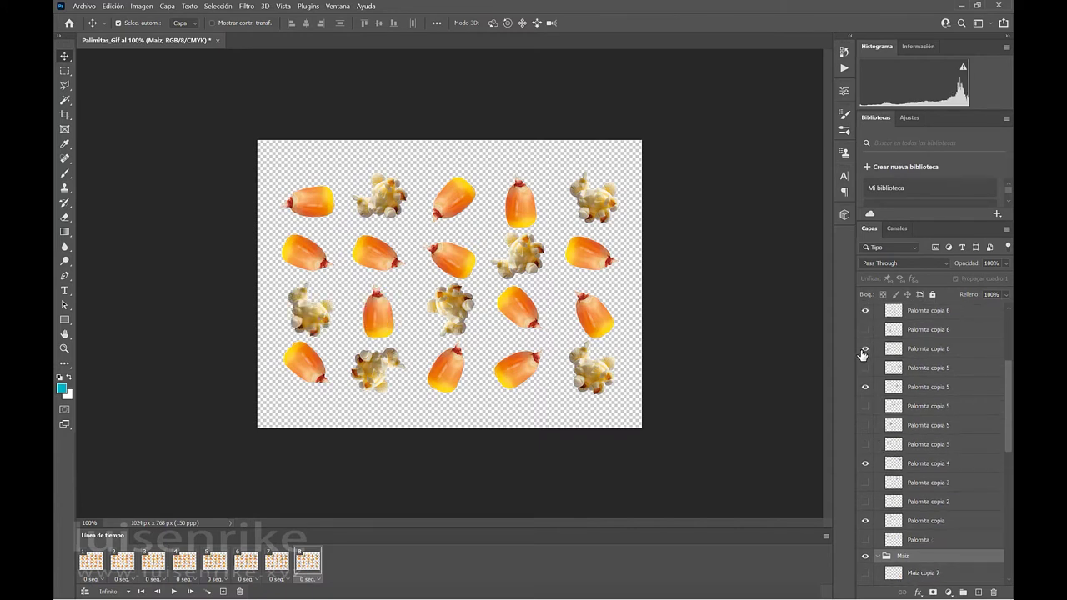
- Add a ninth animation frame and swap the second row's second kernel, a Maiz copia 5 layer, for its Palomita copia 5 popcorn
left_click(223, 591)
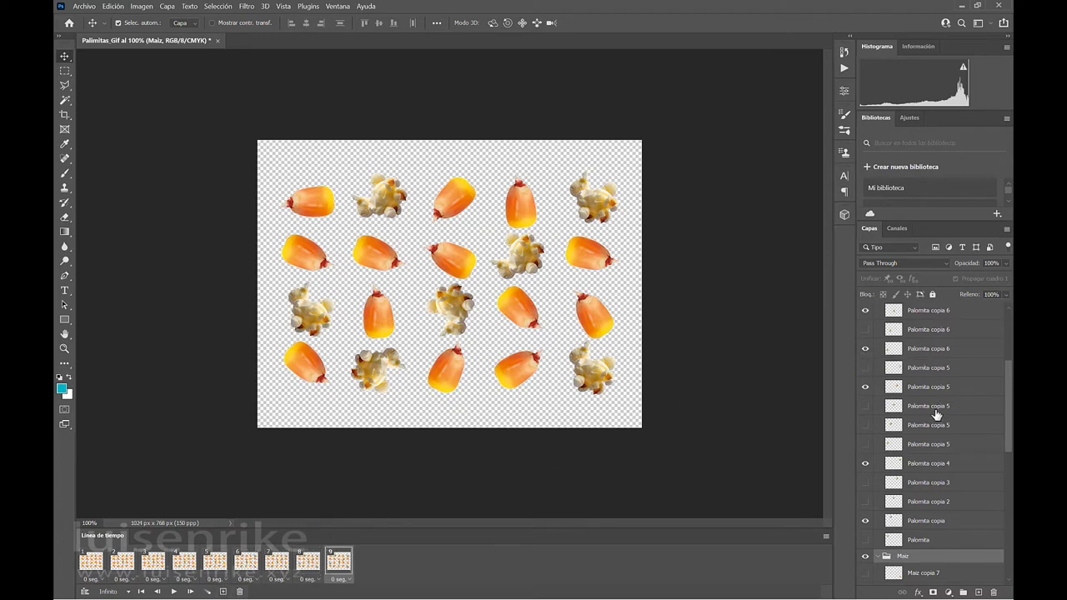
left_click(865, 426)
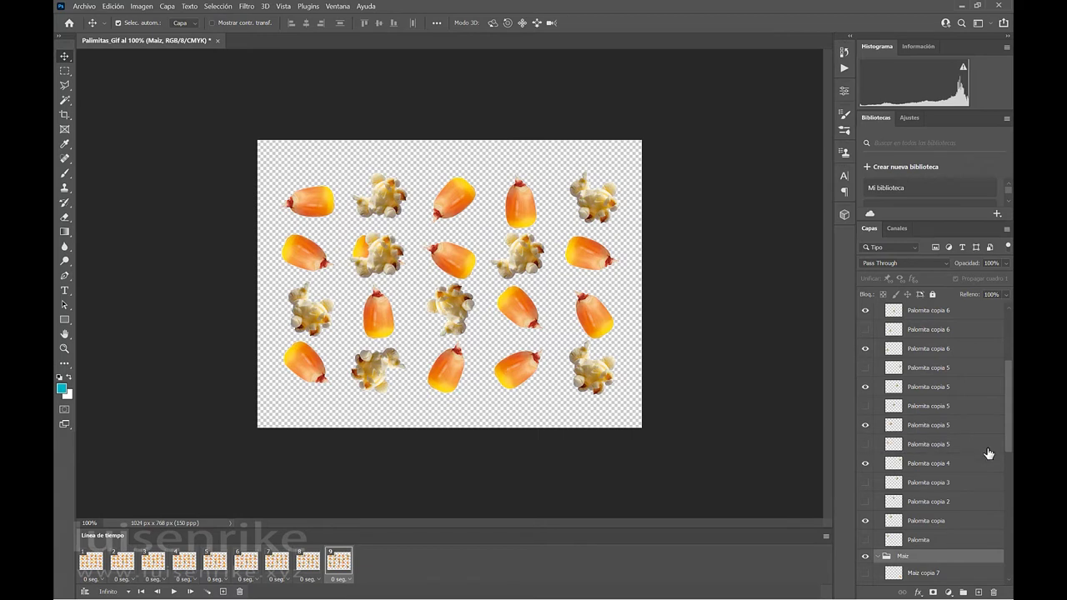
scroll(990, 453, "down", 10)
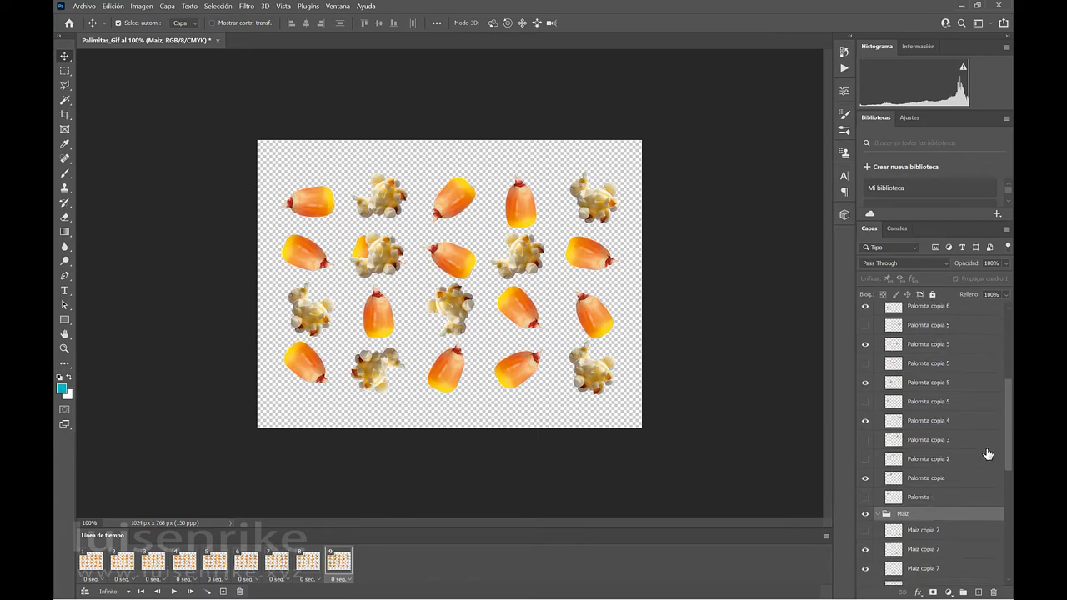
scroll(988, 454, "down", 1)
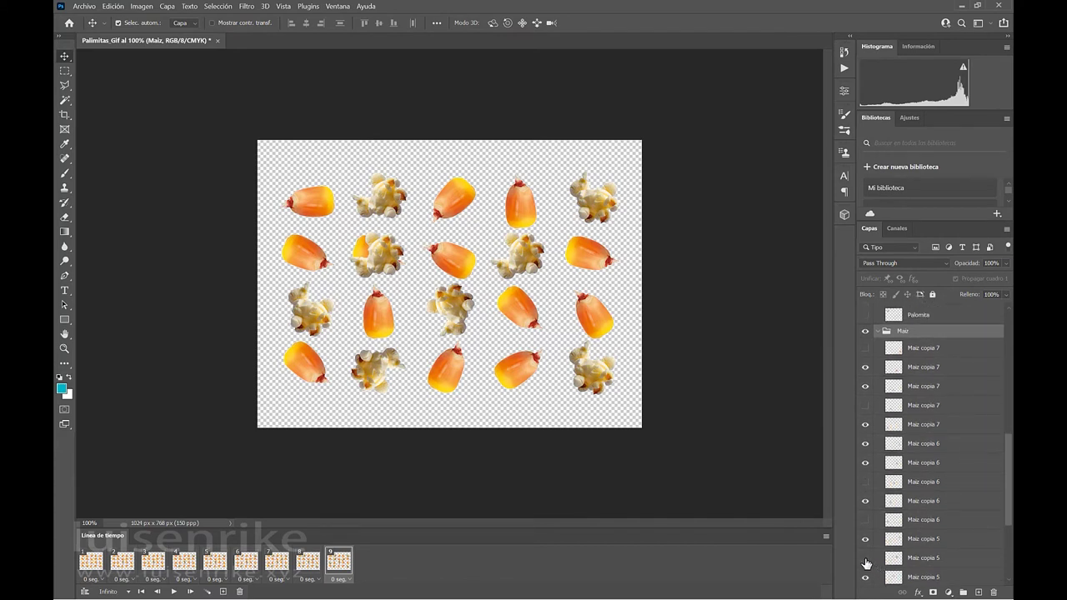
left_click(864, 562)
left_click(864, 564)
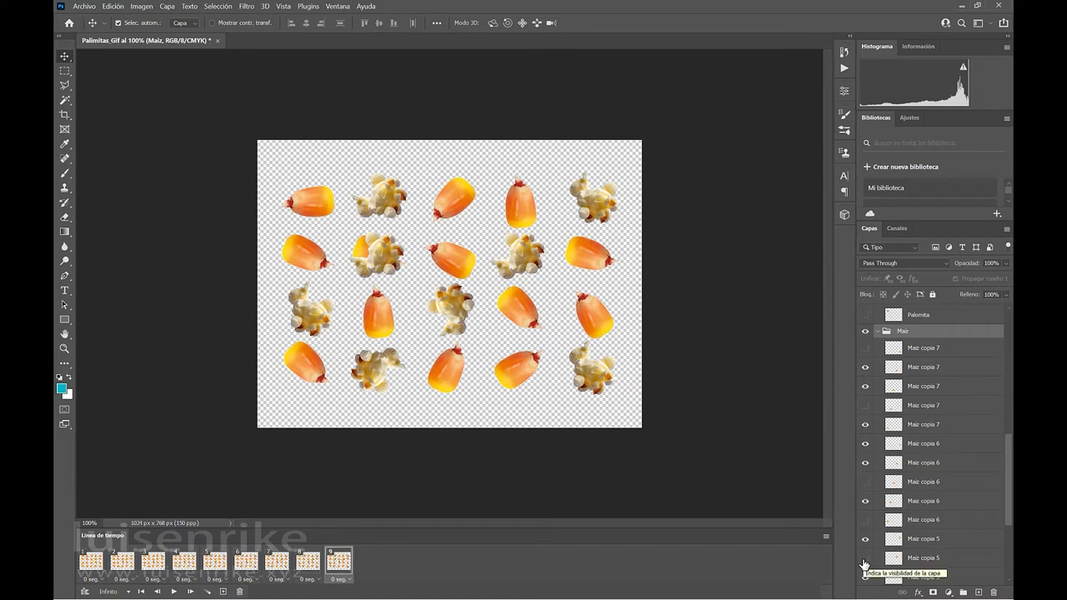
left_click(866, 522)
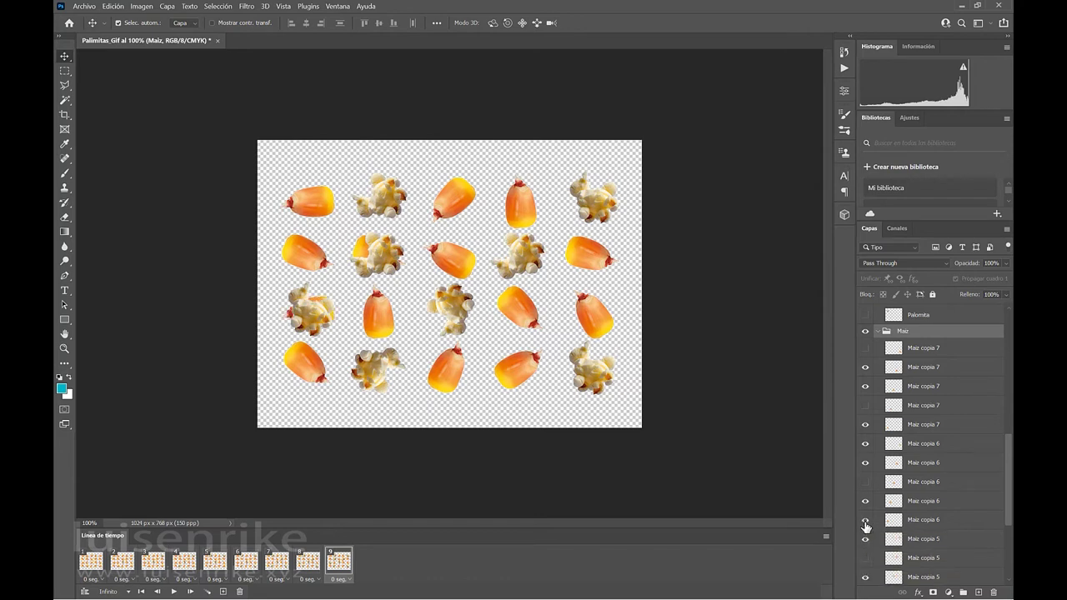
left_click(866, 525)
scroll(919, 530, "down", 1)
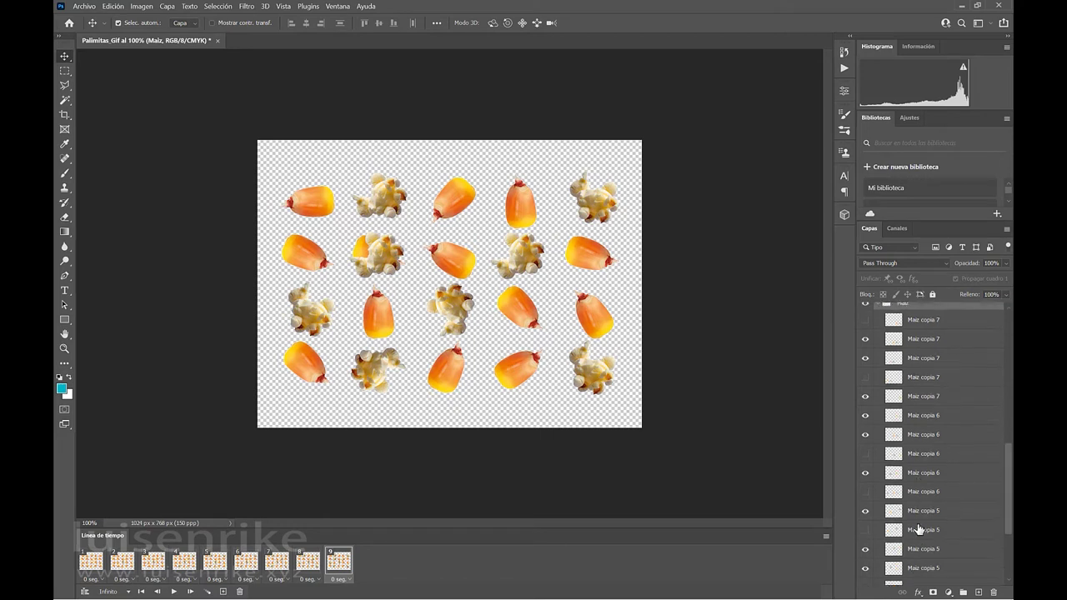
left_click(868, 551)
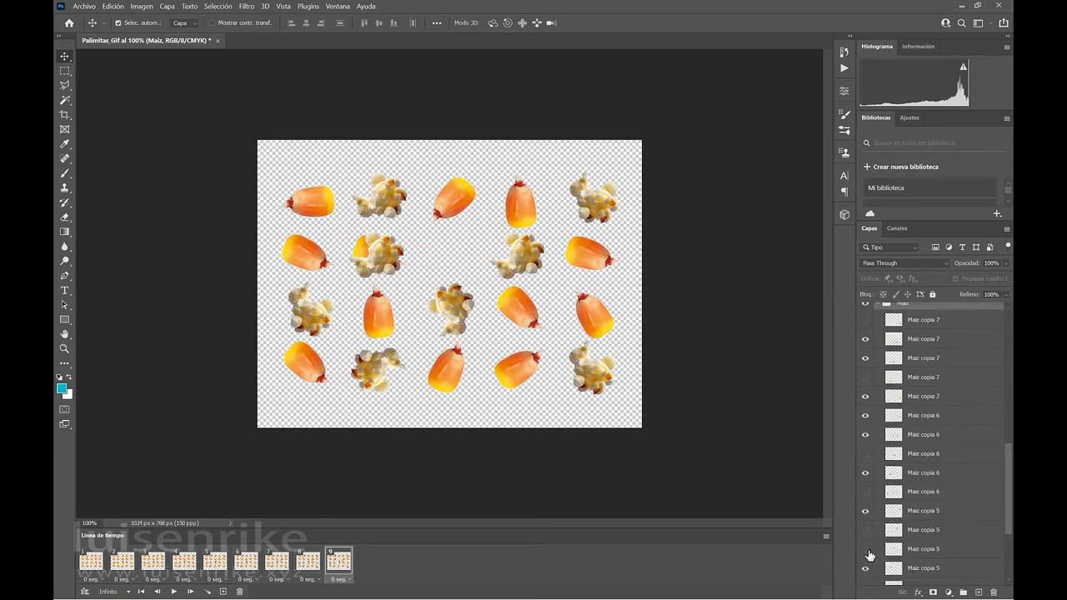
left_click(867, 550)
left_click(868, 572)
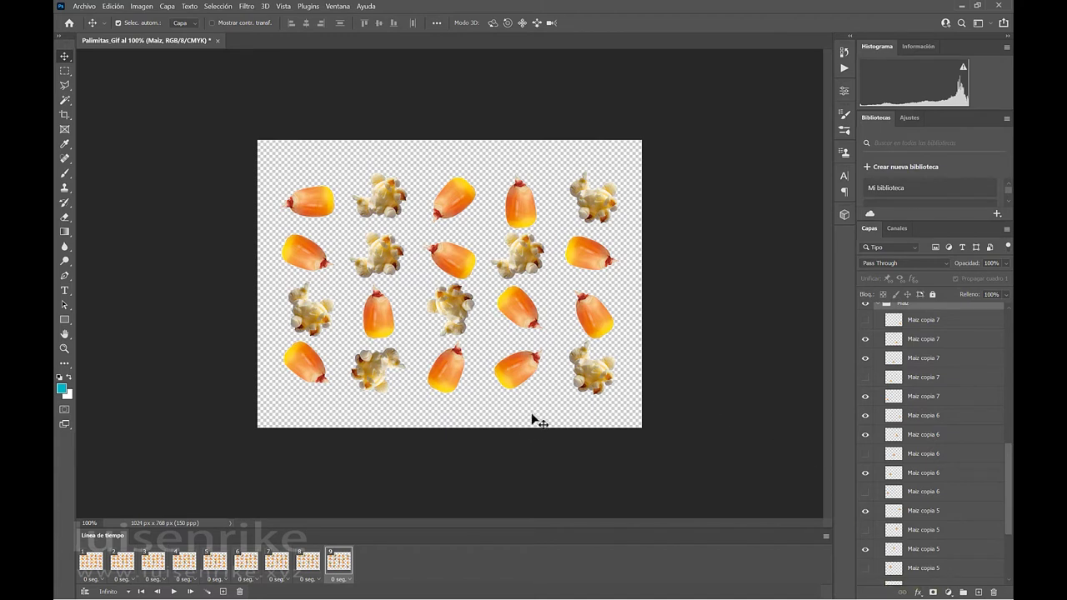
- Add a tenth animation frame and swap the second row's fifth kernel, a Maiz copia 5 layer, for its Palomita copia 5 popcorn
left_click(224, 592)
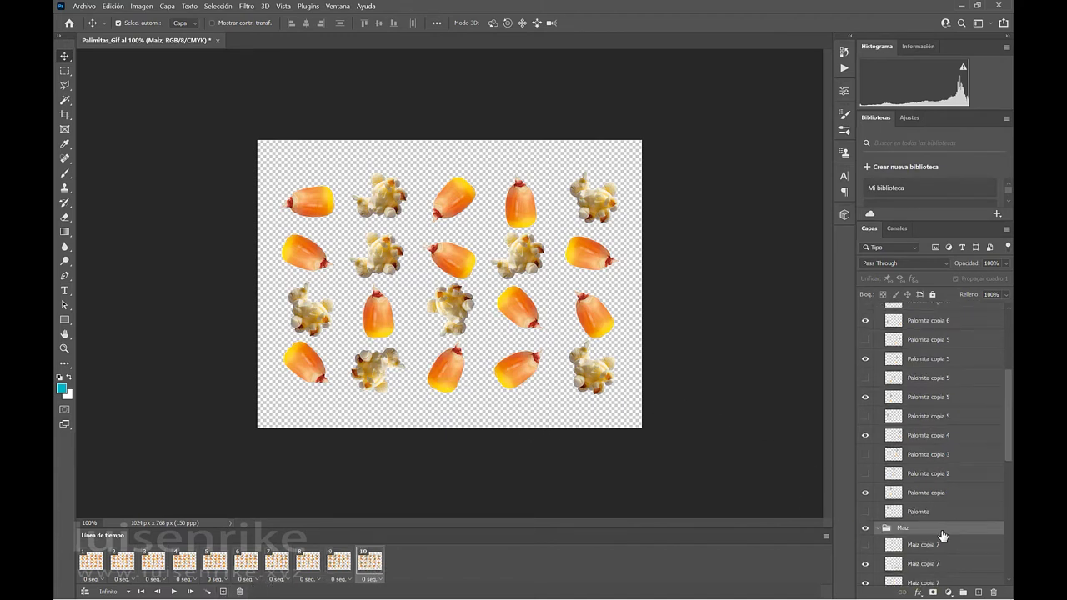
left_click(866, 339)
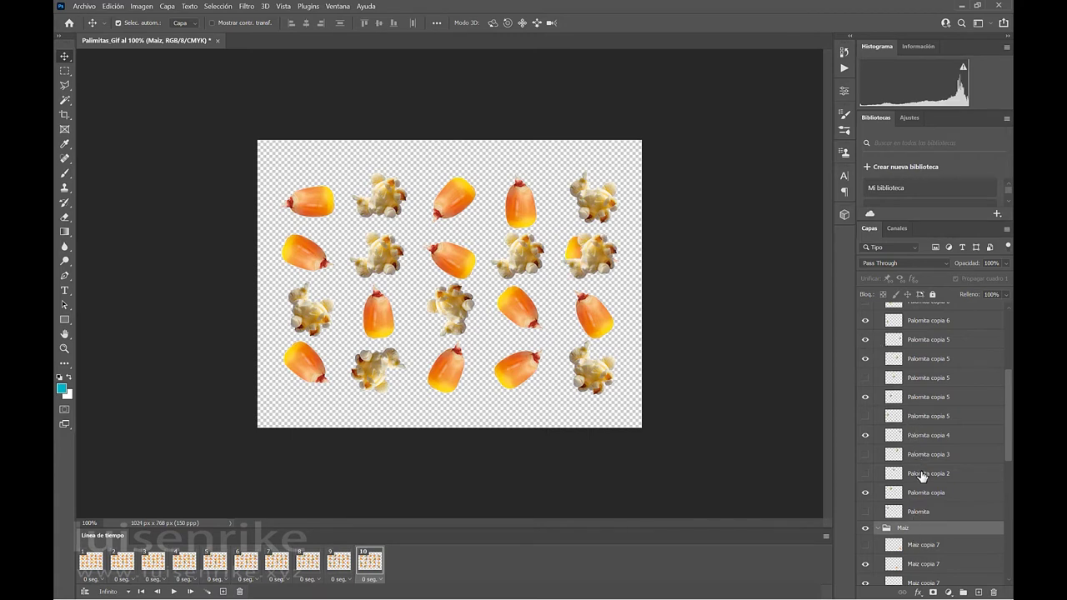
scroll(923, 477, "down", 5)
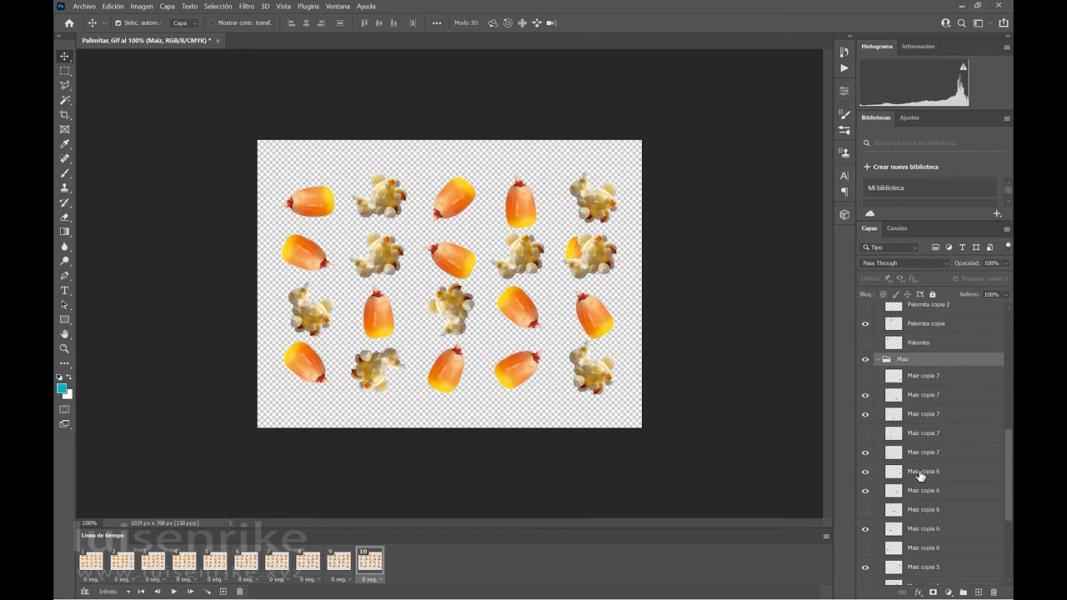
scroll(921, 475, "down", 1)
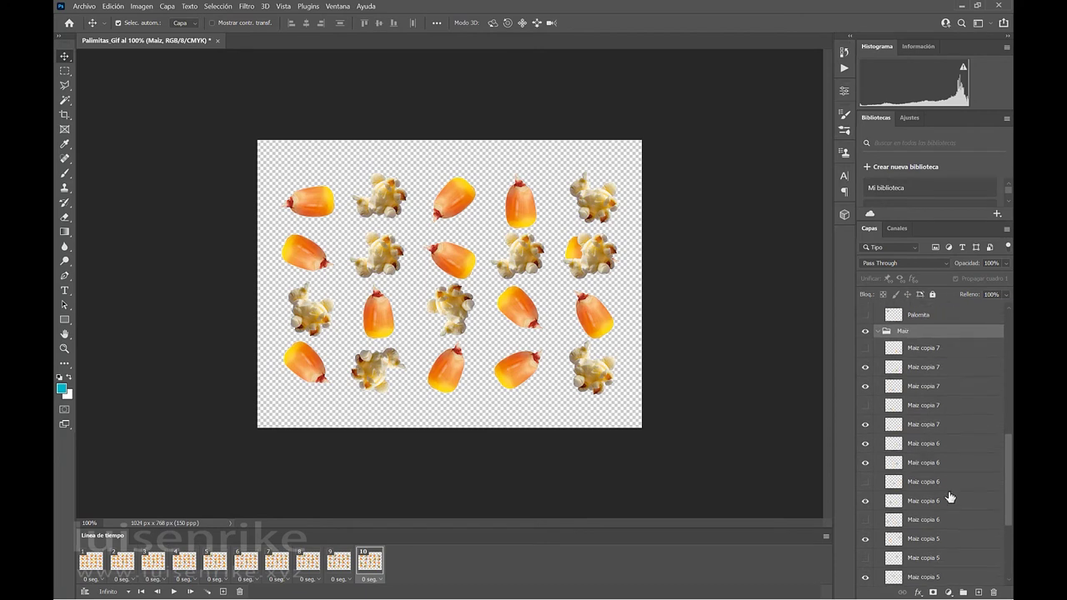
left_click(867, 544)
- Add an eleventh animation frame and hide the third kernel of the fourth row, a Maiz copia 7 layer
left_click(223, 592)
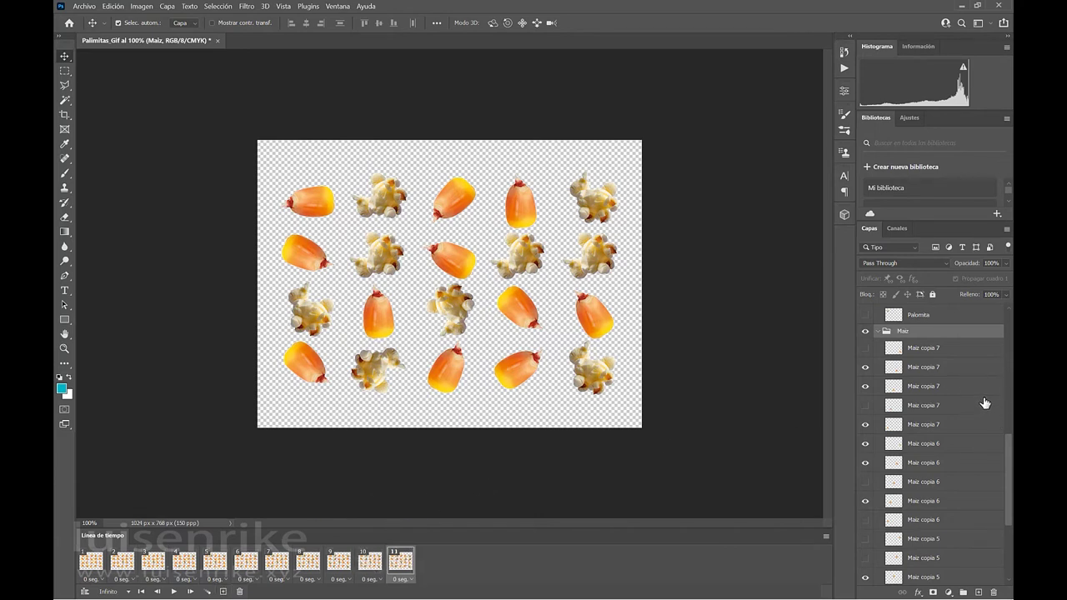
left_click(866, 388)
left_click(865, 389)
left_click(865, 390)
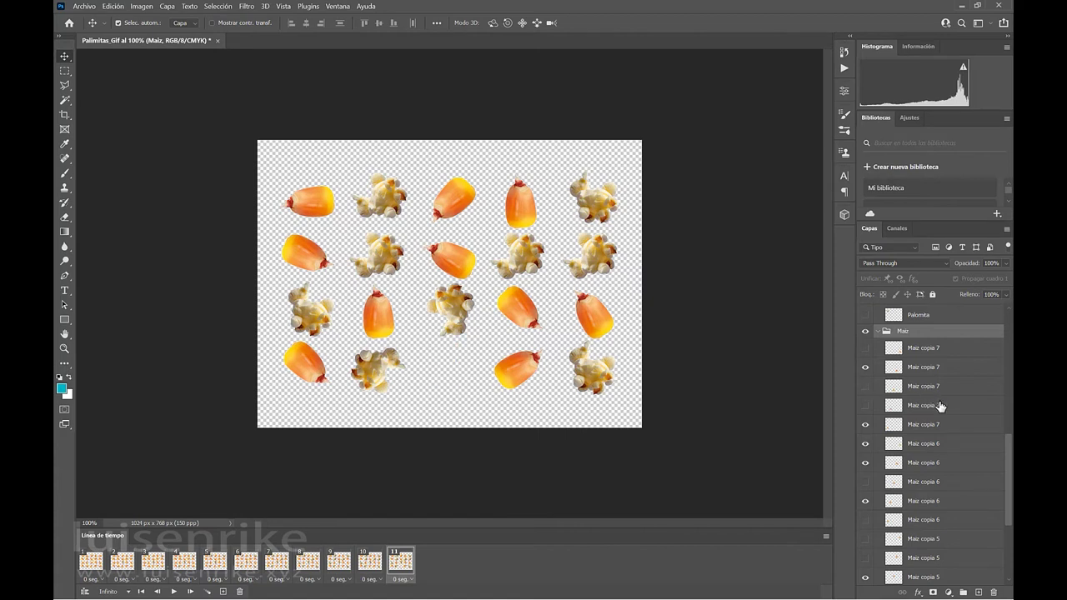
- Show the matching Palomita copia 6 popcorn in the empty third position of the fourth row
scroll(941, 406, "up", 2)
scroll(941, 406, "up", 5)
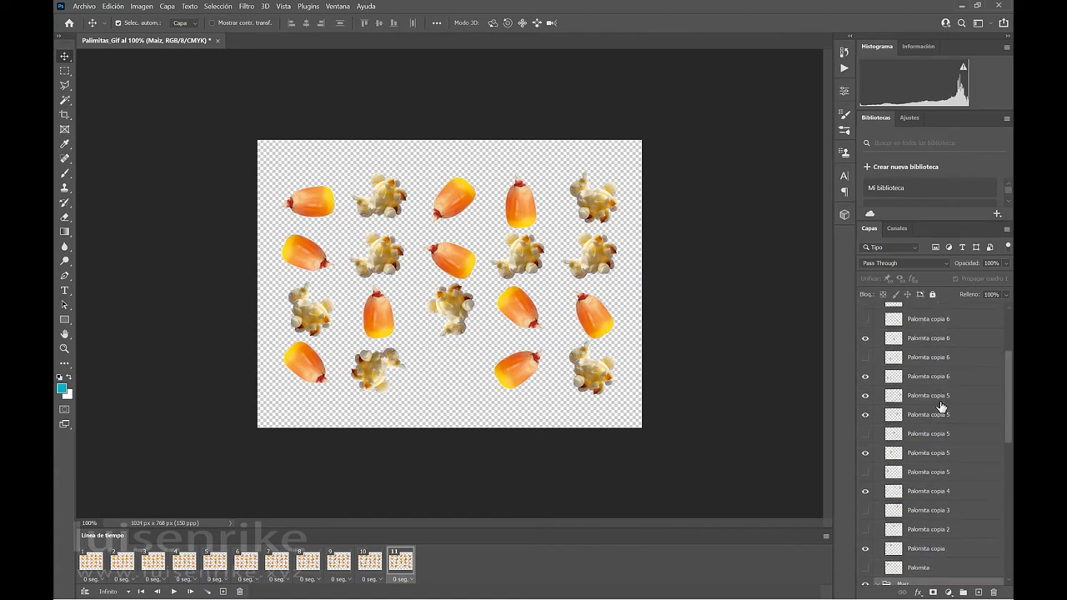
scroll(940, 406, "up", 4)
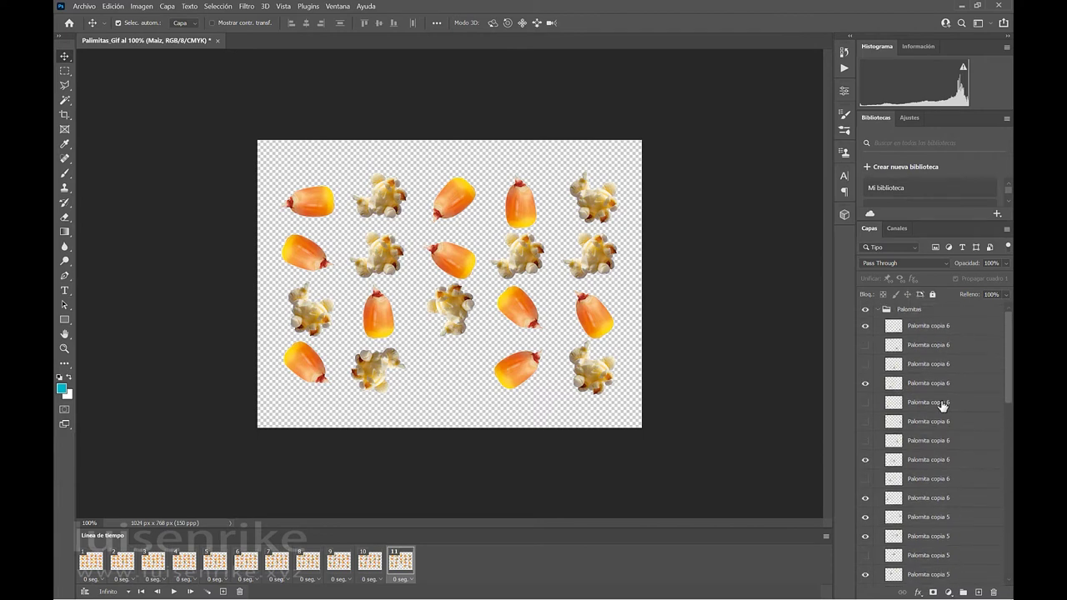
left_click(865, 366)
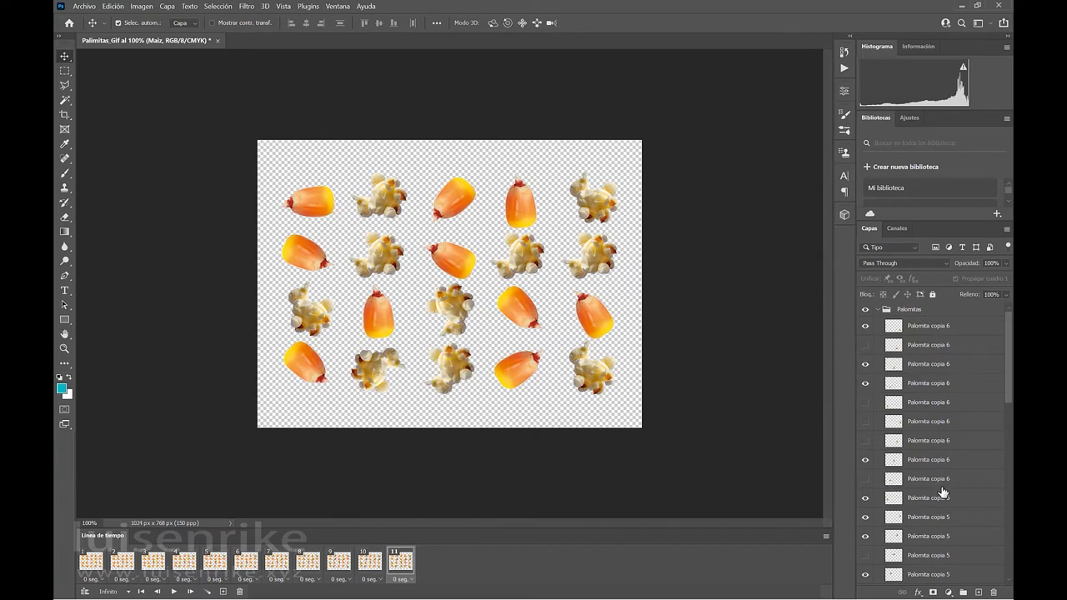
- Add a twelfth animation frame, compare it with frames nine to eleven, and return to it
scroll(939, 488, "down", 2)
scroll(938, 488, "down", 3)
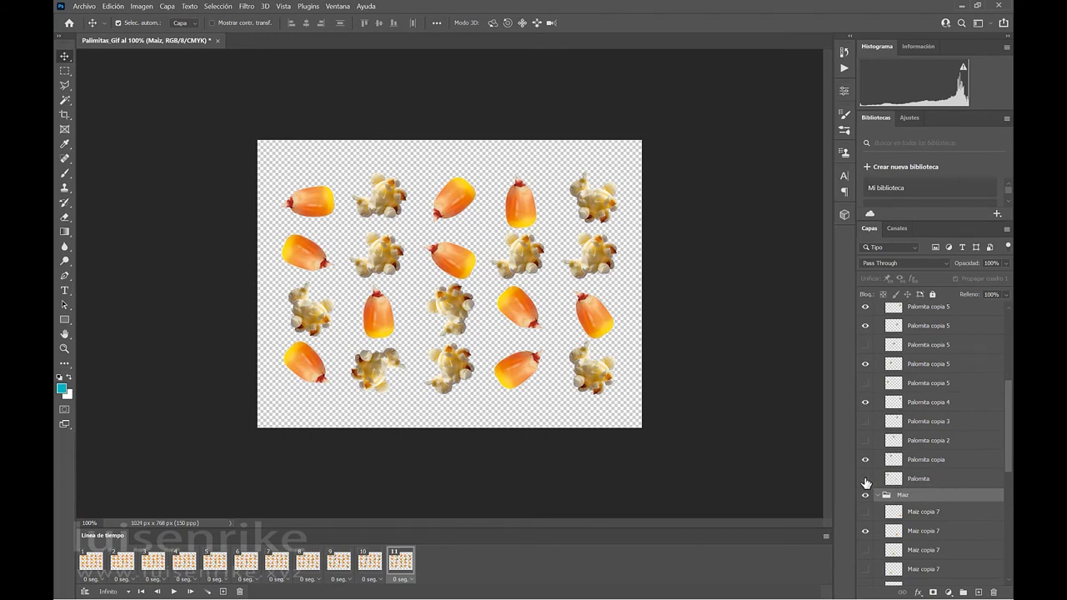
left_click(222, 592)
left_click(370, 561)
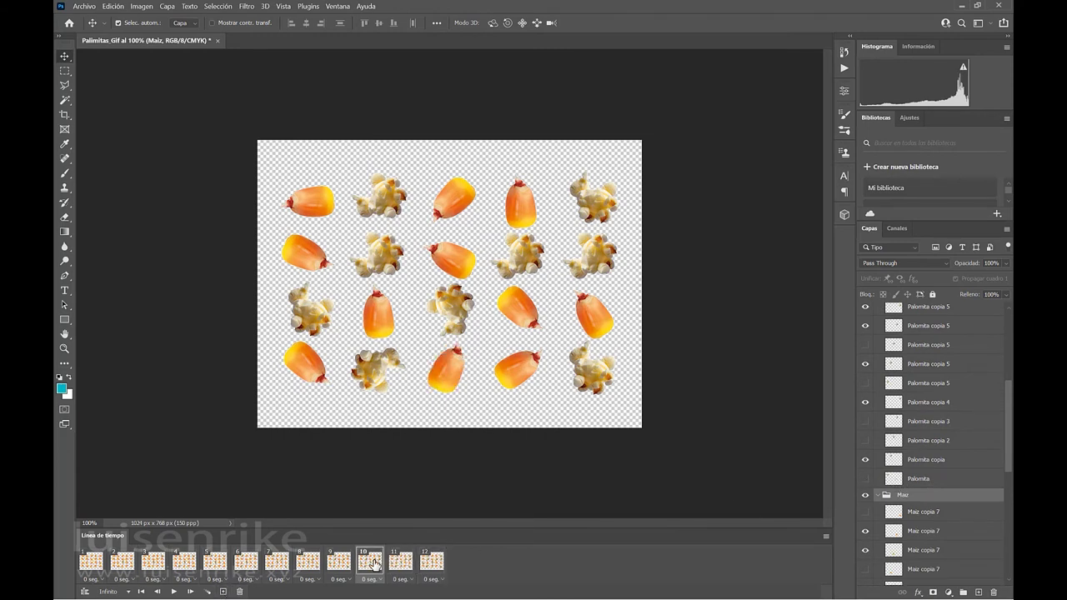
left_click(401, 563)
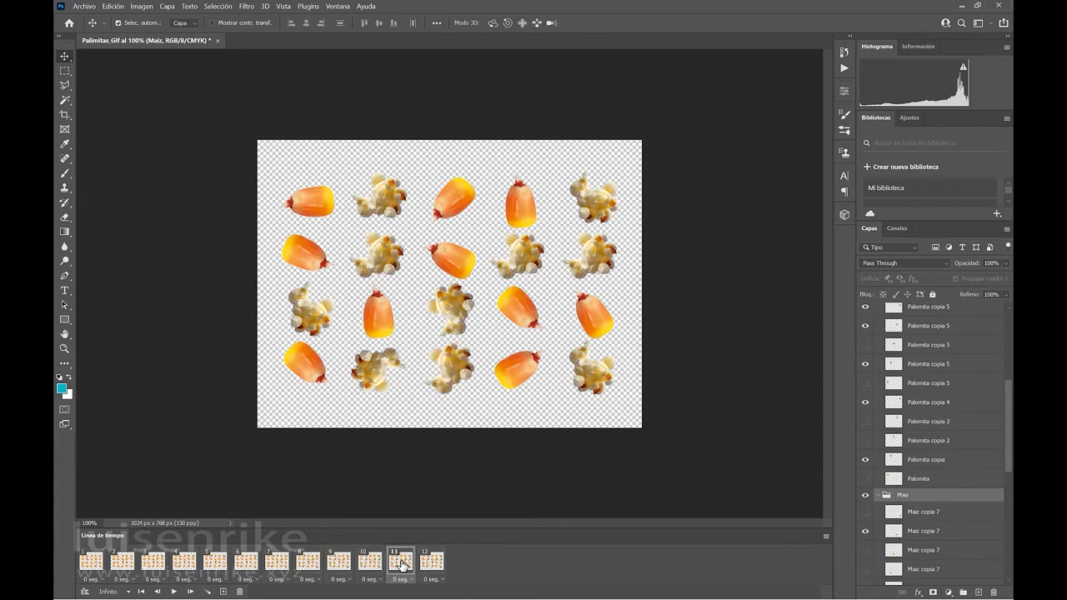
left_click(371, 562)
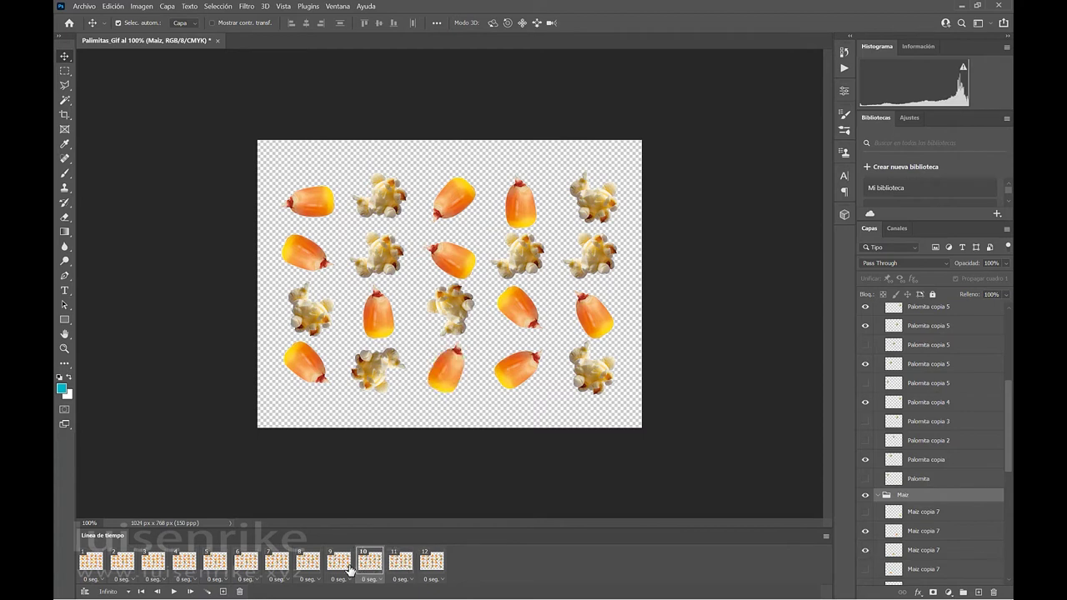
left_click(339, 567)
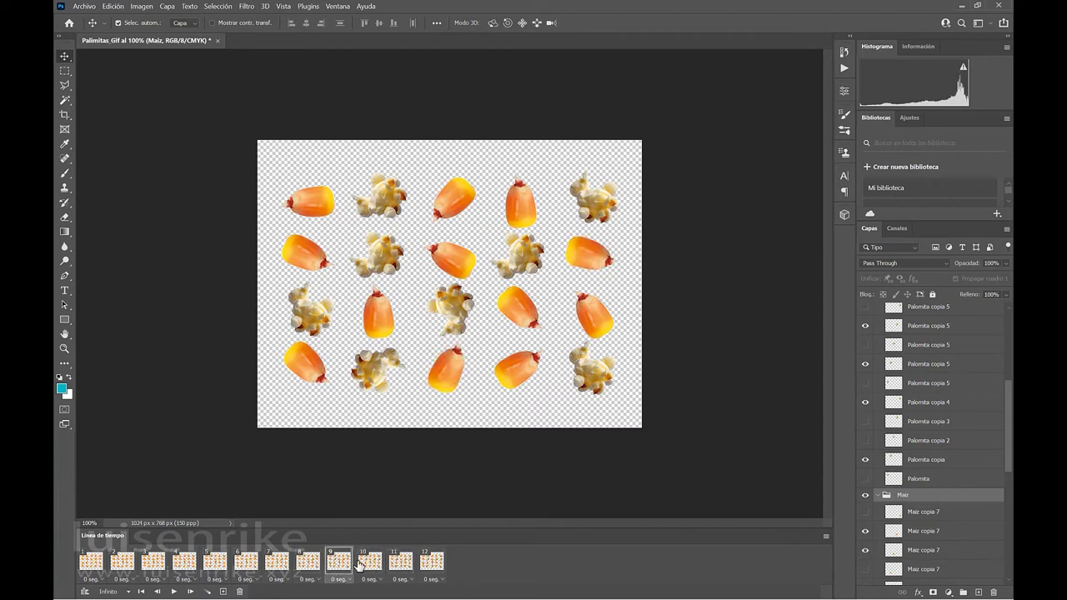
left_click(372, 564)
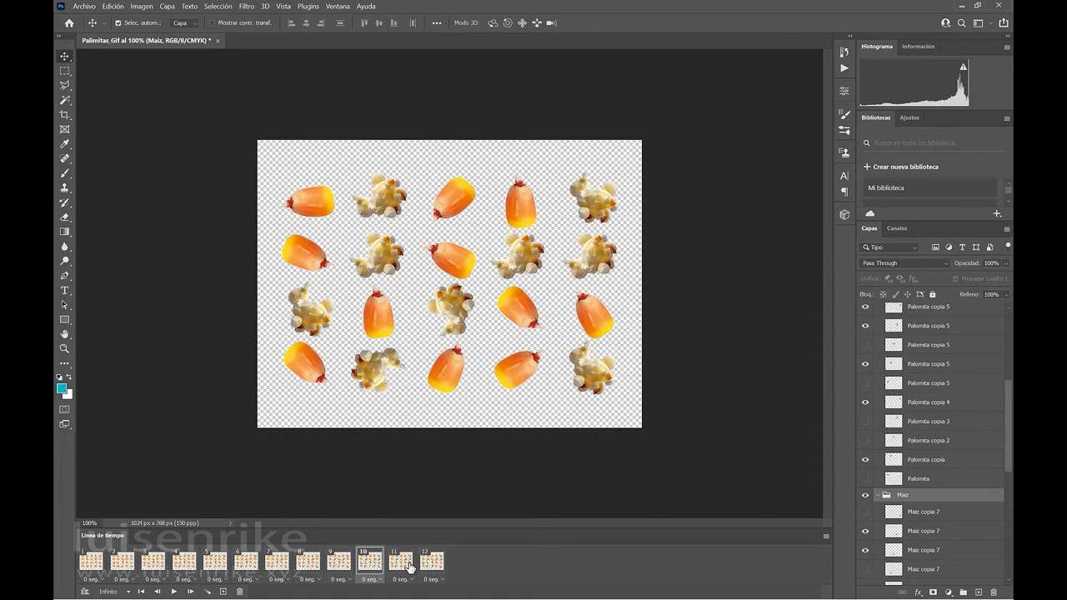
left_click(401, 563)
left_click(436, 565)
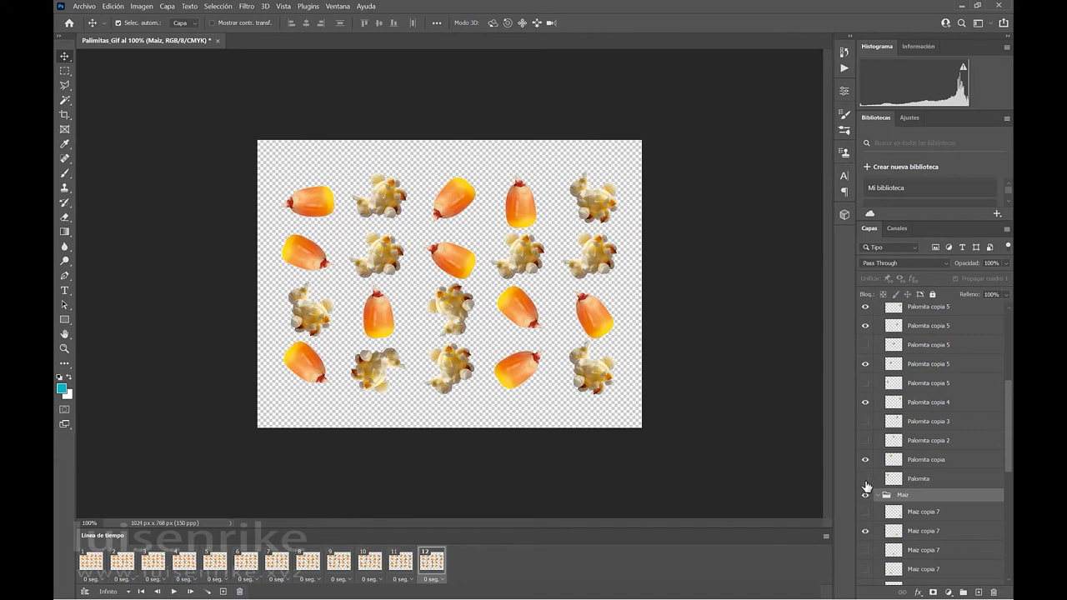
- Show the Palomita popcorn in the first position of the first row and hide the Maiz kernel beneath it
left_click(865, 491)
scroll(984, 517, "down", 3)
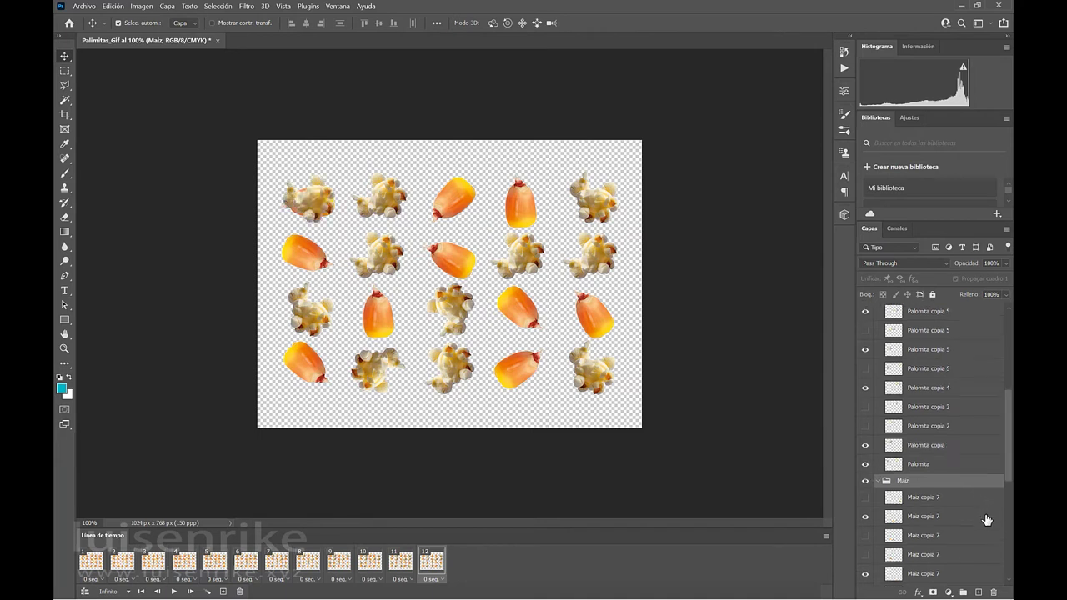
scroll(985, 528, "down", 8)
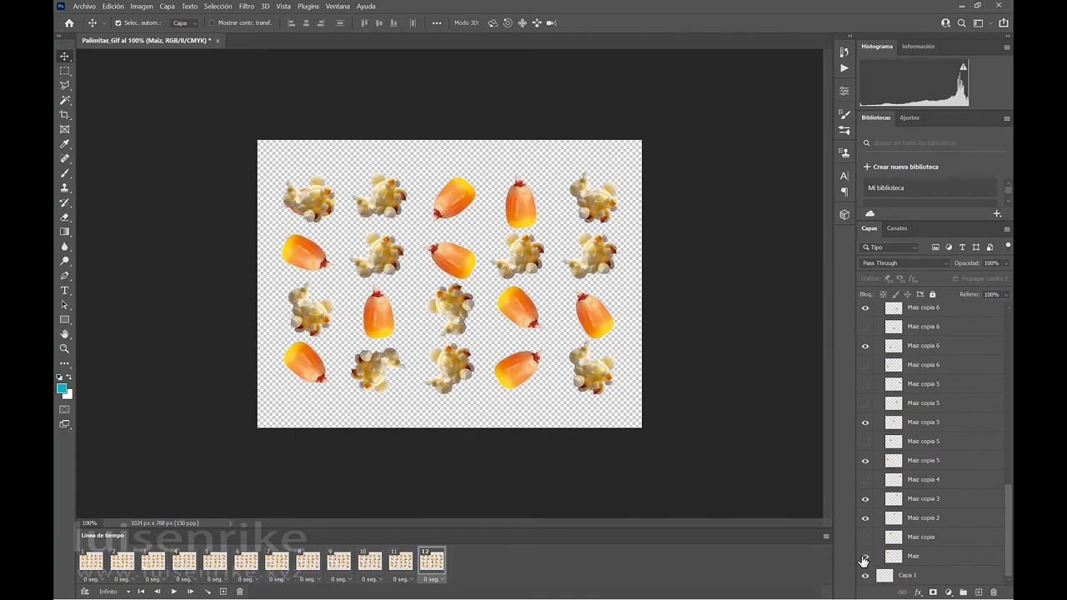
- Add a thirteenth animation frame and hide the fourth kernel of the first row, the Maiz copia 3 layer
left_click(223, 592)
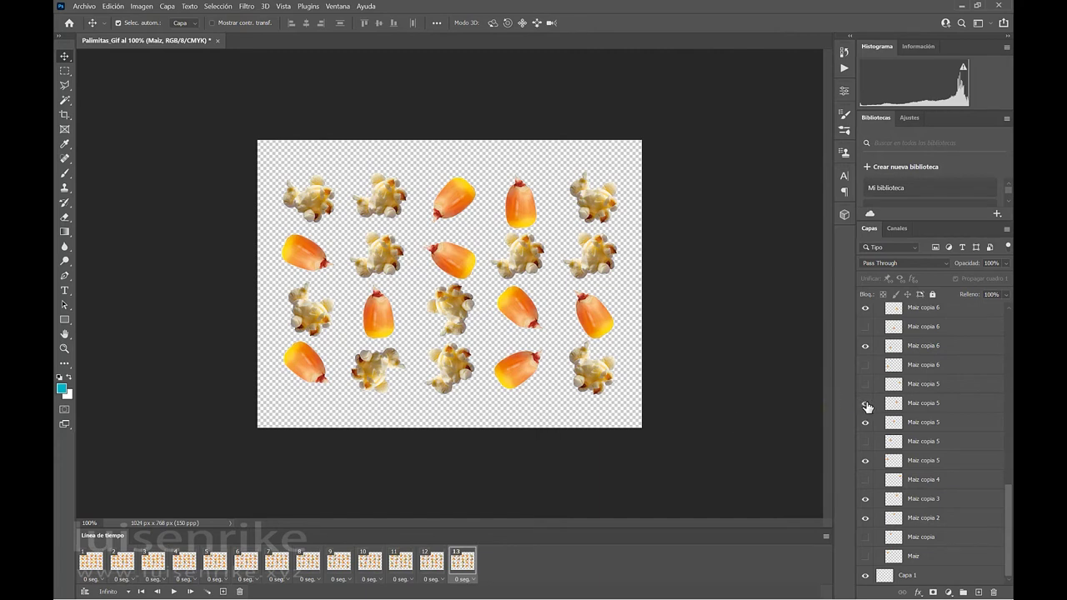
left_click(867, 404)
left_click(866, 404)
left_click(866, 500)
- Show the Palomita copia 3 popcorn in the first row's empty fourth position and compare the twelfth and thirteenth frames
scroll(1008, 467, "up", 3)
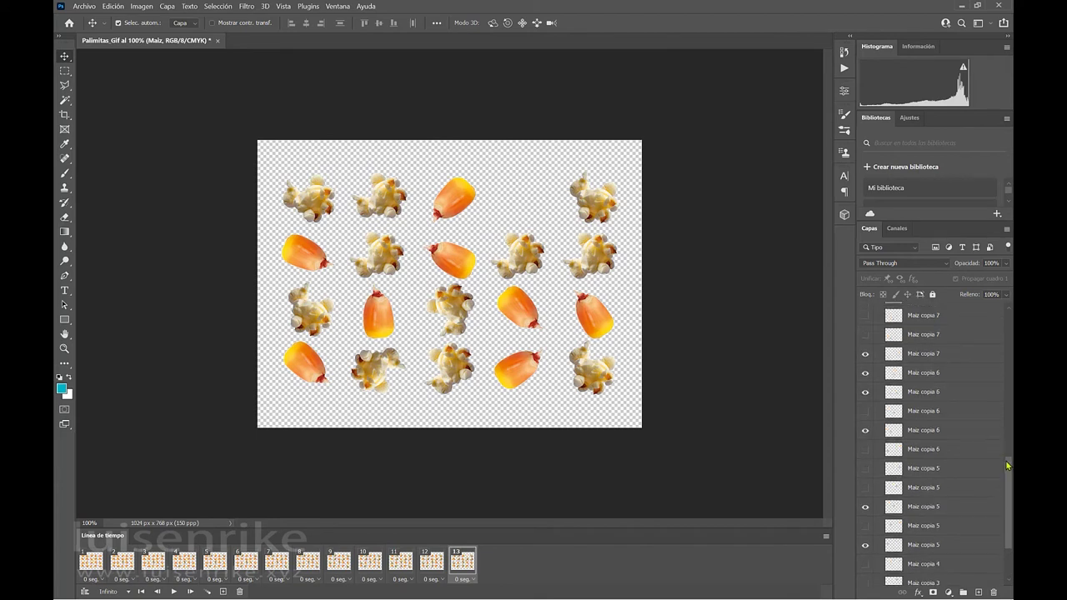
scroll(1008, 465, "up", 10)
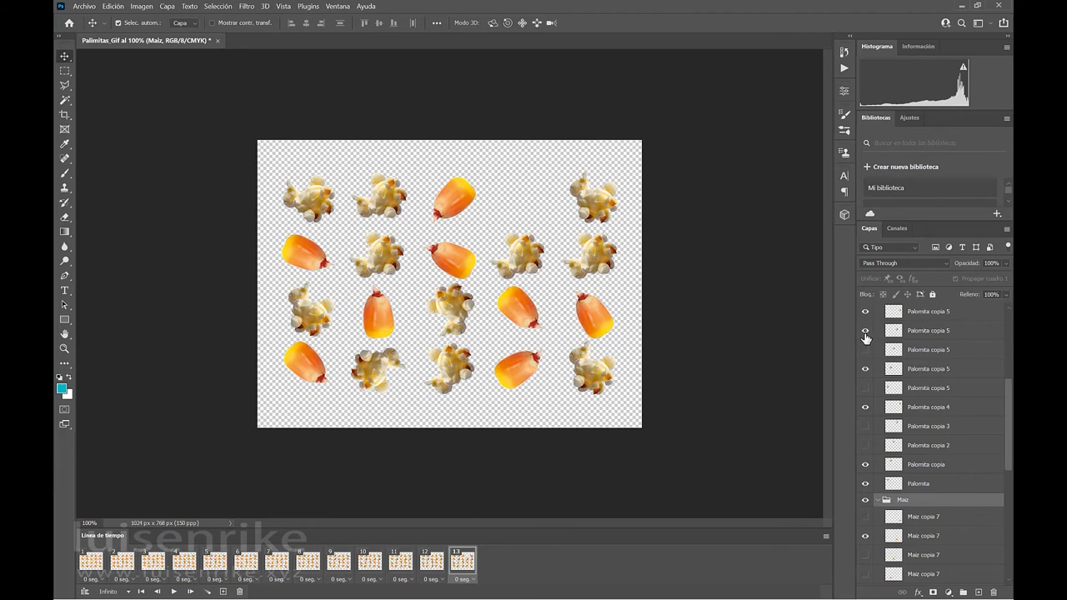
left_click(866, 448)
left_click(865, 450)
left_click(865, 430)
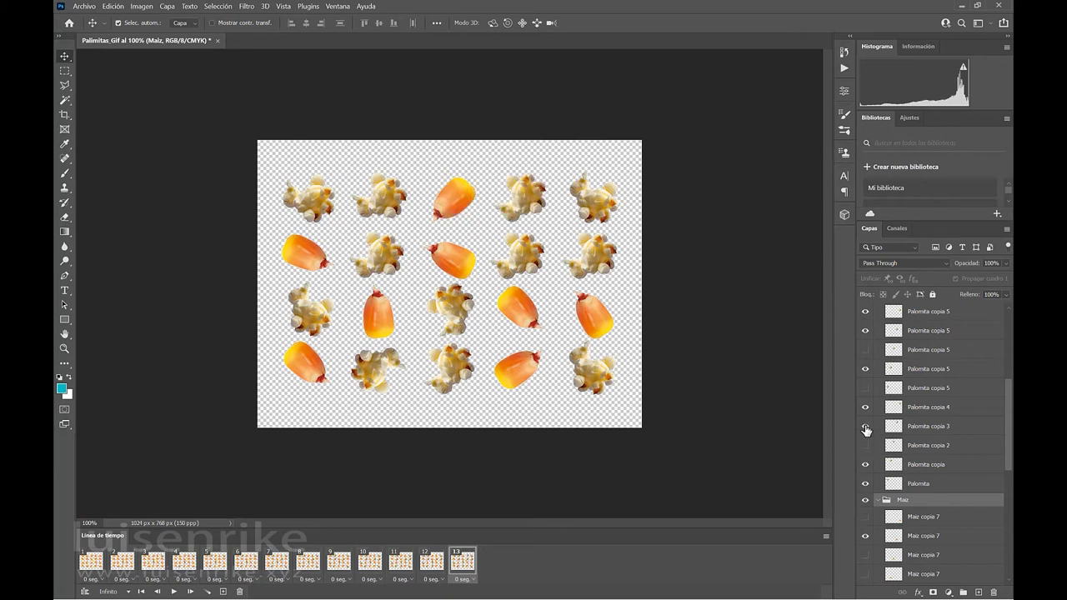
left_click(427, 567)
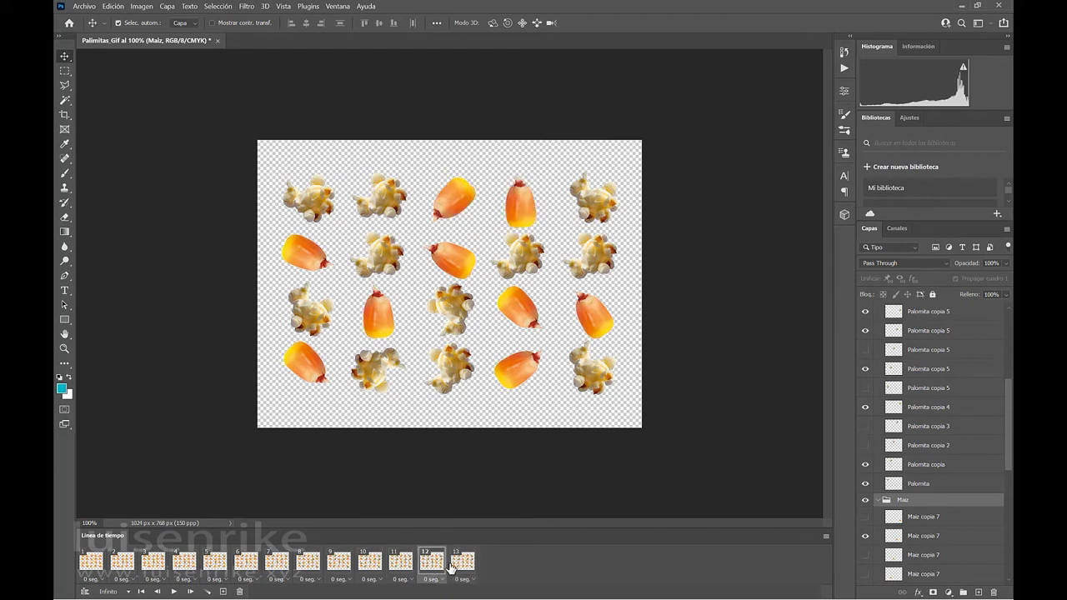
left_click(461, 562)
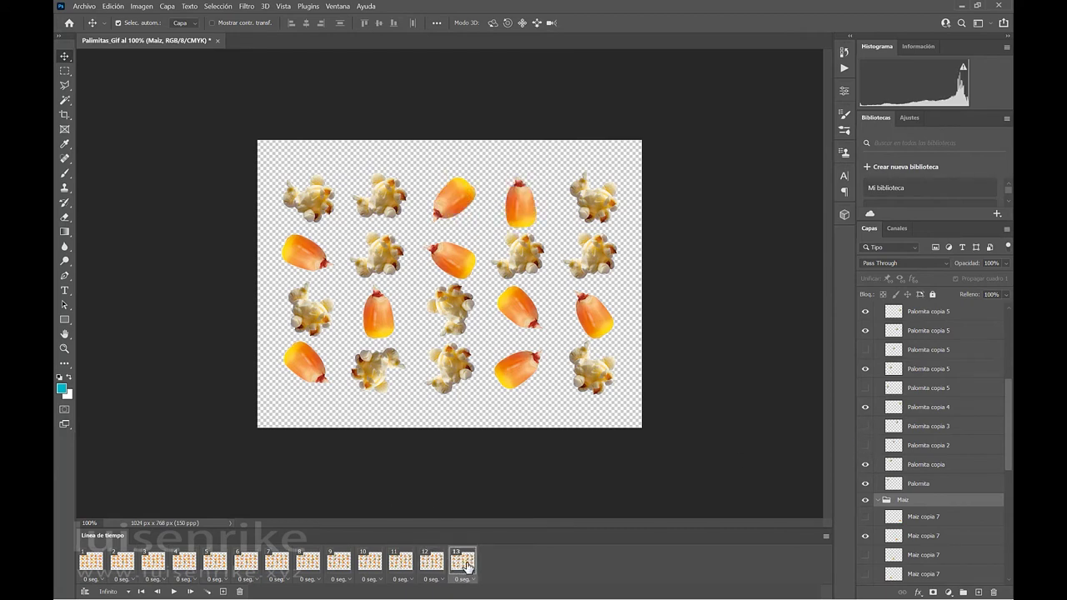
- Add a fourteenth animation frame and show the Palomita copia 5 popcorn in the third position of the second row
left_click(222, 591)
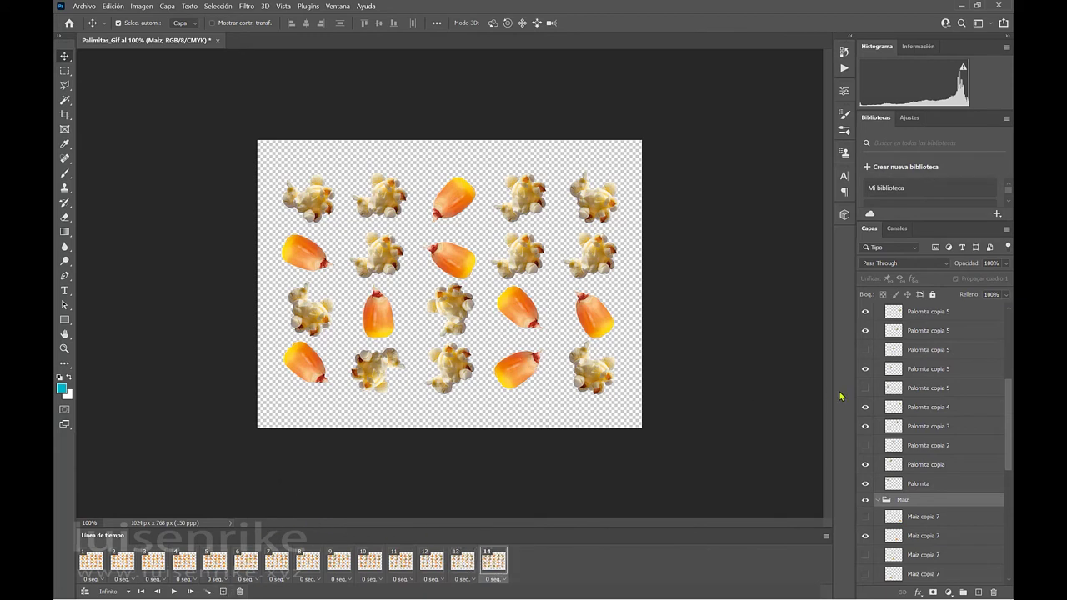
left_click(864, 351)
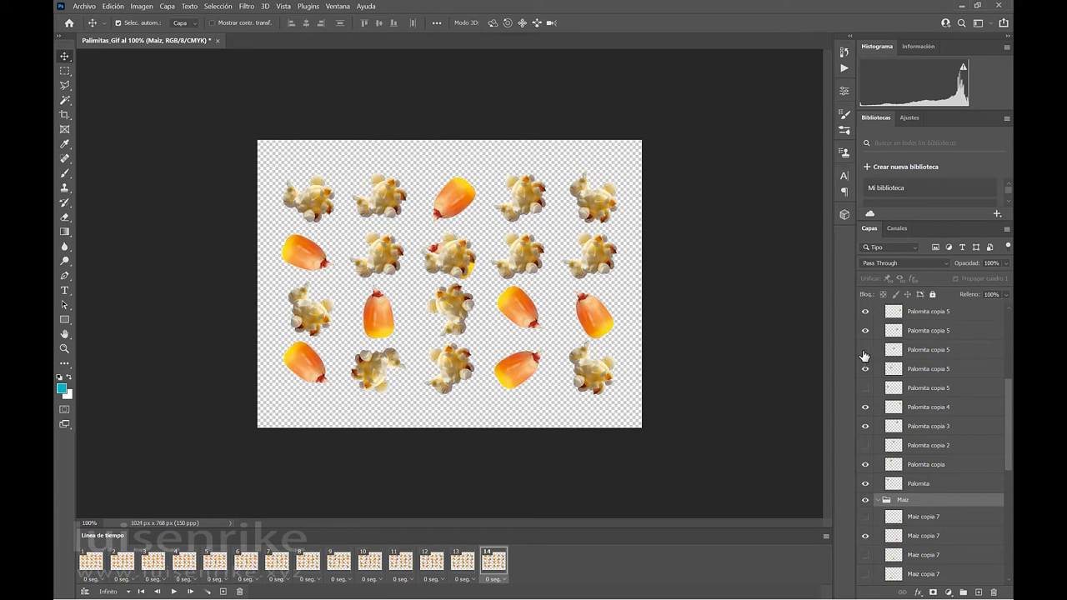
left_click(864, 355)
left_click(865, 355)
- Compare frames twelve to fourteen and, in the fourteenth, hide the Maiz copia 5 kernel beneath the second row's third popcorn
left_click(464, 560)
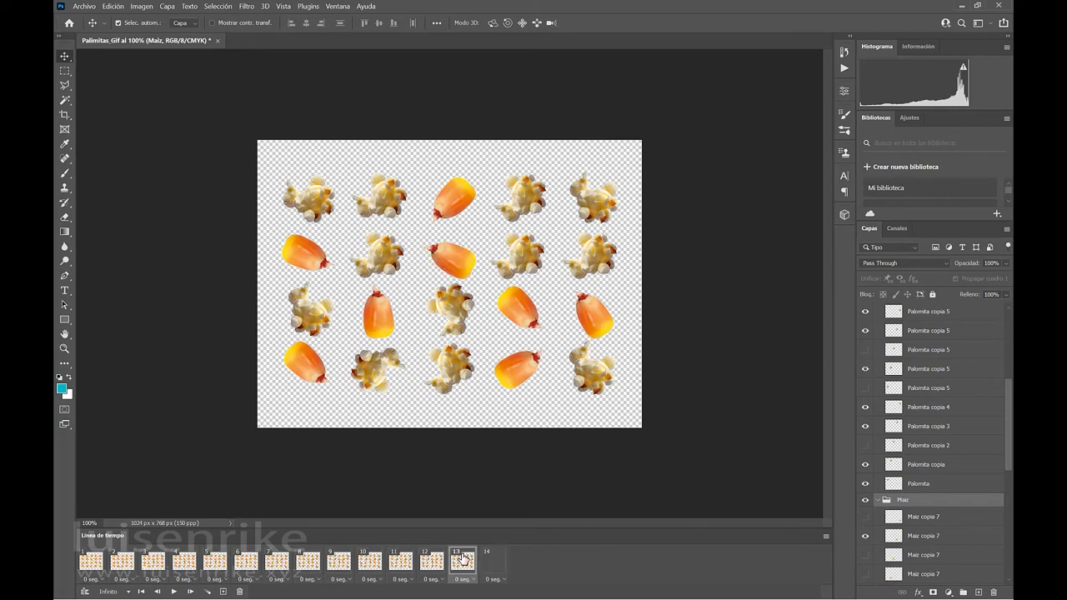
left_click(434, 568)
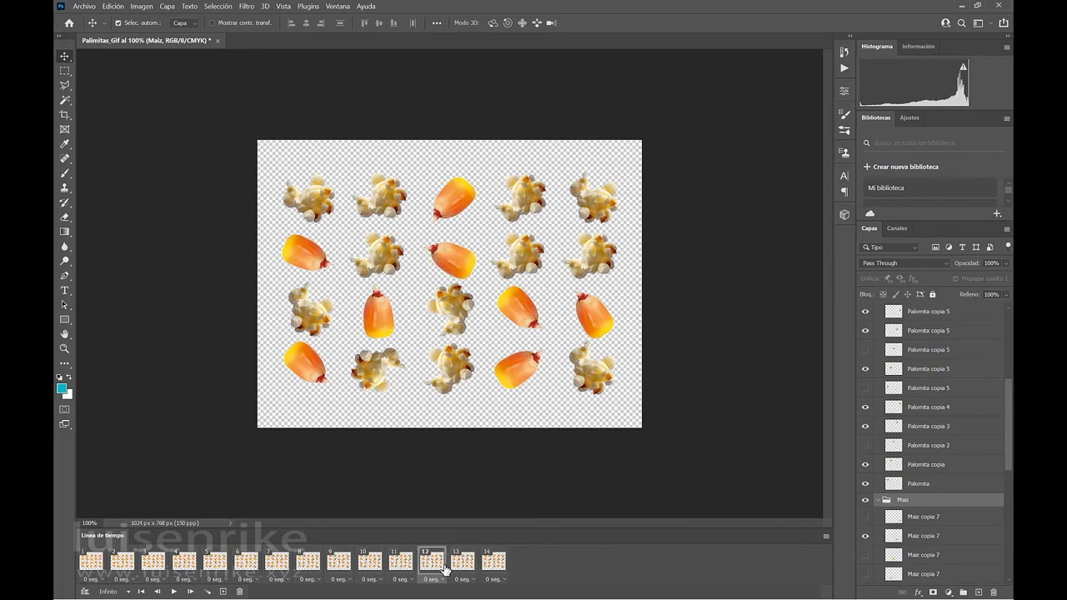
left_click(456, 571)
left_click(494, 572)
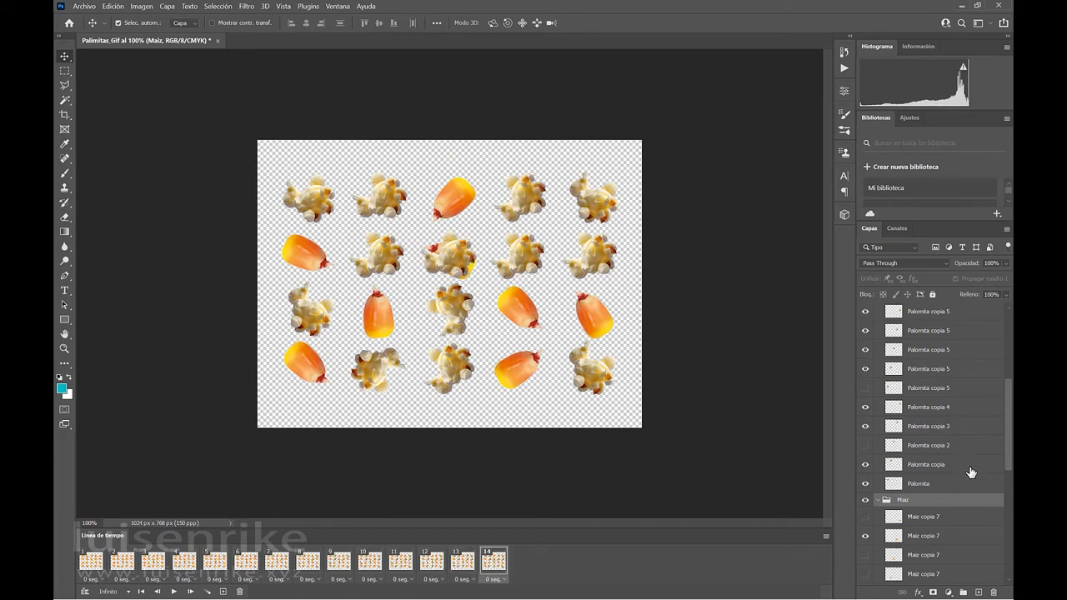
scroll(971, 473, "down", 3)
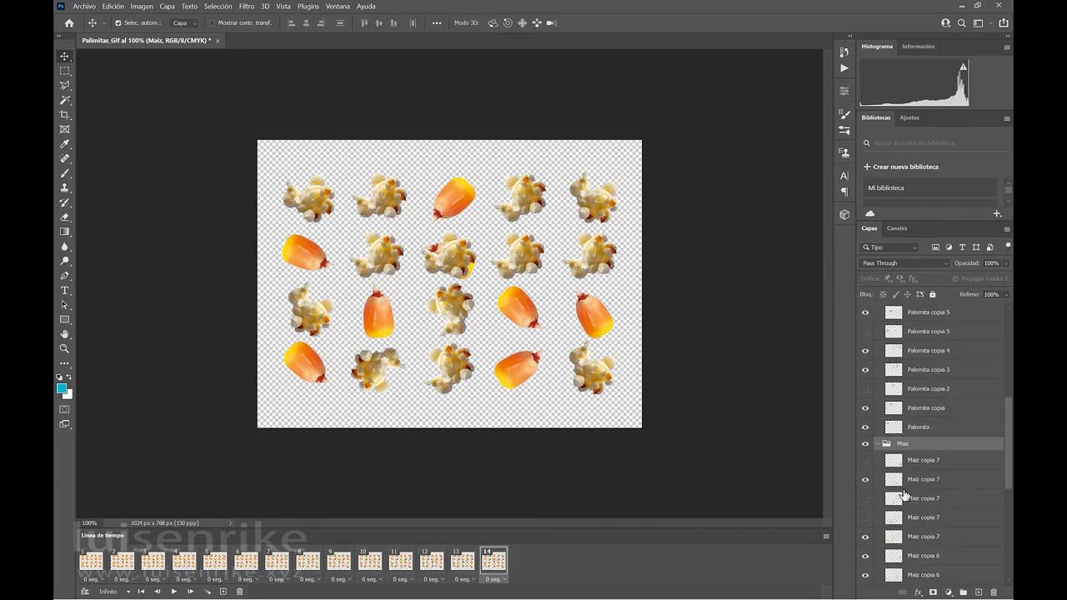
scroll(931, 505, "down", 3)
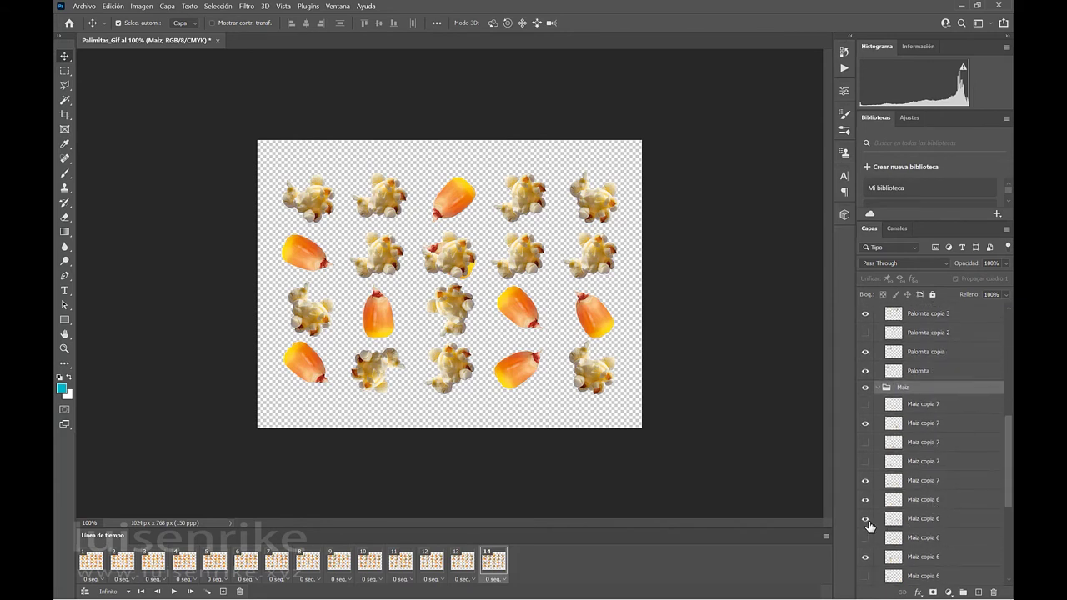
scroll(916, 542, "down", 2)
scroll(916, 542, "down", 3)
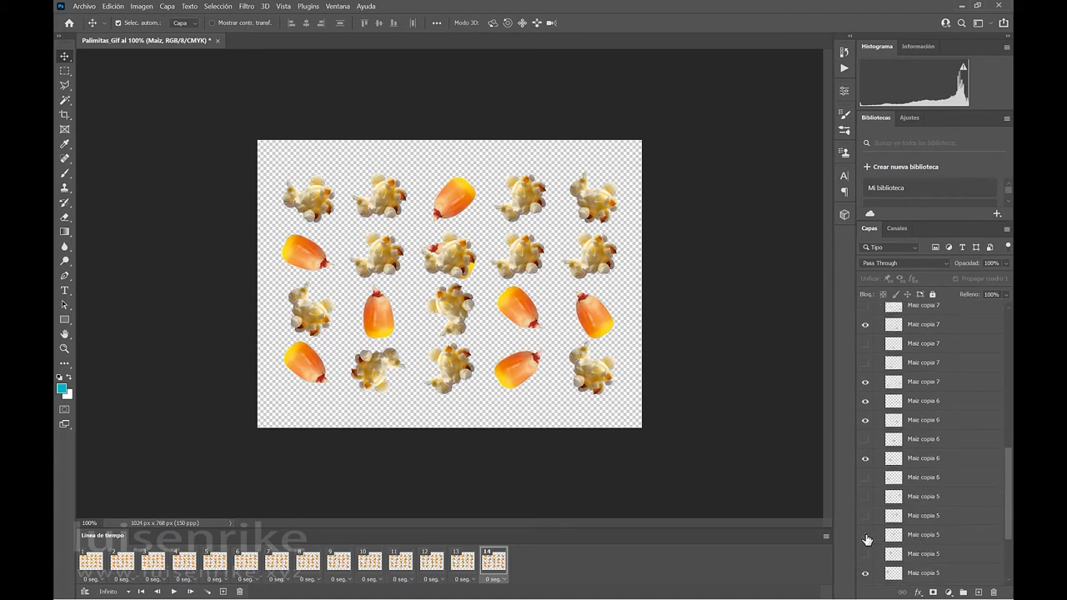
left_click(866, 538)
scroll(917, 508, "up", 6)
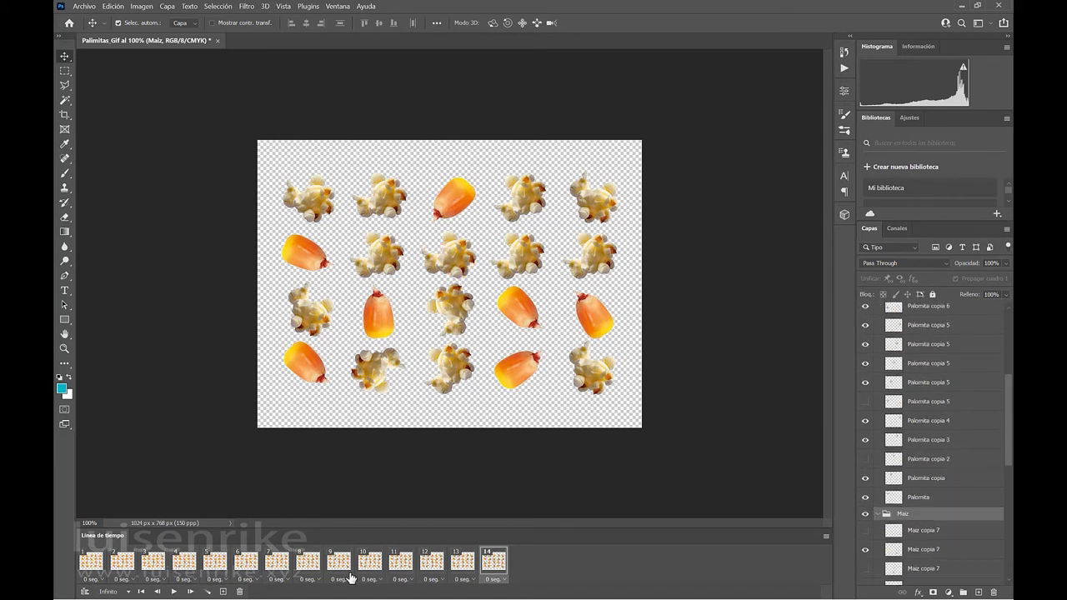
- Add a fifteenth animation frame and check which popcorn the Palomita layer controls by toggling its visibility
left_click(224, 592)
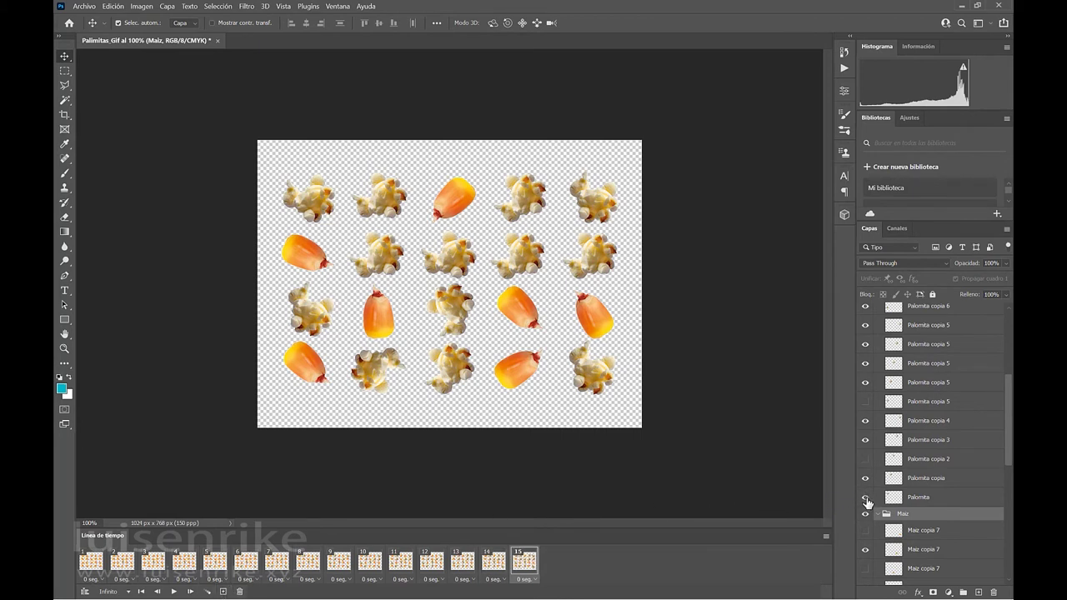
left_click(867, 499)
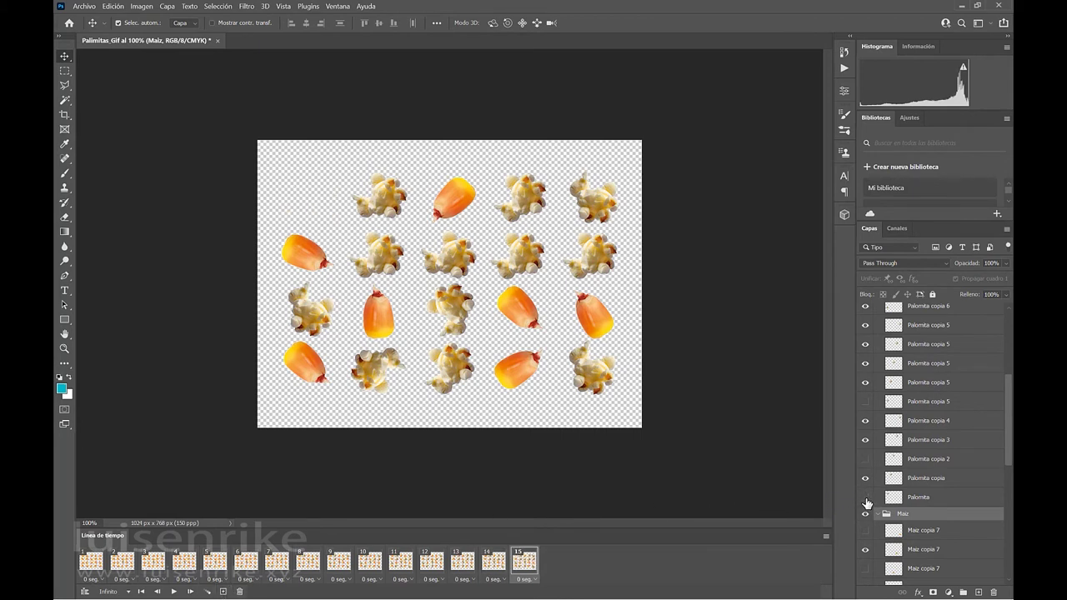
left_click(867, 498)
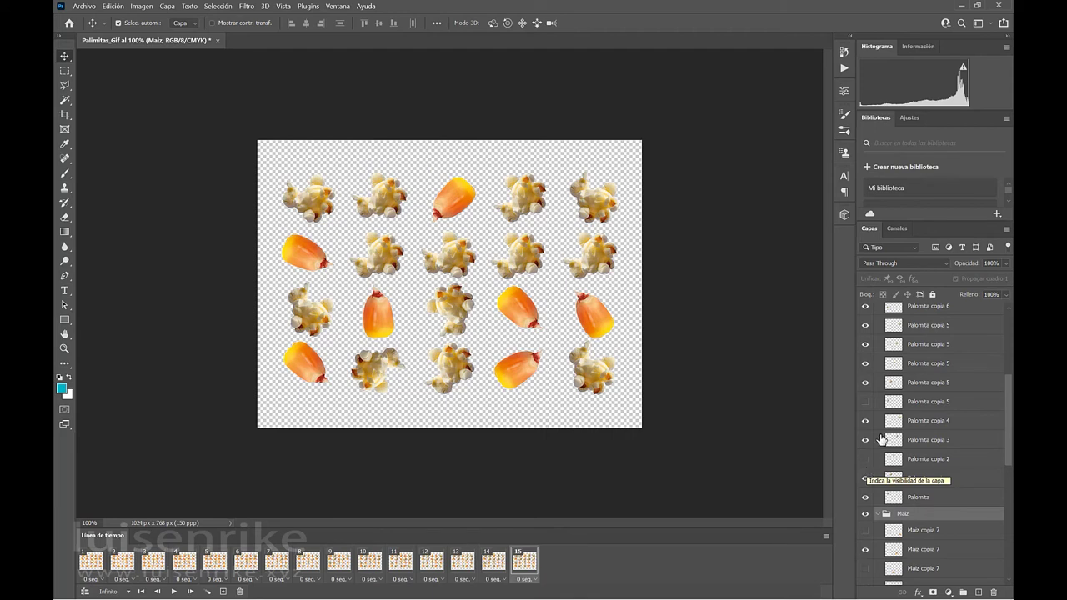
scroll(892, 412, "up", 3)
scroll(893, 412, "up", 2)
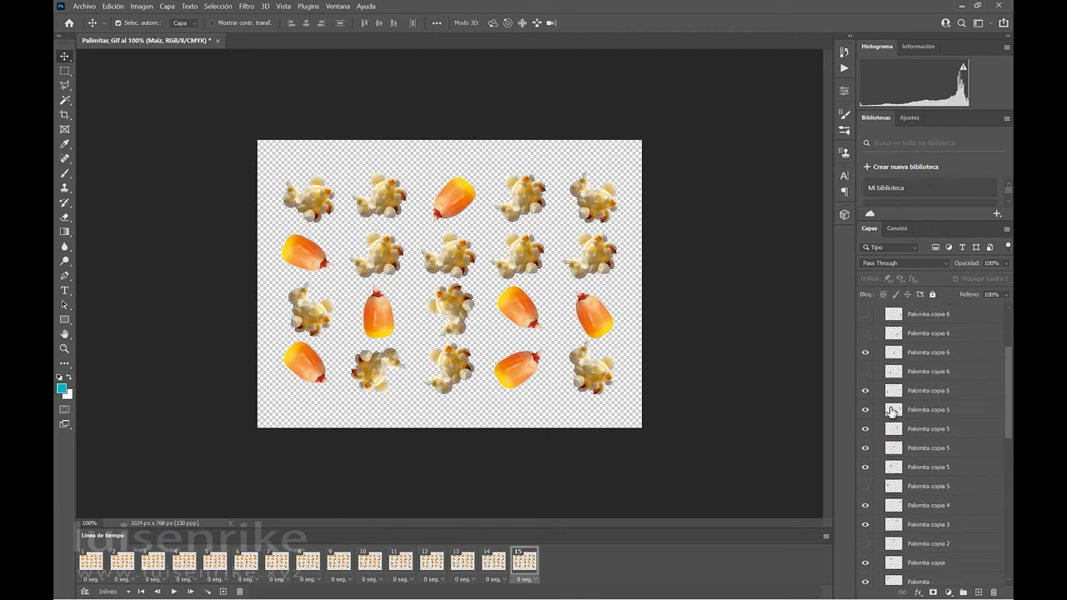
left_click(866, 335)
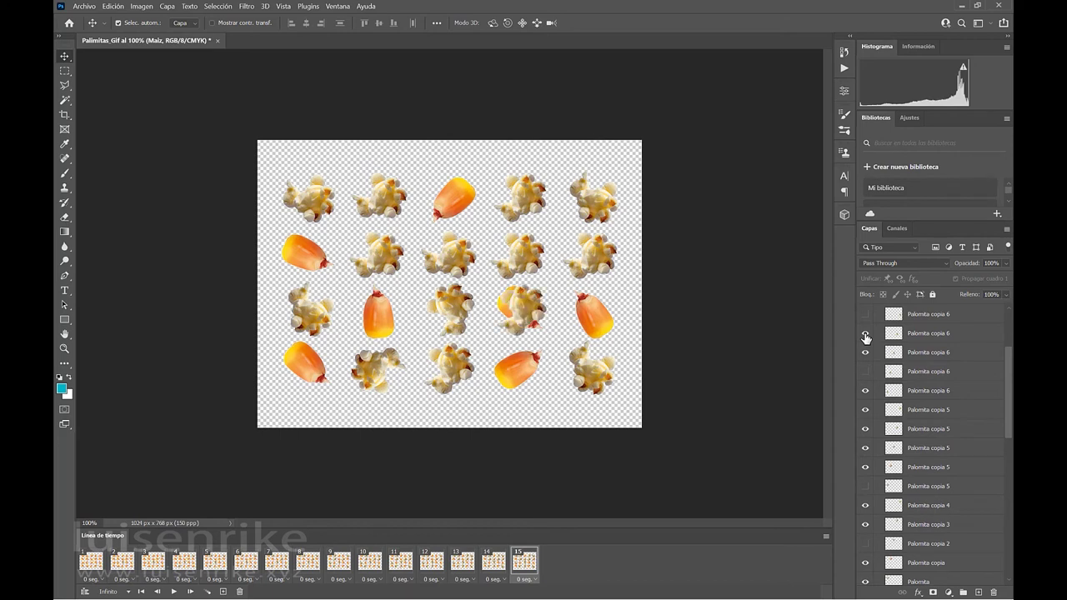
left_click(866, 335)
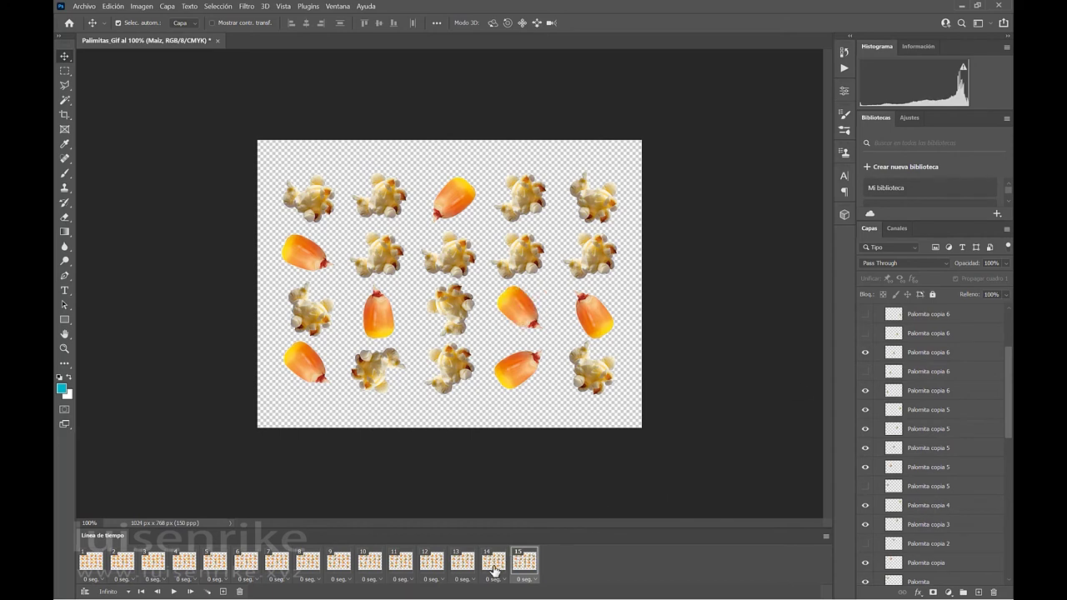
- Compare frames thirteen to fifteen and, in the fifteenth, replace the third row's second kernel, Maiz copia 6, with its Palomita copia 6 popcorn
left_click(493, 565)
left_click(463, 565)
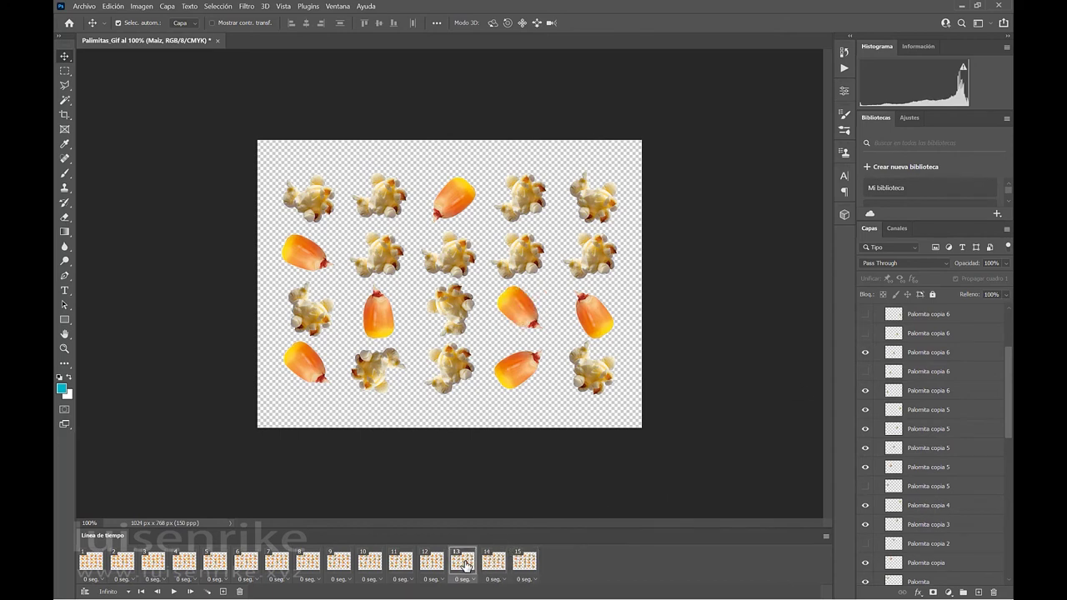
left_click(491, 565)
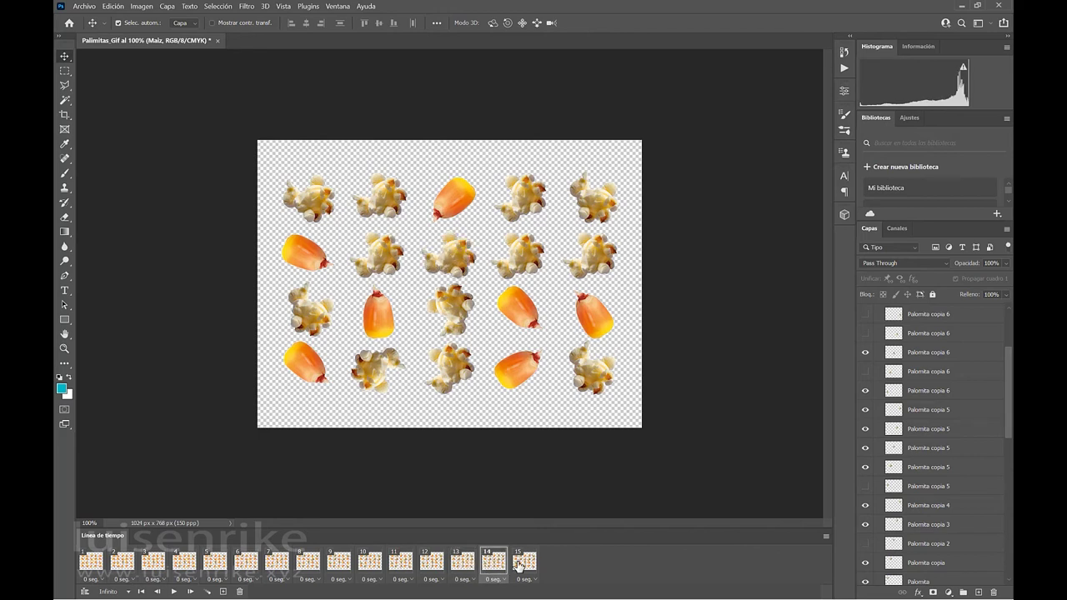
left_click(527, 566)
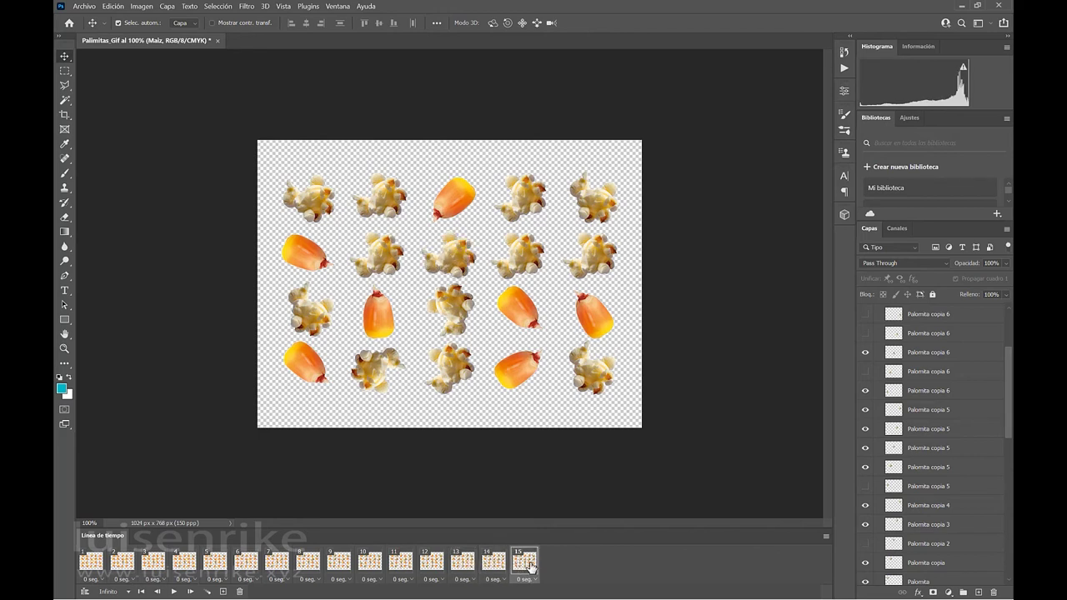
left_click(865, 373)
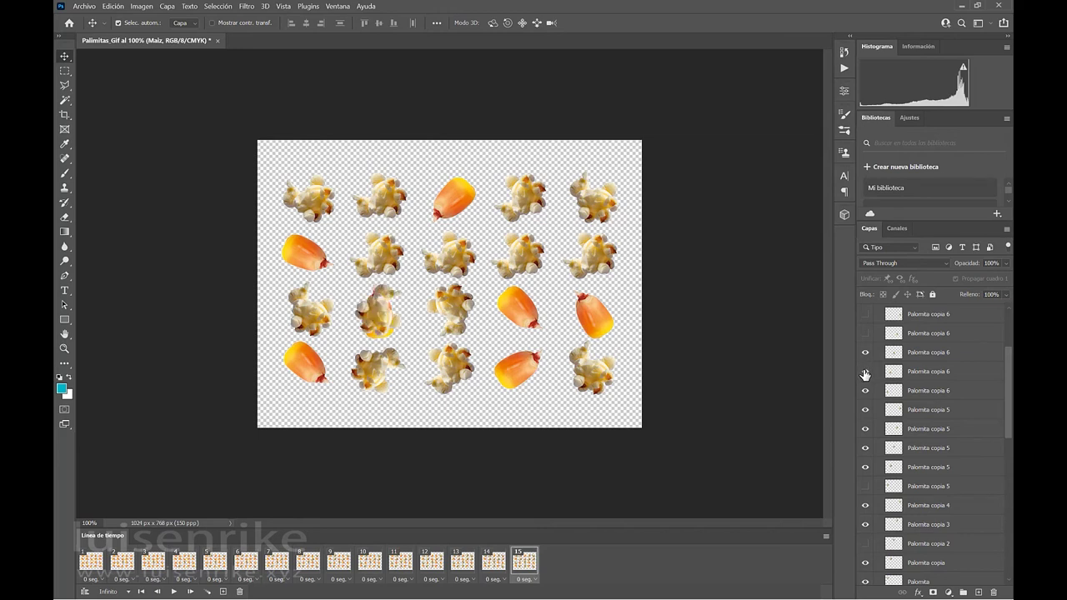
scroll(1011, 390, "down", 10)
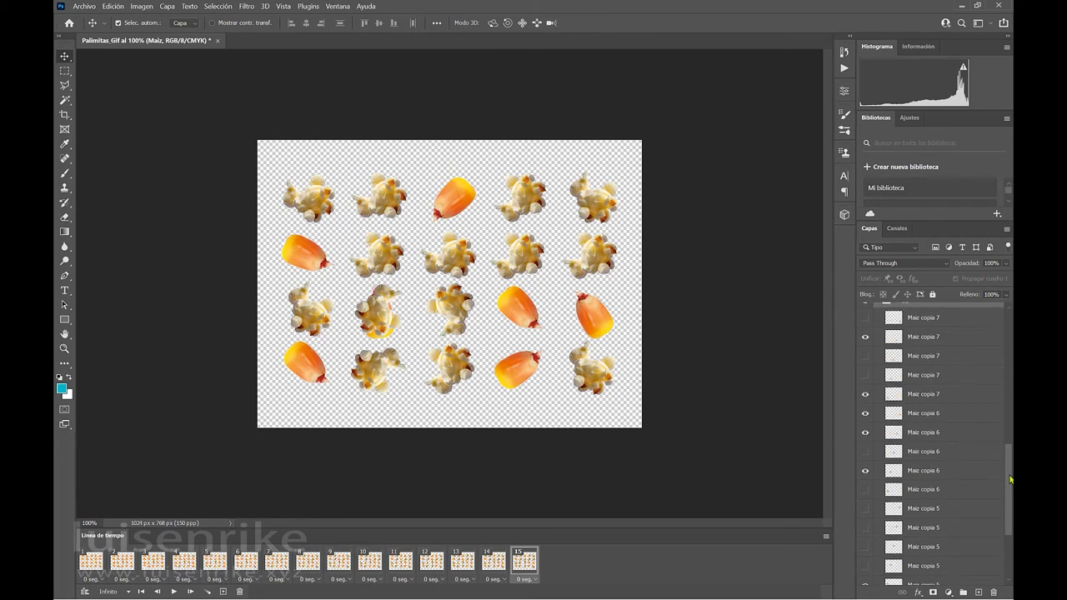
left_click(865, 472)
- Add a sixteenth animation frame and replace the second row's first kernel, Maiz copia 5, with its Palomita copia 5 popcorn
left_click(222, 591)
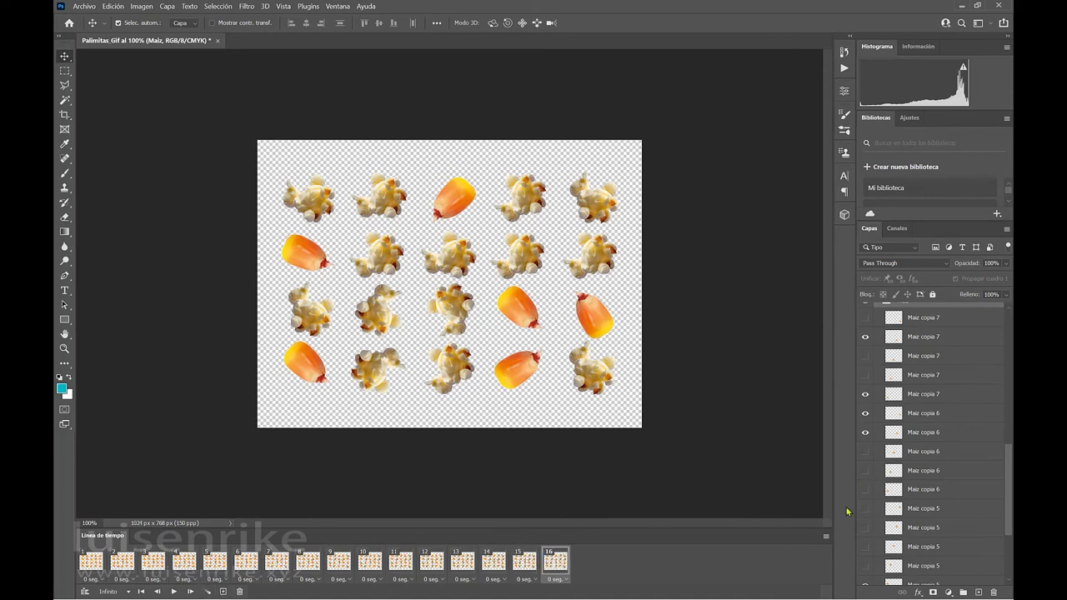
scroll(901, 476, "down", 4)
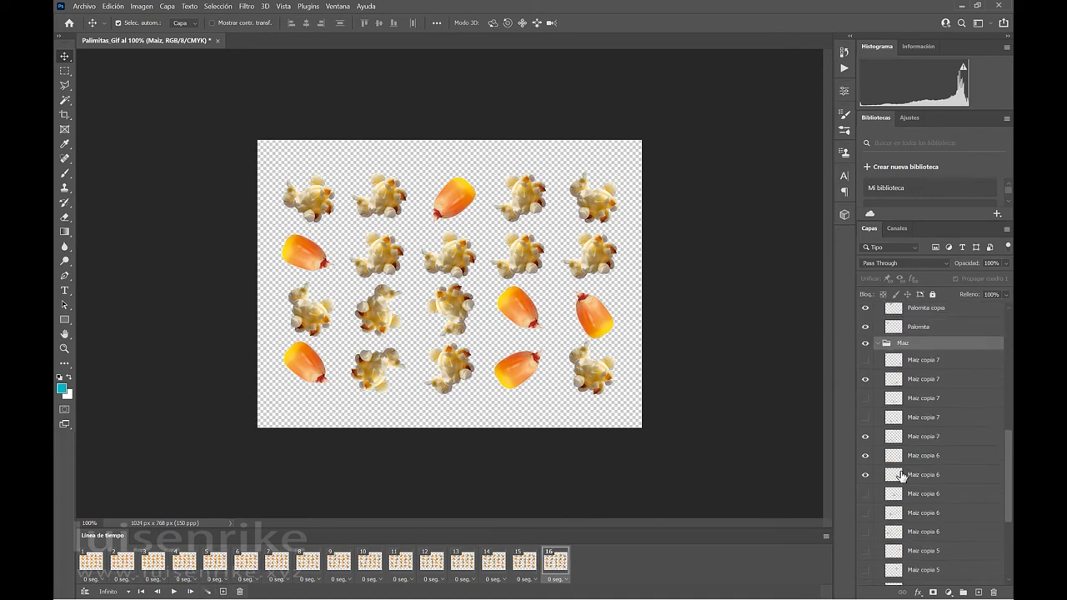
scroll(902, 476, "down", 2)
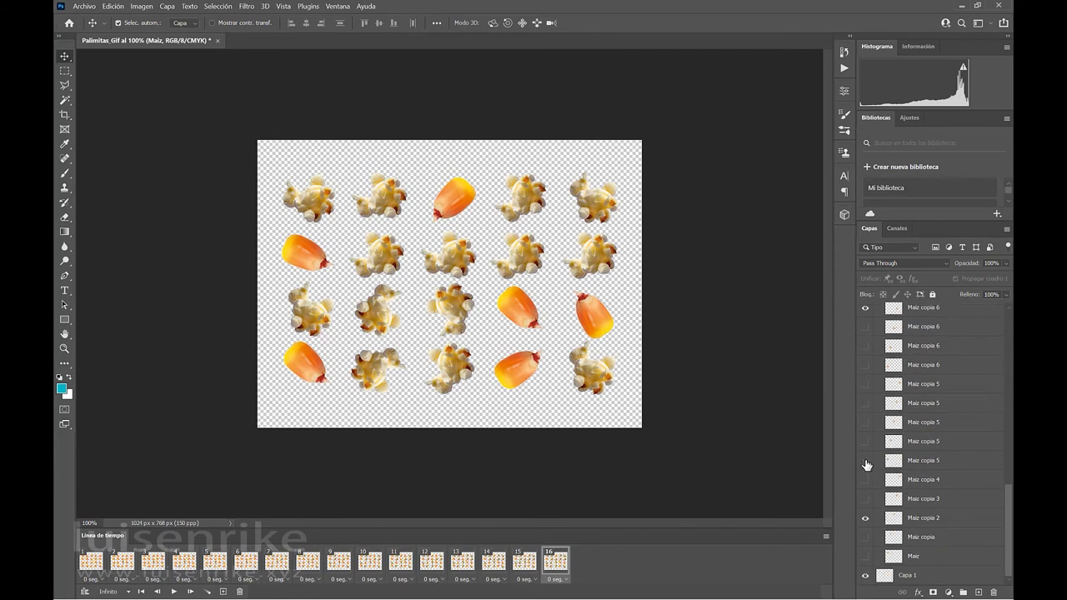
left_click(867, 464)
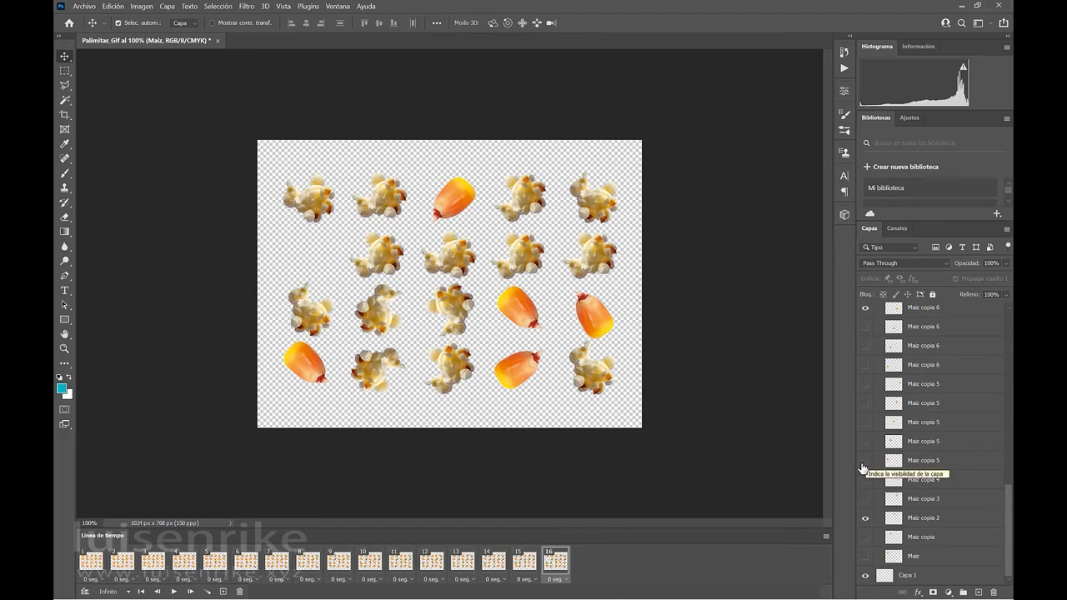
scroll(917, 465, "up", 5)
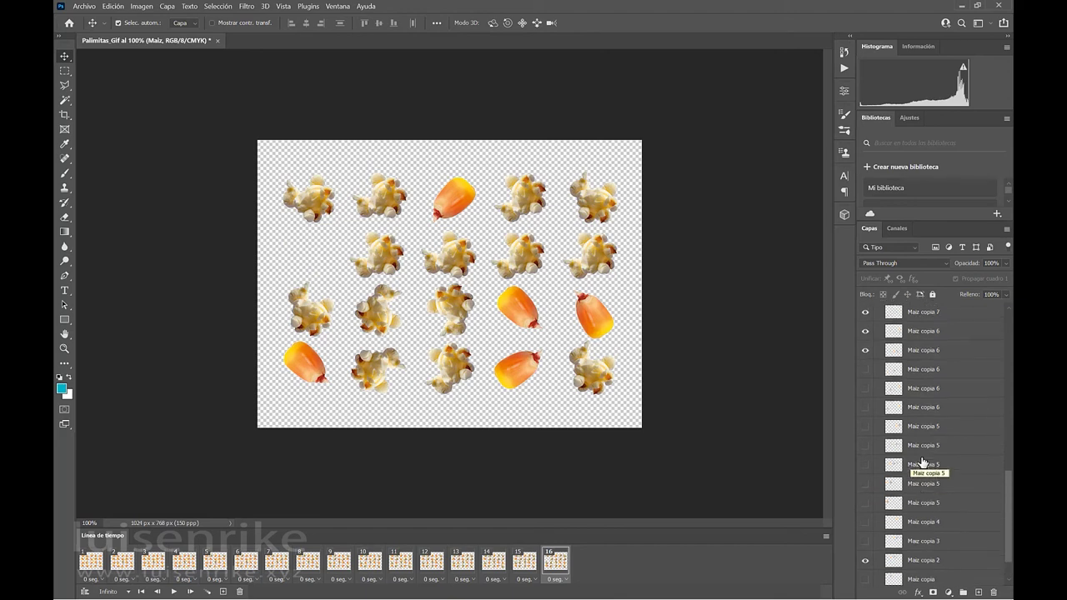
scroll(923, 463, "up", 5)
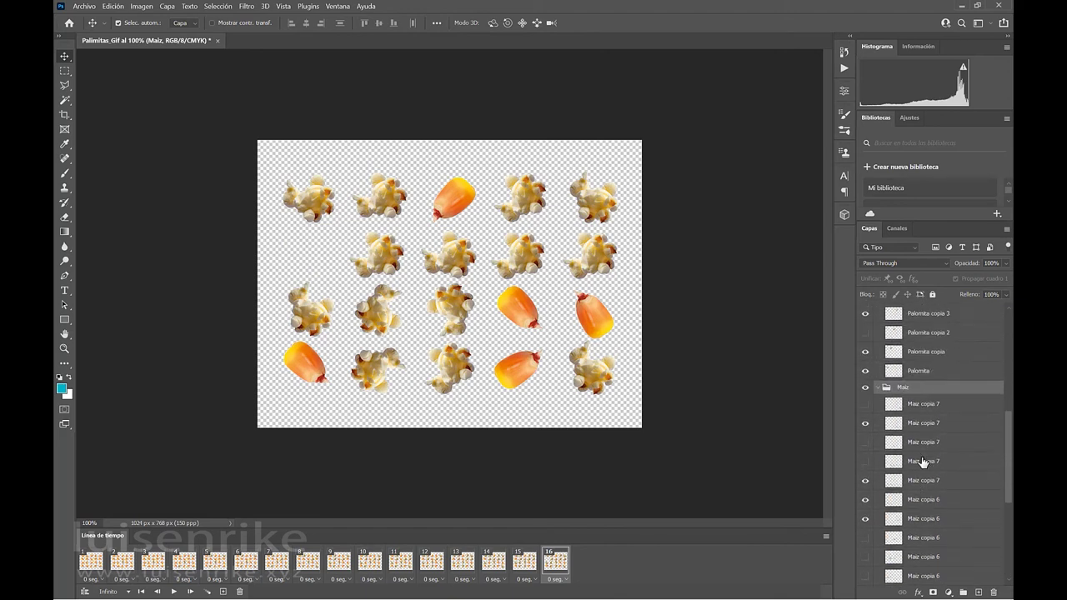
scroll(924, 462, "up", 1)
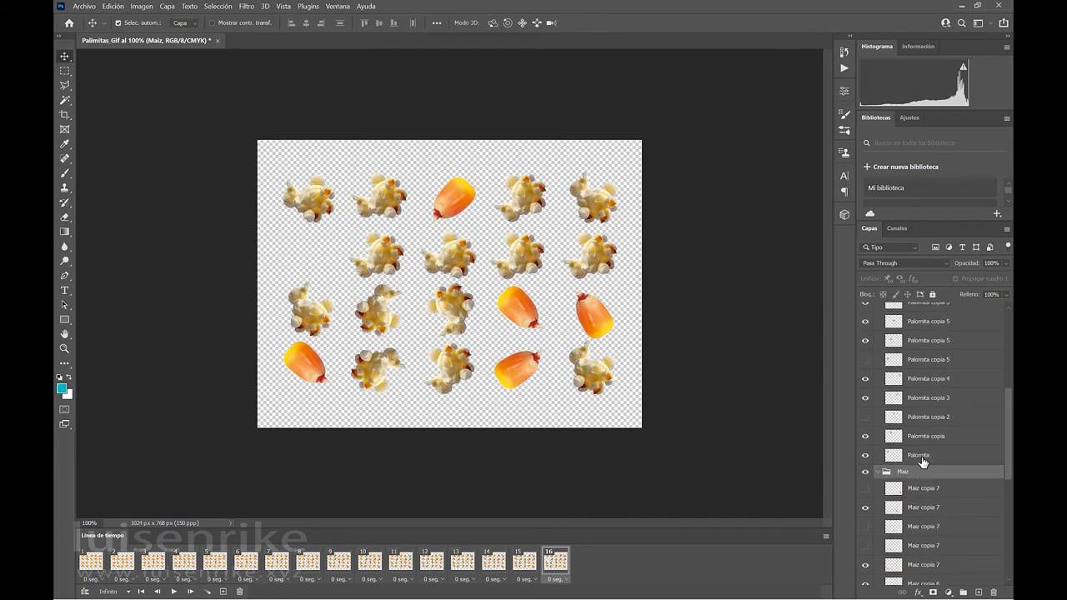
left_click(865, 359)
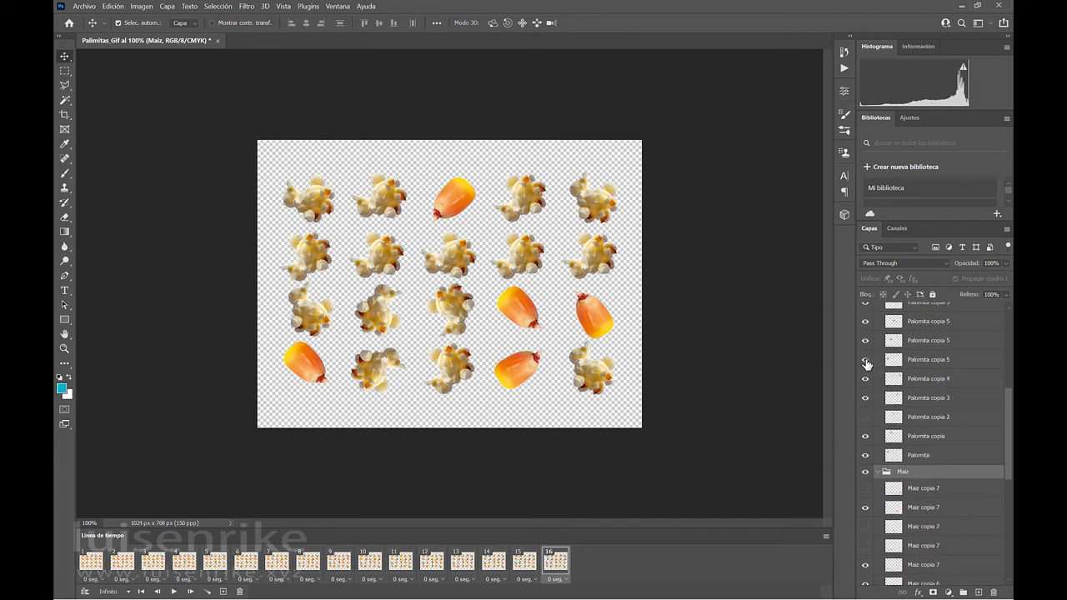
- Add a seventeenth animation frame and check which popcorn the Palomita copia 2 layer controls by toggling its visibility
left_click(224, 592)
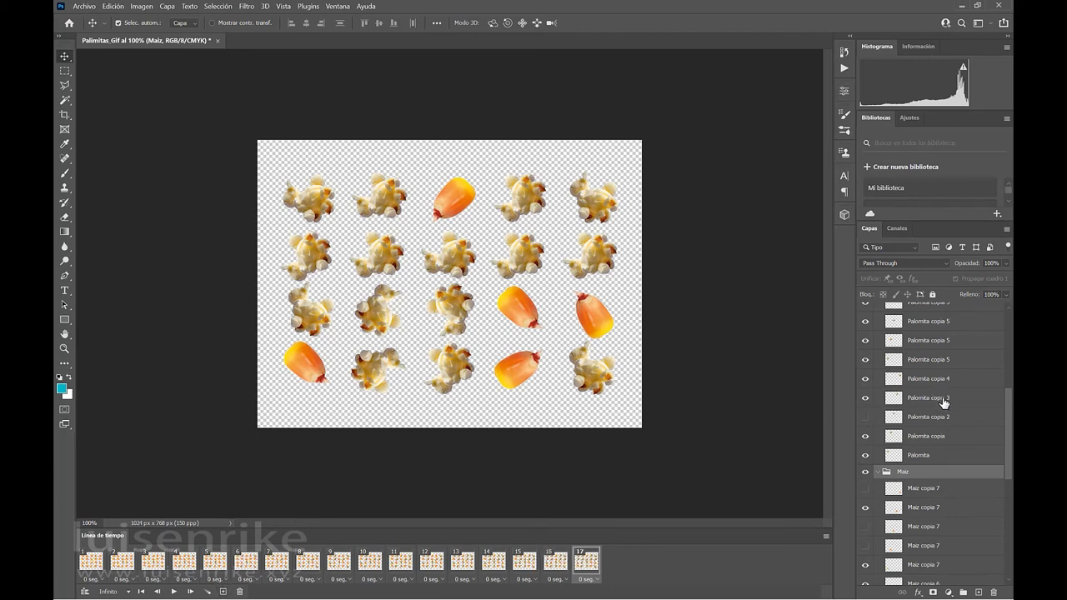
left_click(865, 417)
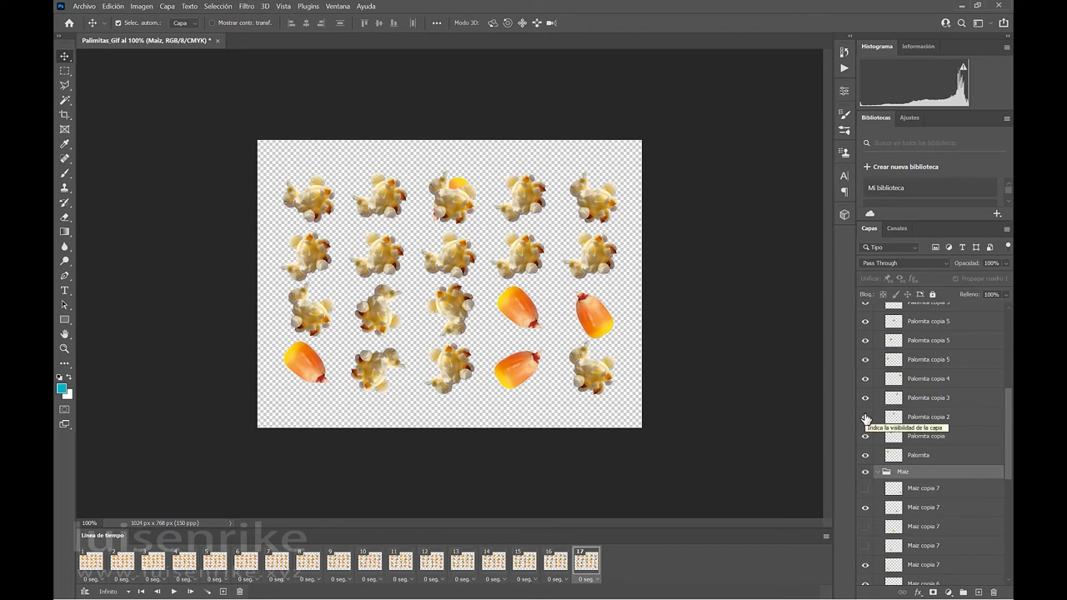
left_click(866, 417)
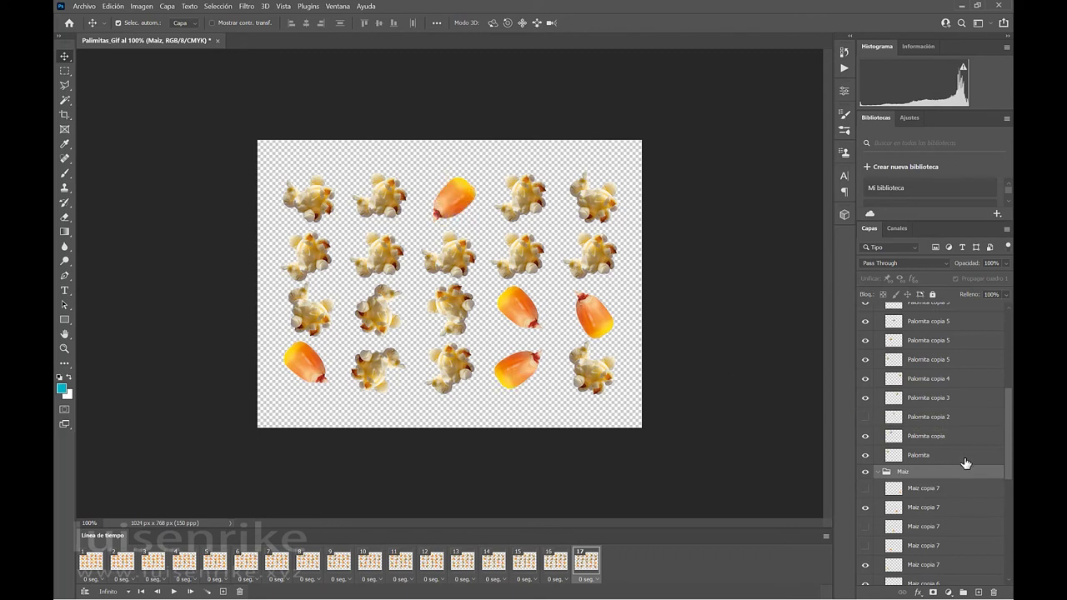
- In the seventeenth frame, hide the third row's fourth kernel, a Maiz copia 6 layer
scroll(965, 462, "down", 5)
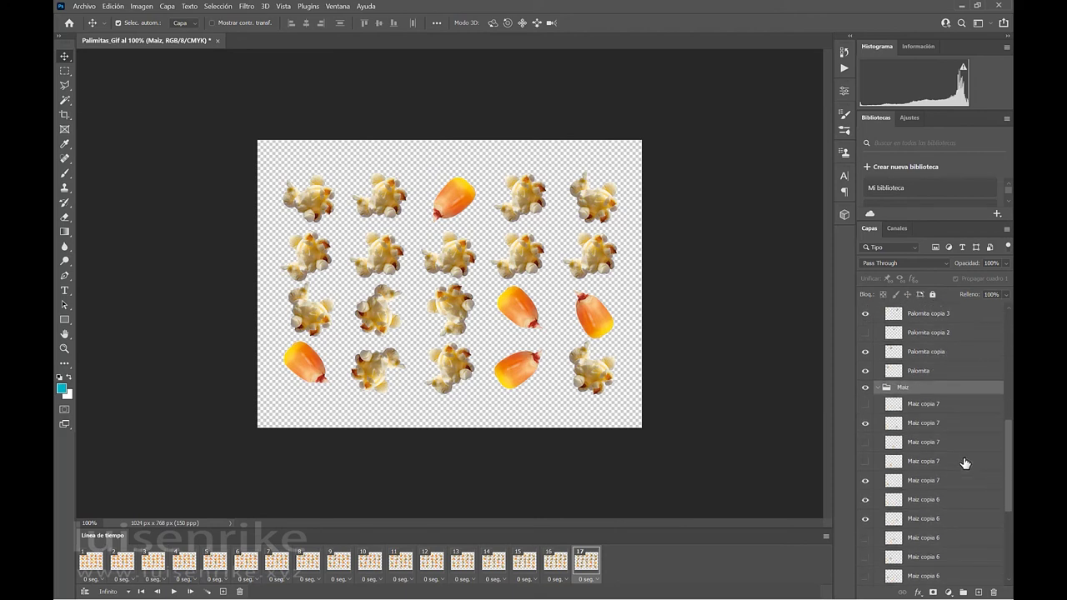
scroll(966, 463, "down", 2)
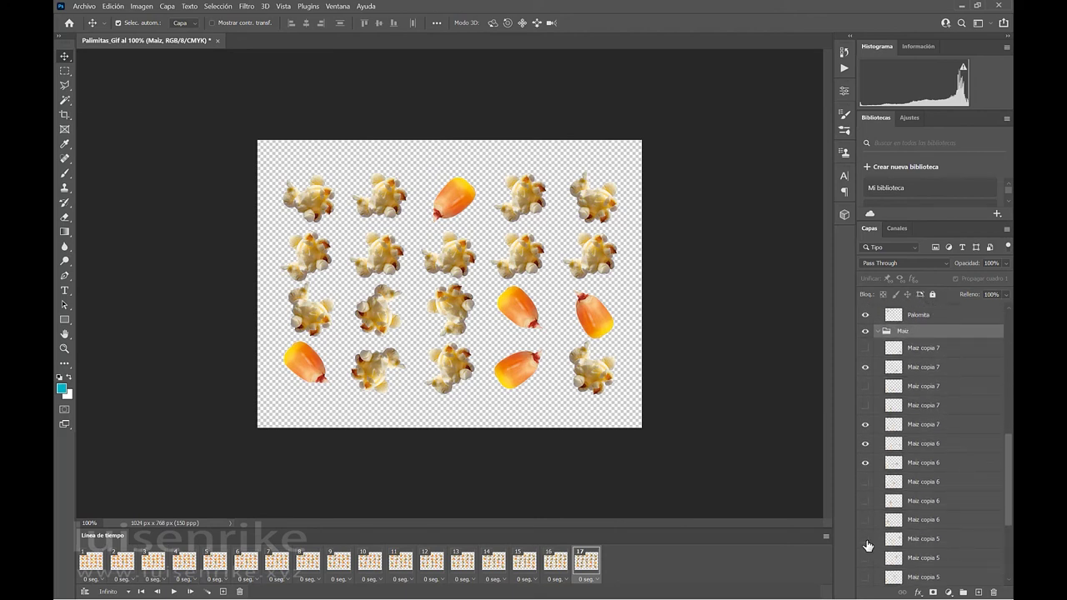
scroll(872, 544, "down", 2)
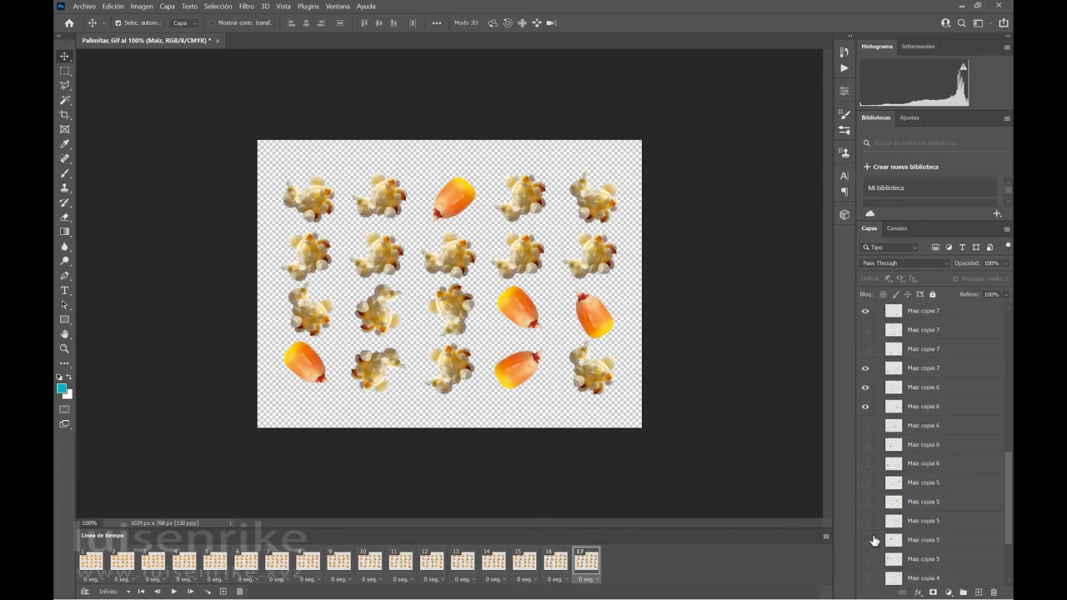
scroll(875, 539, "down", 3)
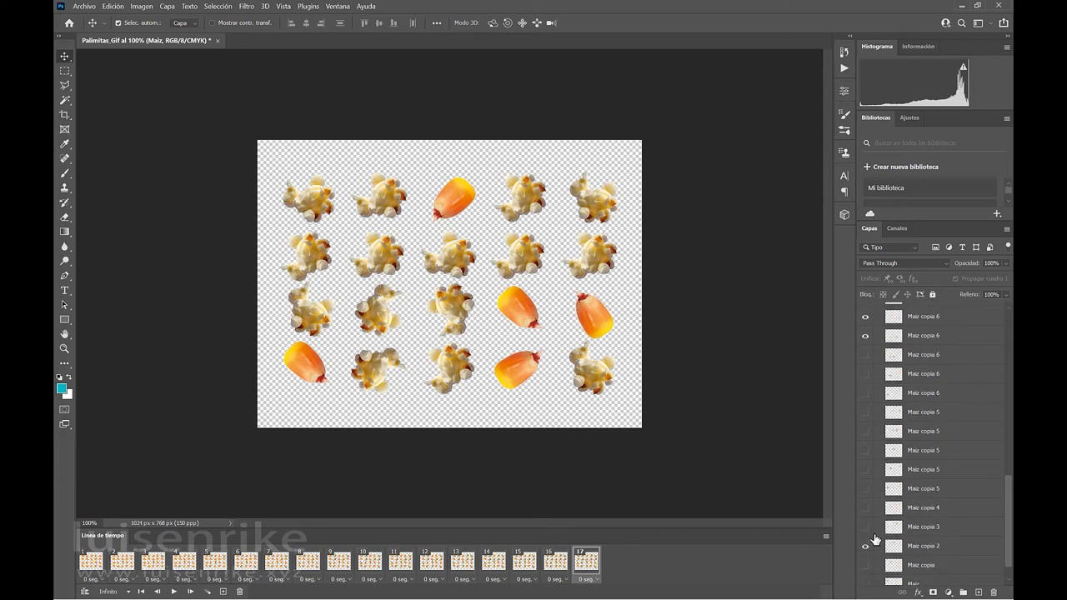
scroll(875, 540, "up", 3)
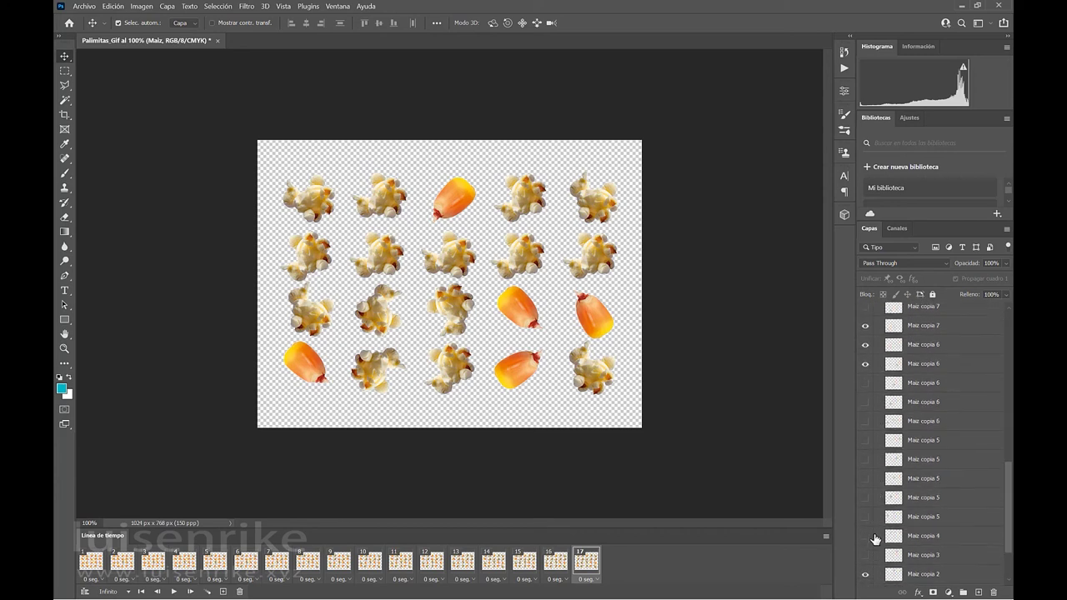
left_click(865, 374)
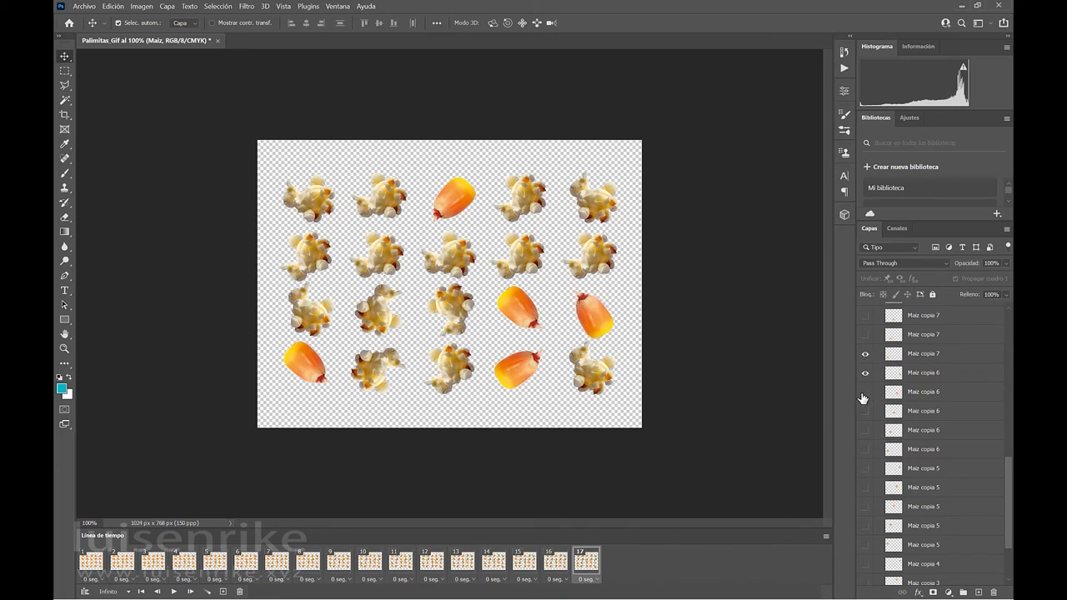
- Show the Palomita copia 6 popcorn that fills the empty fourth place of the third row in the seventeenth frame
scroll(967, 407, "up", 1)
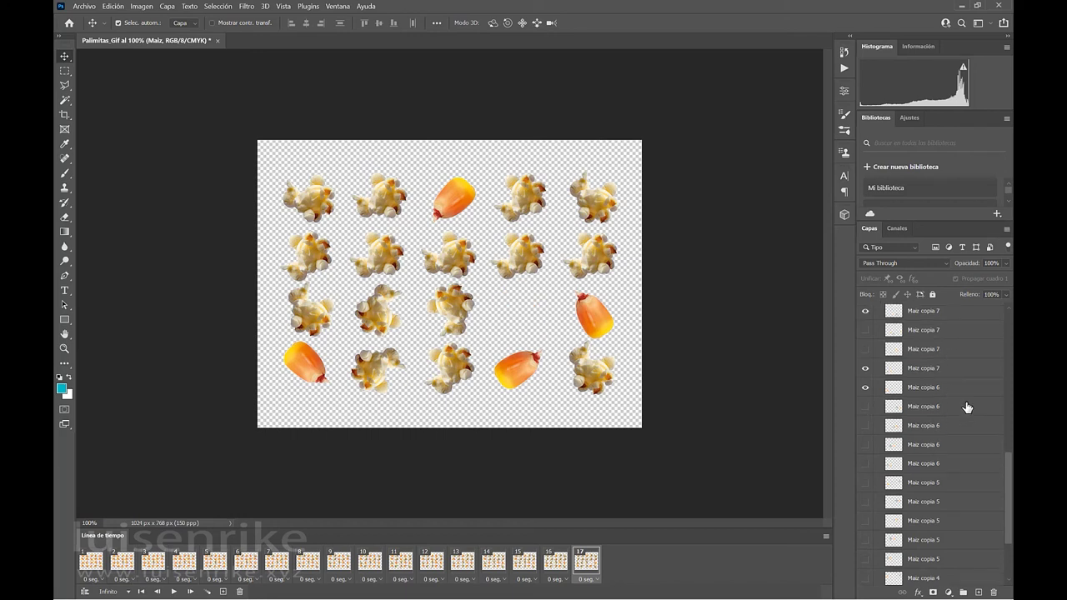
scroll(967, 407, "up", 5)
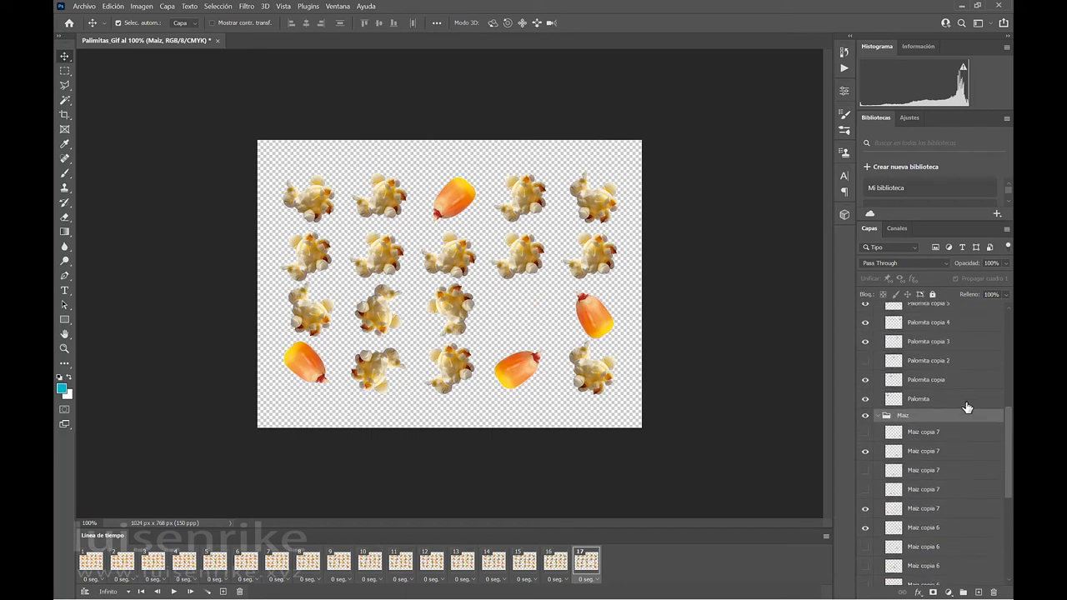
scroll(967, 407, "up", 5)
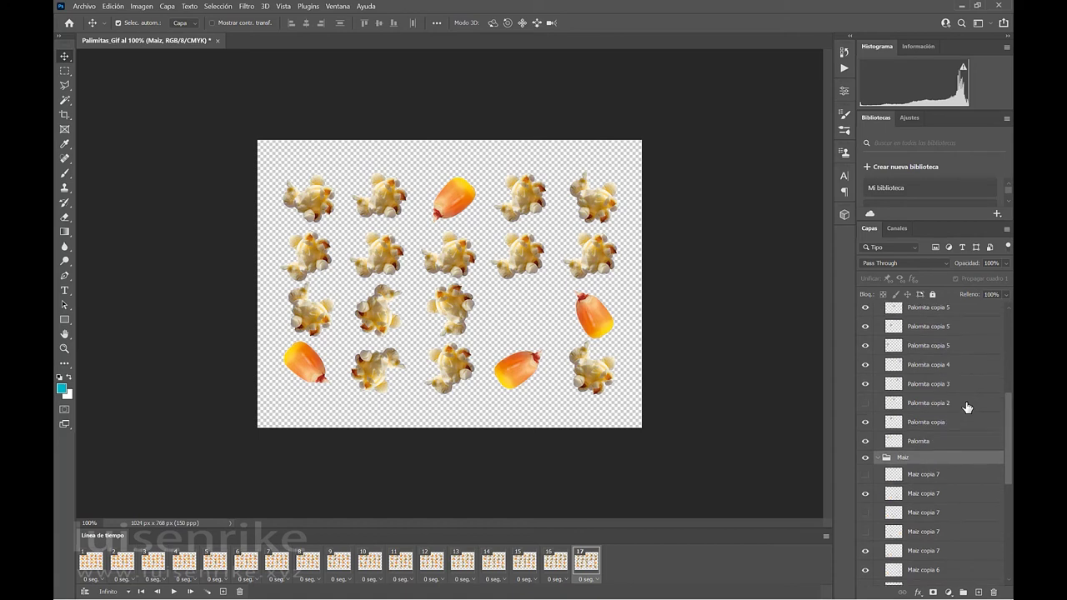
scroll(967, 407, "up", 3)
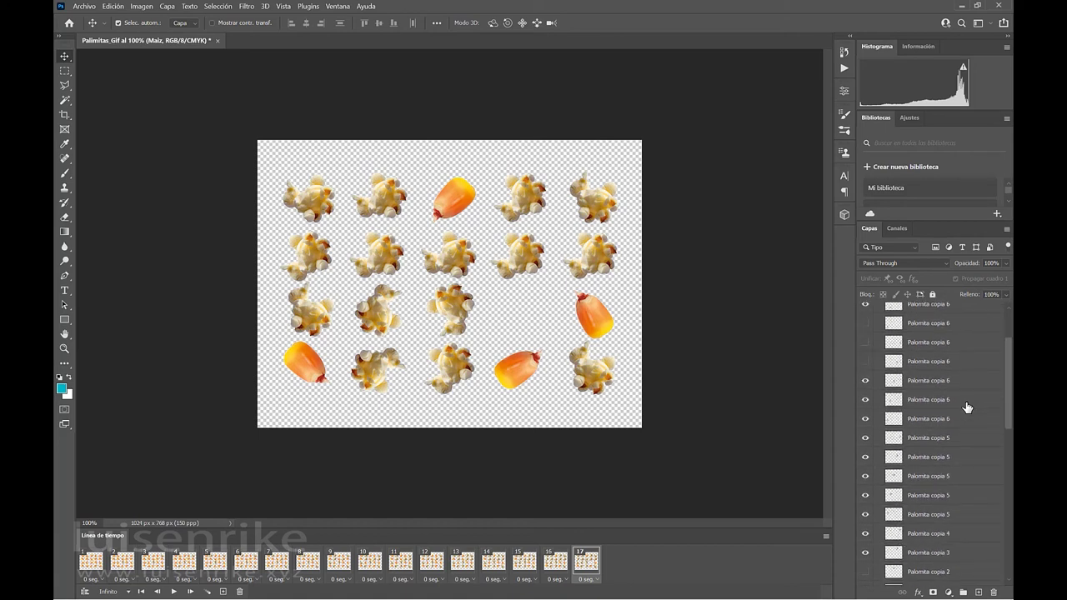
left_click(865, 343)
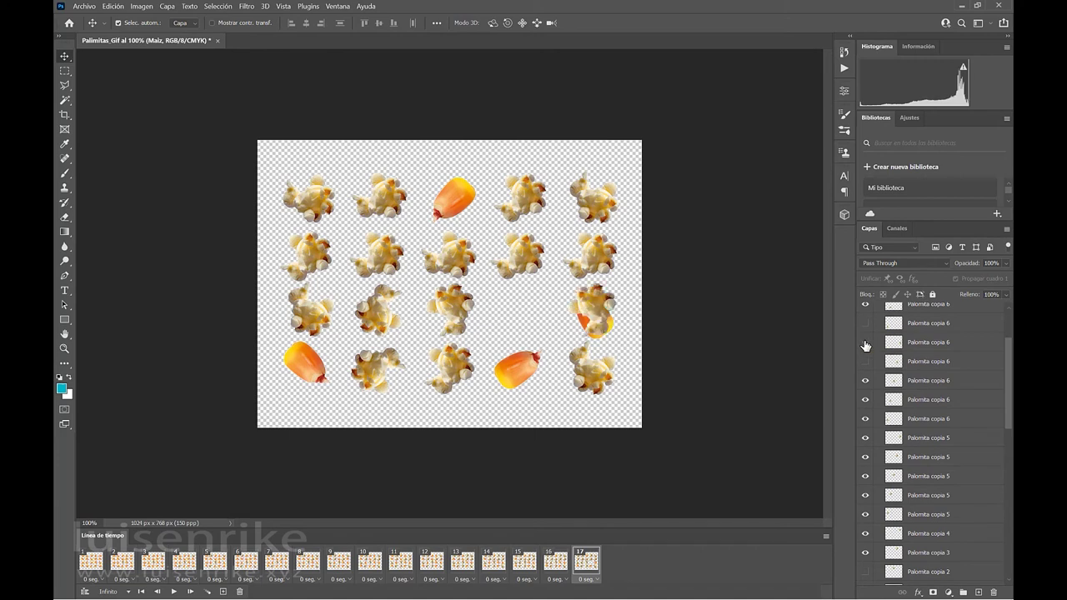
left_click(866, 343)
left_click(866, 363)
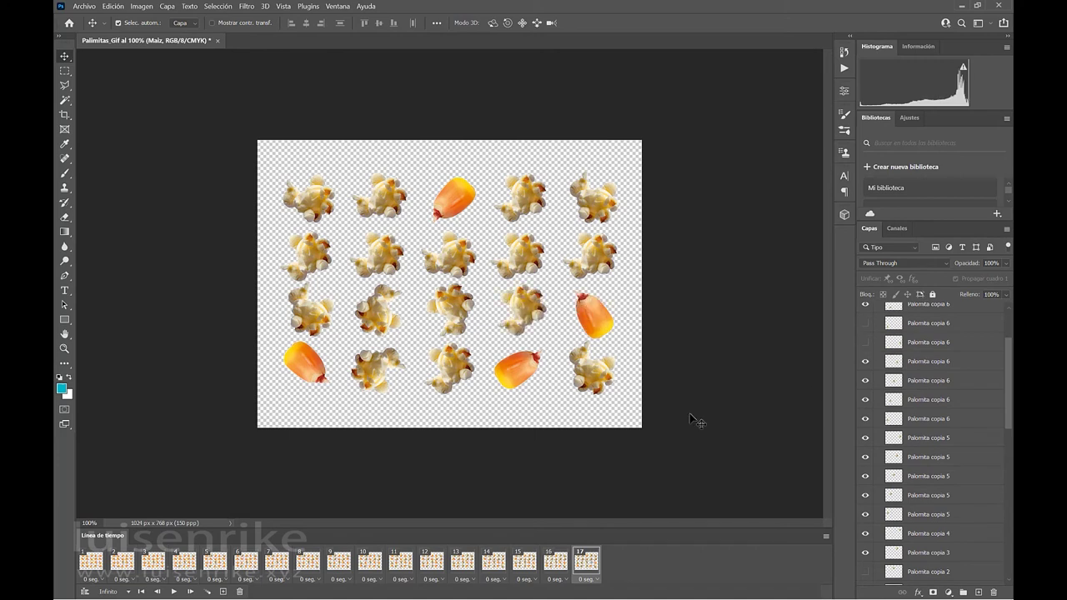
- Add an eighteenth animation frame and replace the first row's third kernel, Maiz copia 2, with its Palomita copia 2 popcorn
left_click(223, 592)
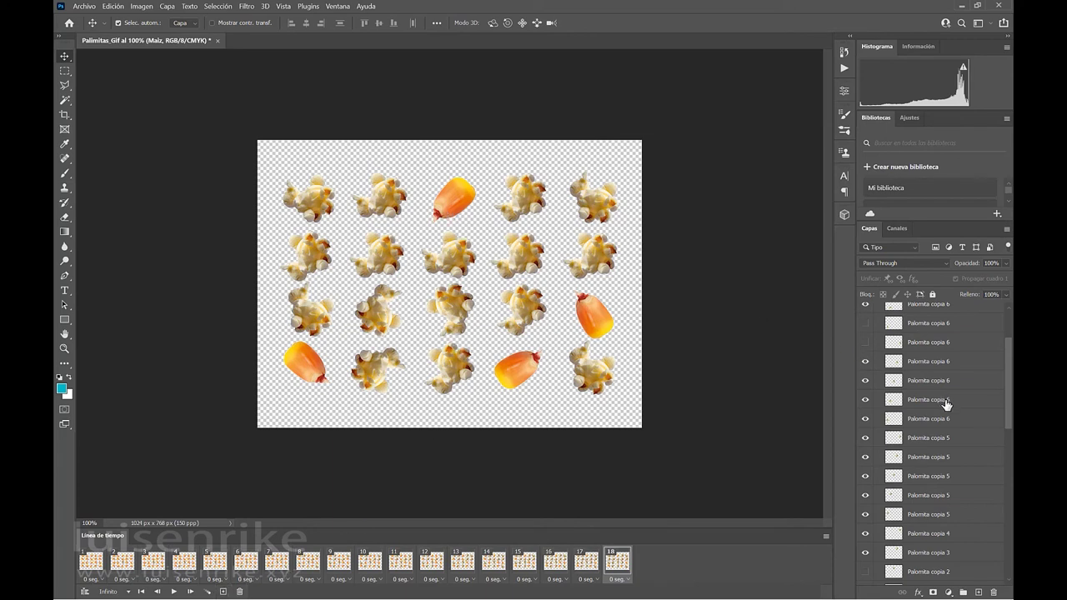
scroll(947, 405, "up", 3)
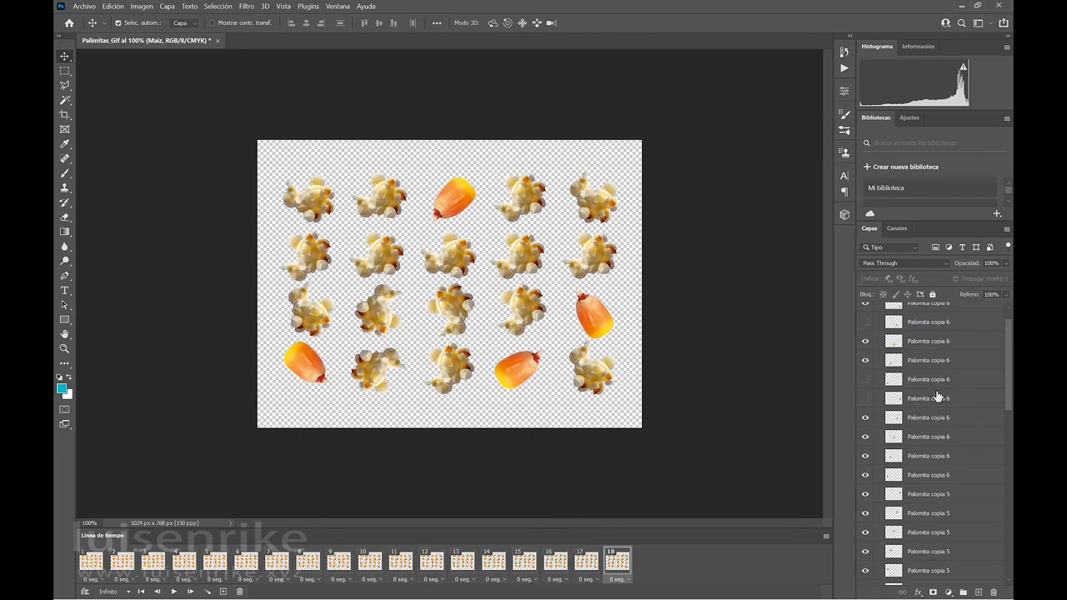
scroll(922, 438, "down", 4)
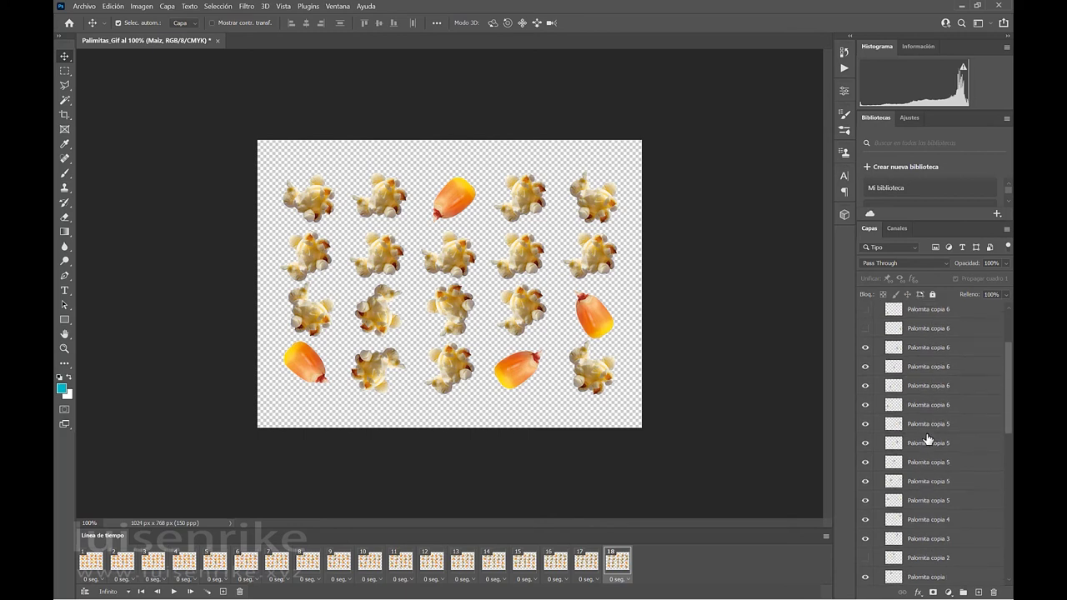
left_click(865, 560)
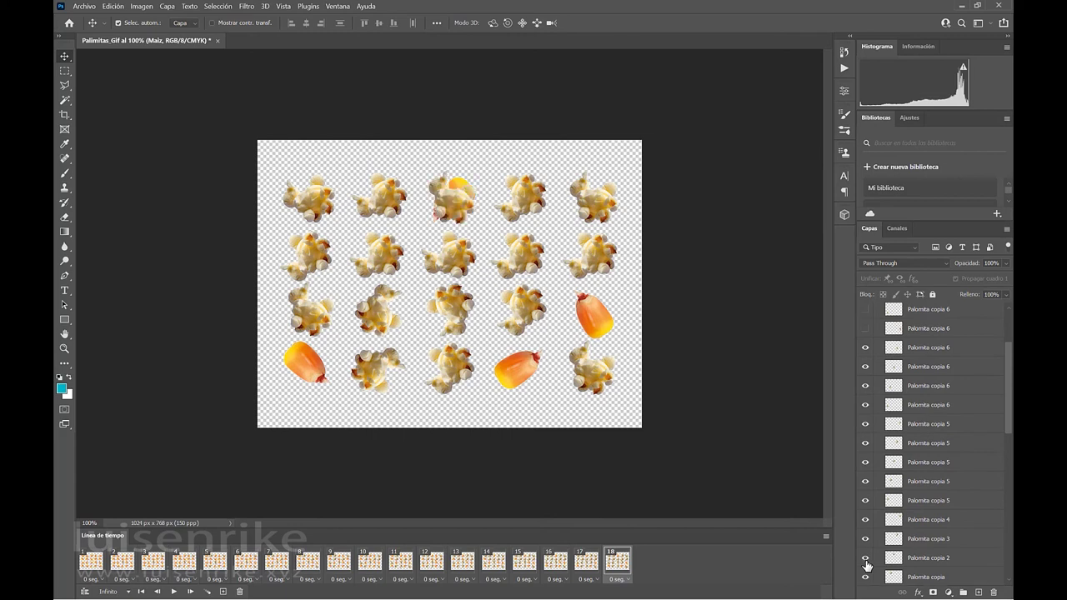
scroll(979, 500, "down", 4)
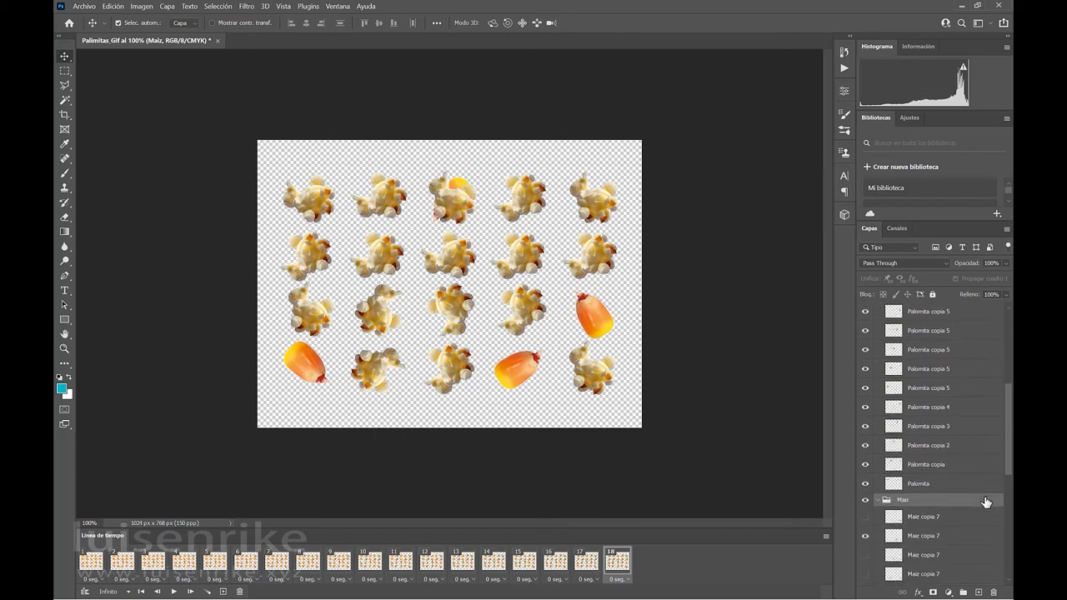
scroll(986, 503, "down", 2)
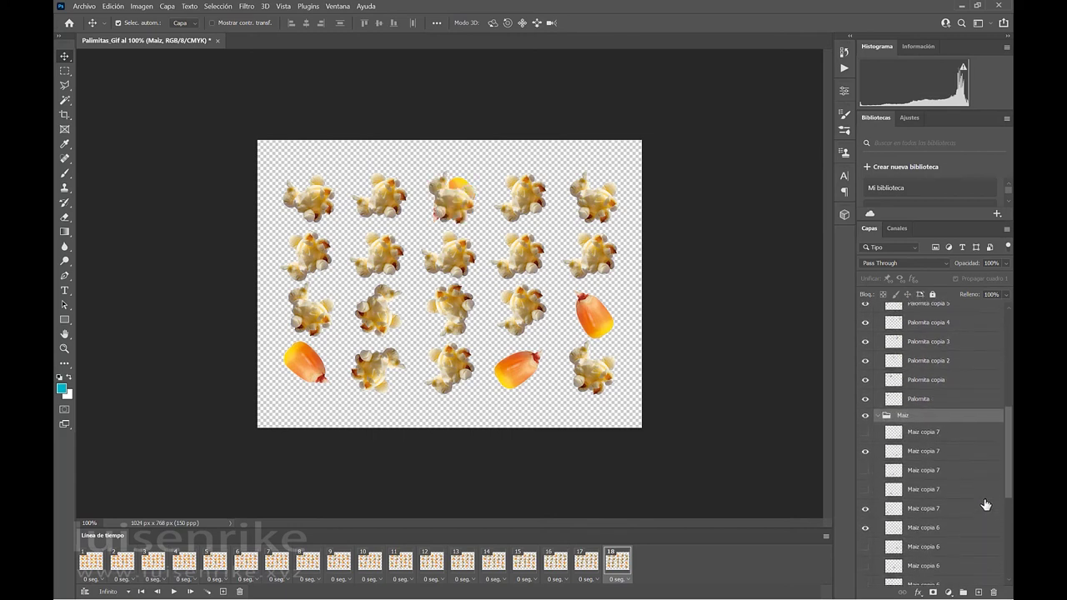
scroll(985, 508, "down", 6)
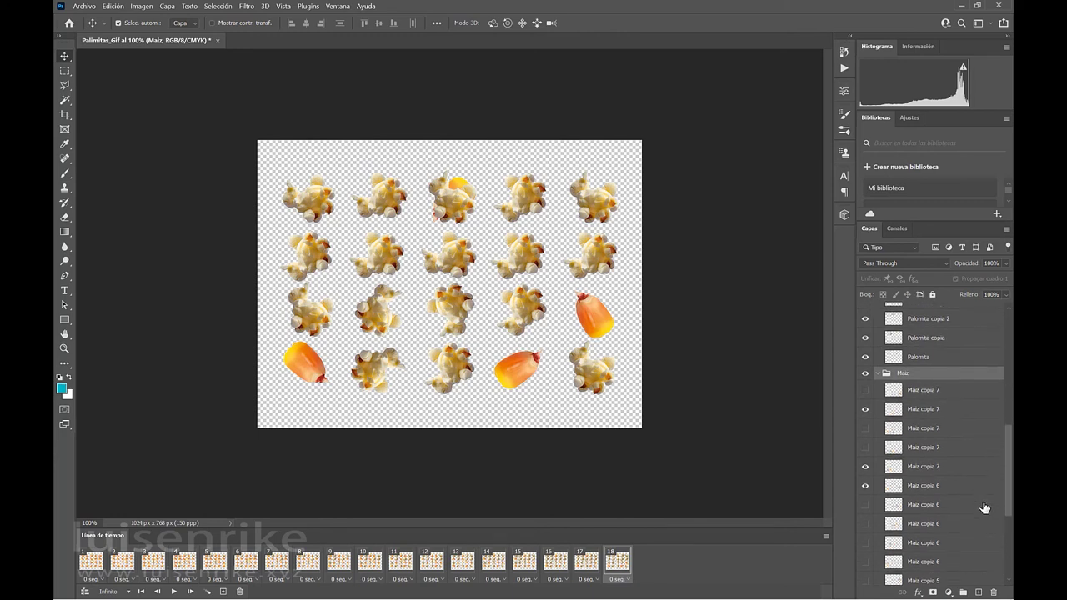
scroll(983, 508, "down", 1)
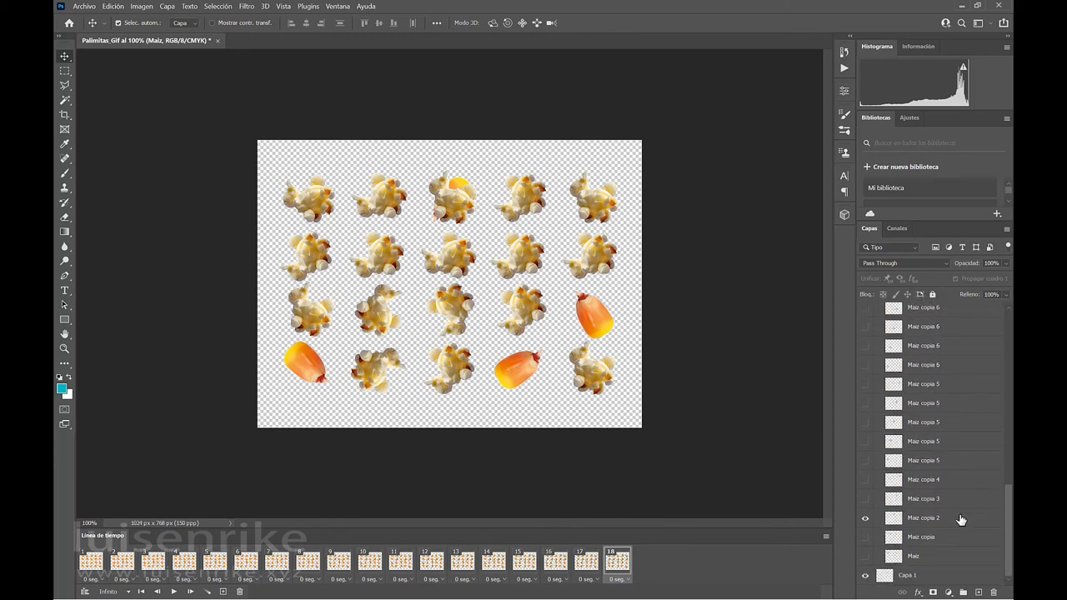
left_click(863, 523)
- Add a nineteenth animation frame and replace the third row's fifth kernel, Maiz copia 6, with its Palomita copia 6 popcorn
left_click(224, 592)
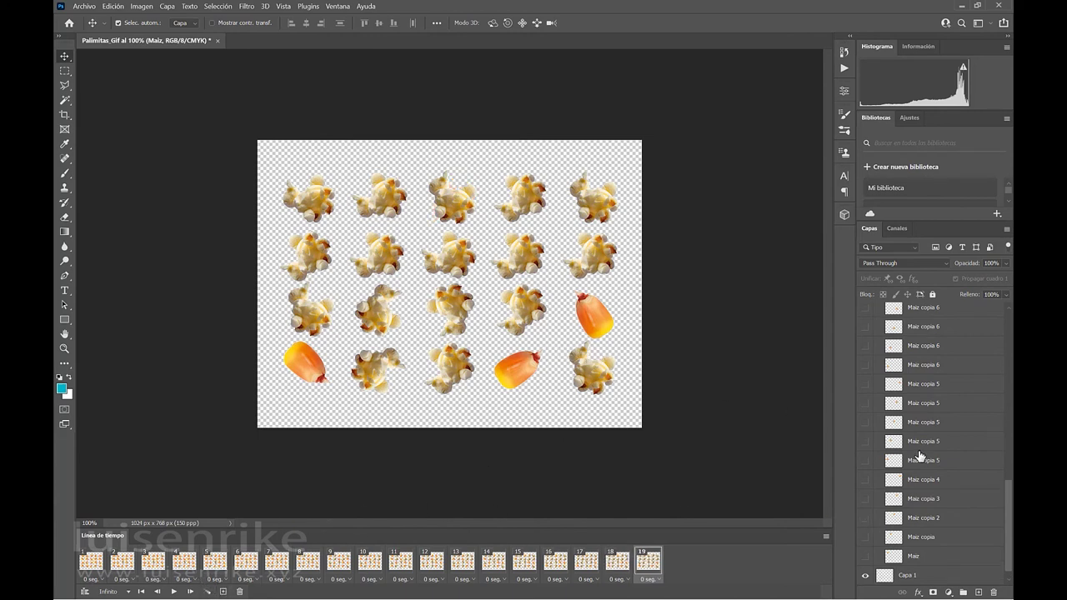
scroll(924, 455, "up", 3)
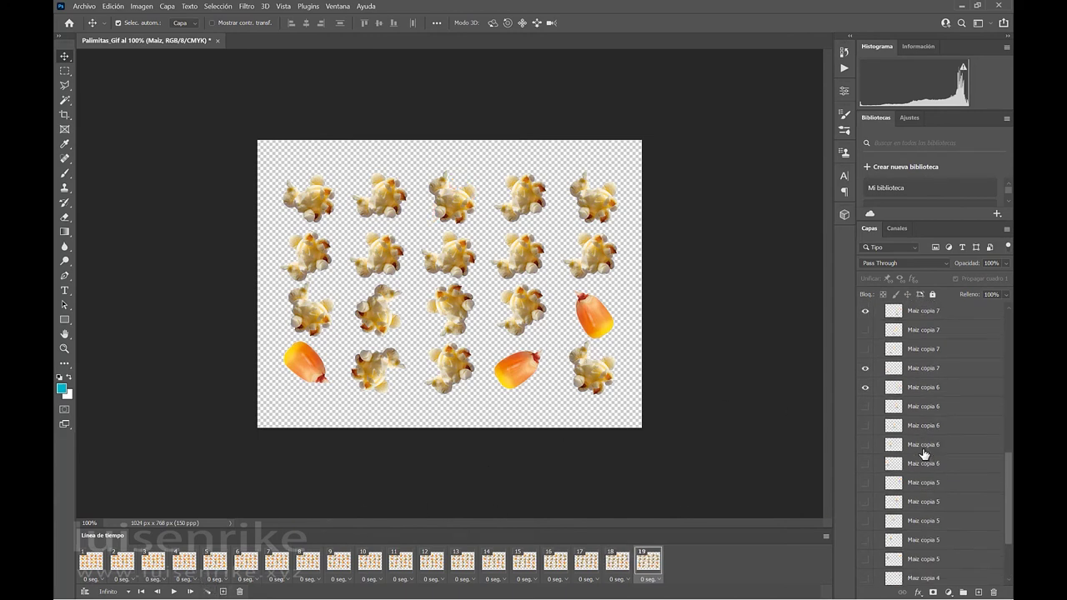
left_click(865, 390)
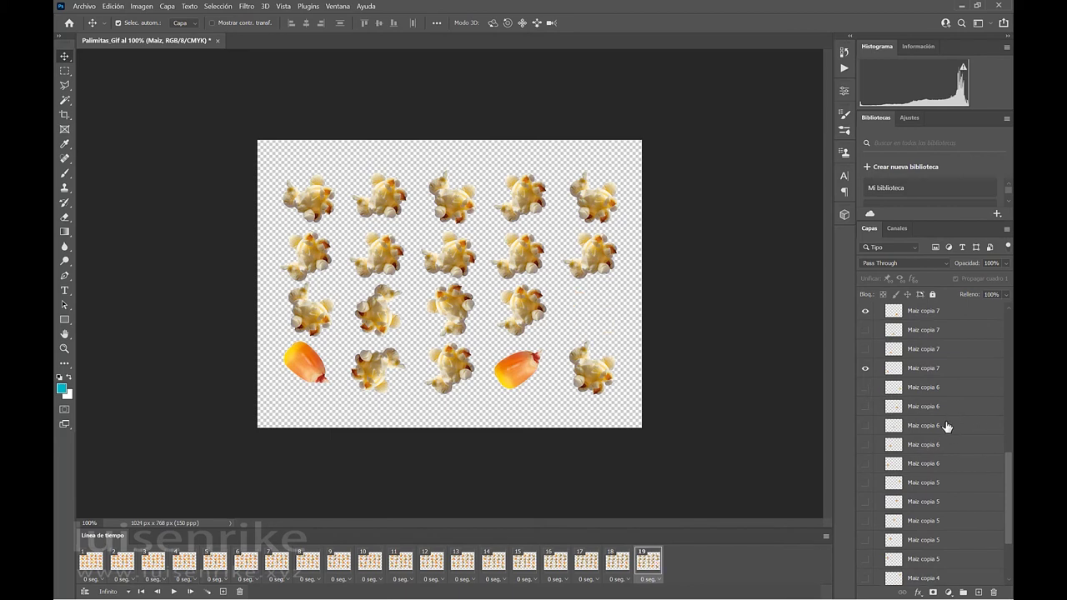
scroll(947, 427, "up", 1)
scroll(947, 427, "up", 10)
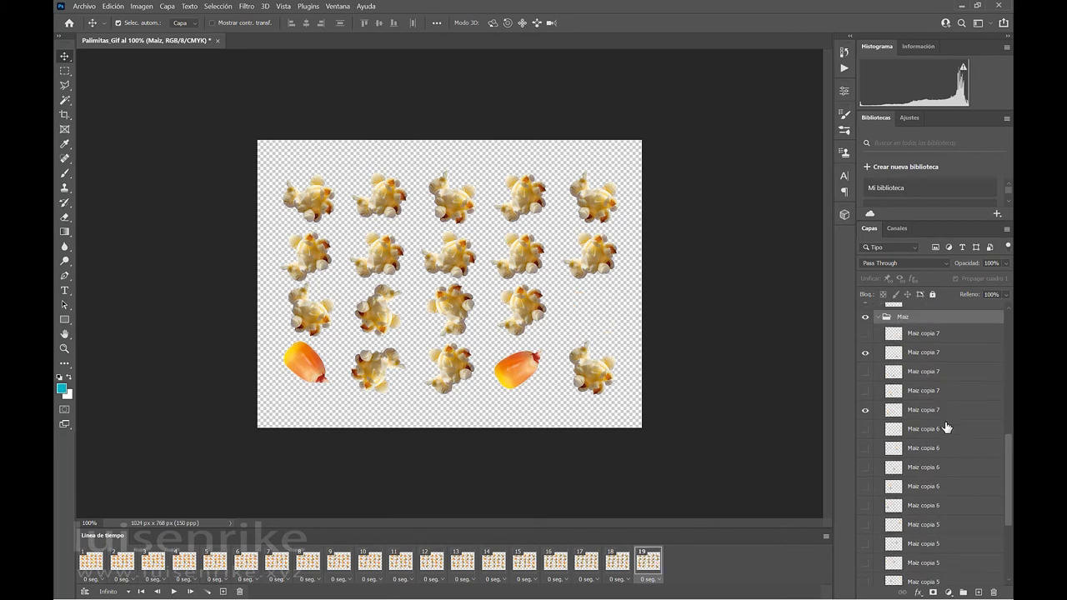
scroll(947, 427, "up", 15)
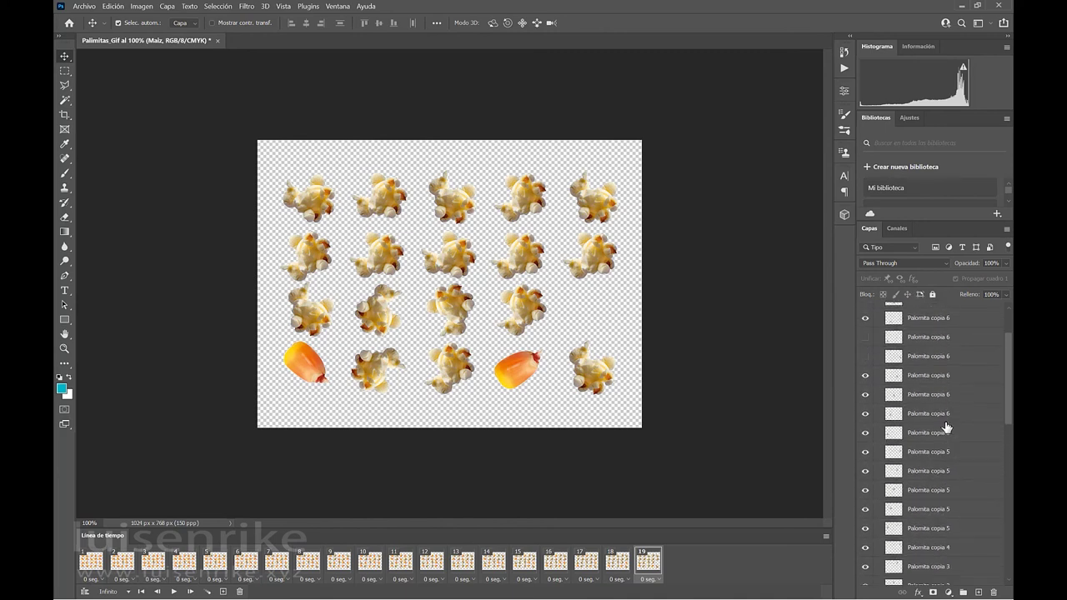
left_click(865, 357)
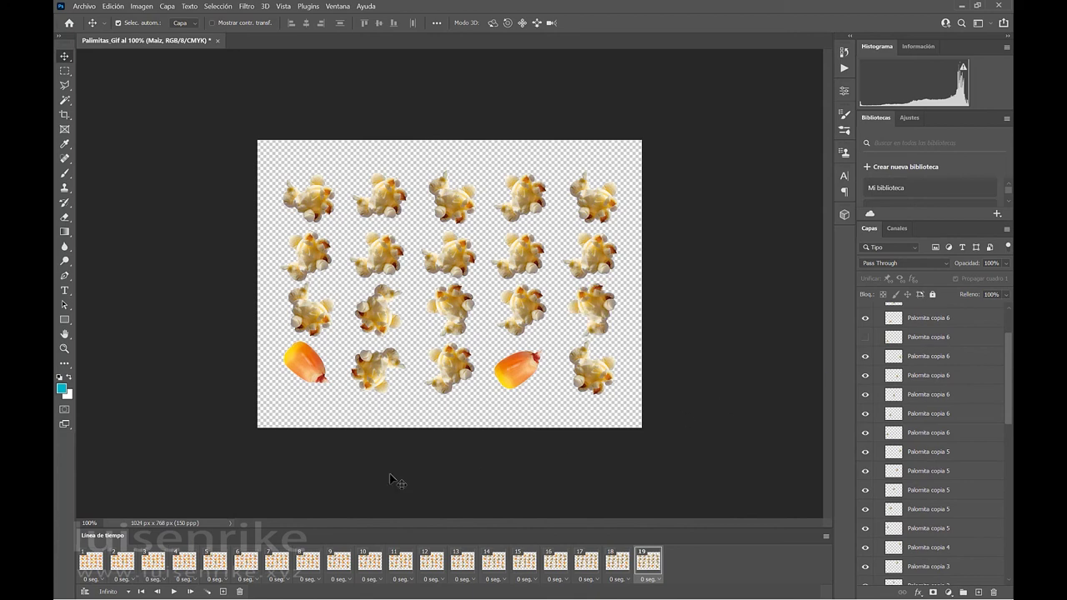
- Add a twentieth animation frame and replace the fourth row's first kernel, Maiz copia 7, with its Palomita copia 6 popcorn
left_click(223, 592)
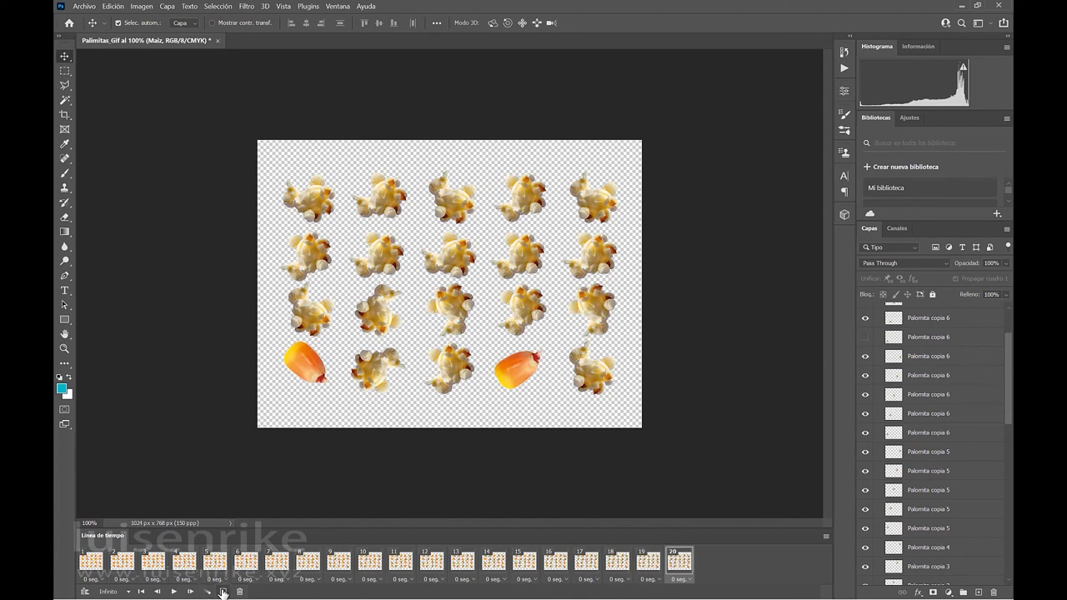
left_click(866, 339)
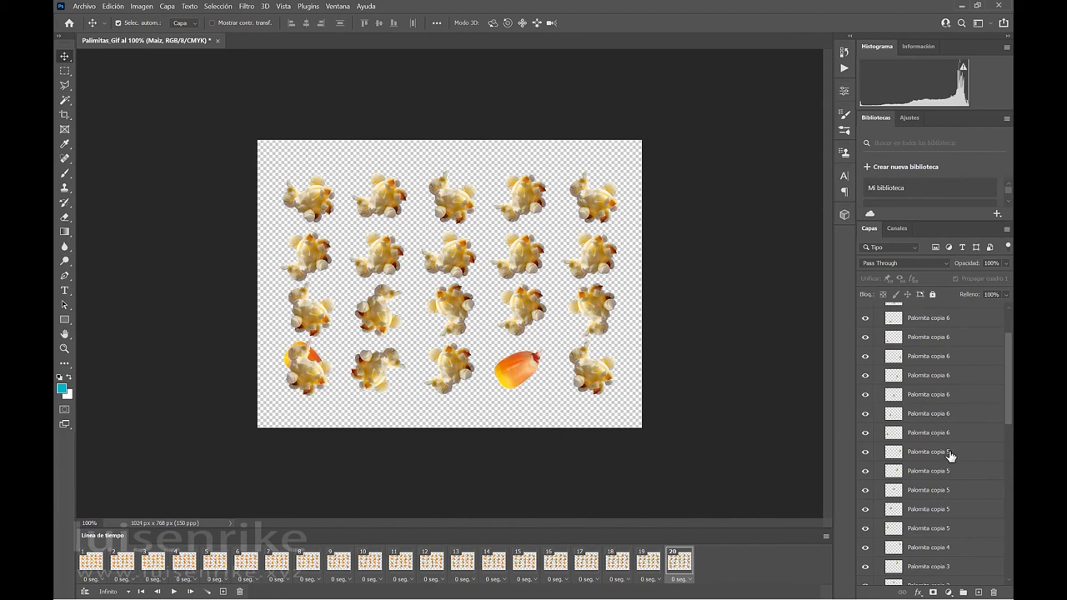
scroll(951, 456, "down", 10)
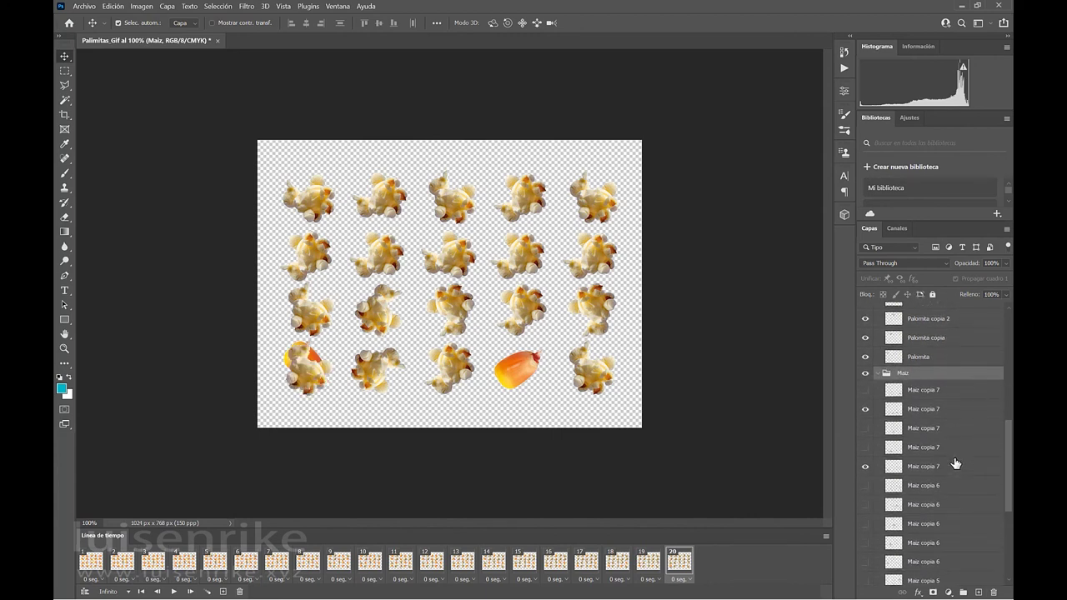
left_click(865, 473)
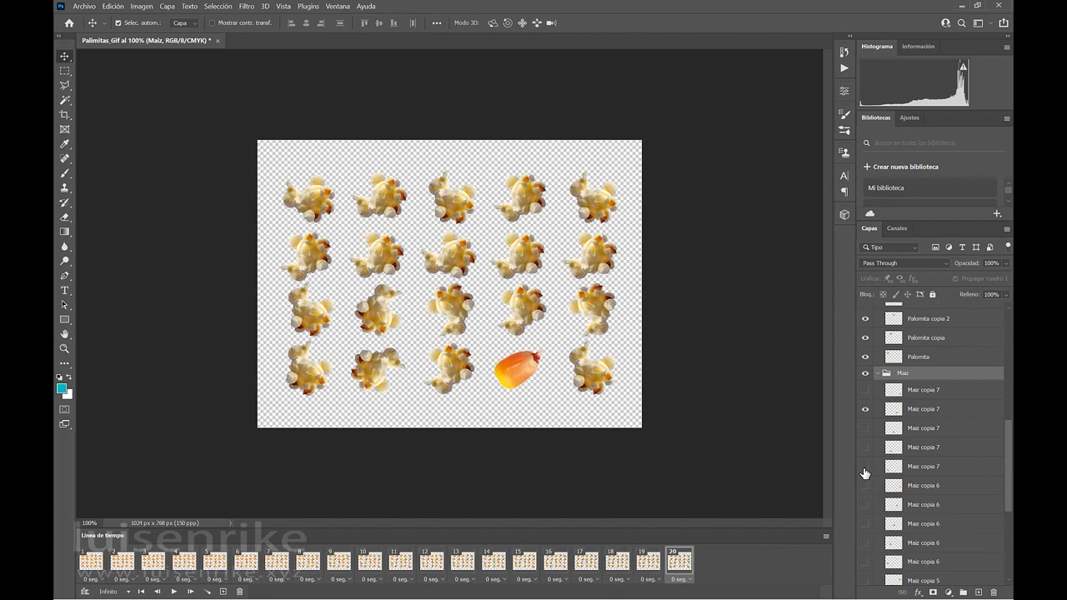
- Add a twenty-first animation frame and replace the fourth row's fourth kernel, Maiz copia 7, with its Palomita copia 6 popcorn
left_click(222, 592)
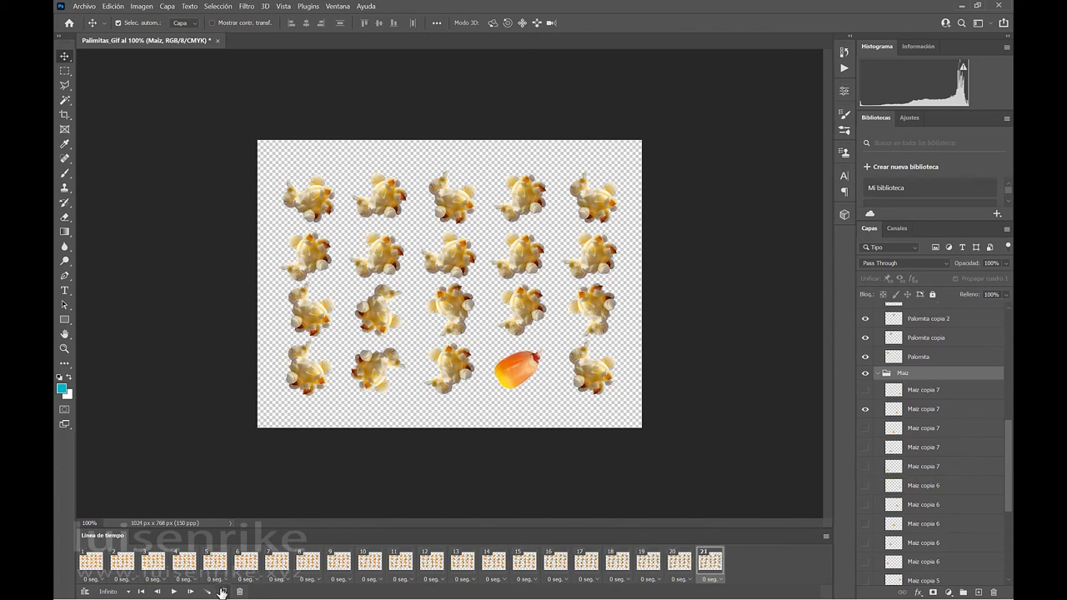
left_click(866, 413)
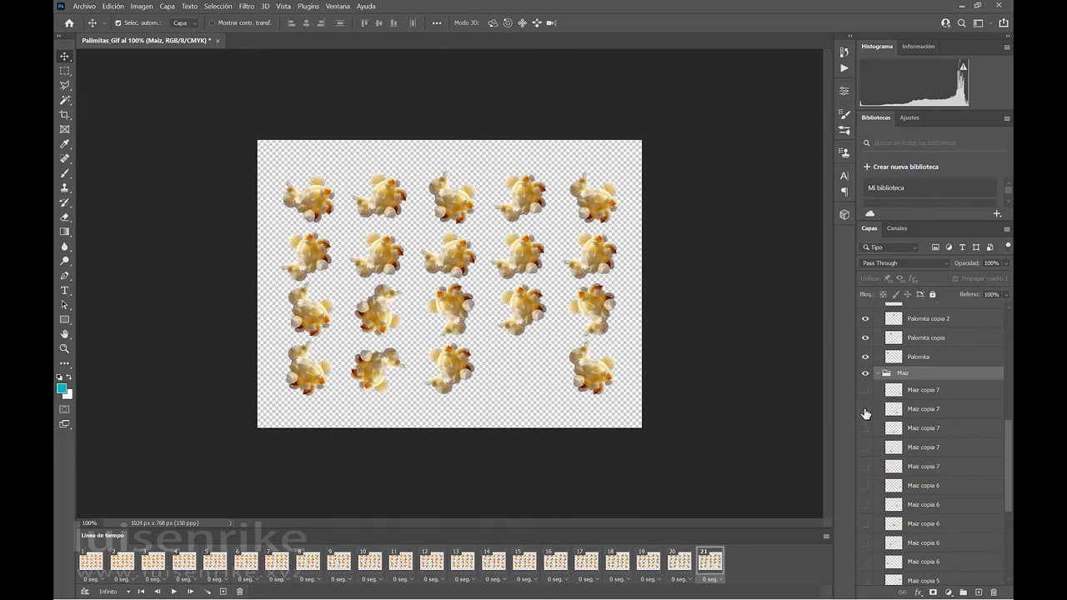
scroll(918, 380, "up", 10)
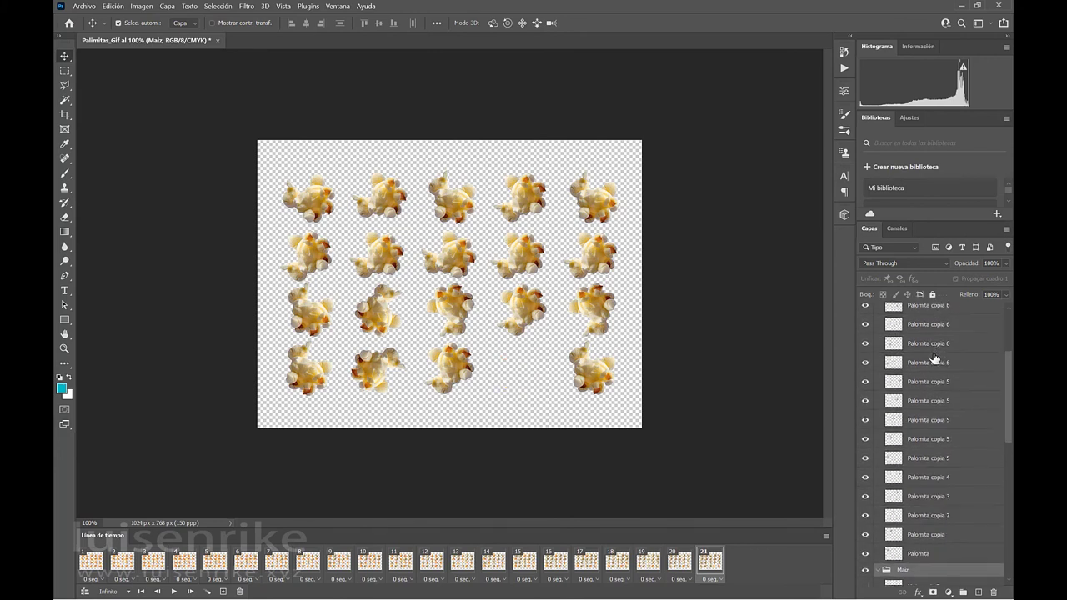
scroll(936, 358, "up", 2)
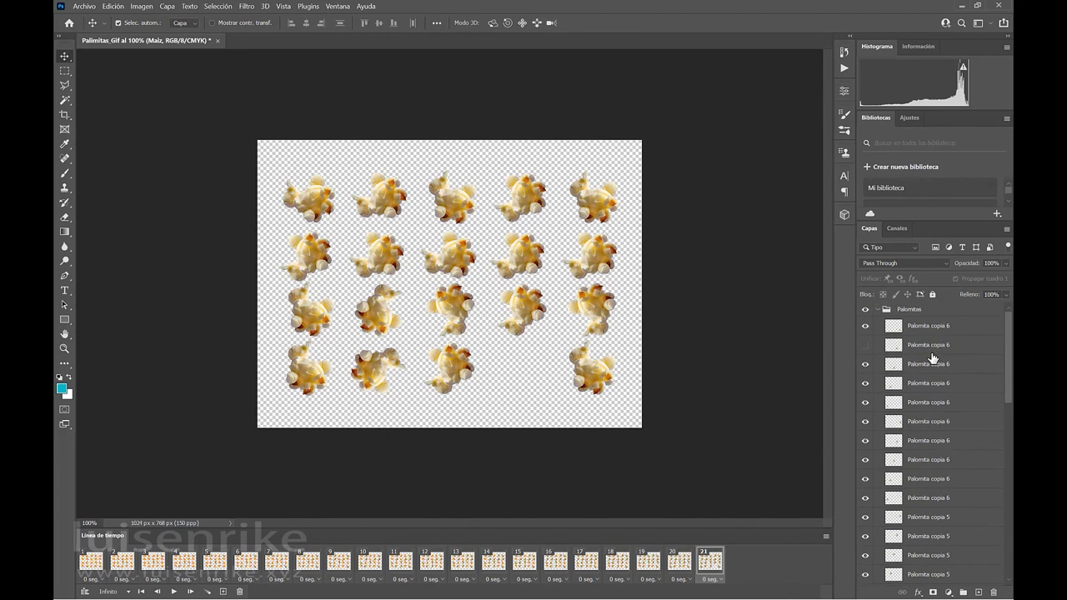
left_click(866, 352)
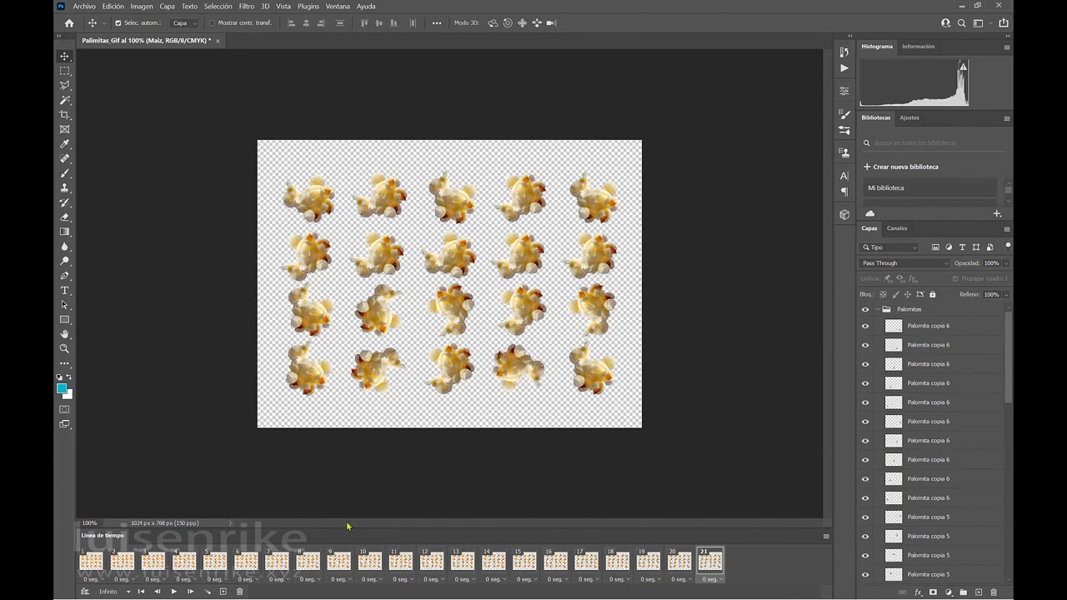
- Set the delay of all 21 animation frames to 0,2 seconds, and play the animation to preview it before stopping playback
left_click(94, 569)
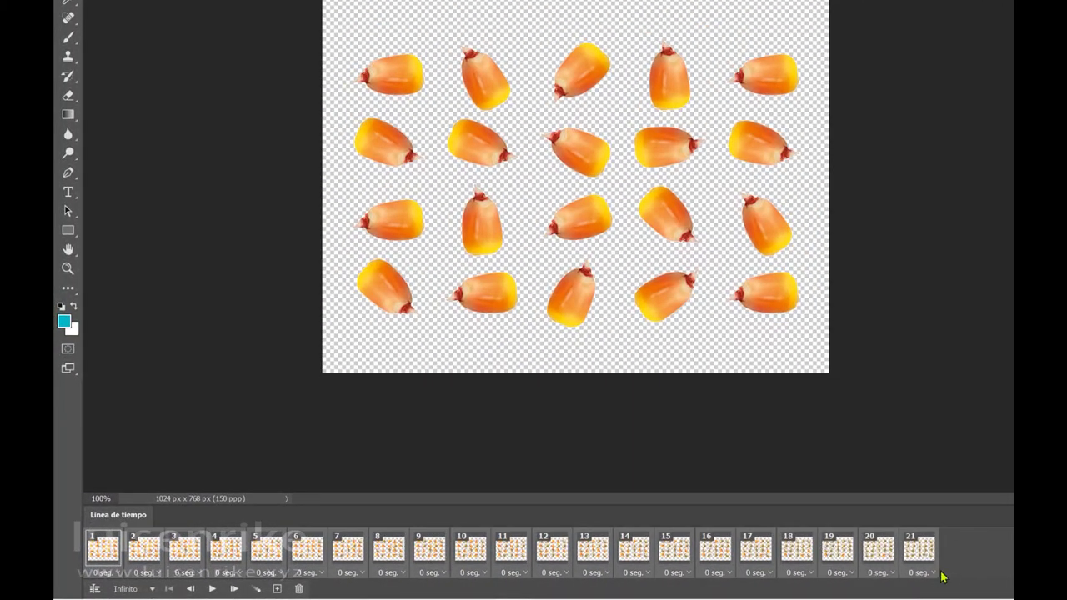
left_click(936, 574)
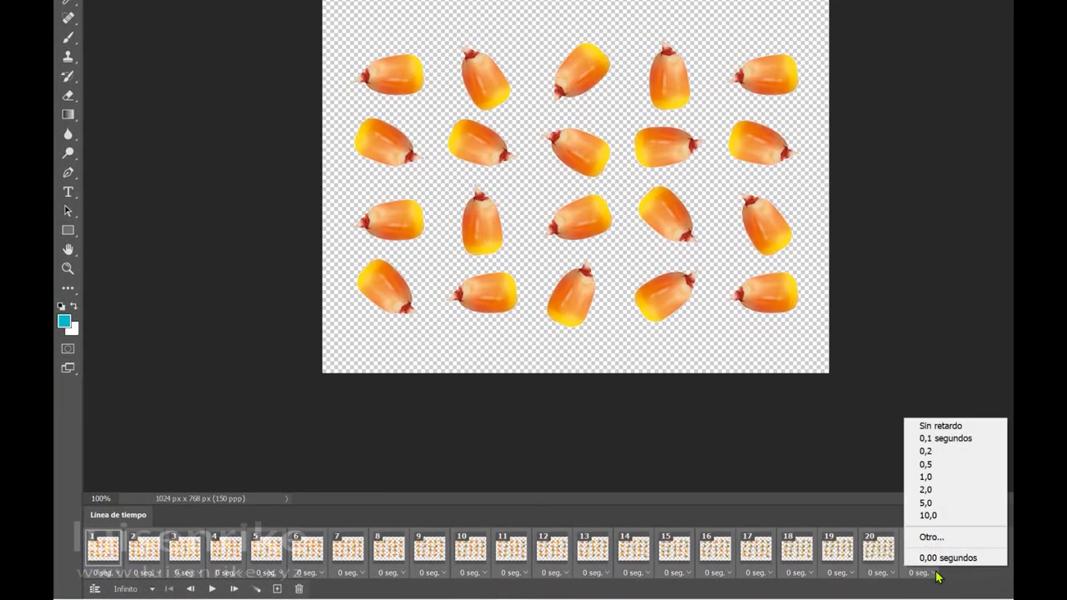
left_click(934, 452)
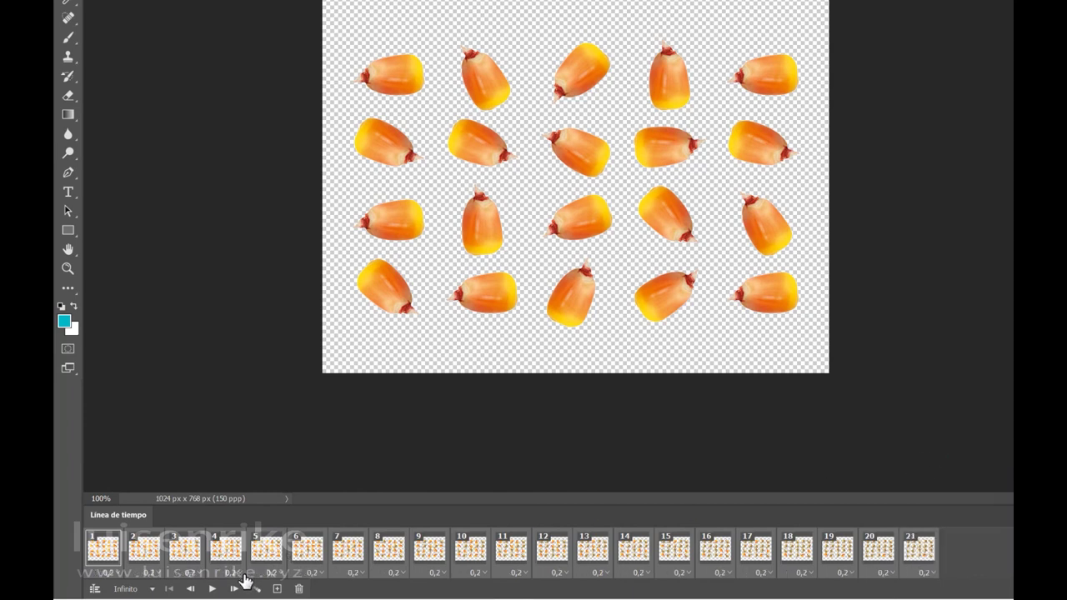
left_click(211, 588)
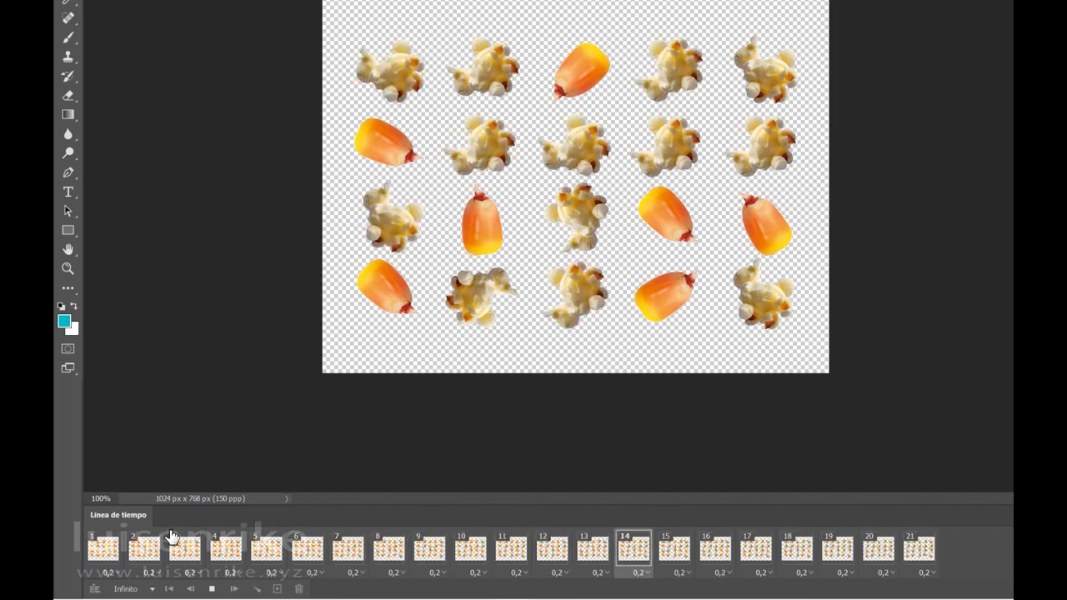
key("space")
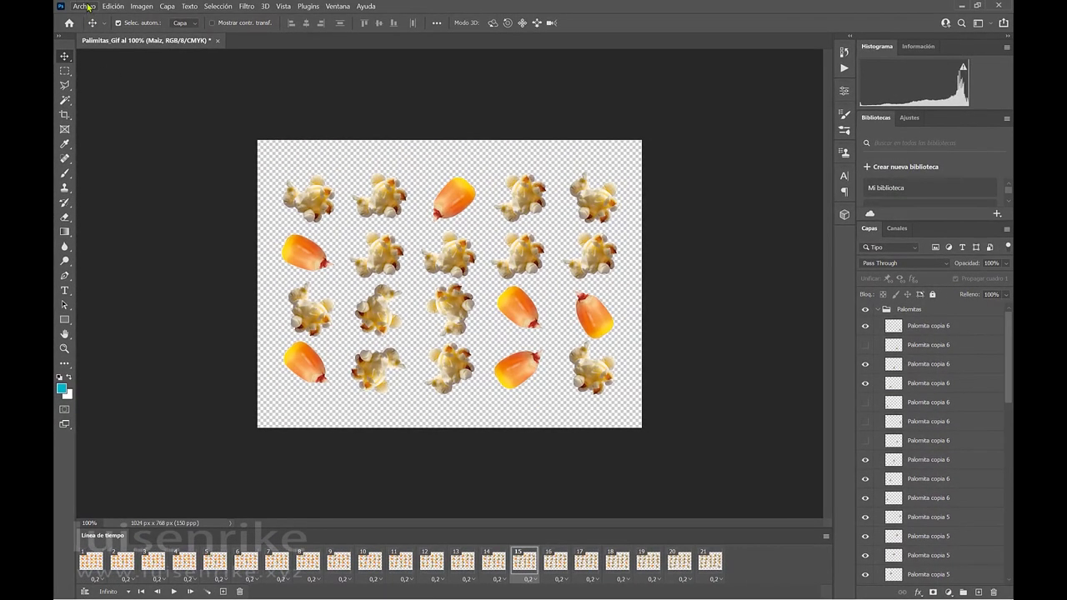
- Save the layered document as the Photoshop file Palimitas_Gif in the Materiales folder, accepting the format options
left_click(86, 6)
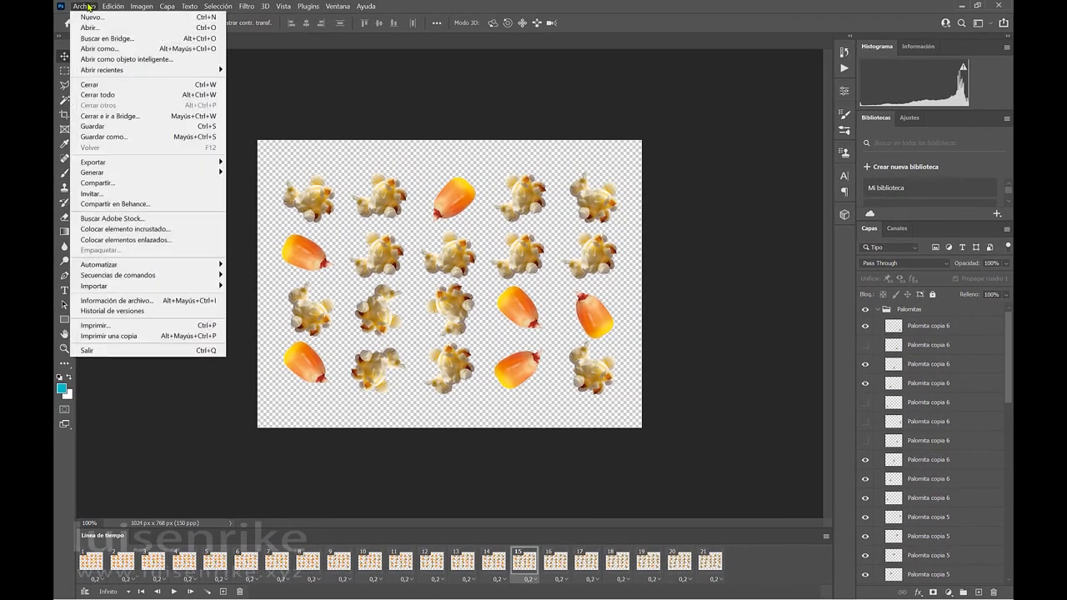
left_click(122, 127)
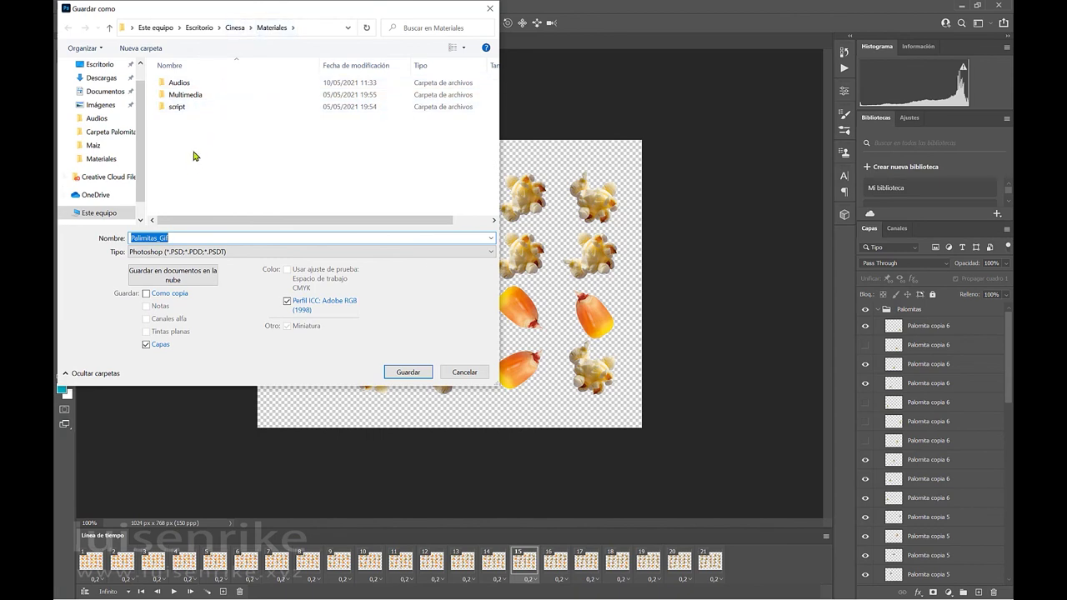
left_click(397, 370)
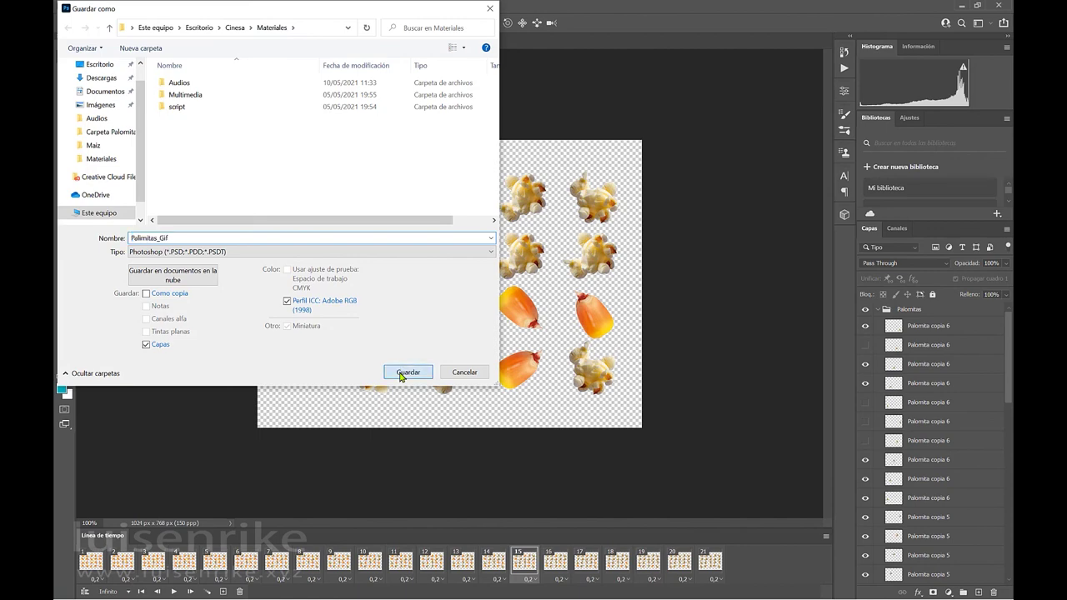
left_click(685, 167)
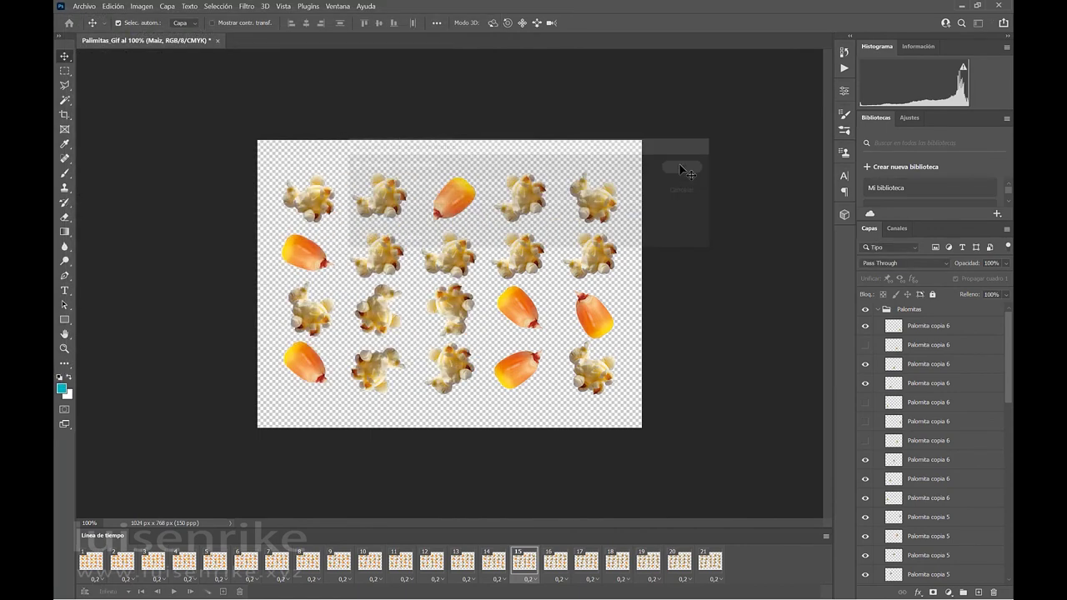
- Save a copy of the document in GIF format as Palimitas_Gif in the Materiales folder, up to its GIF save options
left_click(80, 6)
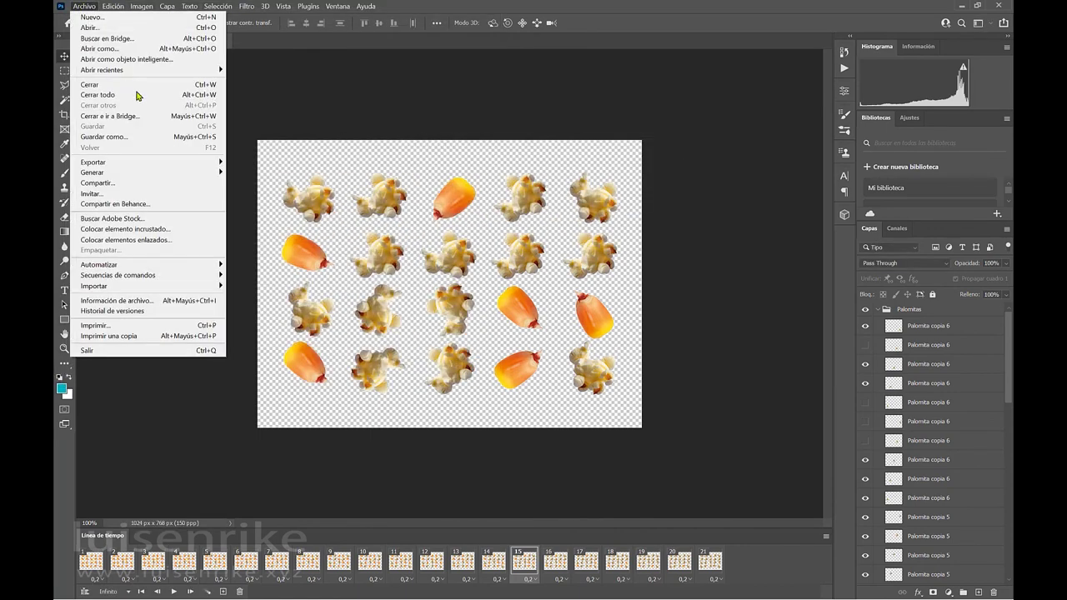
left_click(134, 137)
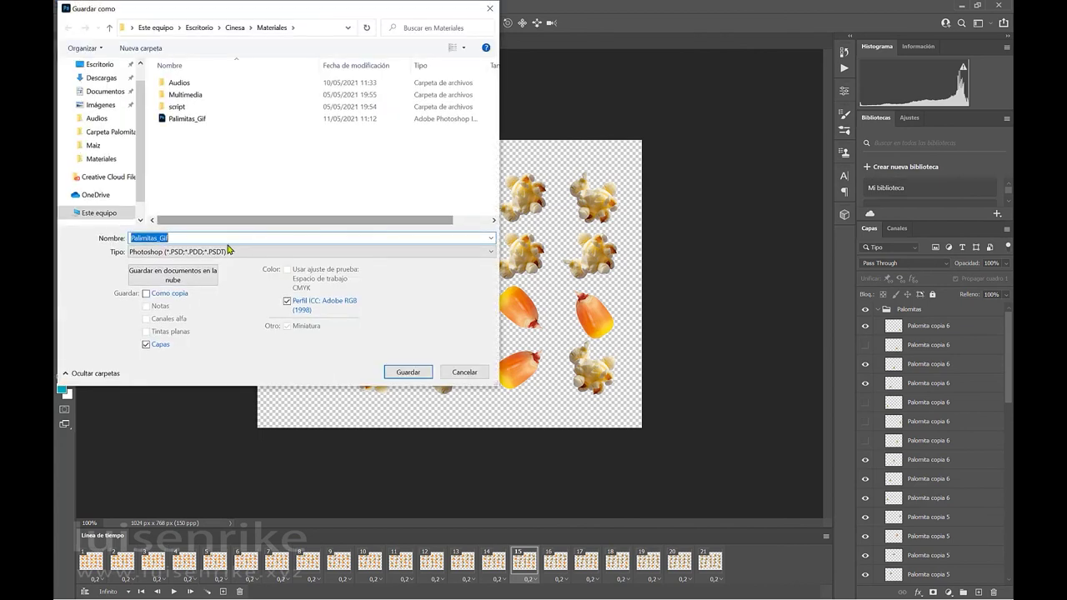
left_click(226, 252)
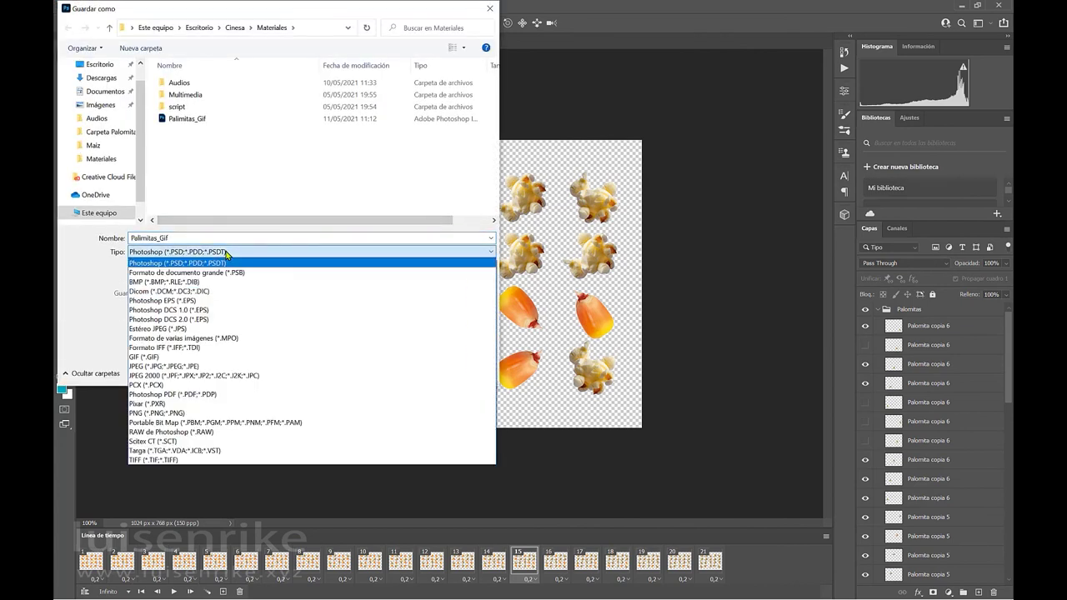
left_click(173, 357)
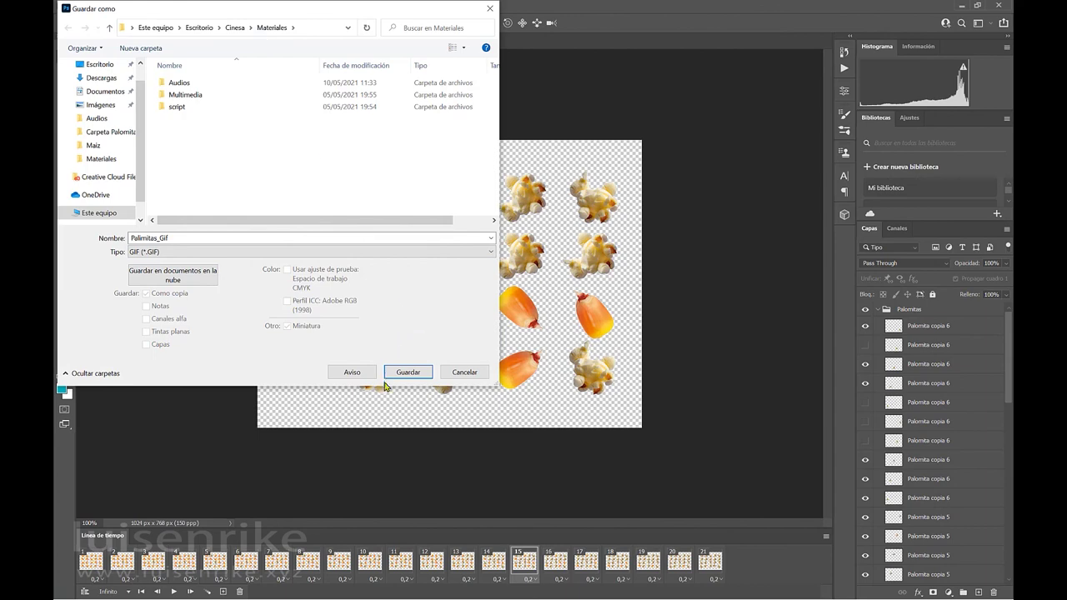
left_click(408, 372)
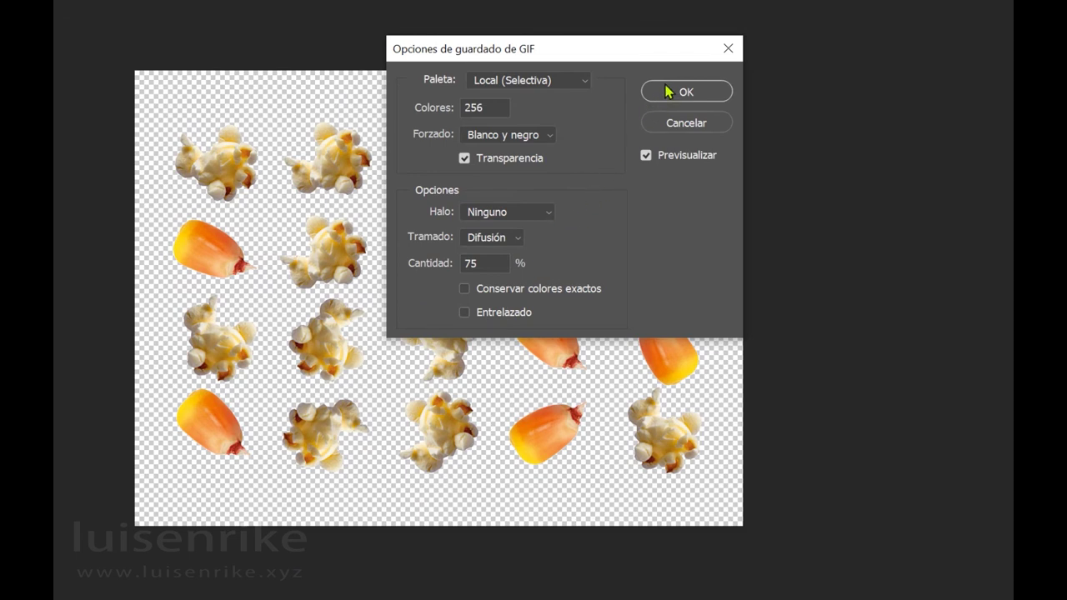
- Set the GIF's forced colours (Forzado) to Ninguno, keep Transparencia enabled, and accept the save options
left_click(536, 138)
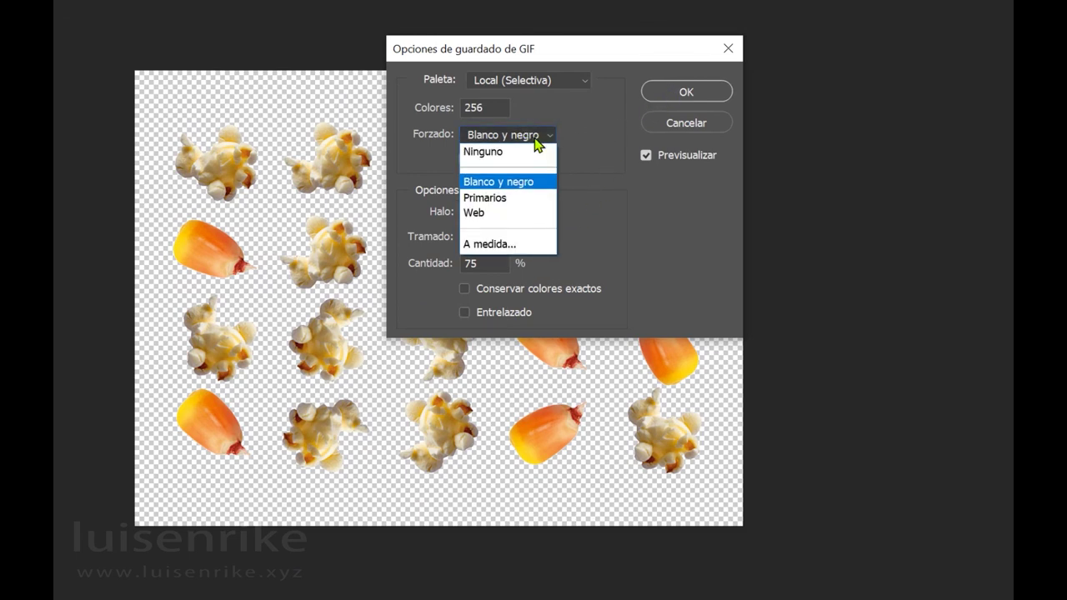
left_click(506, 153)
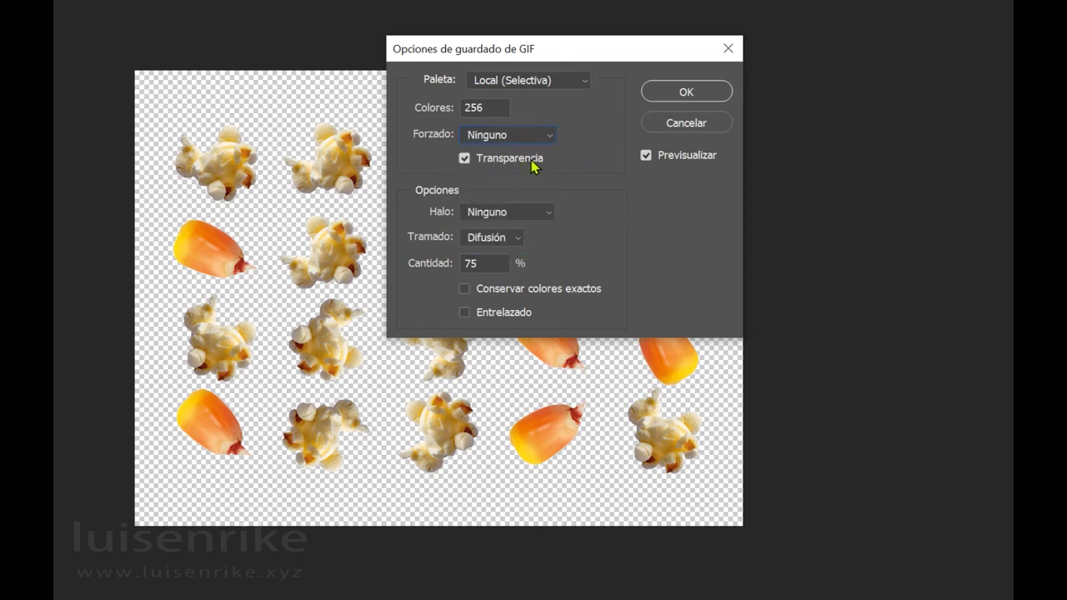
left_click(677, 94)
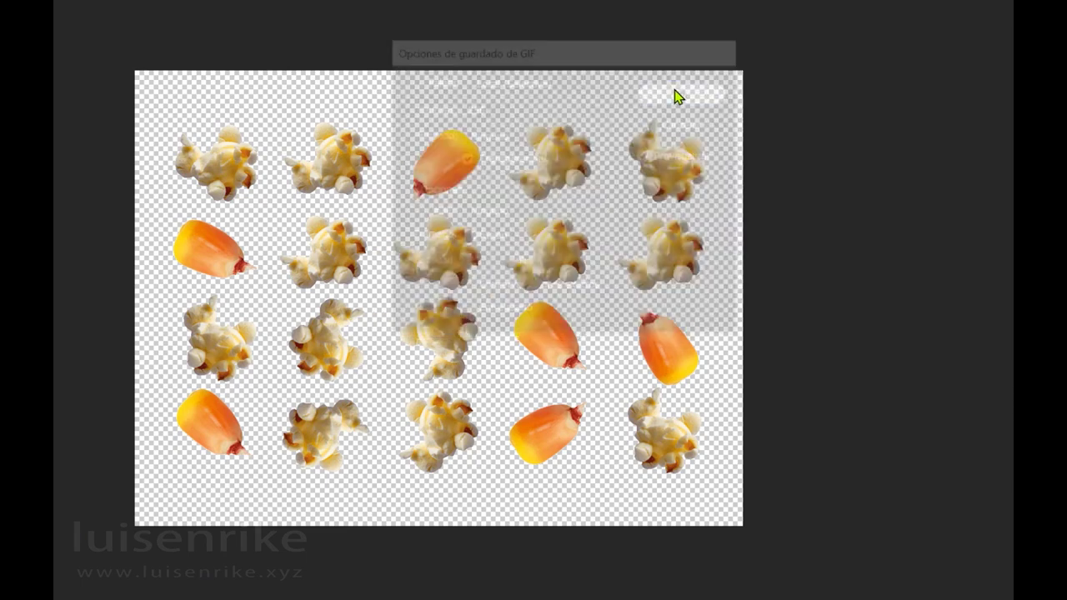